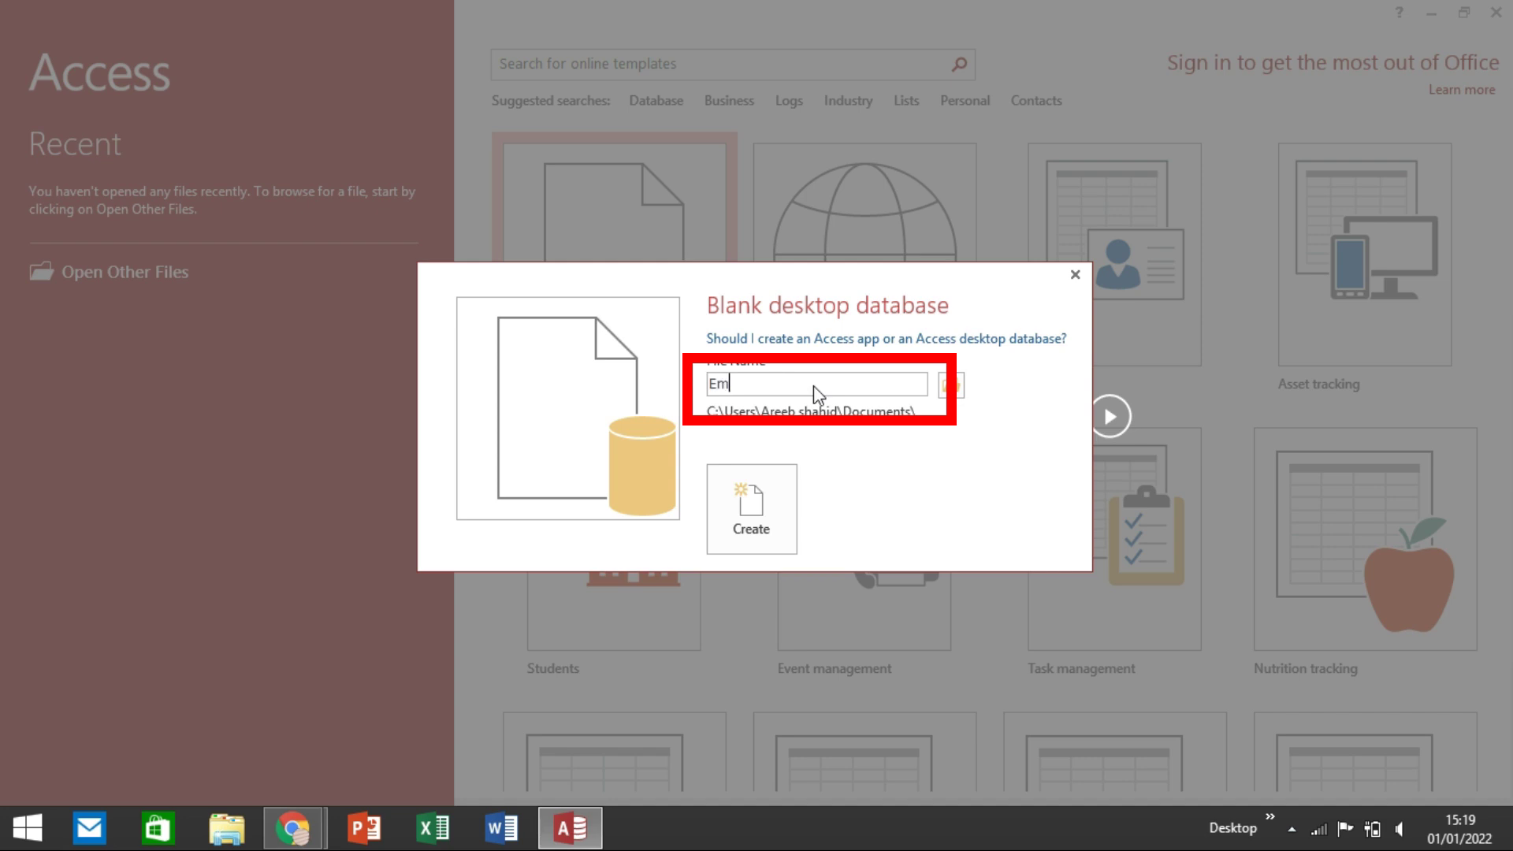
Step: Create a blank desktop database with the file name Employee Database
{"action": "type", "text": "yee Database"}
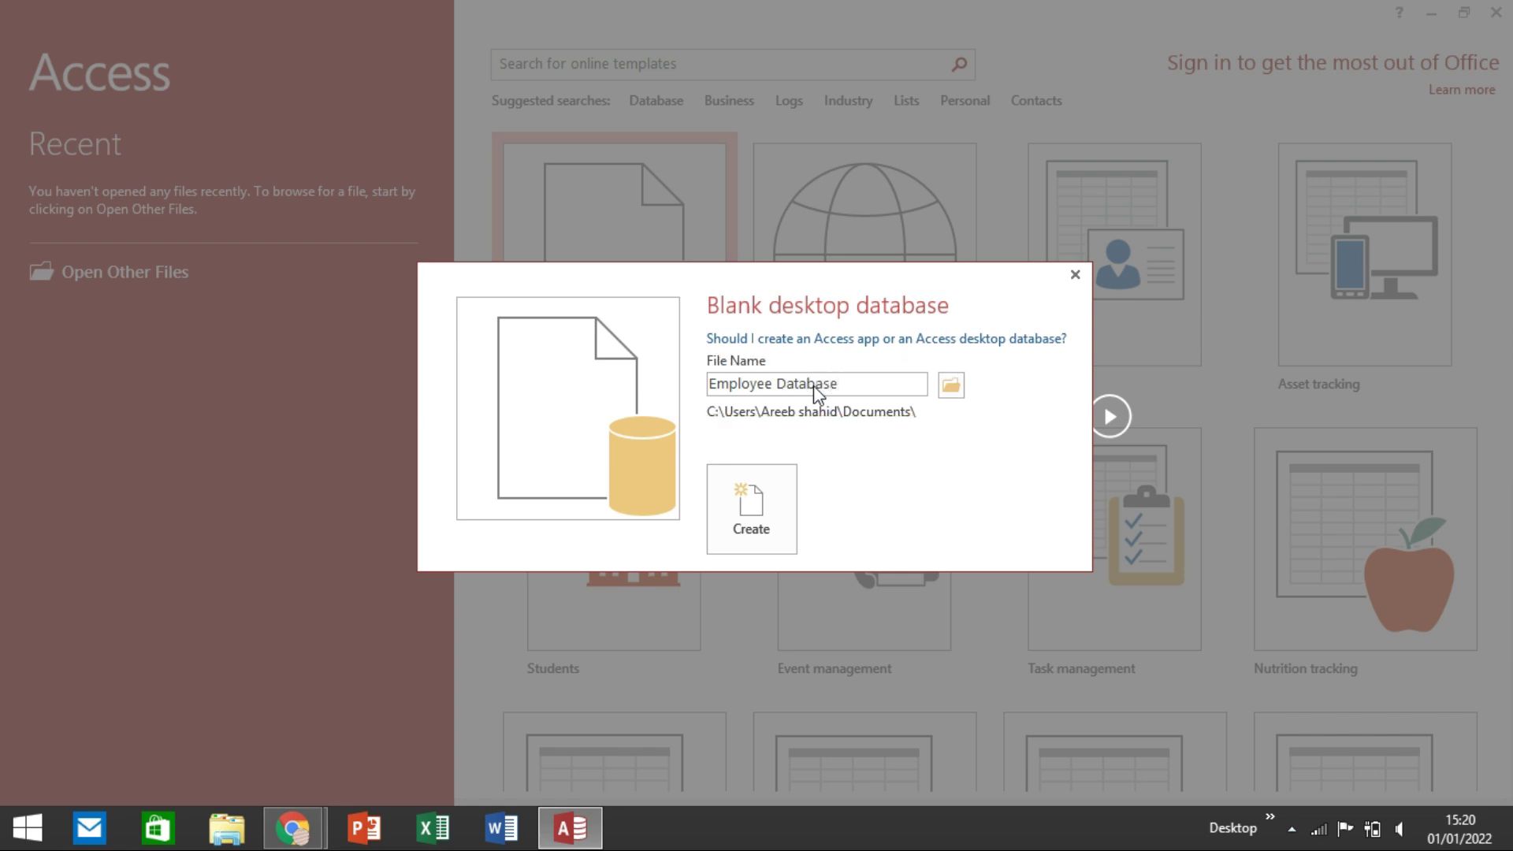
{"action": "left_click", "coordinate": [761, 522]}
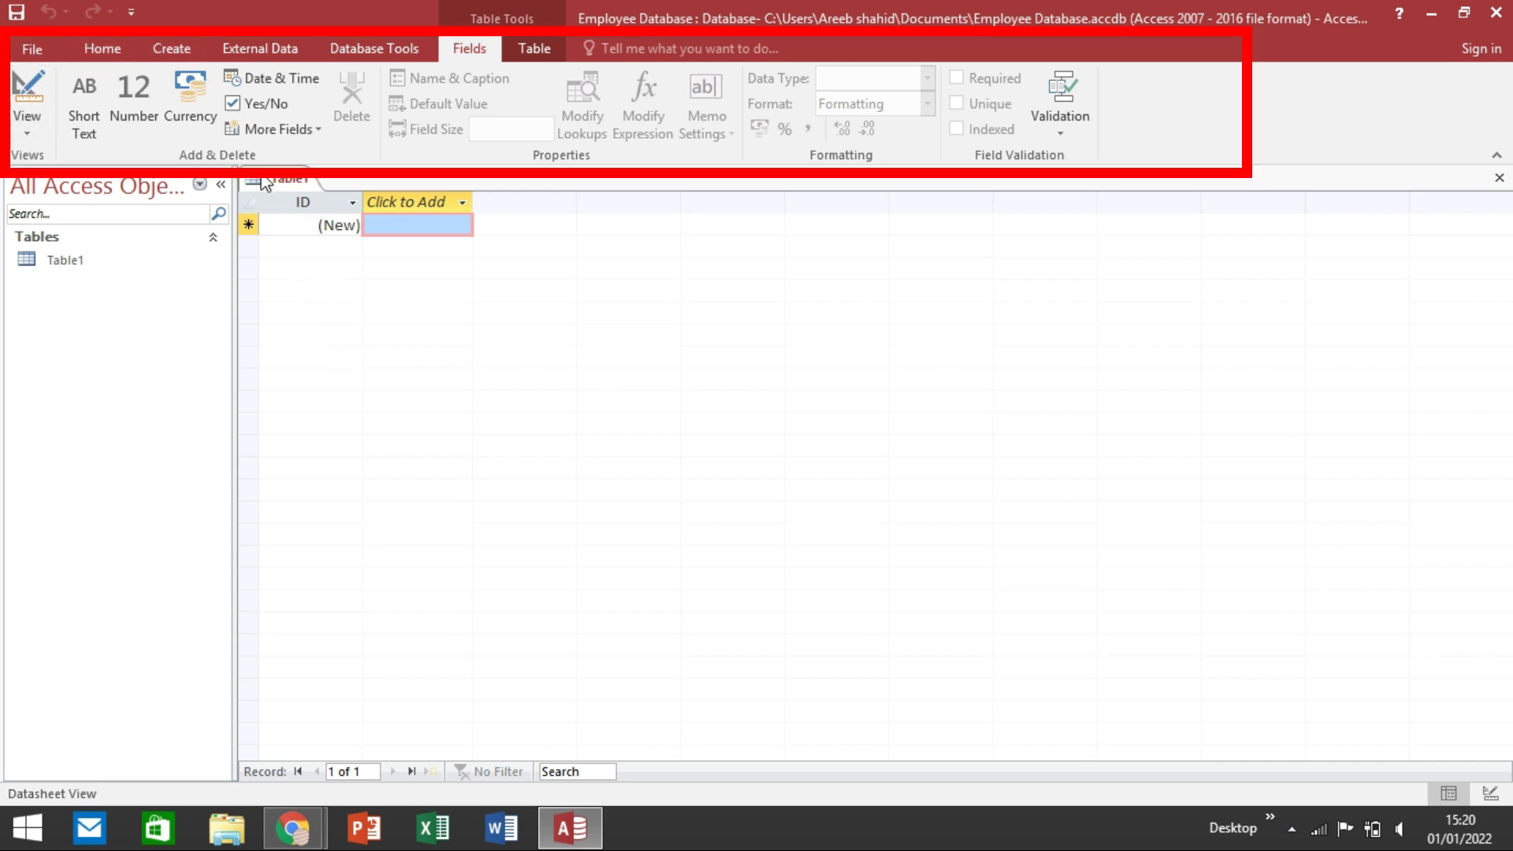
Step: Examine the commands for working with records, including the row and field options, record navigation choices and font sizes
{"action": "left_click", "coordinate": [98, 52]}
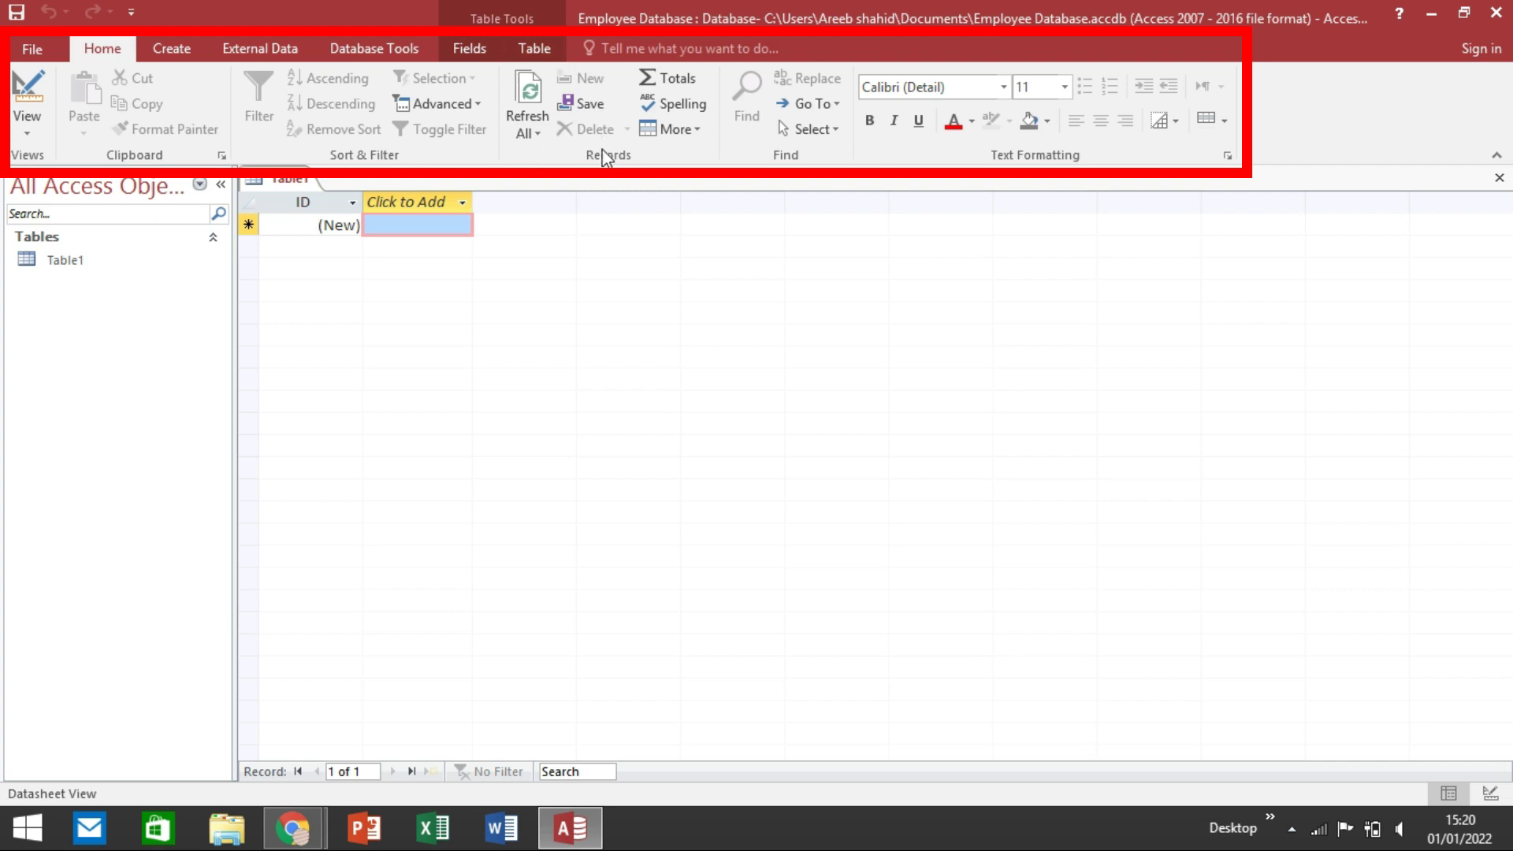
{"action": "left_click", "coordinate": [675, 129]}
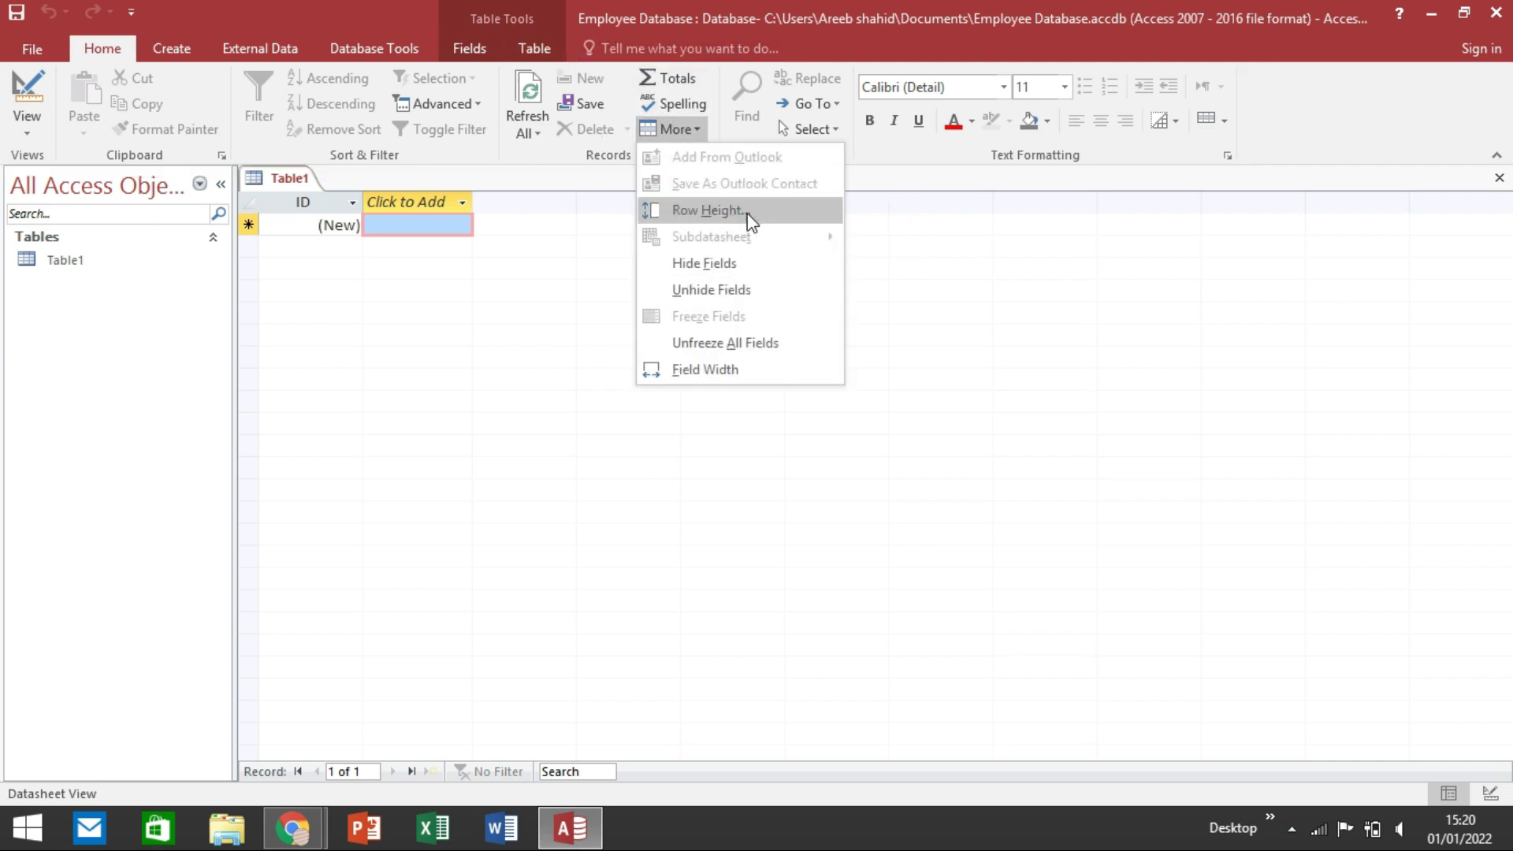
{"action": "left_click", "coordinate": [863, 196]}
{"action": "left_click", "coordinate": [814, 104]}
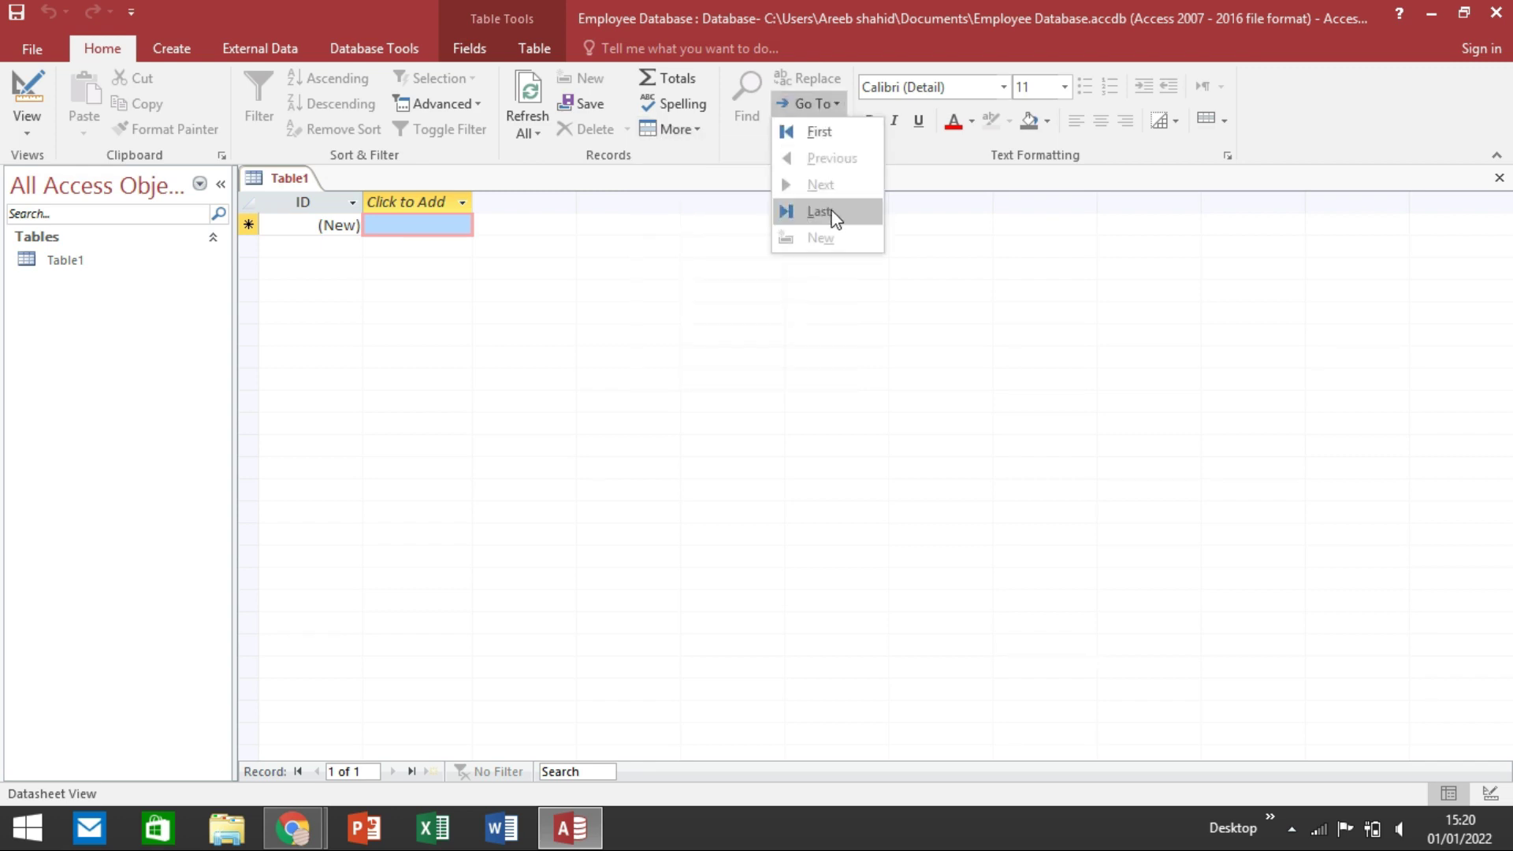
{"action": "left_click", "coordinate": [950, 189]}
{"action": "left_click", "coordinate": [1064, 88]}
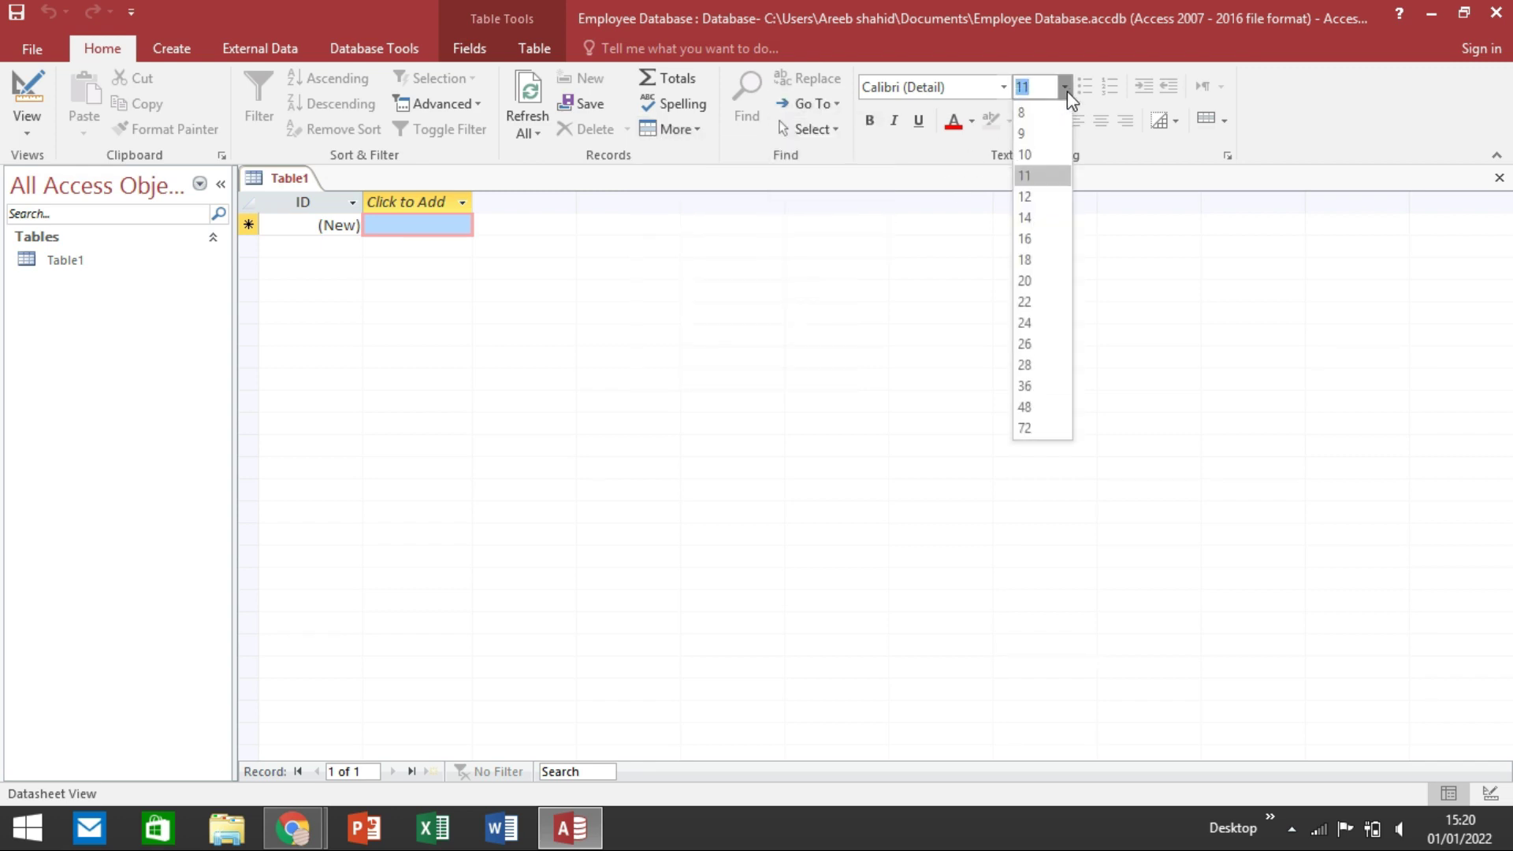
{"action": "left_click", "coordinate": [1018, 178]}
Step: Examine the commands for creating objects, including the application parts, SharePoint list types and navigation form layouts
{"action": "left_click", "coordinate": [188, 52]}
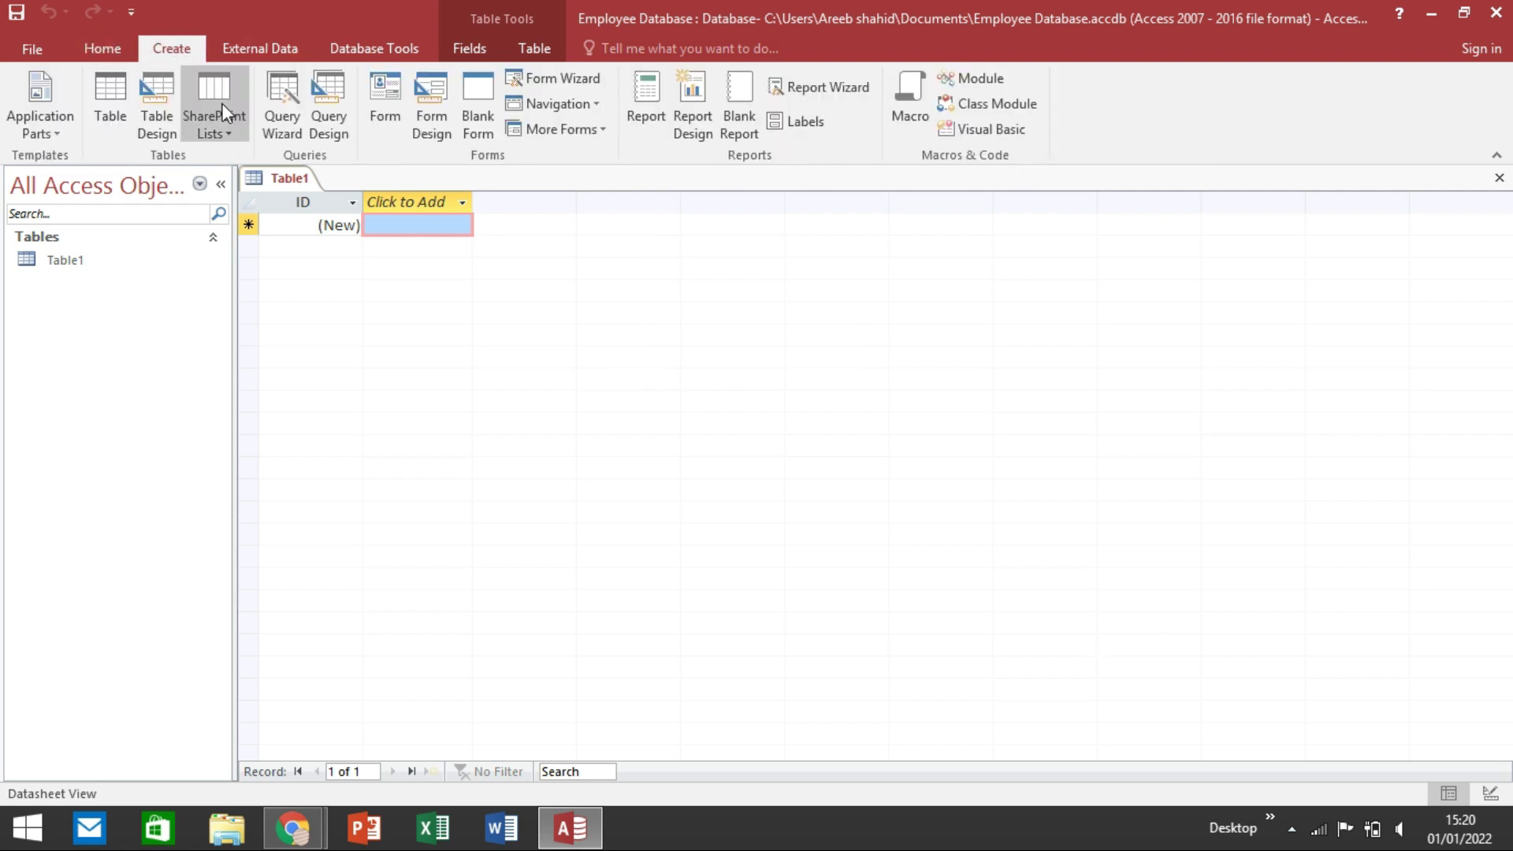
{"action": "left_click", "coordinate": [65, 130]}
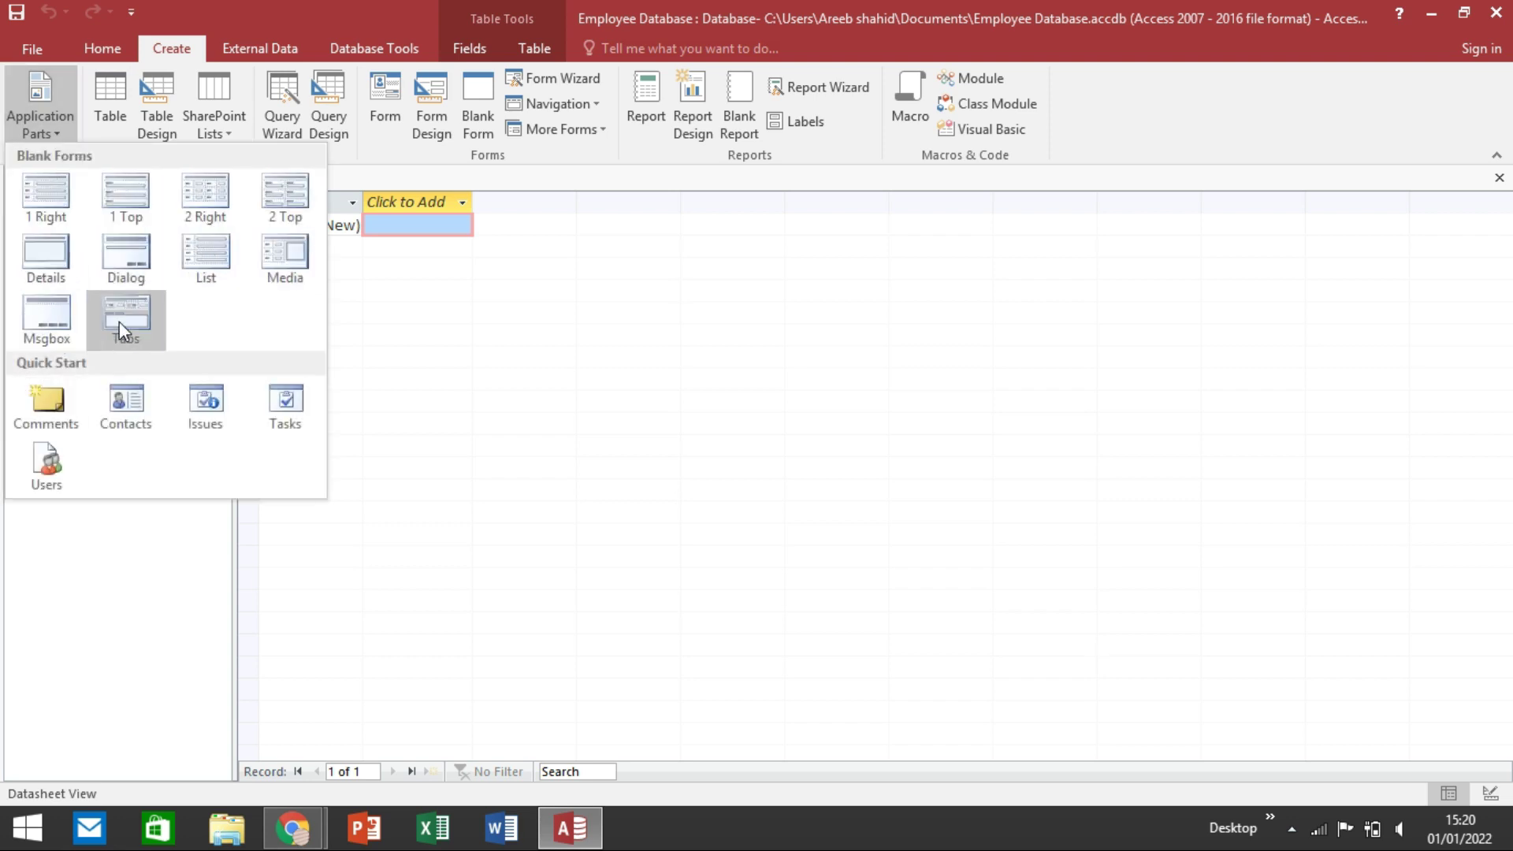
{"action": "left_click", "coordinate": [451, 340]}
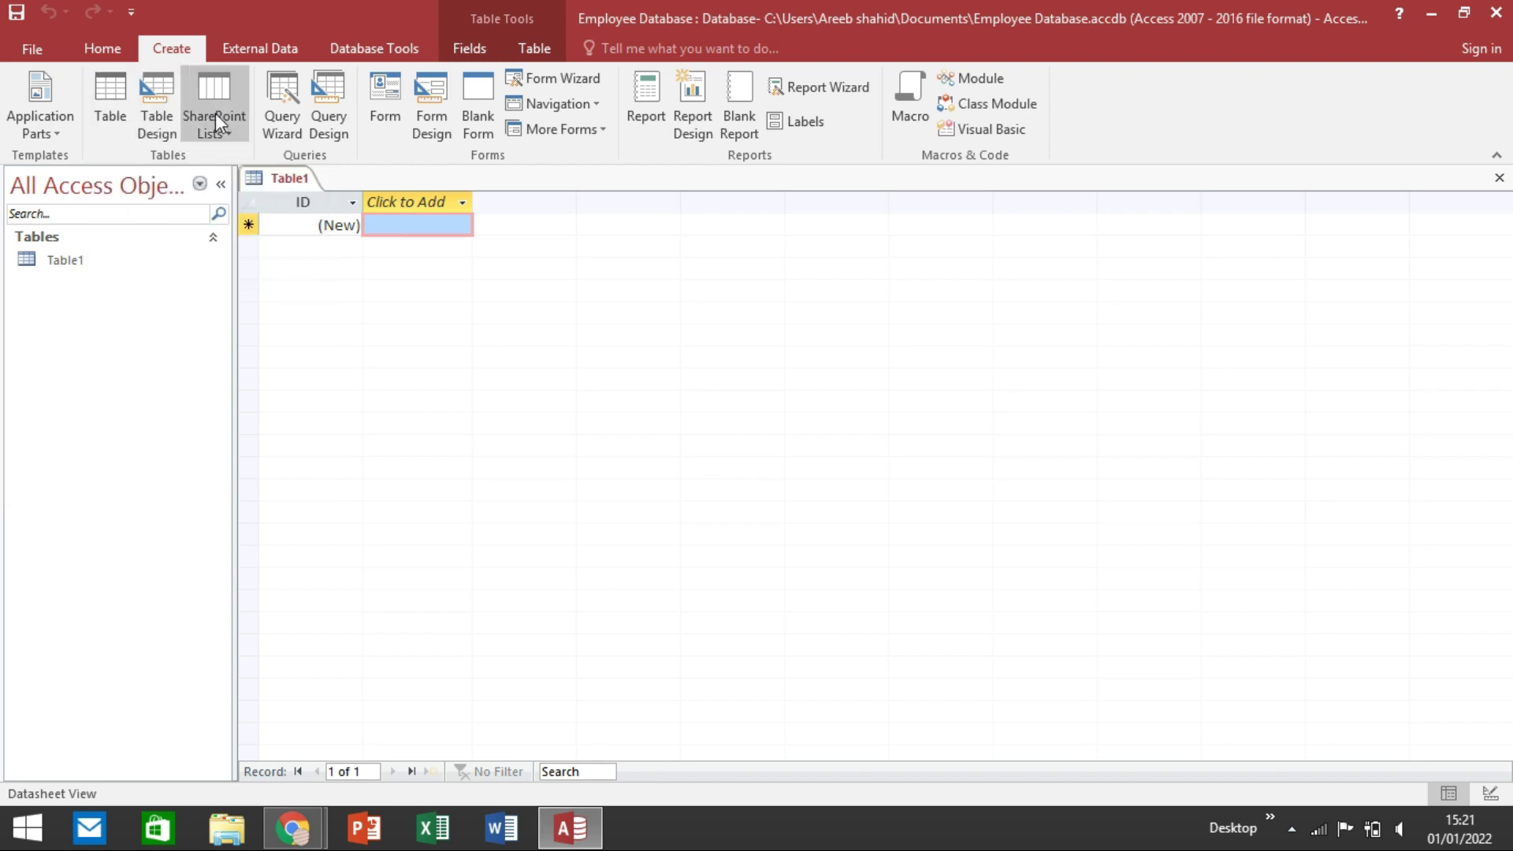
{"action": "left_click", "coordinate": [238, 132]}
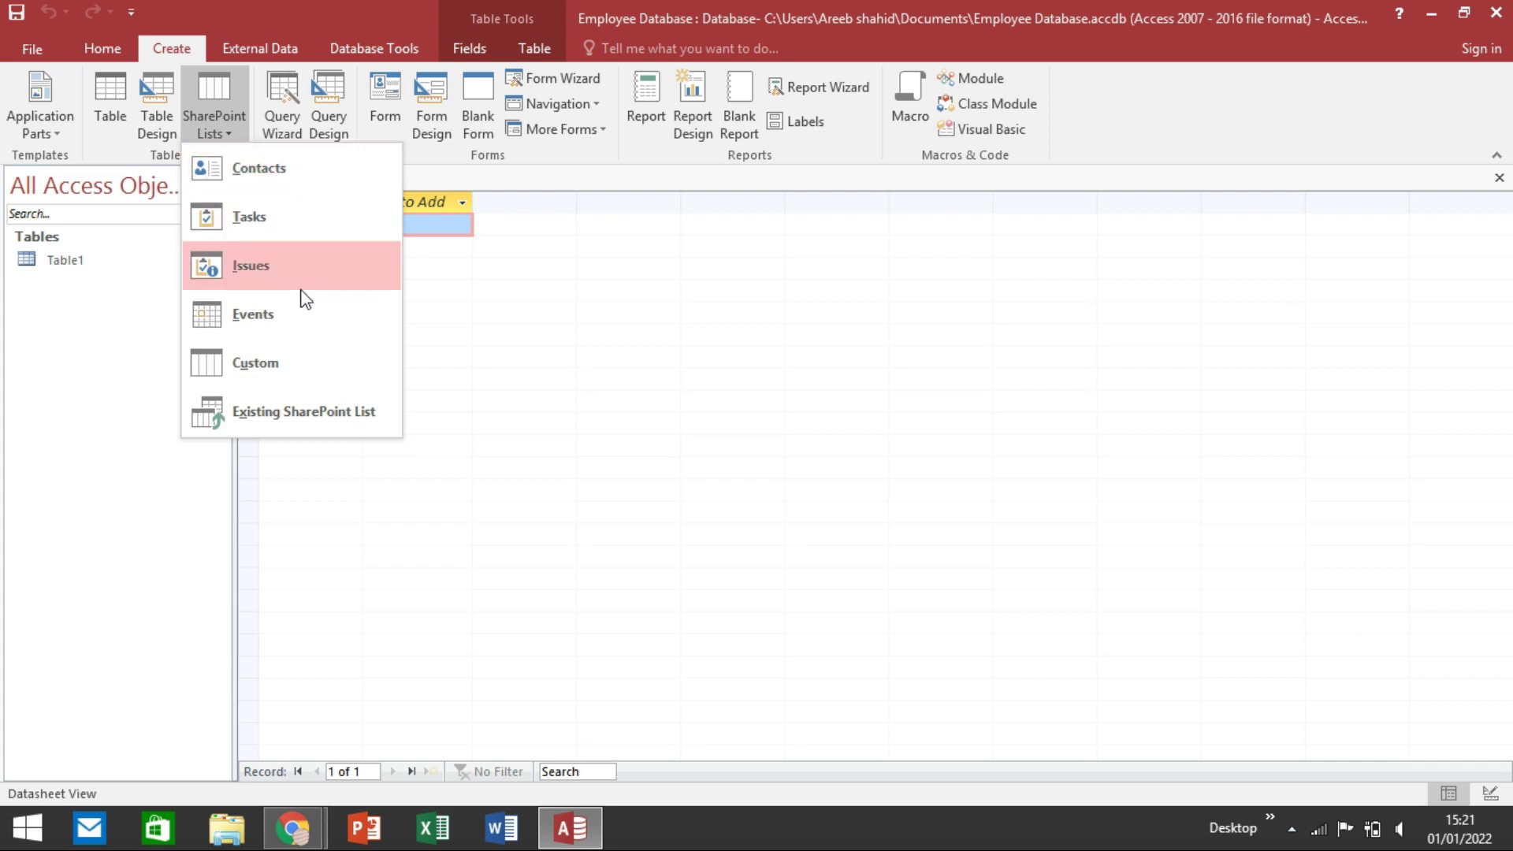
{"action": "left_click", "coordinate": [461, 353]}
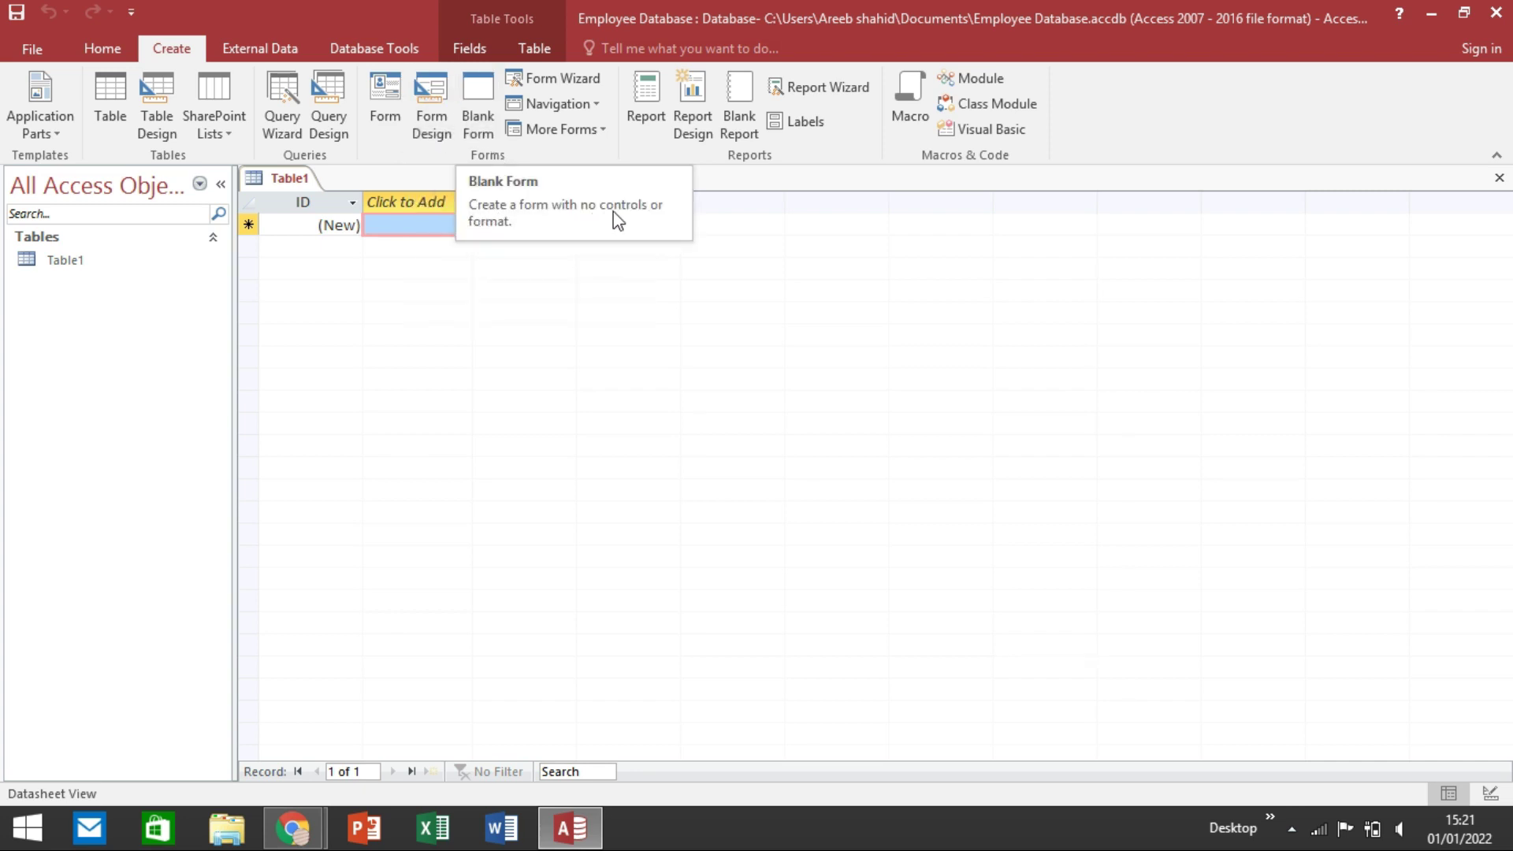
{"action": "left_click", "coordinate": [597, 104]}
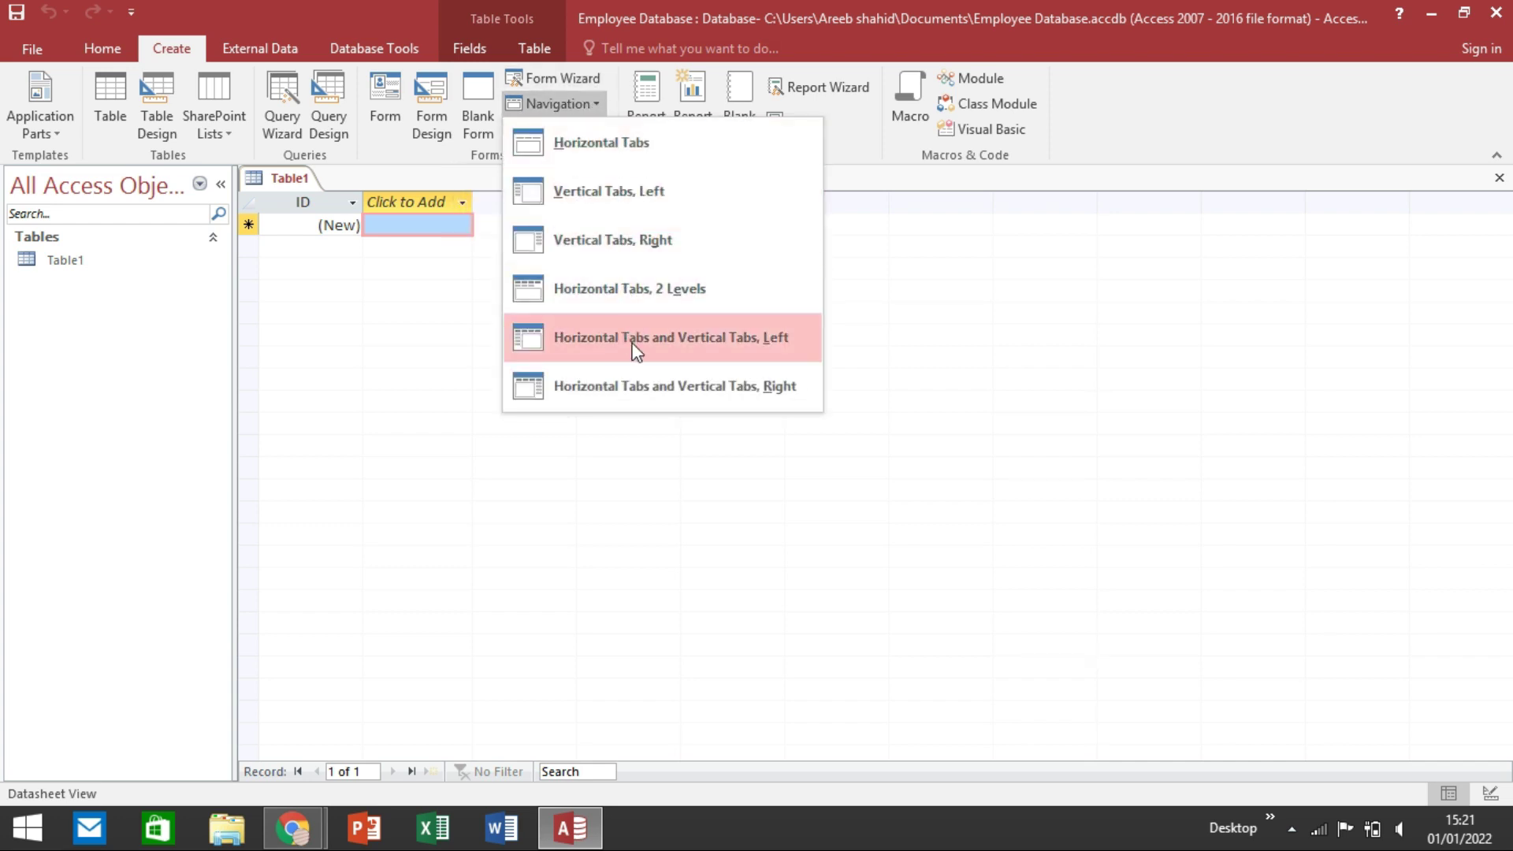
{"action": "left_click", "coordinate": [831, 261]}
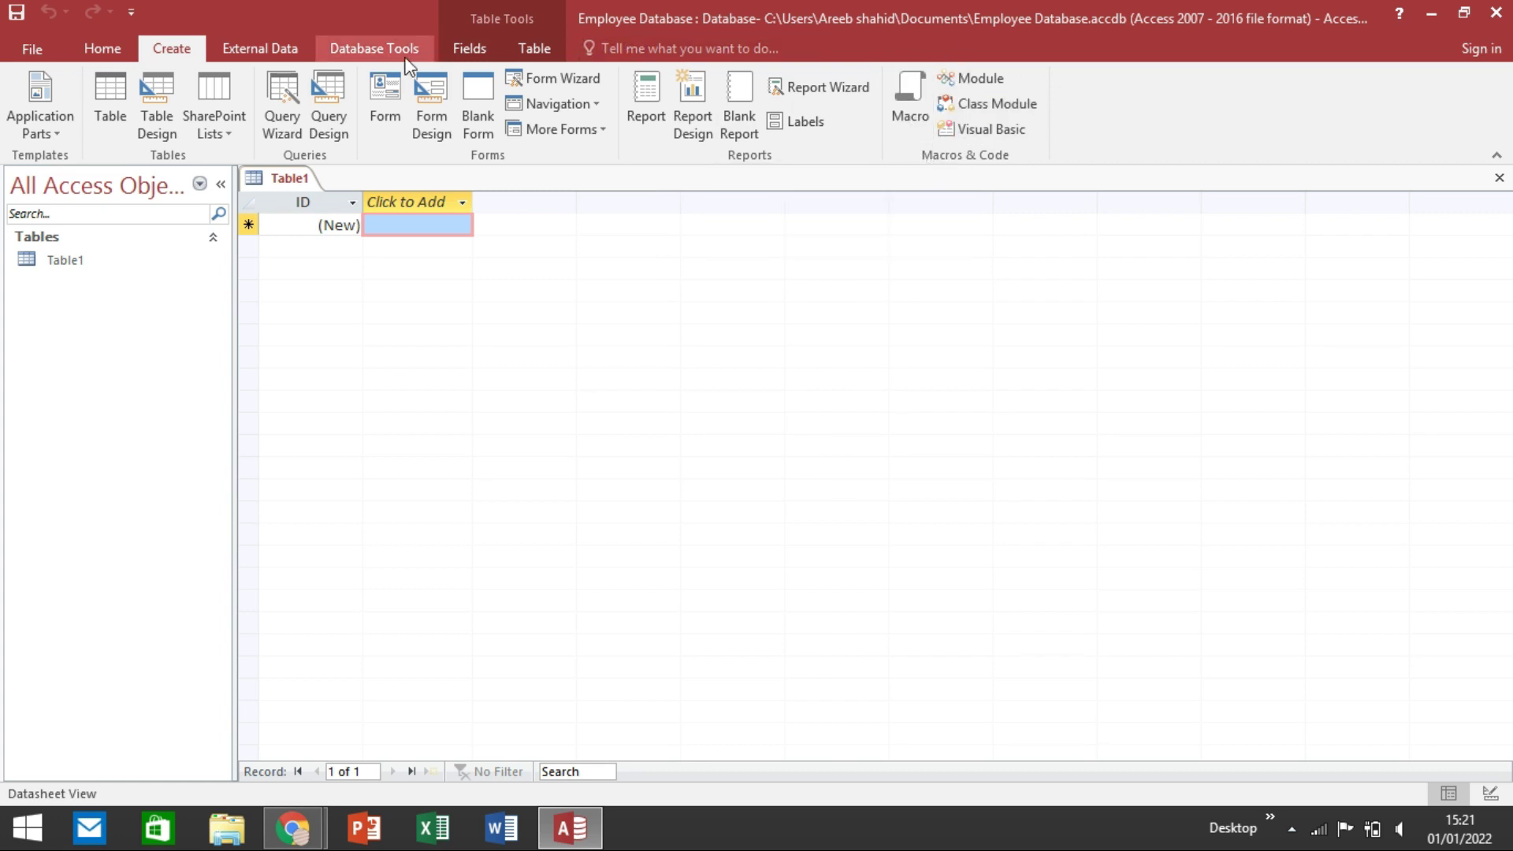
Step: Examine the additional sources for importing or linking external data and the additional formats for exporting it
{"action": "left_click", "coordinate": [260, 49]}
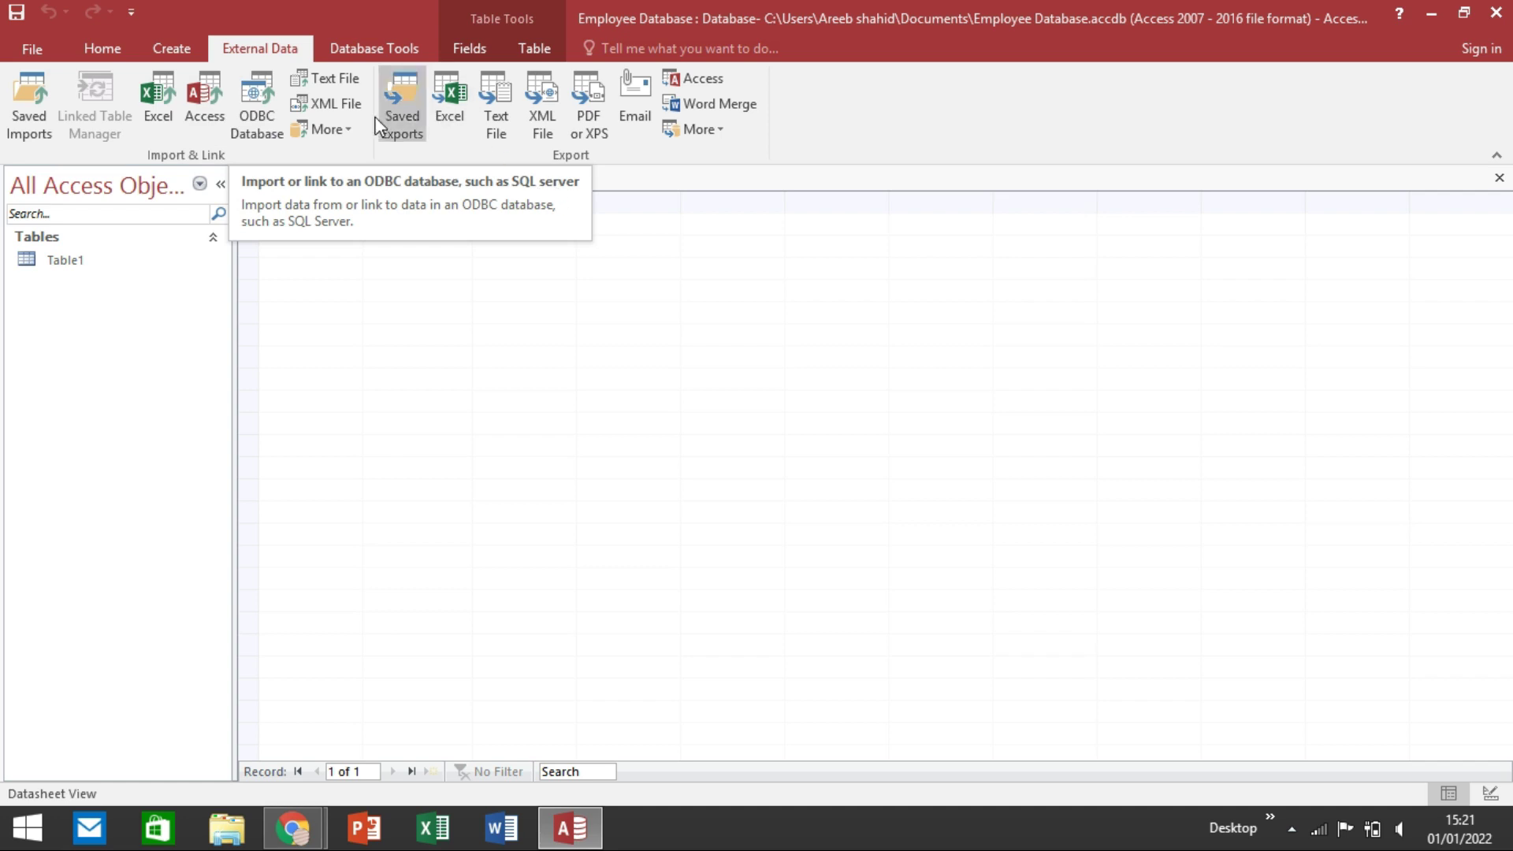
{"action": "left_click", "coordinate": [321, 129]}
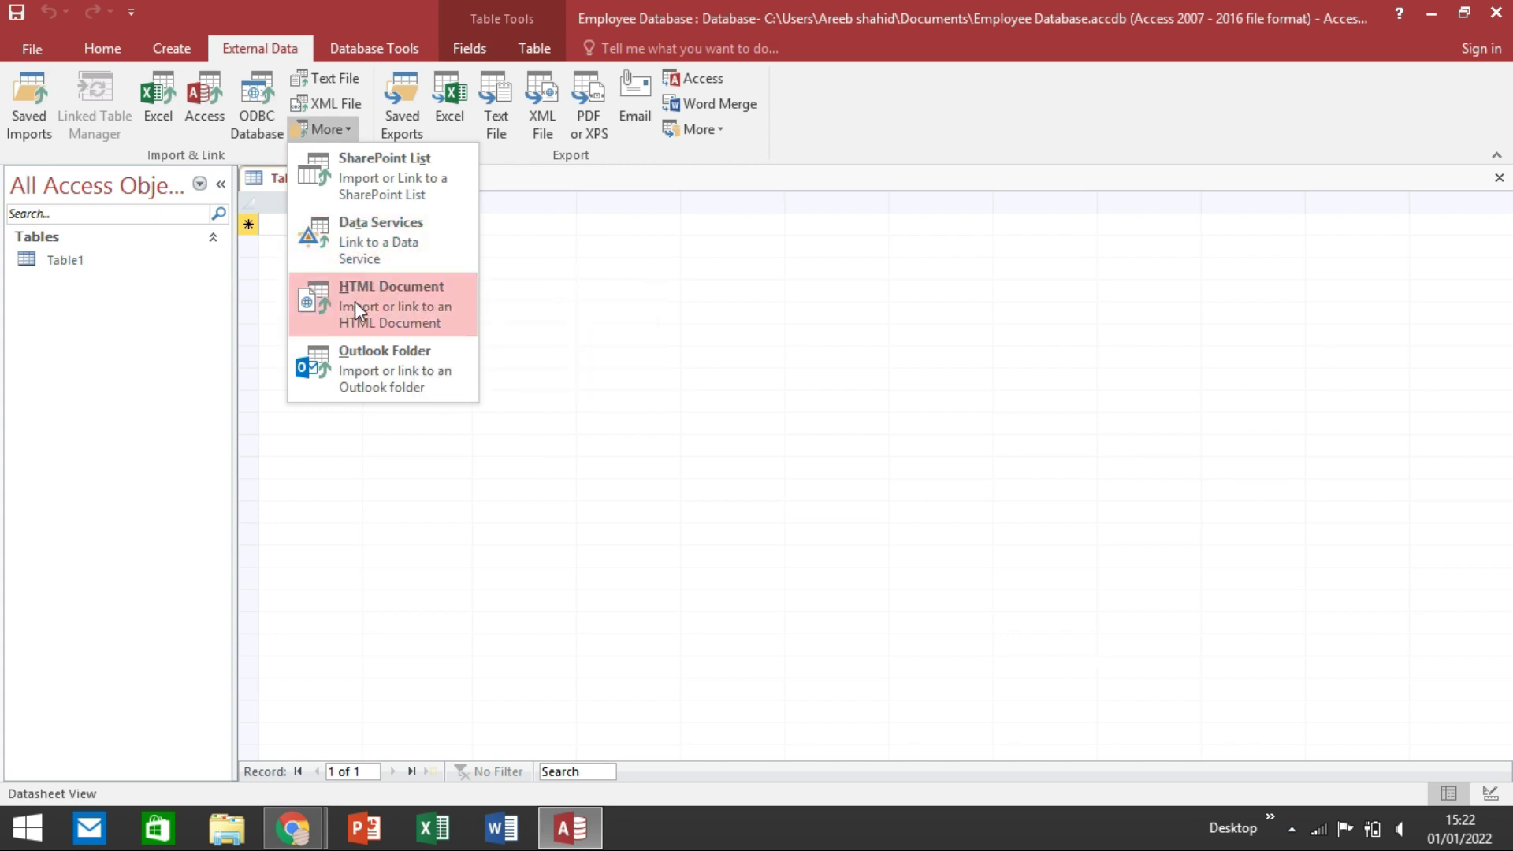
{"action": "left_click", "coordinate": [527, 168]}
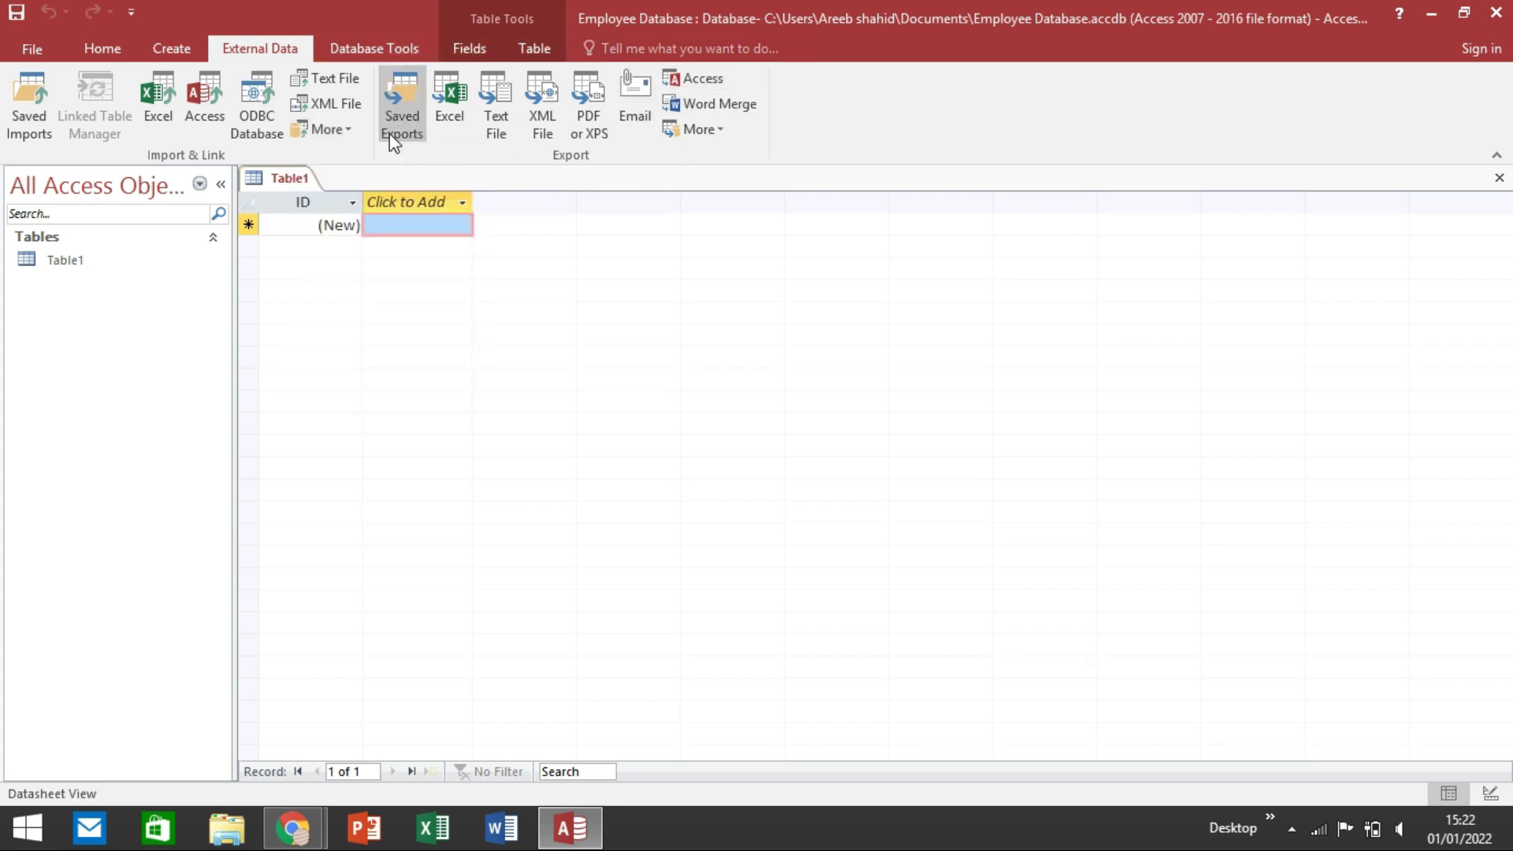
{"action": "left_click", "coordinate": [699, 130]}
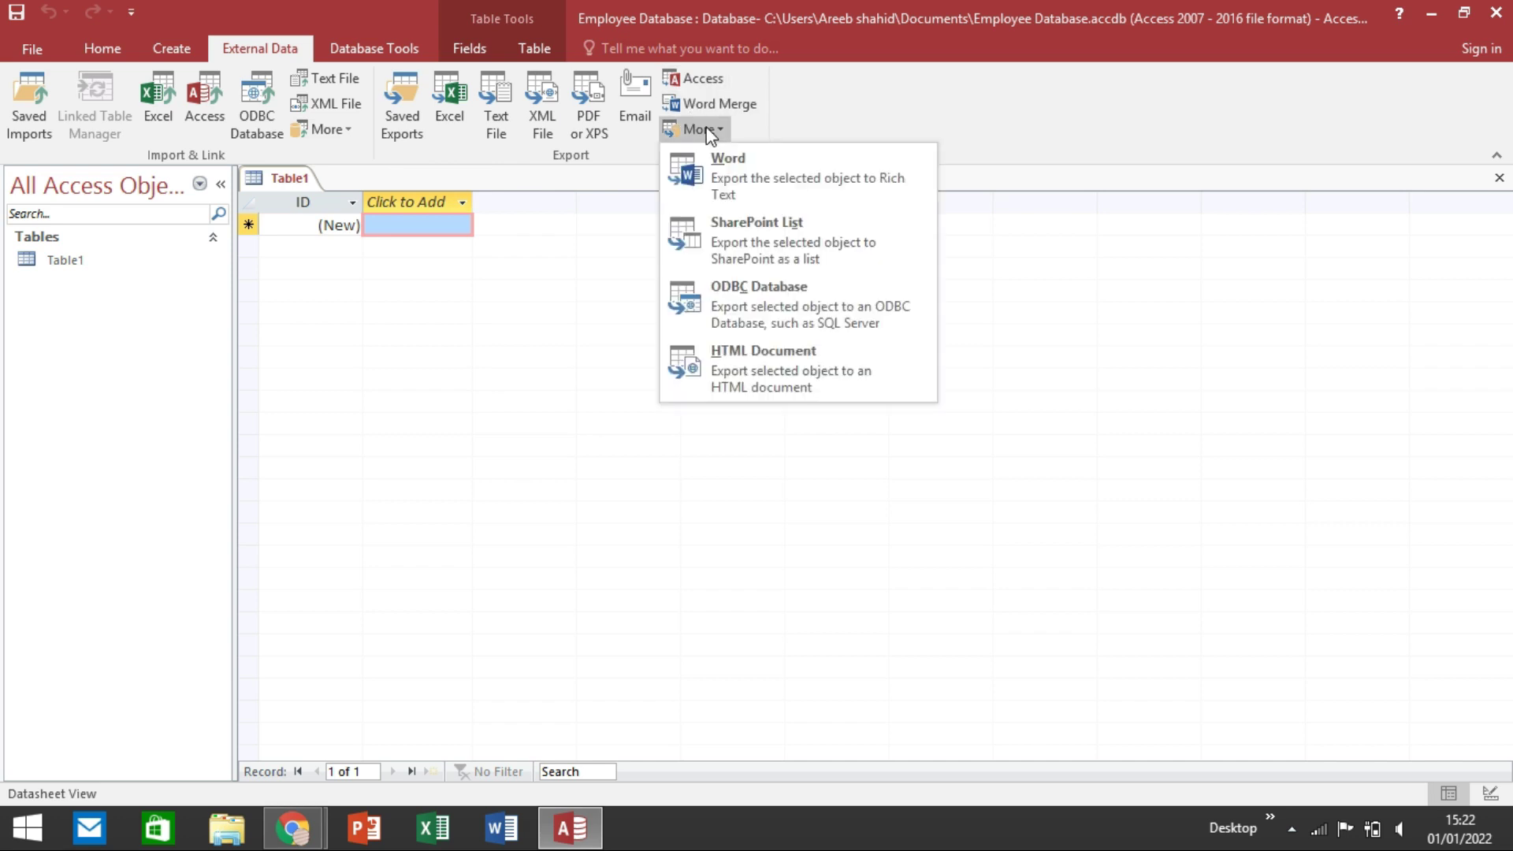
Step: Examine the database tools and add-ins, along with the view, field and event commands for the table
{"action": "left_click", "coordinate": [374, 52]}
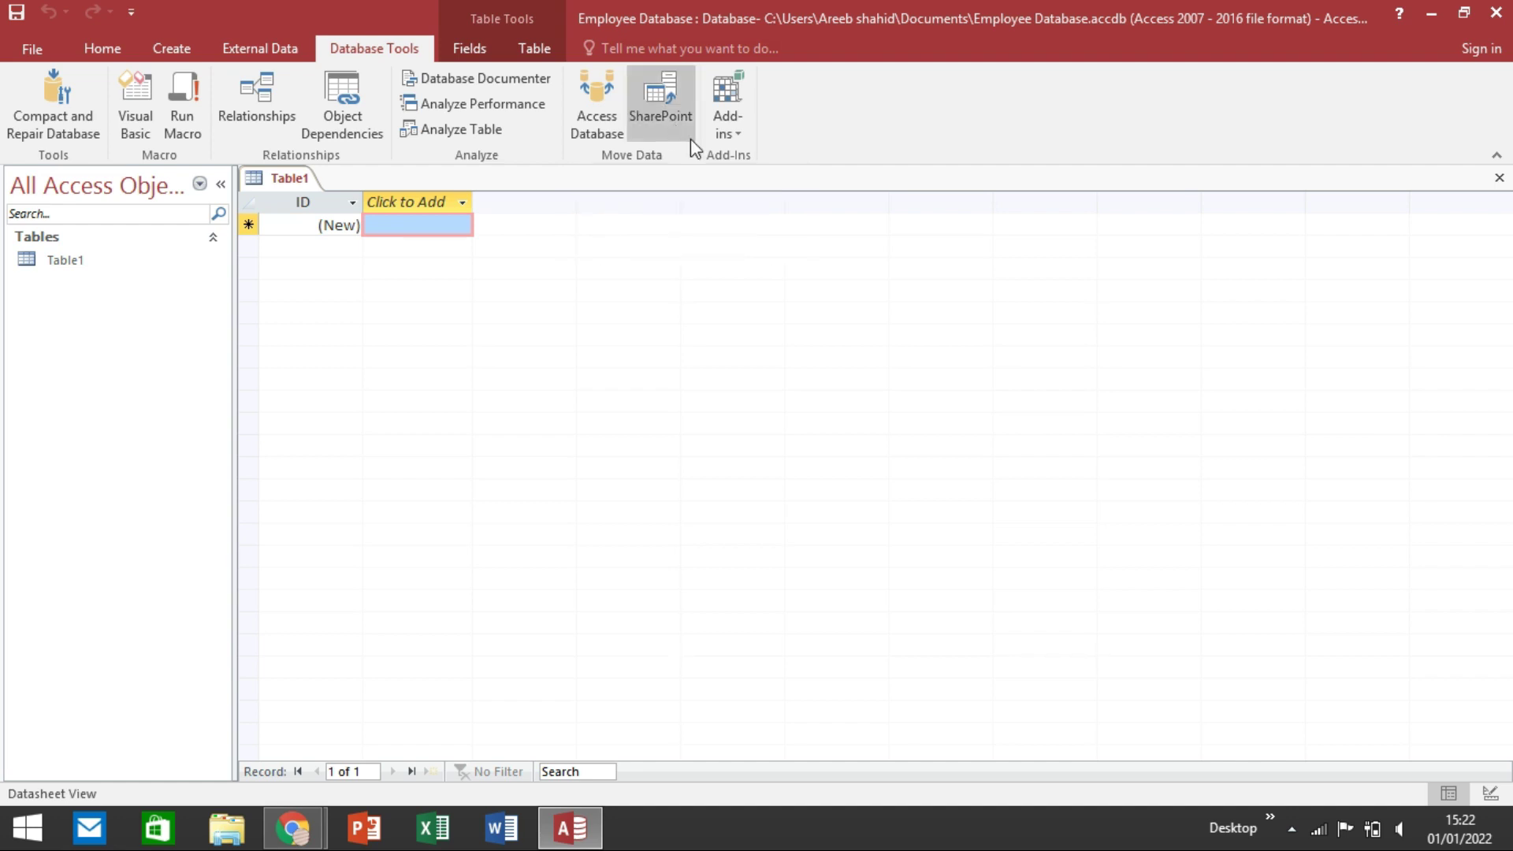
{"action": "left_click", "coordinate": [750, 143]}
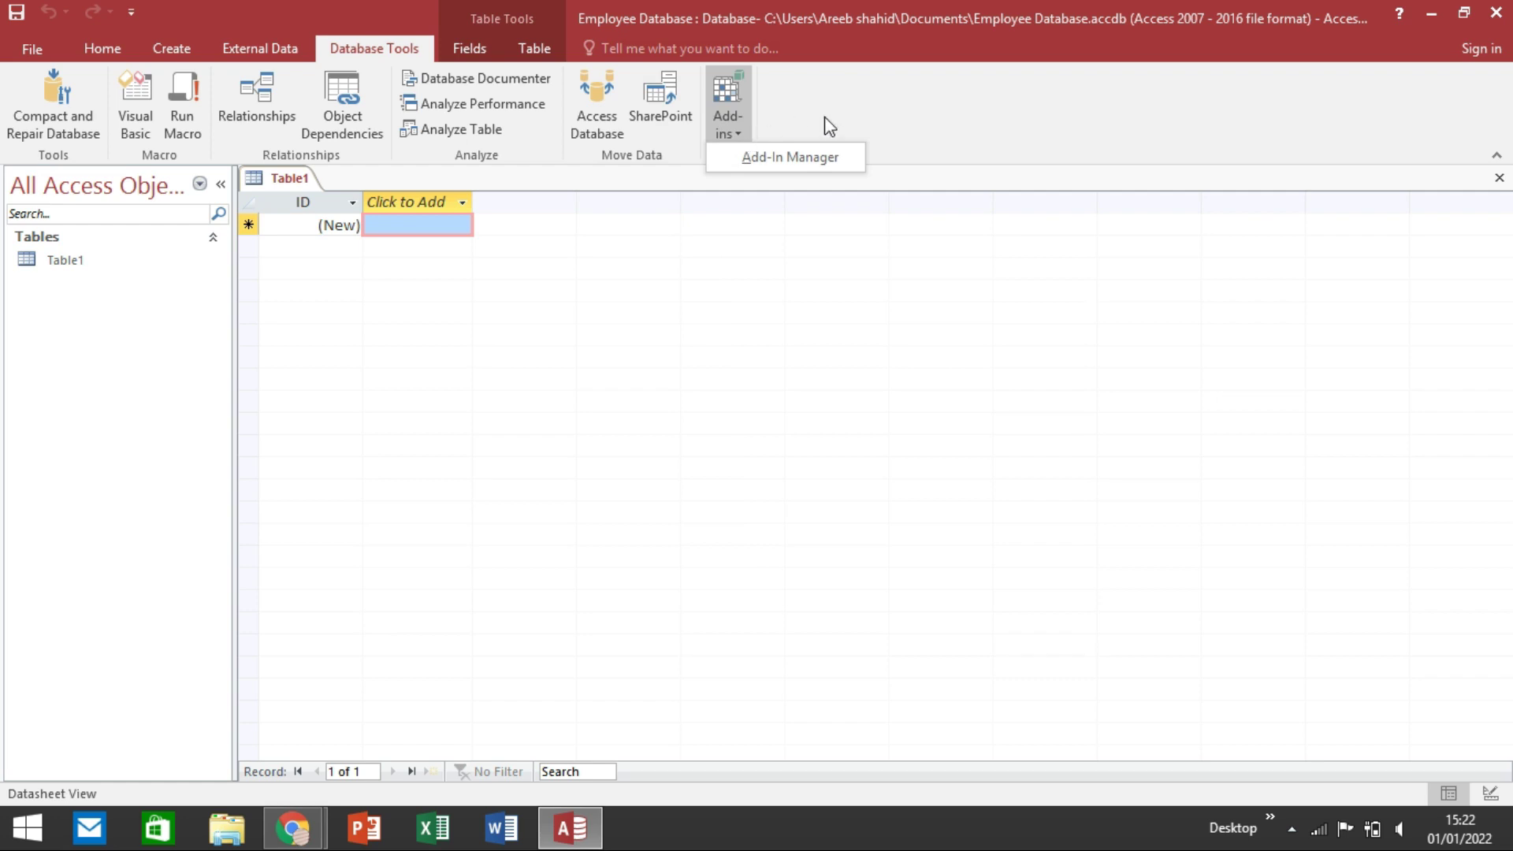
{"action": "left_click", "coordinate": [736, 111]}
{"action": "left_click", "coordinate": [480, 47]}
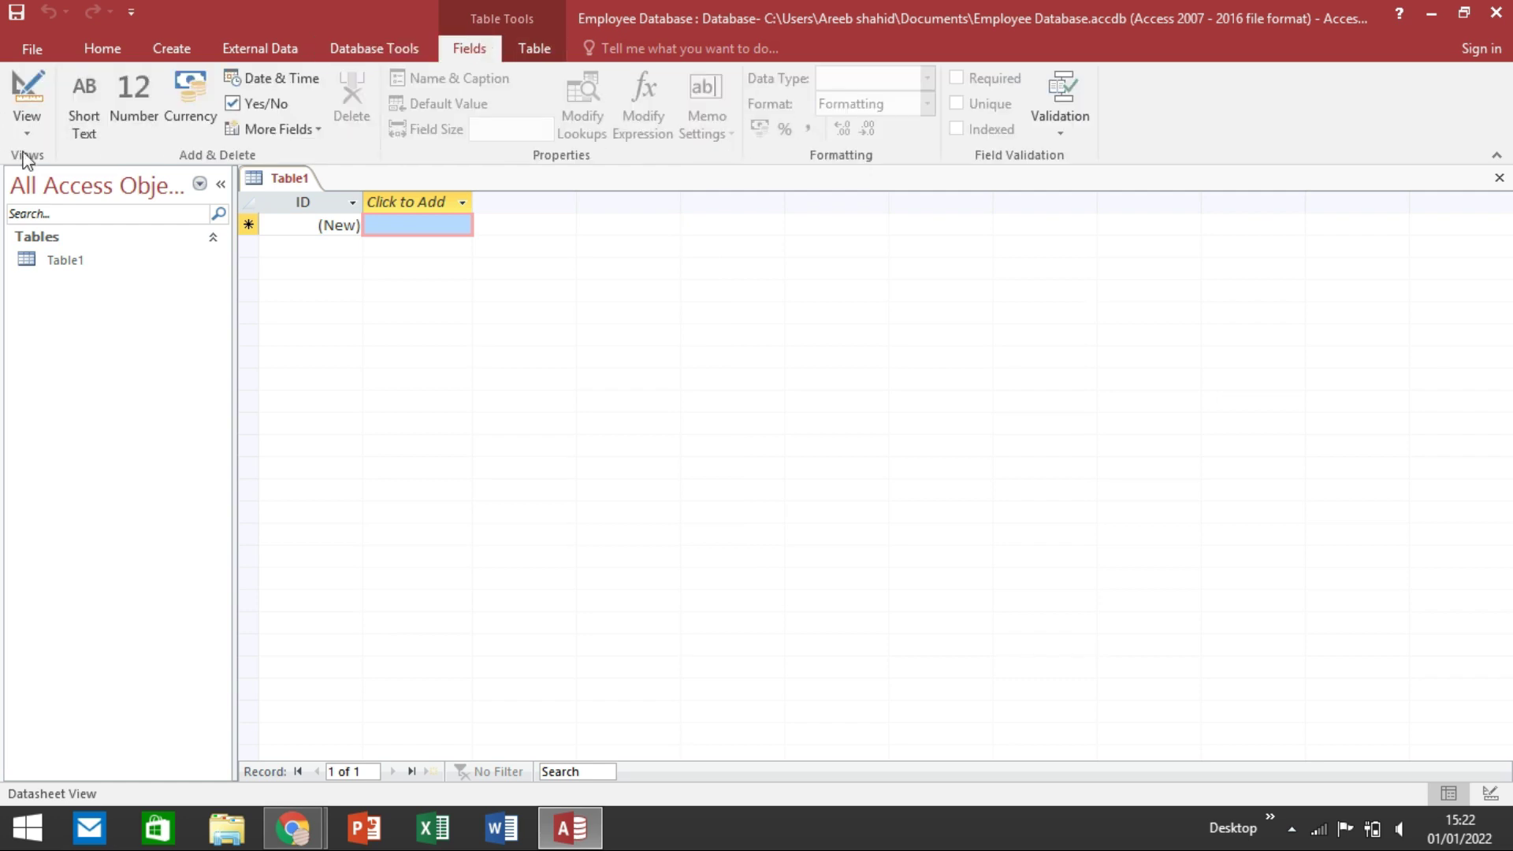
{"action": "left_click", "coordinate": [45, 132]}
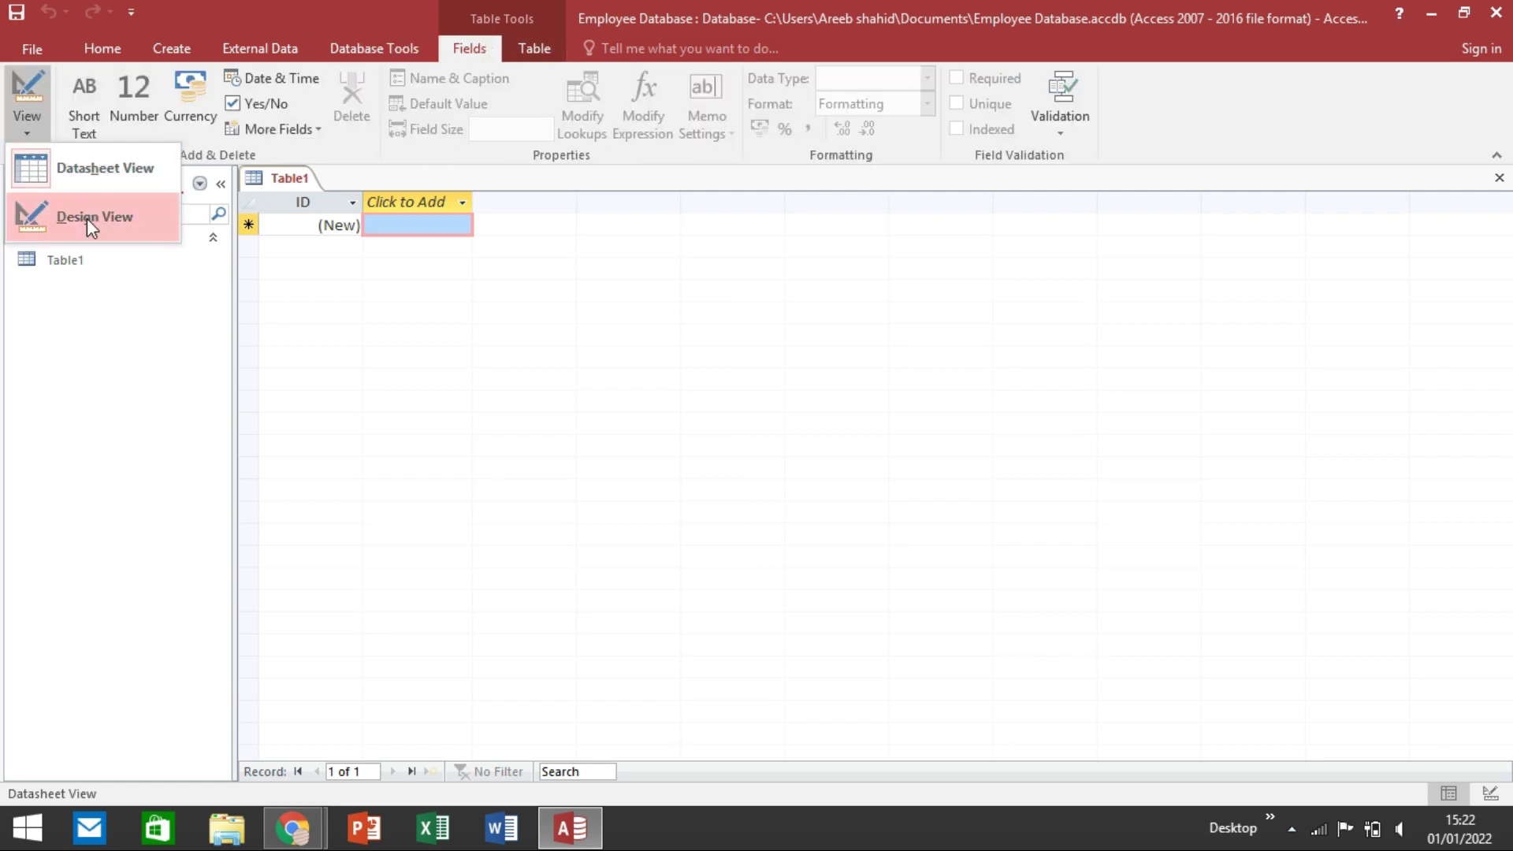
{"action": "left_click", "coordinate": [539, 50]}
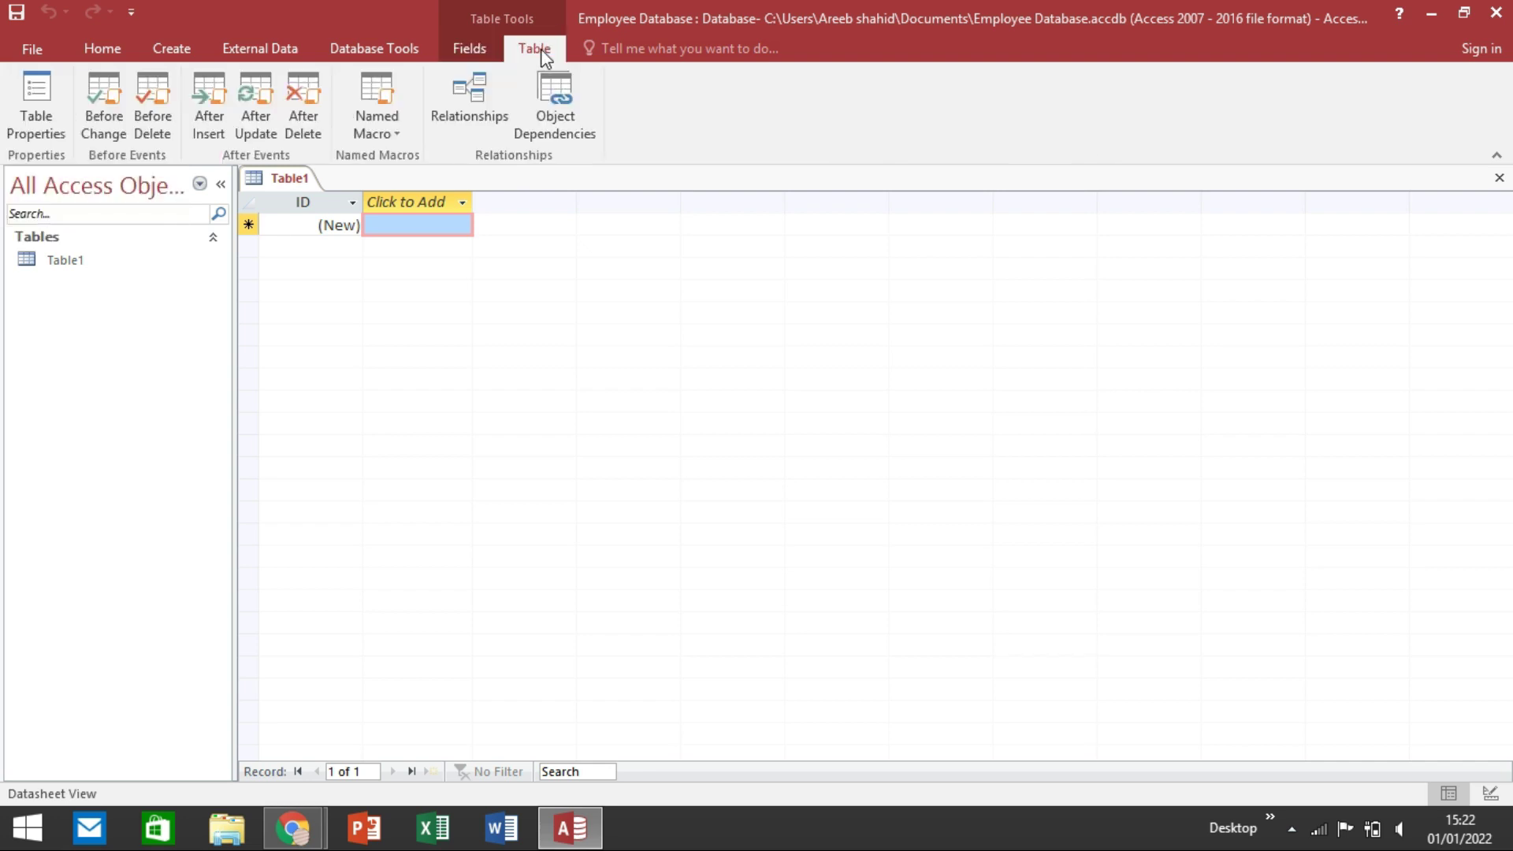
{"action": "left_click", "coordinate": [88, 53]}
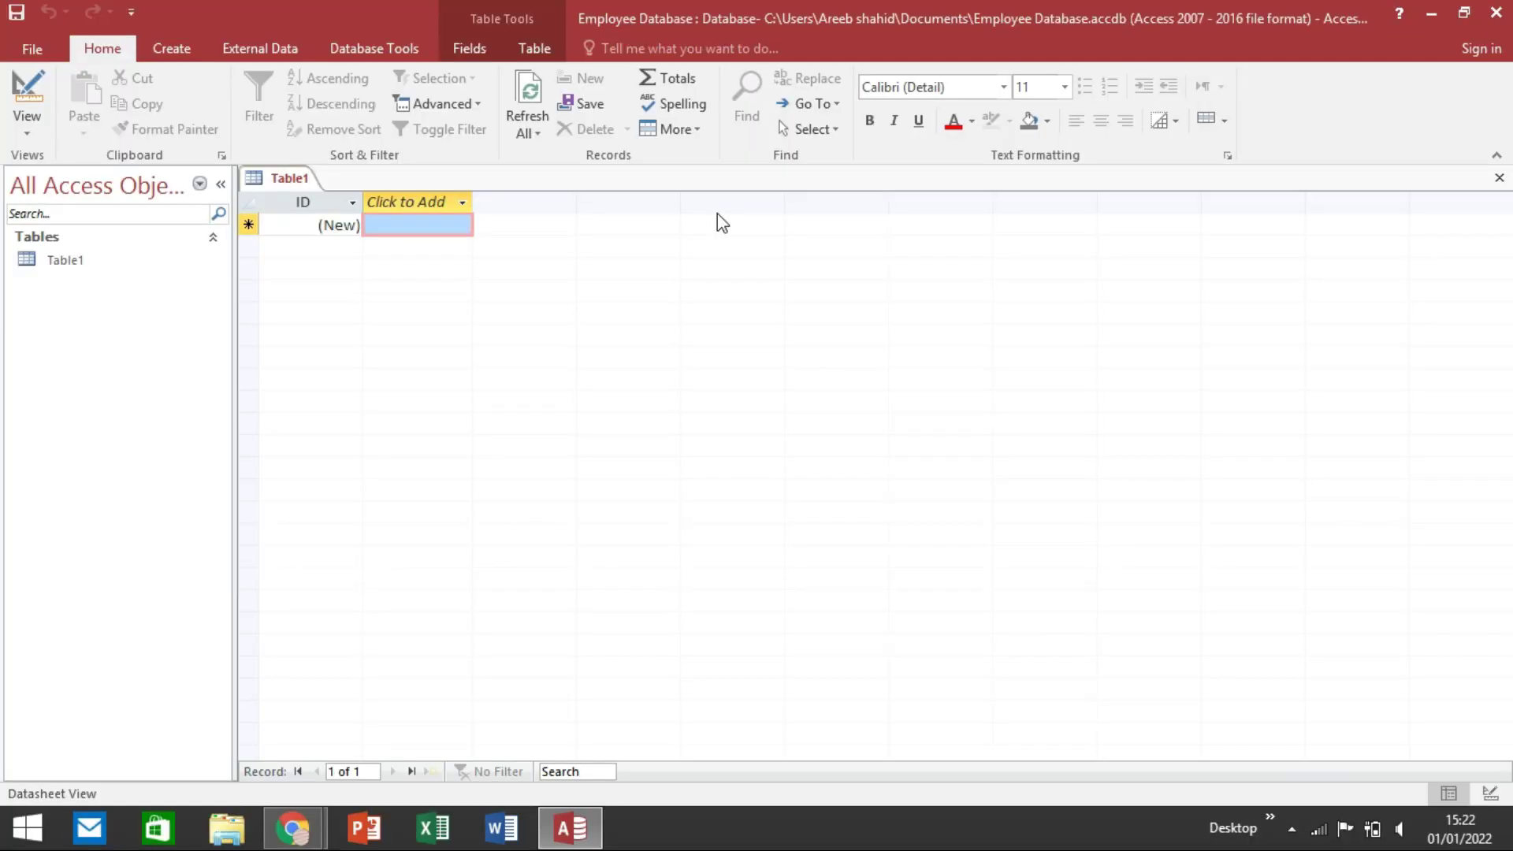
Step: Save Table1 under the table name Employee Database
{"action": "right_click", "coordinate": [291, 180]}
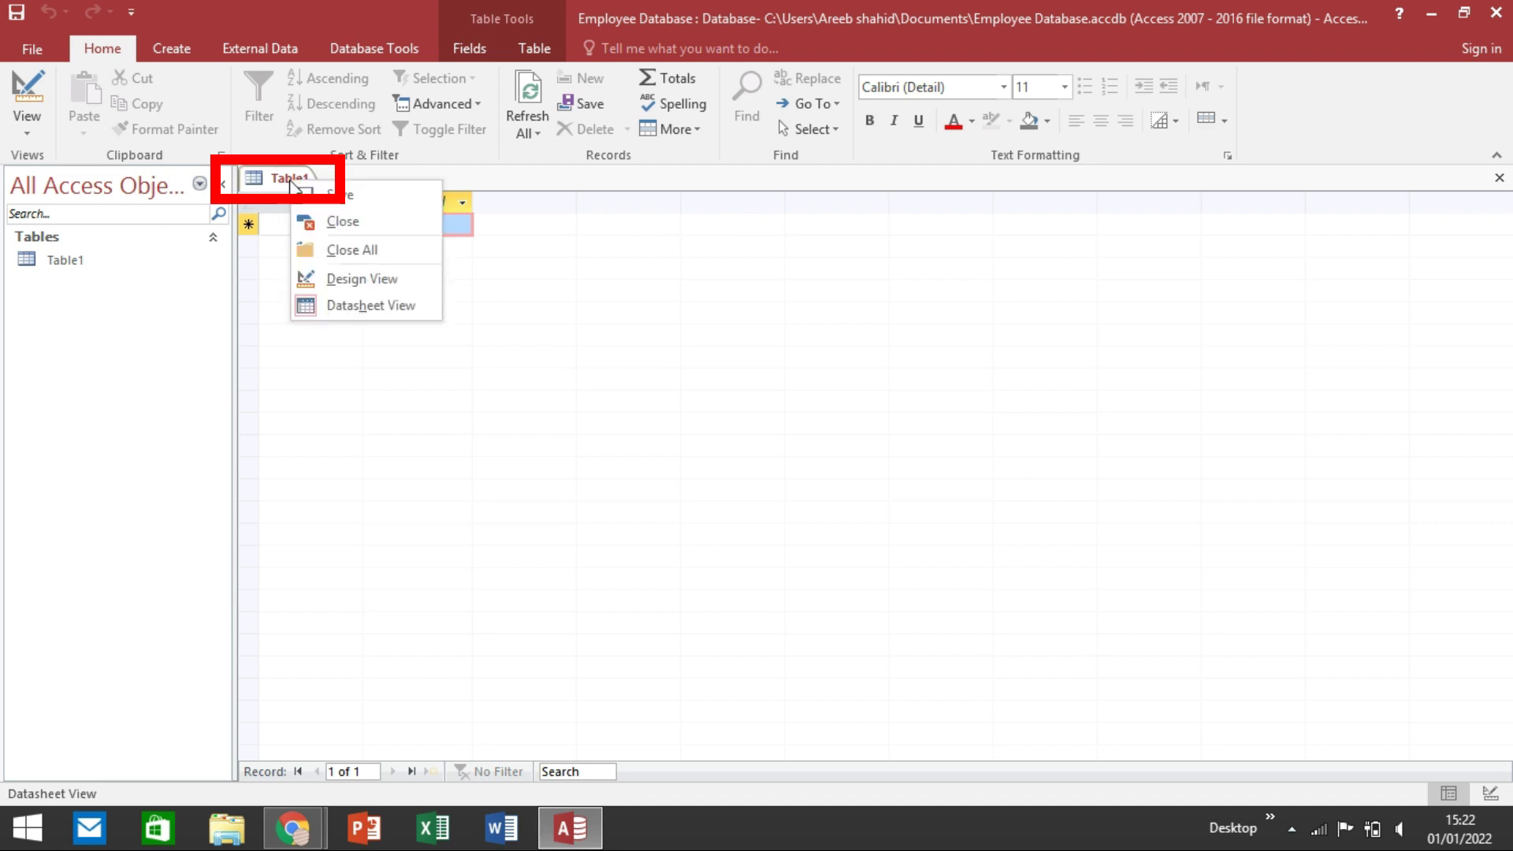
{"action": "left_click", "coordinate": [381, 197]}
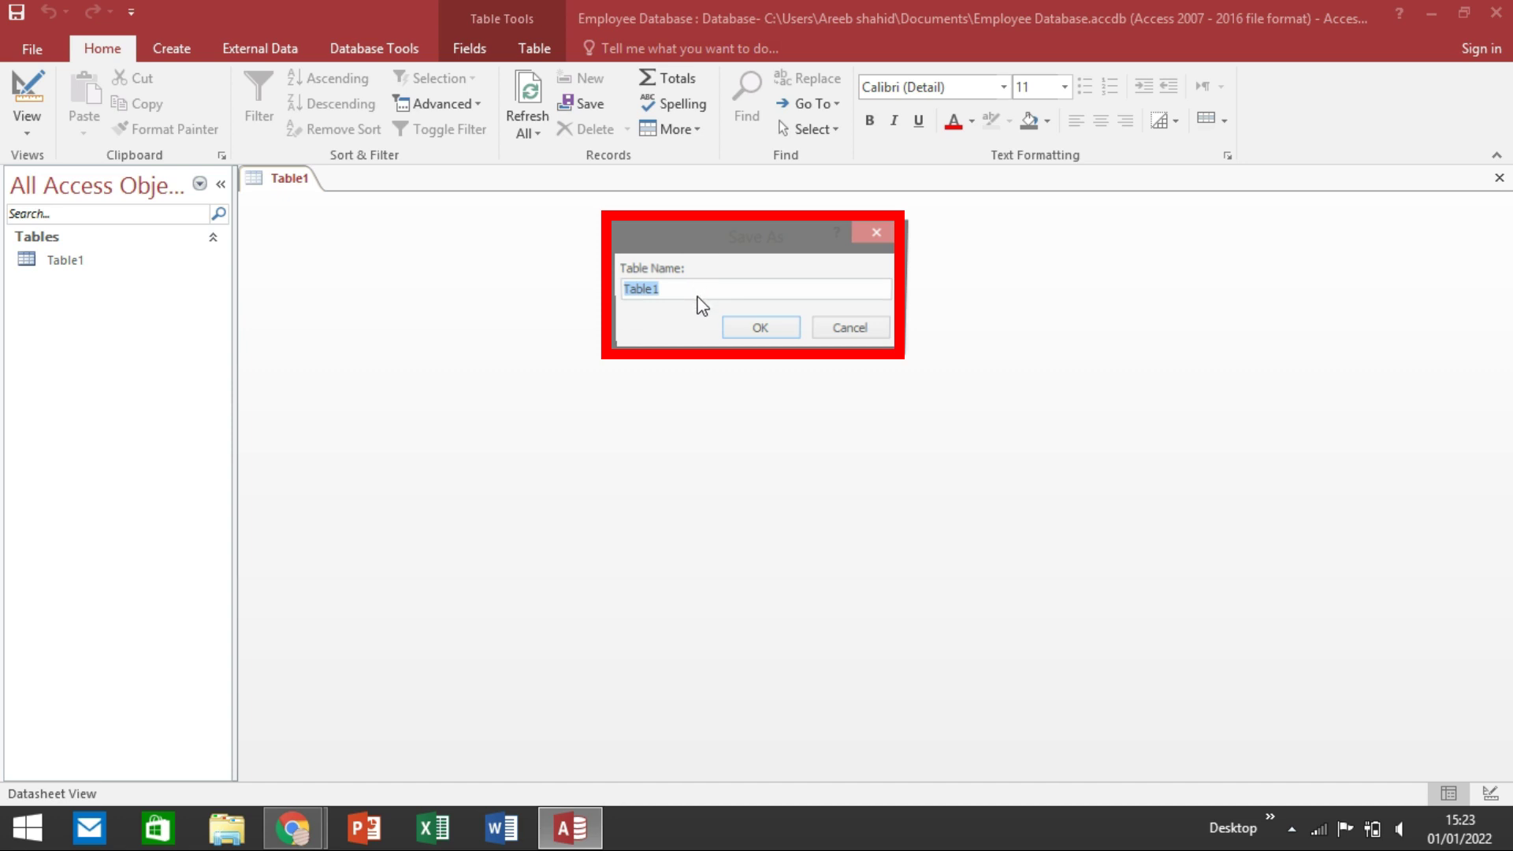
{"action": "key", "text": "BackSpace"}
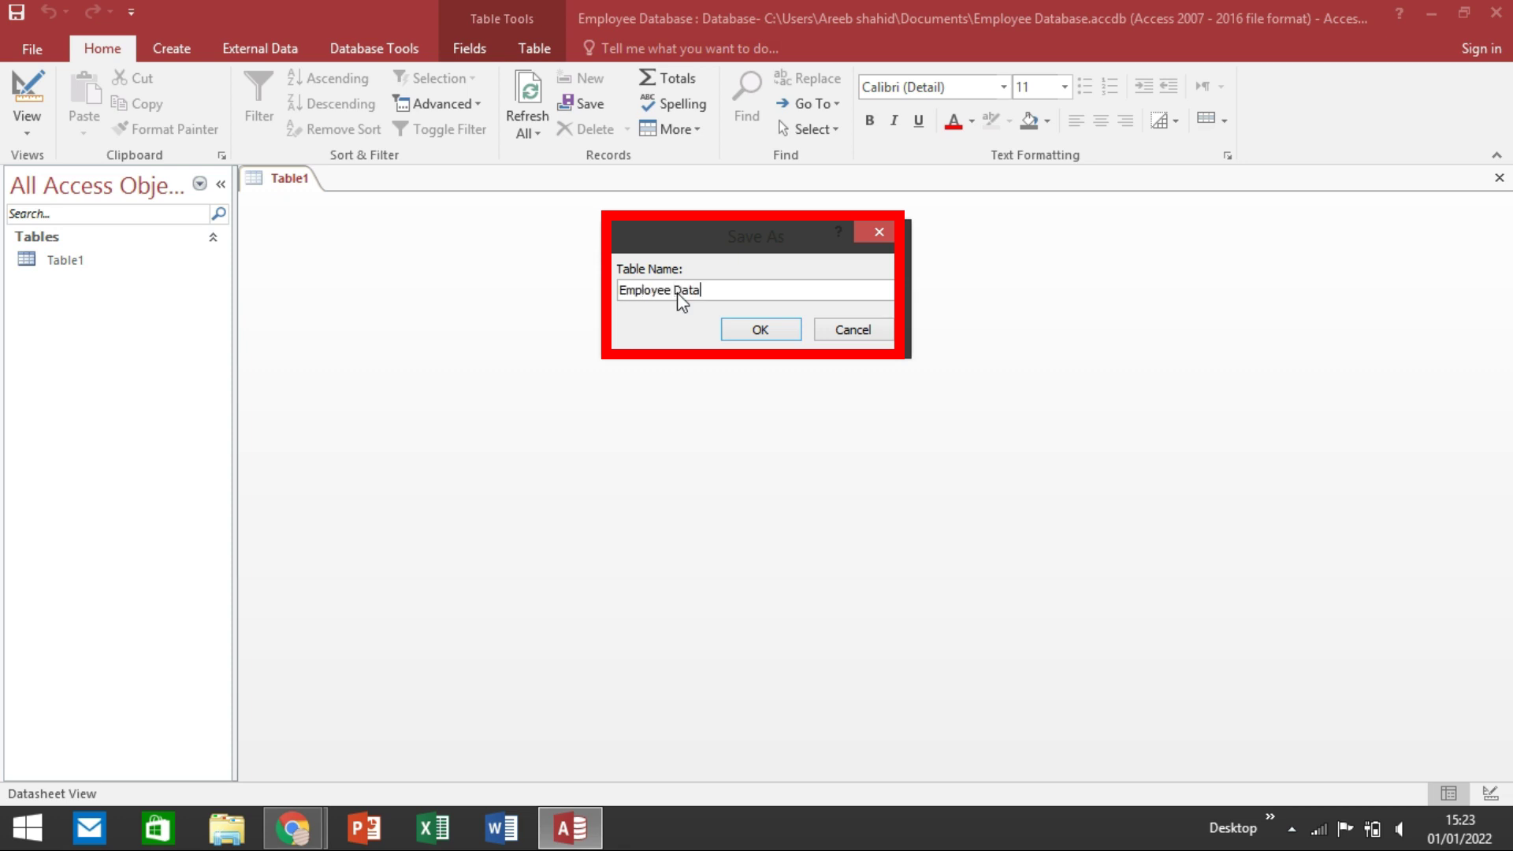
{"action": "type", "text": "Employee Database"}
{"action": "left_click", "coordinate": [769, 329]}
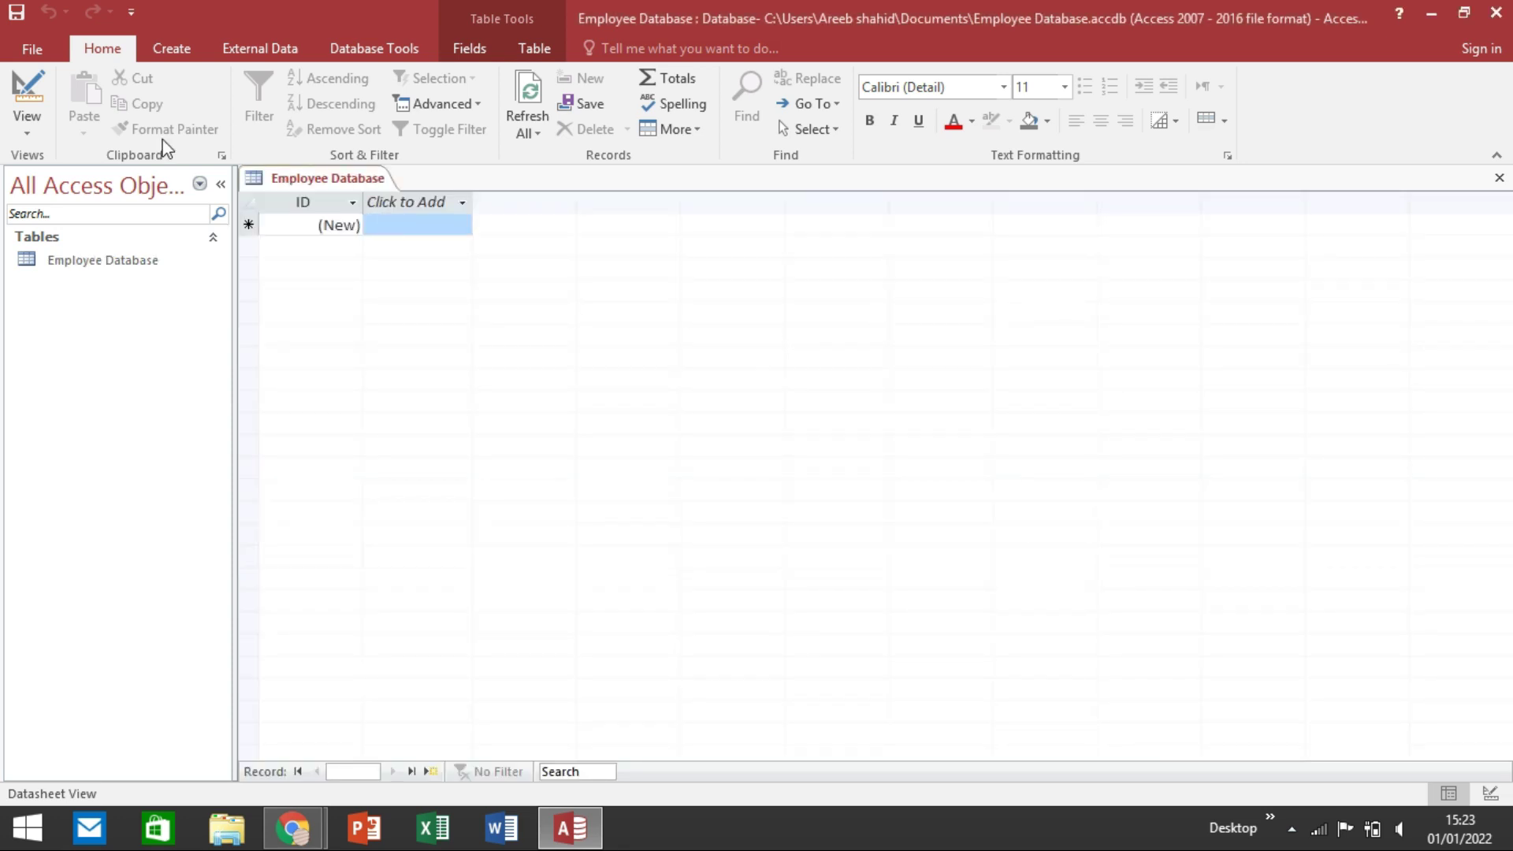
{"action": "left_click", "coordinate": [462, 203]}
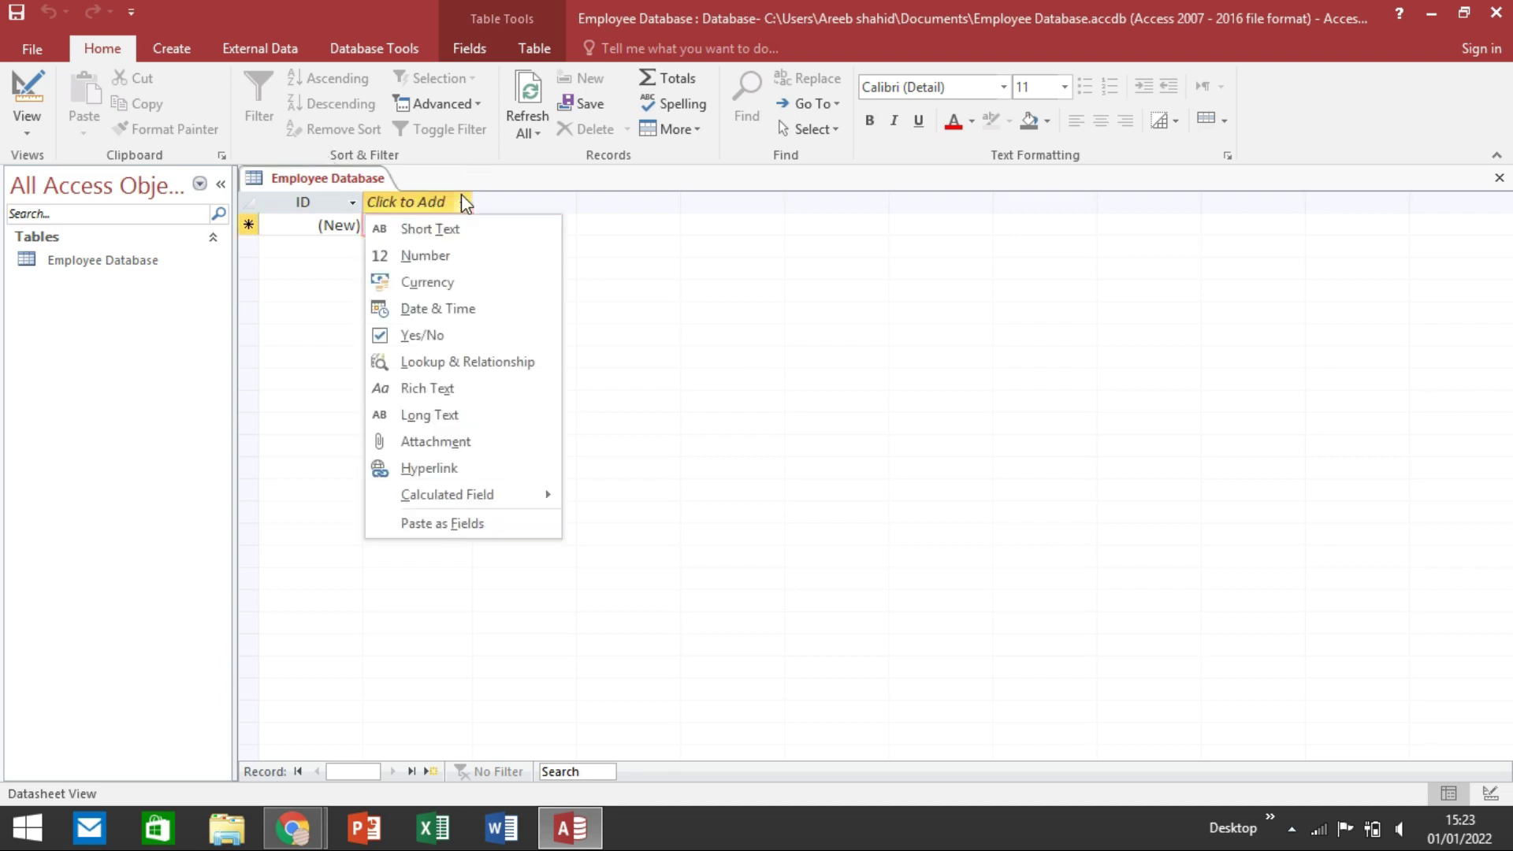
{"action": "left_click", "coordinate": [461, 197]}
{"action": "left_click", "coordinate": [460, 197]}
{"action": "left_click", "coordinate": [16, 129]}
{"action": "left_click", "coordinate": [17, 128]}
{"action": "left_click", "coordinate": [665, 283]}
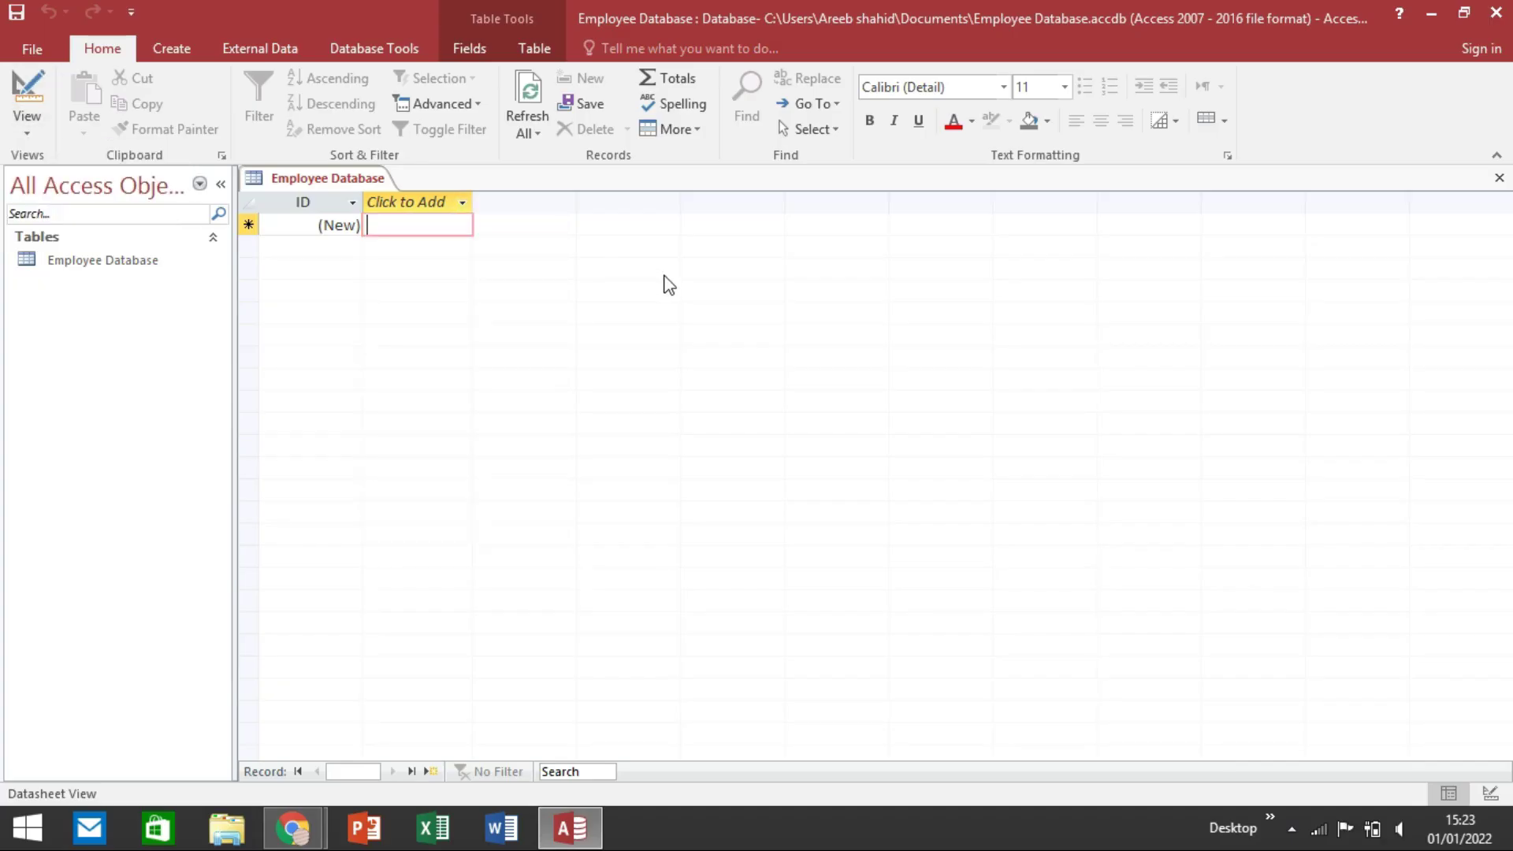
Step: Switch the Employee Database table to Design View
{"action": "left_click", "coordinate": [30, 134]}
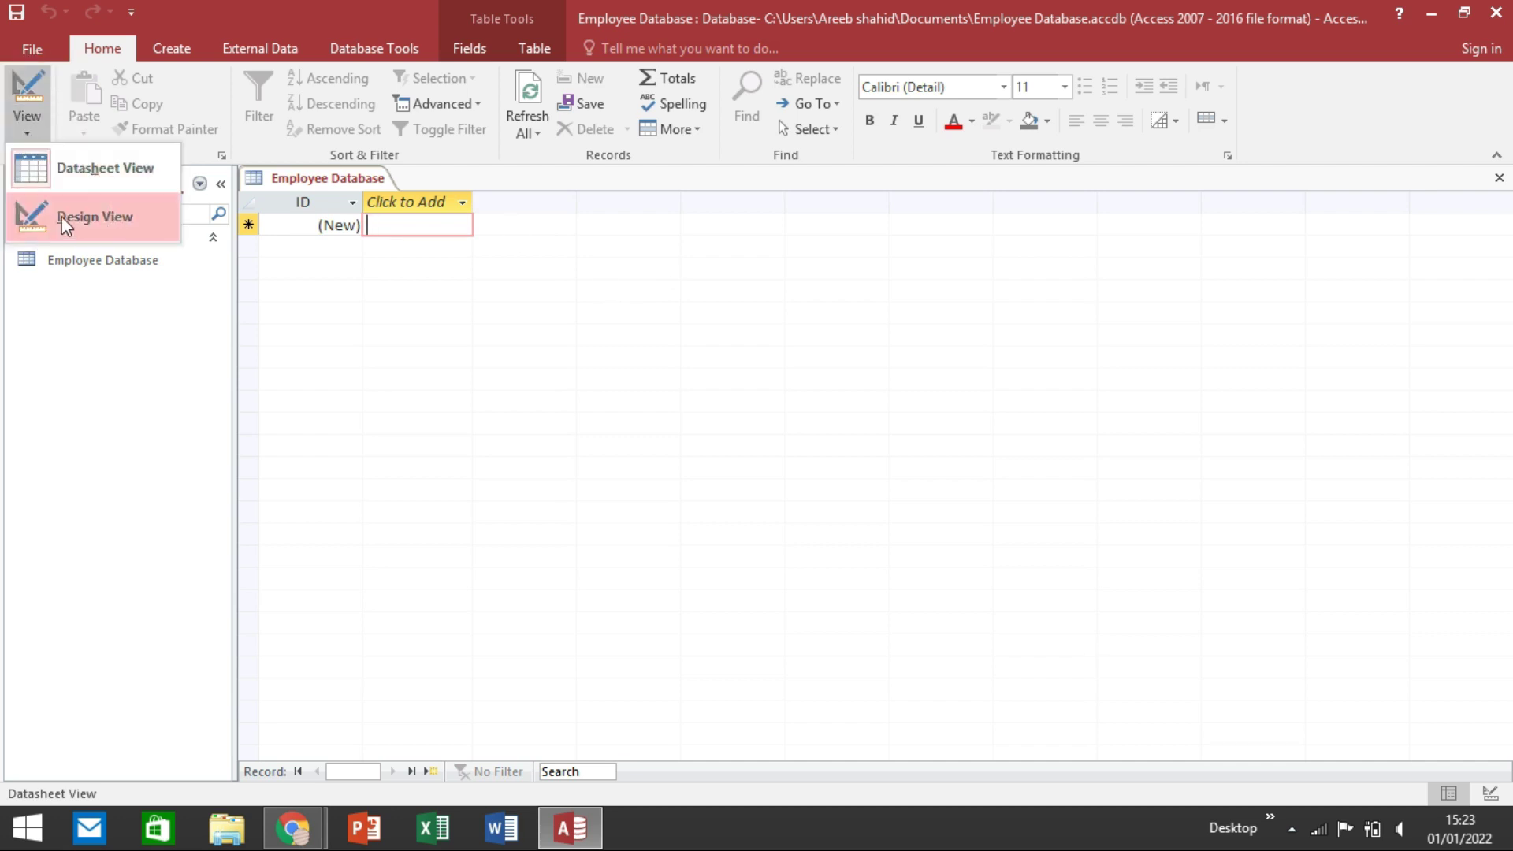
{"action": "left_click", "coordinate": [110, 223]}
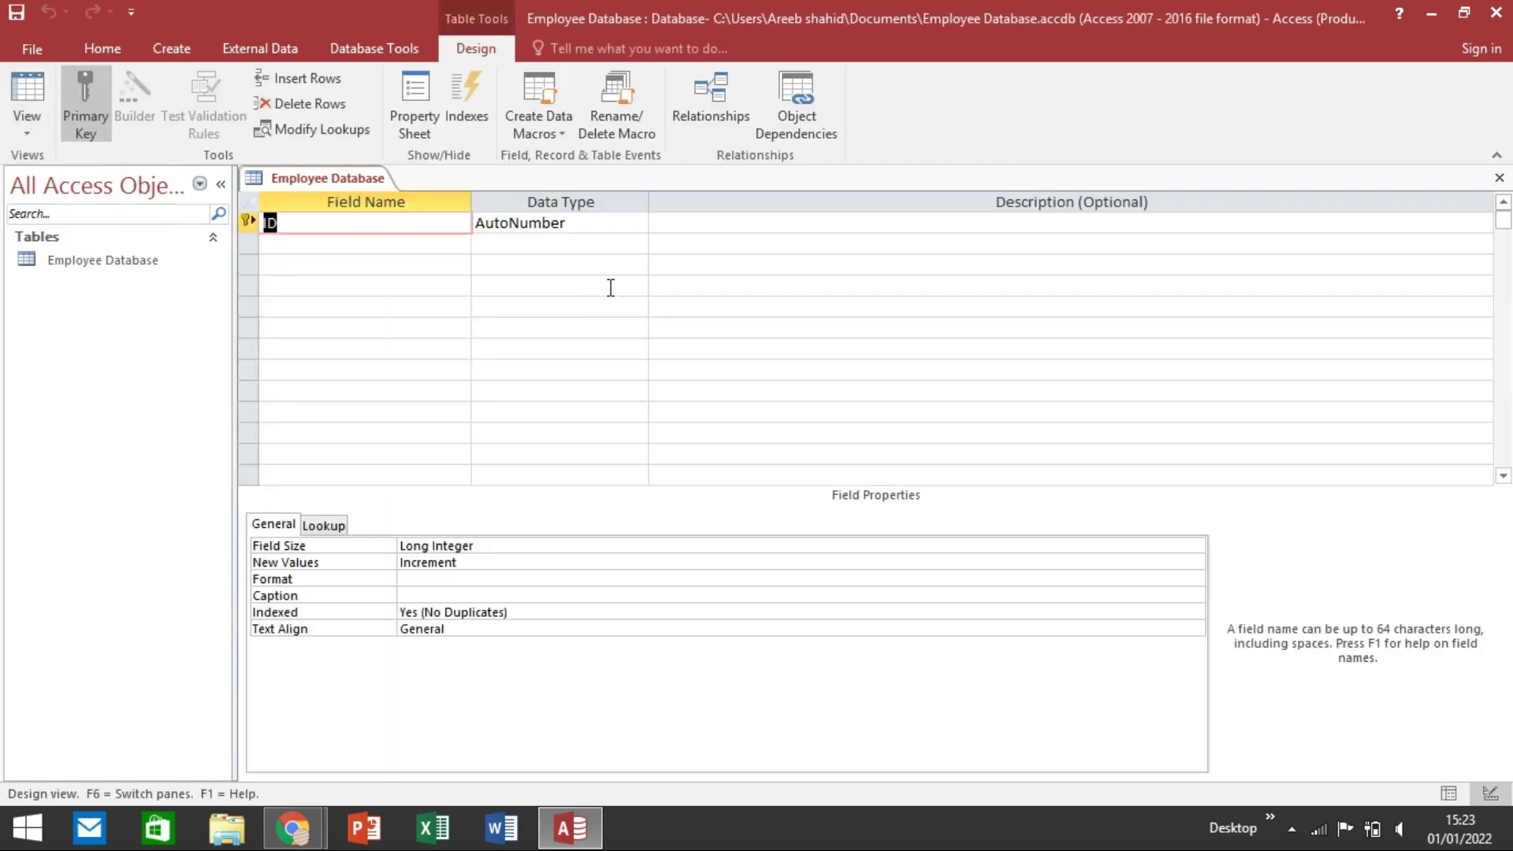
{"action": "left_click", "coordinate": [387, 271]}
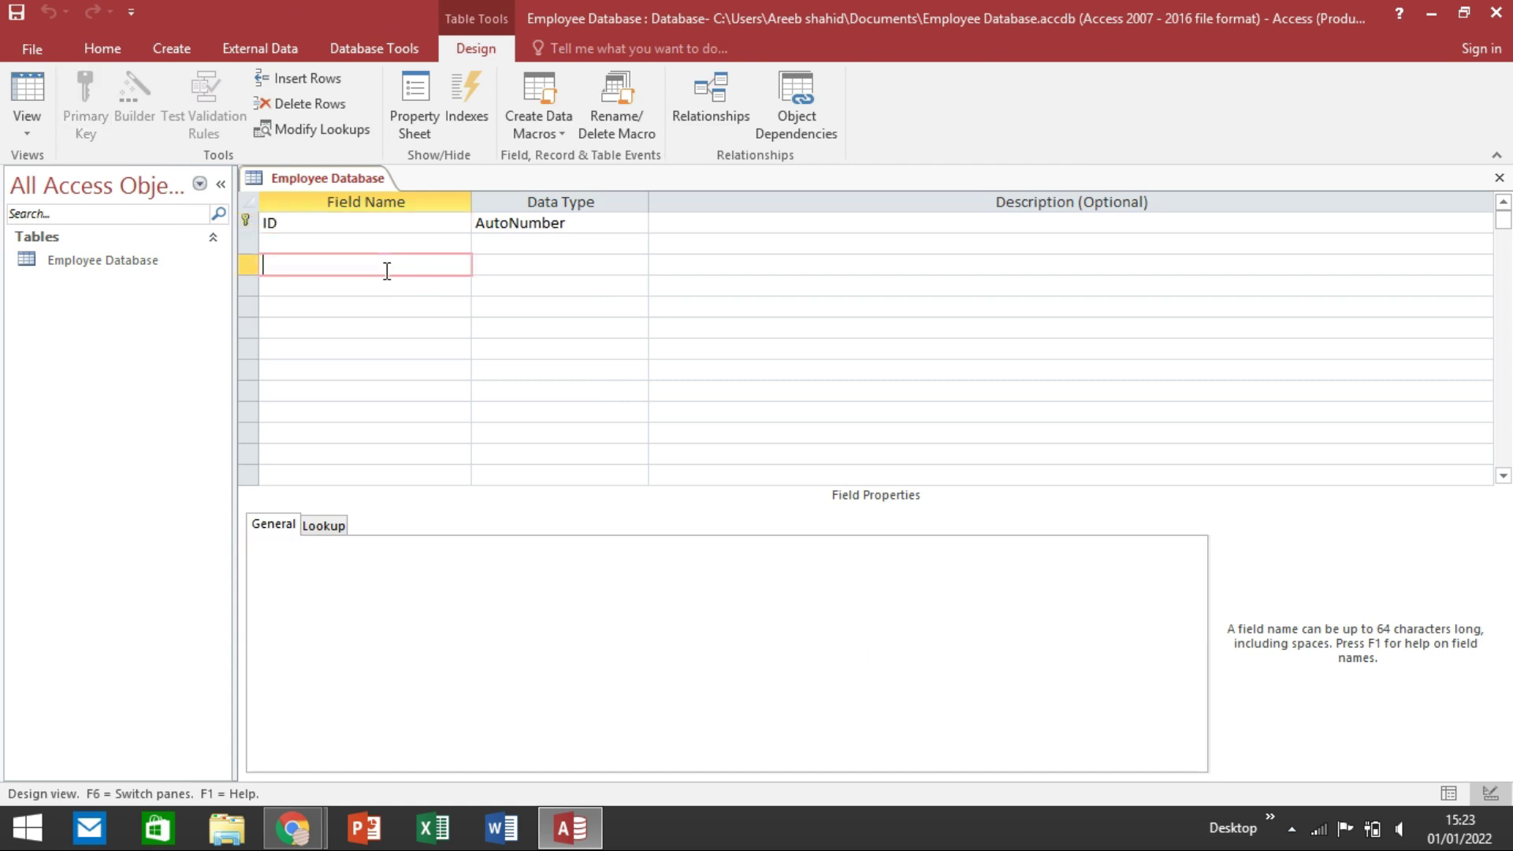
Step: Set the ID field's data type to AutoNumber and return to its field name
{"action": "left_click", "coordinate": [367, 223]}
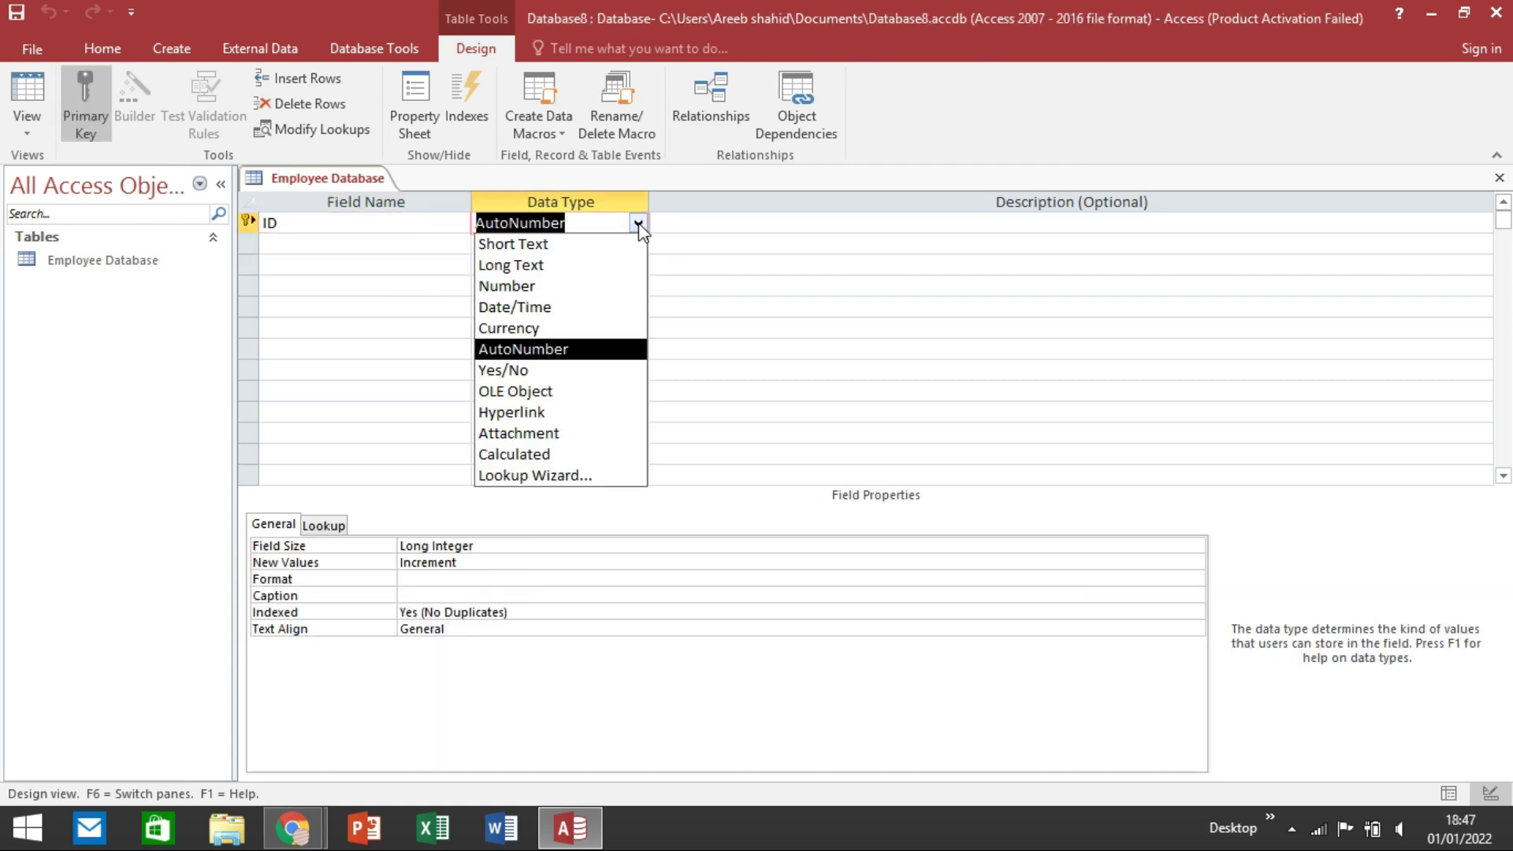
{"action": "left_click", "coordinate": [638, 224]}
{"action": "left_click", "coordinate": [638, 224]}
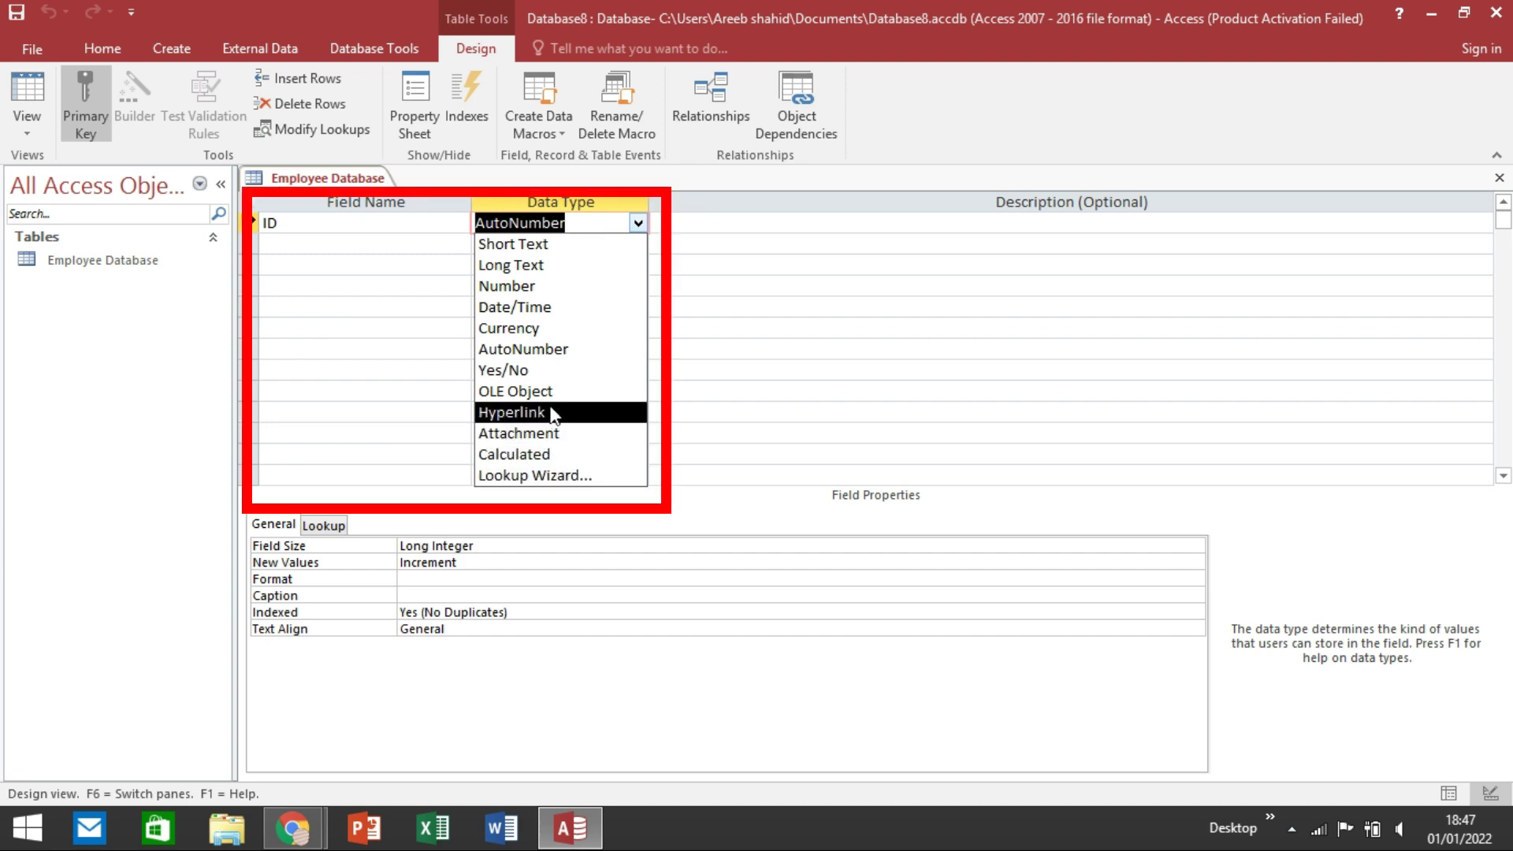
{"action": "left_click", "coordinate": [553, 352]}
{"action": "left_click", "coordinate": [285, 226]}
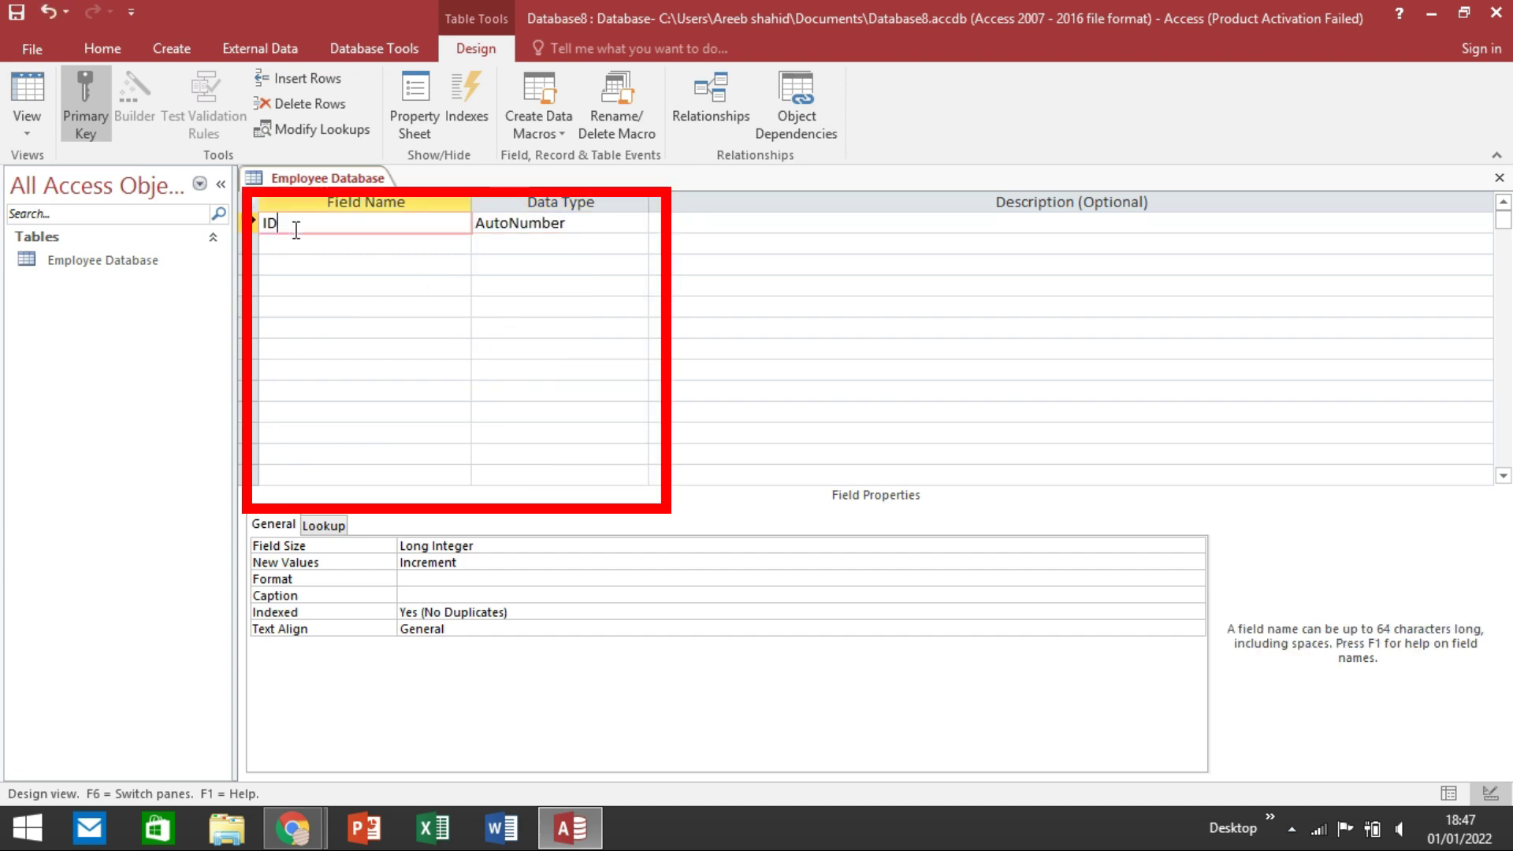
Step: Rename the ID field to ID Employee and add an Employee name field with the Short Text data type
{"action": "type", "text": "Employee"}
{"action": "left_click", "coordinate": [325, 237]}
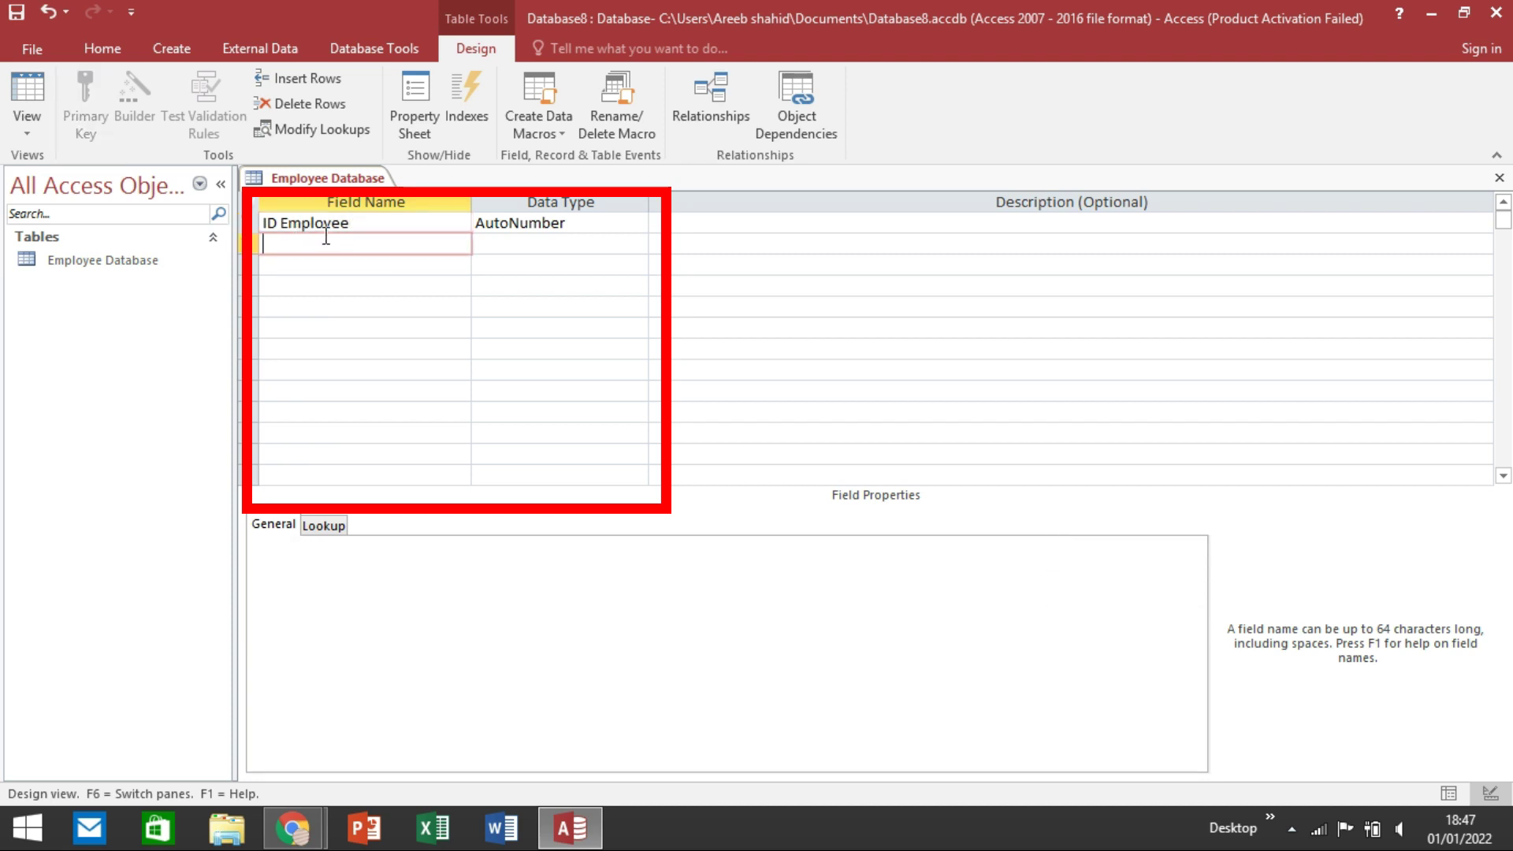
{"action": "type", "text": "Emplo"}
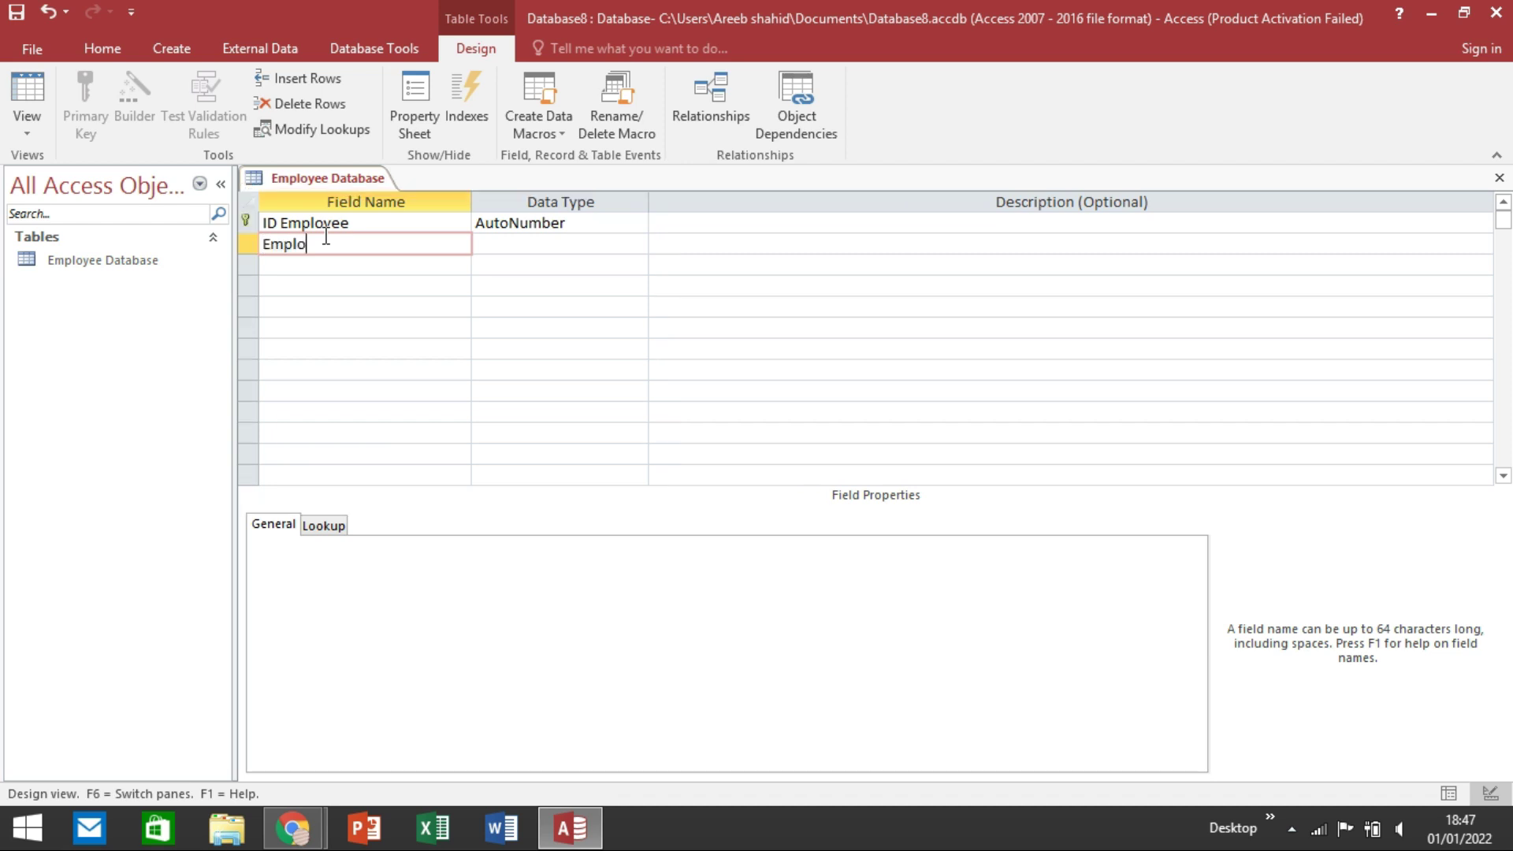
{"action": "type", "text": "yee name"}
{"action": "key", "text": "Tab"}
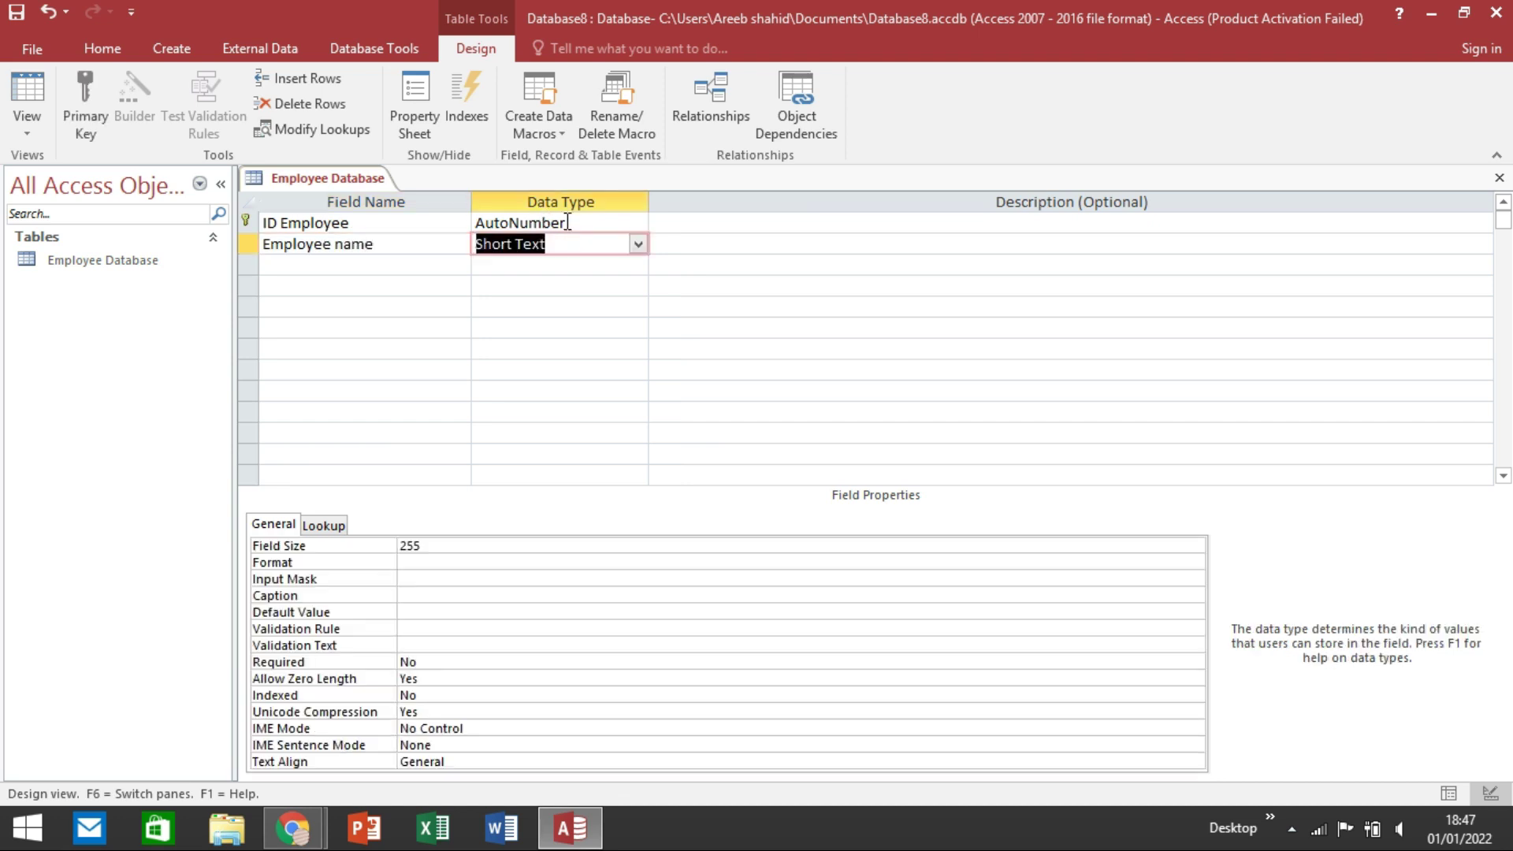
{"action": "left_click", "coordinate": [637, 244]}
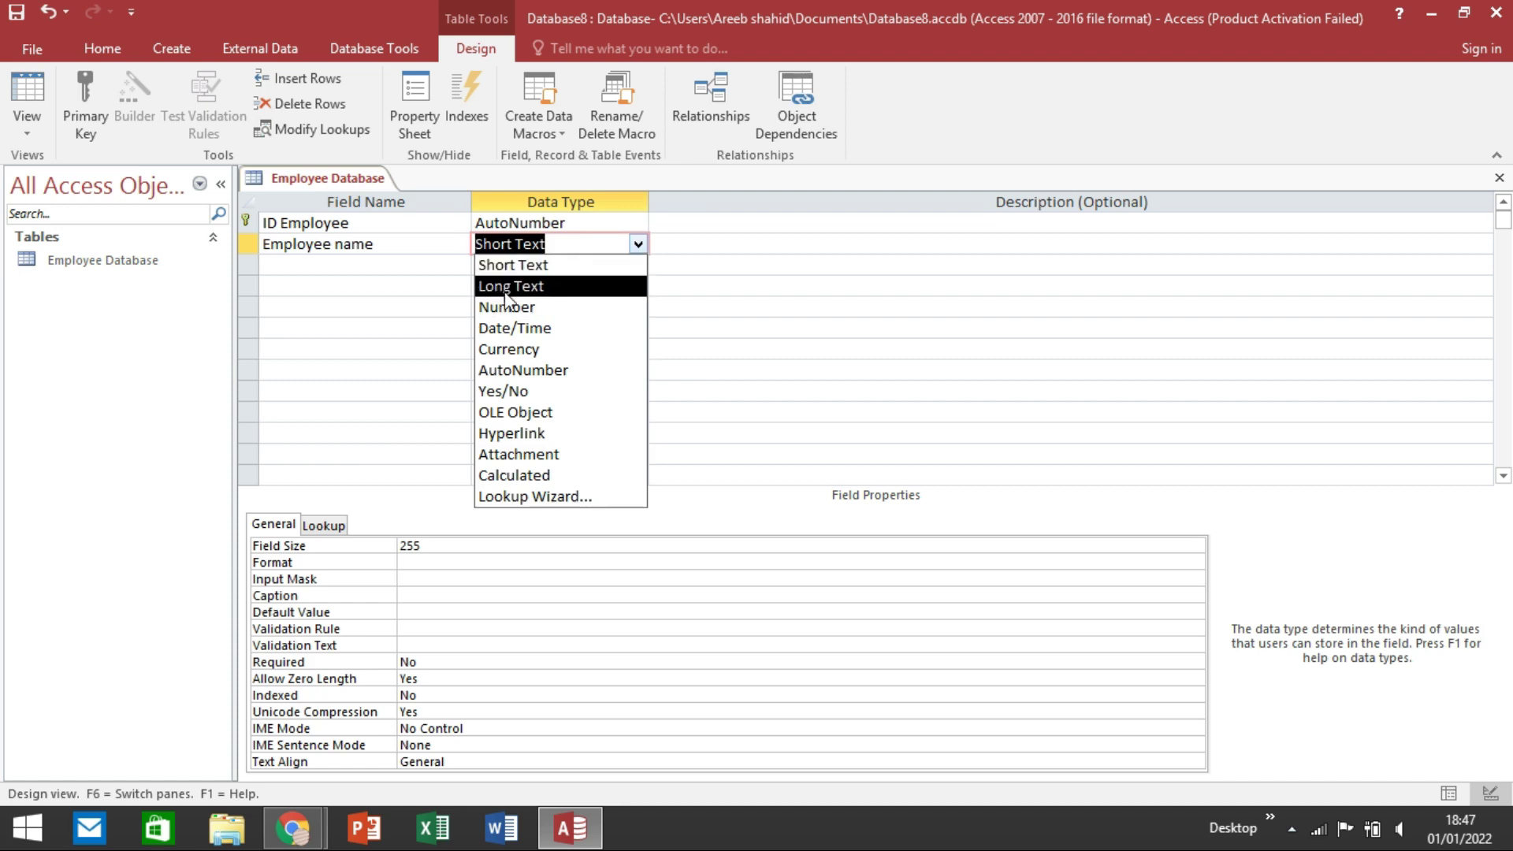
{"action": "left_click", "coordinate": [516, 266]}
Step: Add a Department field below Employee name with the Short Text data type
{"action": "left_click", "coordinate": [404, 266]}
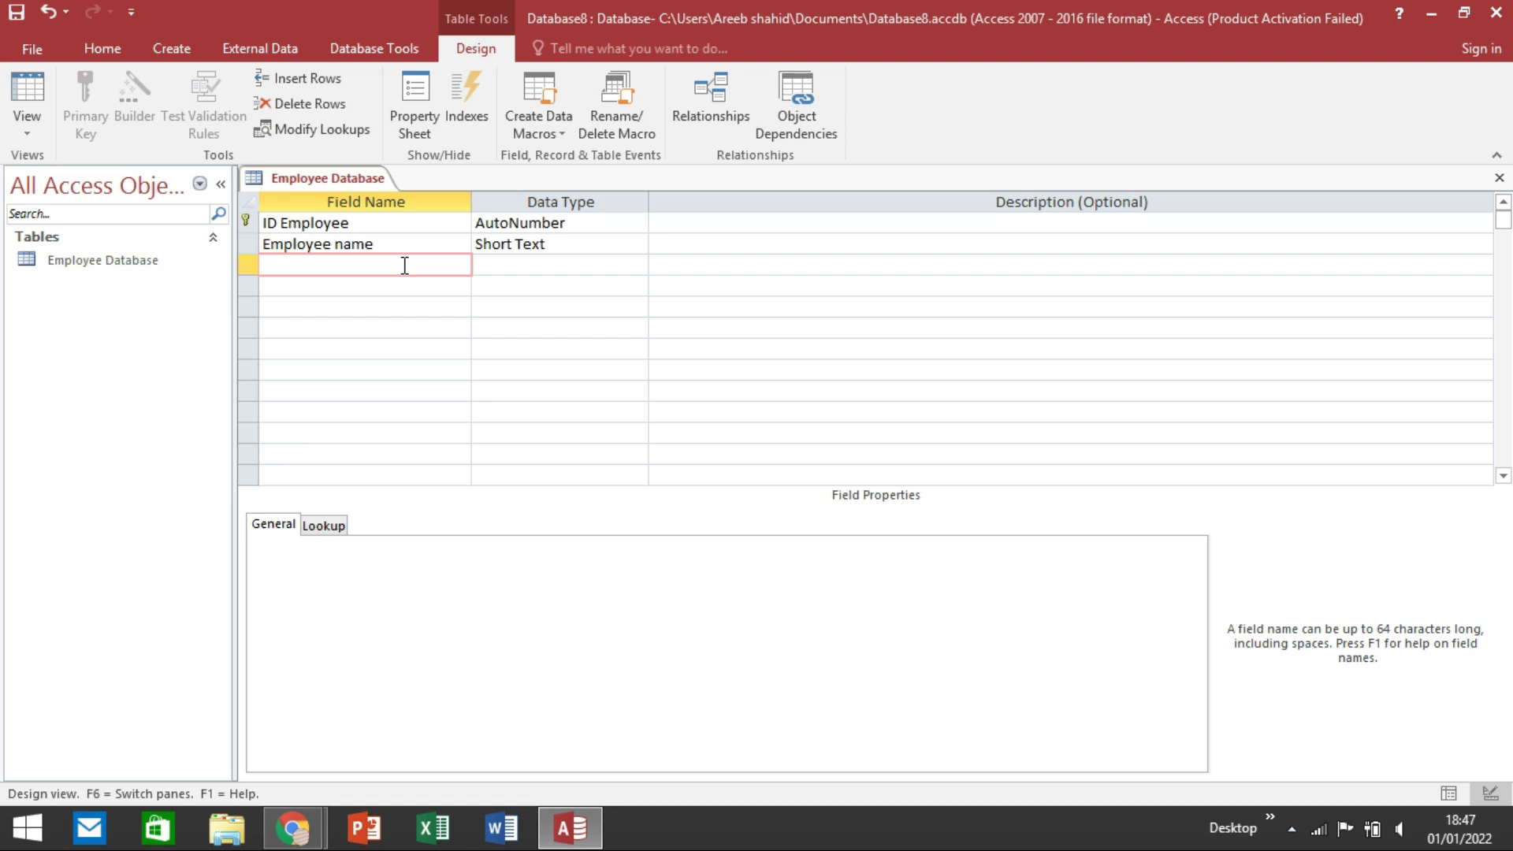
{"action": "type", "text": "Department"}
{"action": "key", "text": "Tab"}
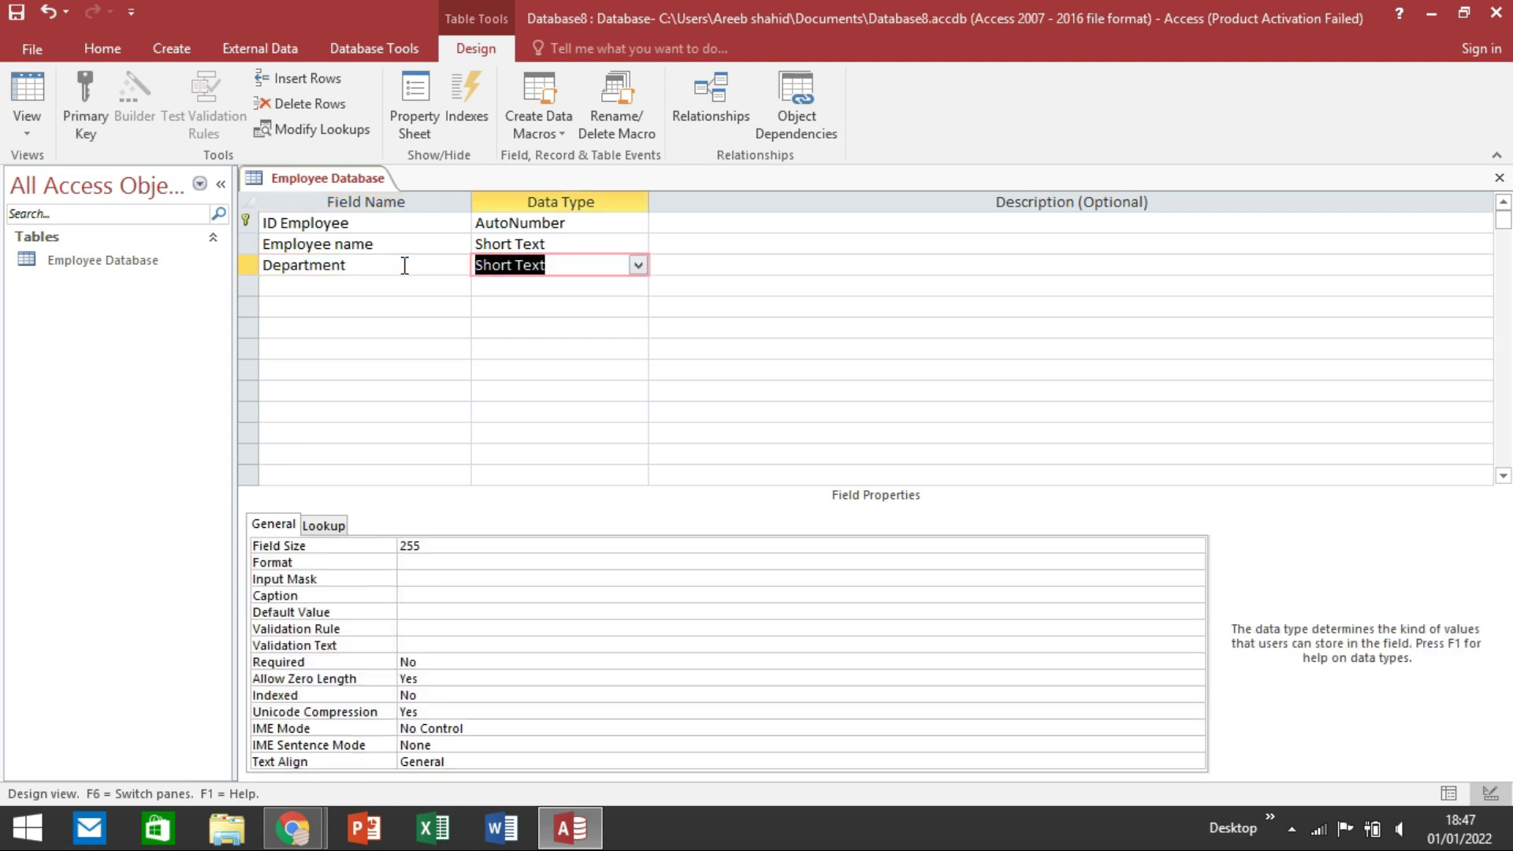
{"action": "left_click", "coordinate": [637, 264]}
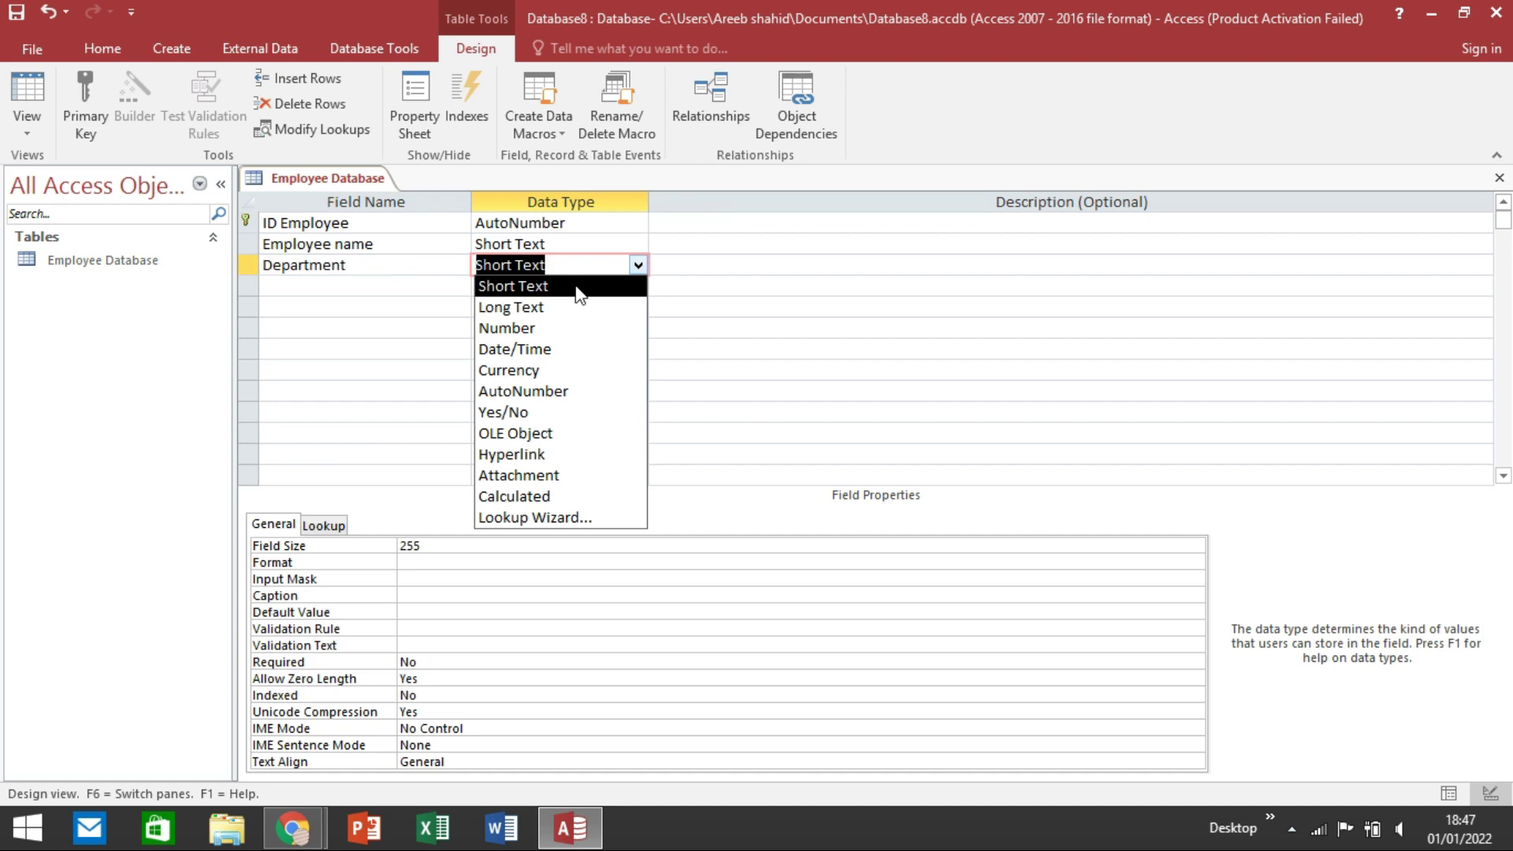
{"action": "left_click", "coordinate": [578, 290]}
Step: Add a Job Positions field below Department with the Short Text data type
{"action": "left_click", "coordinate": [409, 289]}
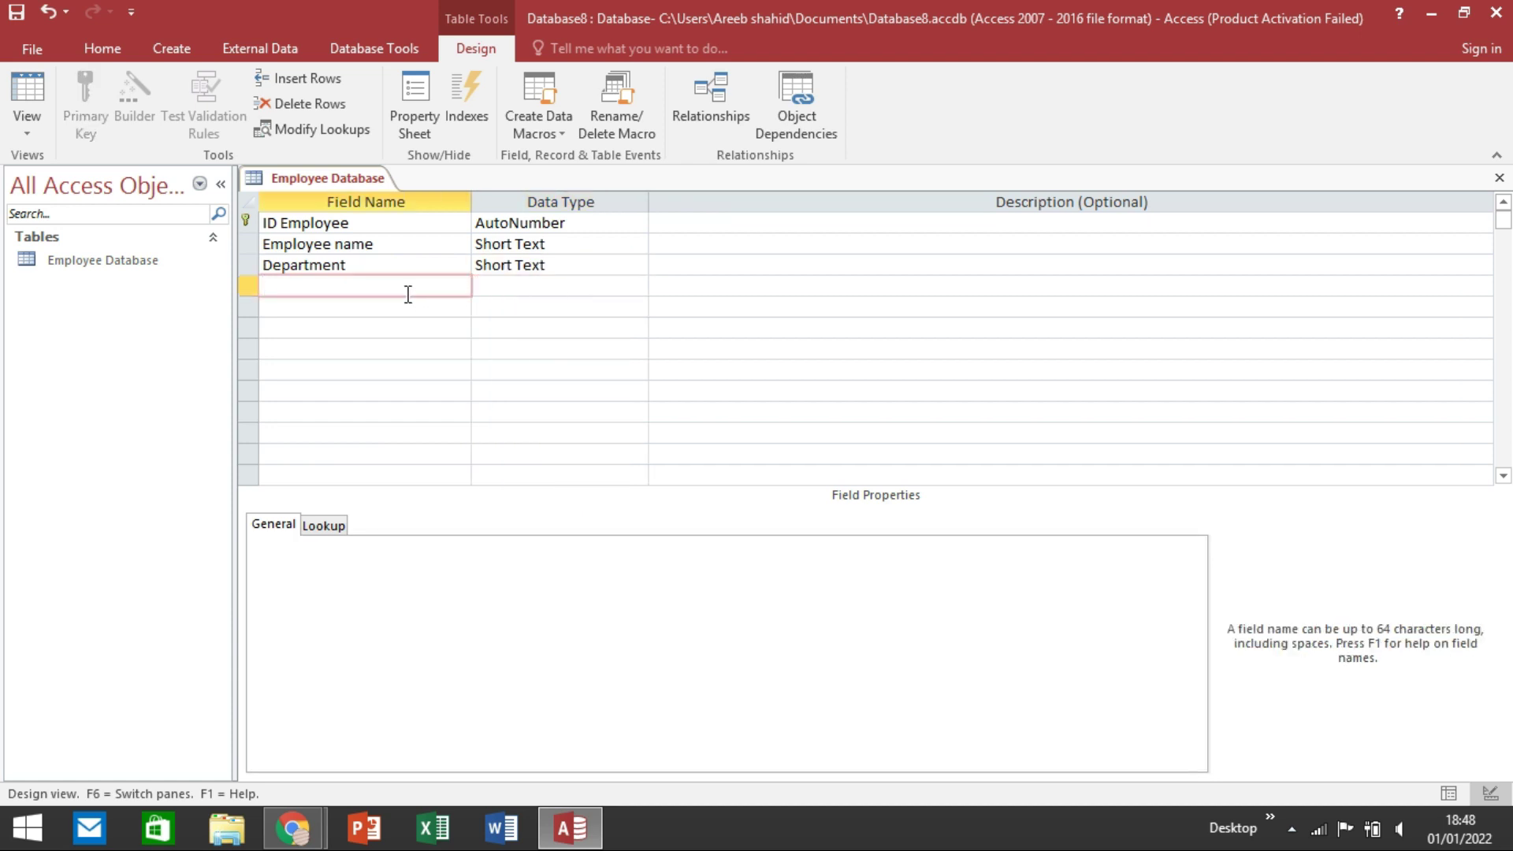
{"action": "type", "text": "Job Positions"}
{"action": "left_click", "coordinate": [512, 291]}
{"action": "left_click", "coordinate": [638, 286]}
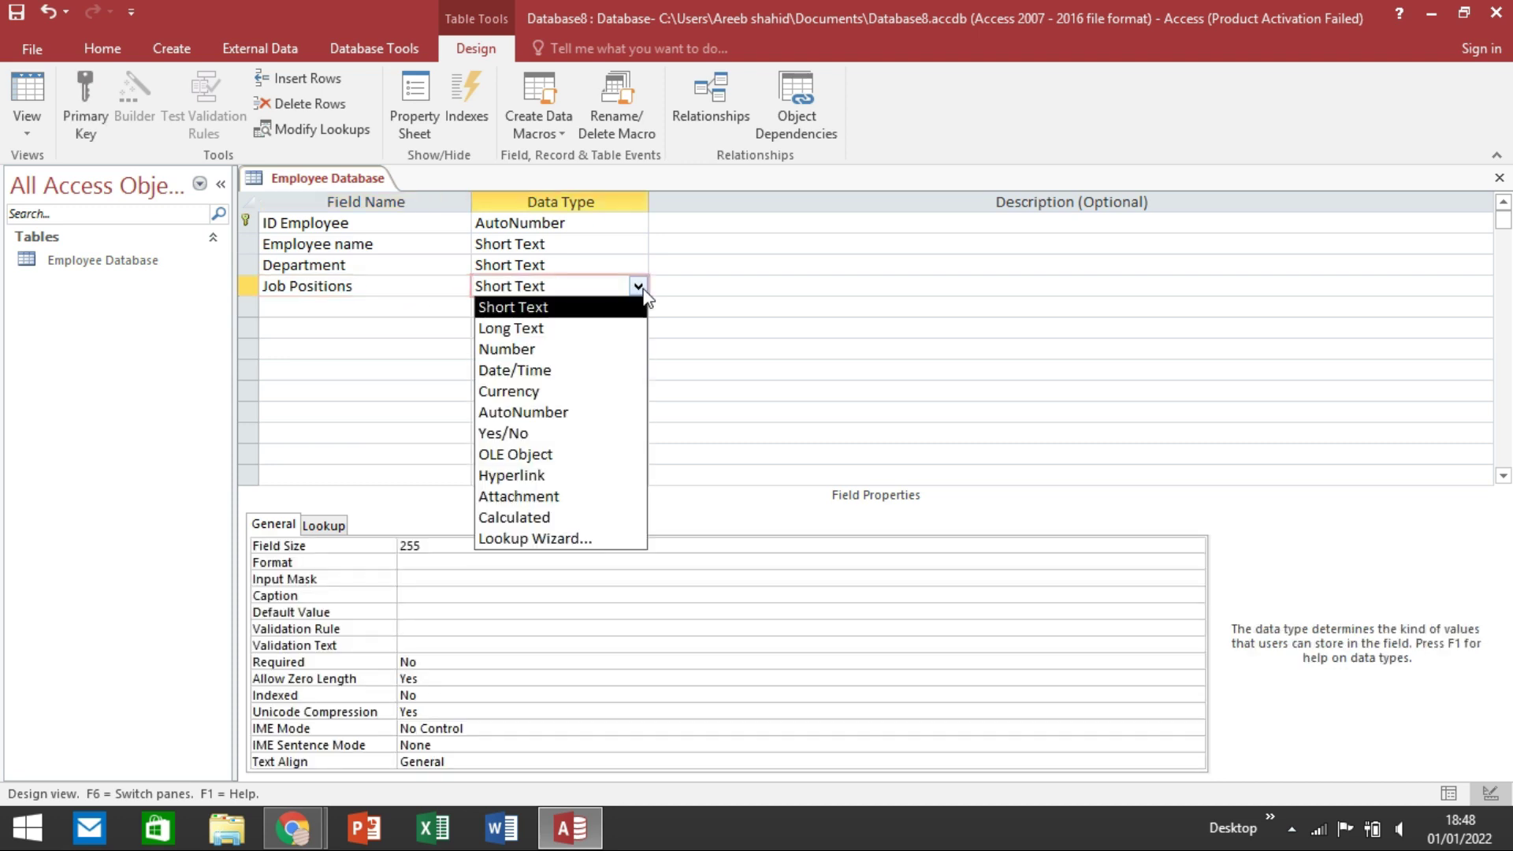
{"action": "left_click", "coordinate": [508, 306]}
Step: Add a Salary monthly field below Job Positions with the Currency data type
{"action": "left_click", "coordinate": [438, 309]}
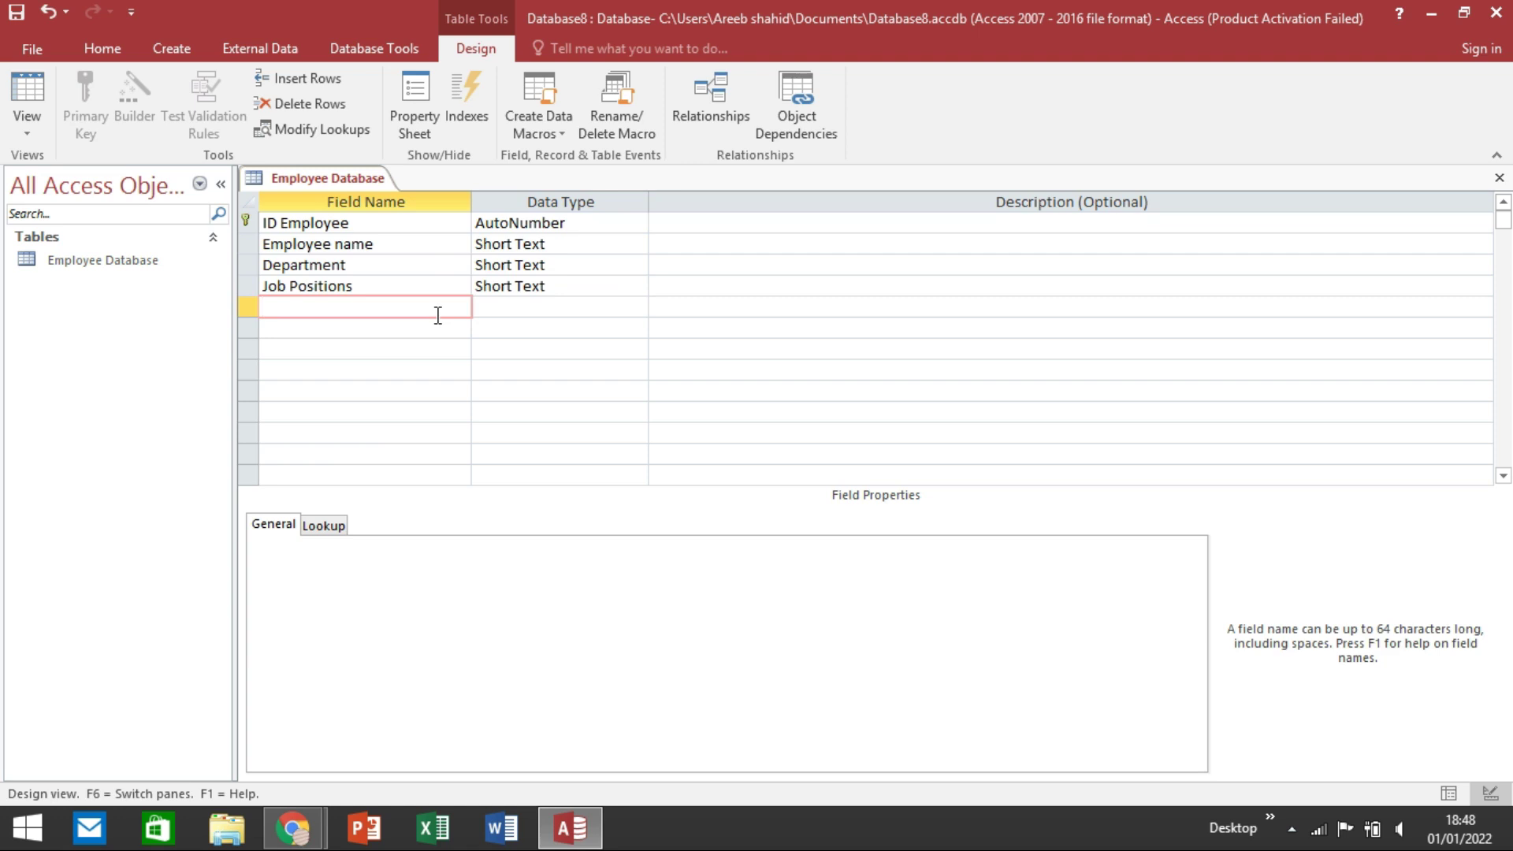
{"action": "type", "text": "Salary monthly"}
{"action": "key", "text": "Tab"}
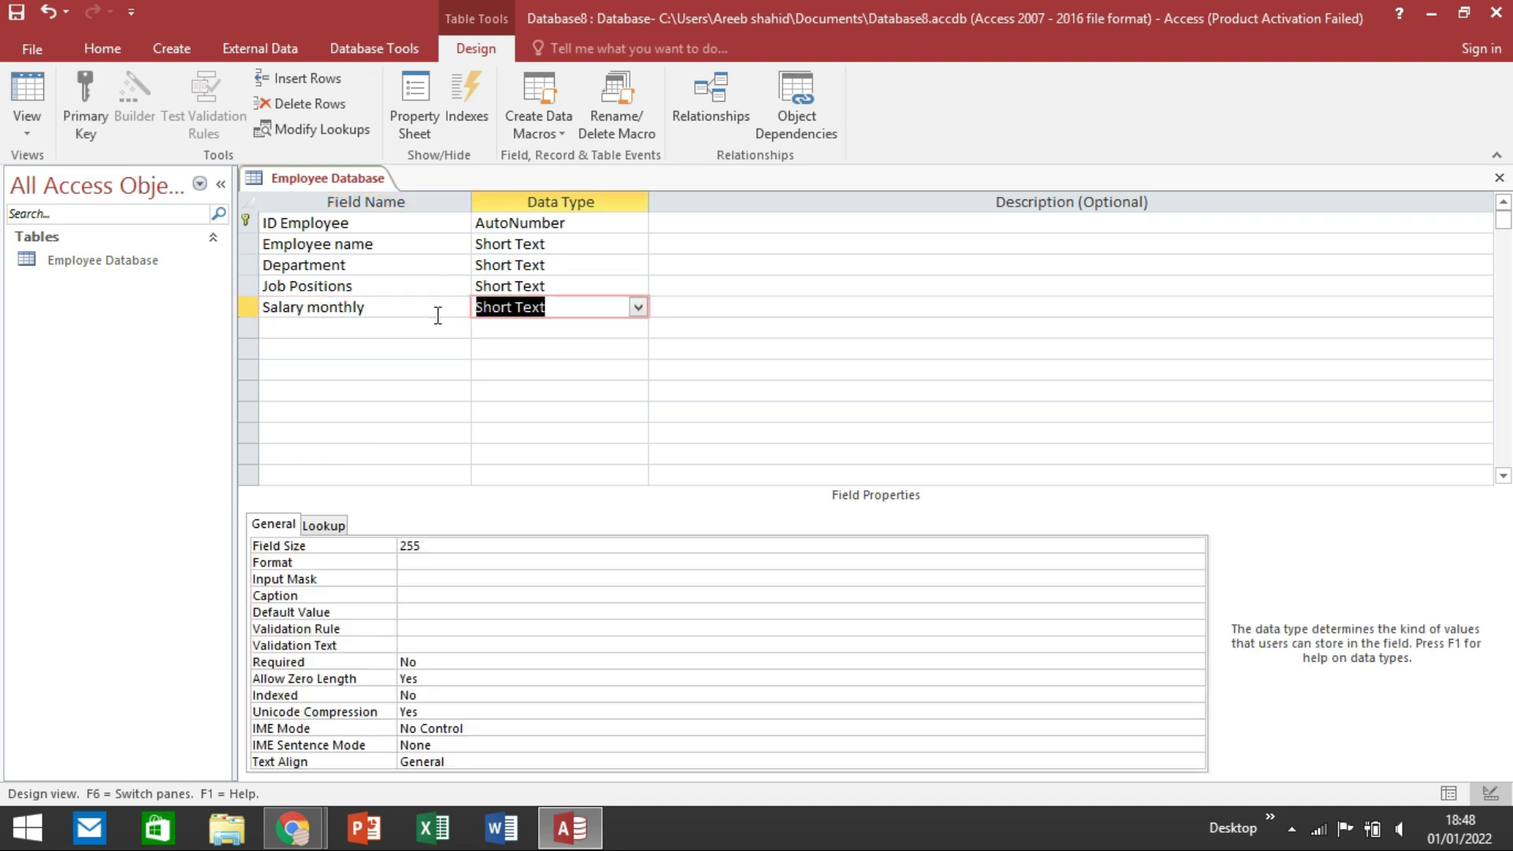
{"action": "left_click", "coordinate": [637, 308]}
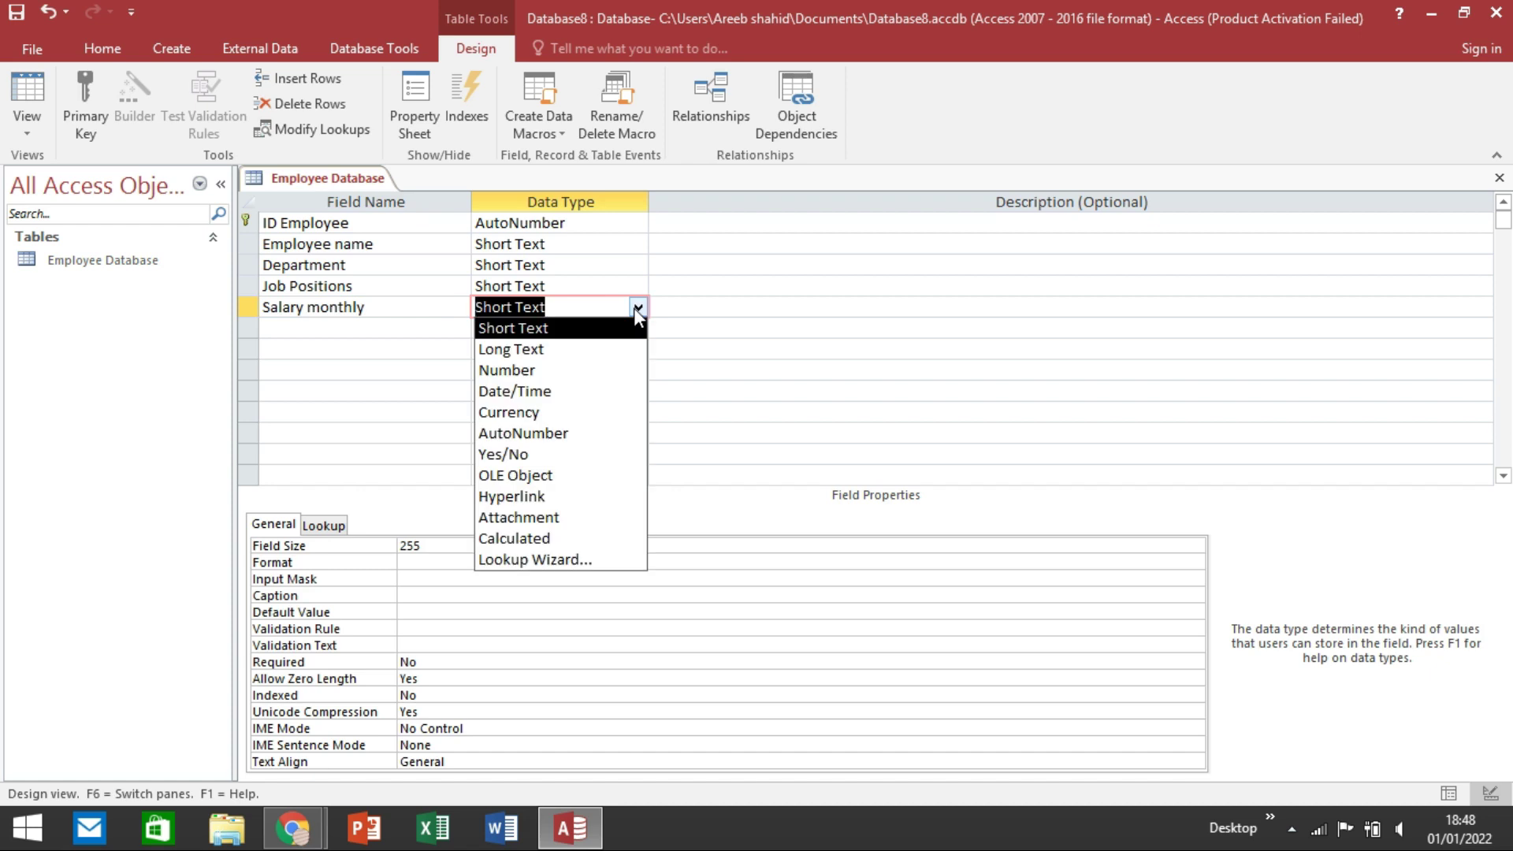
{"action": "left_click", "coordinate": [519, 412]}
Step: Add a Hire date field below Salary monthly with the Date/Time data type
{"action": "left_click", "coordinate": [345, 326]}
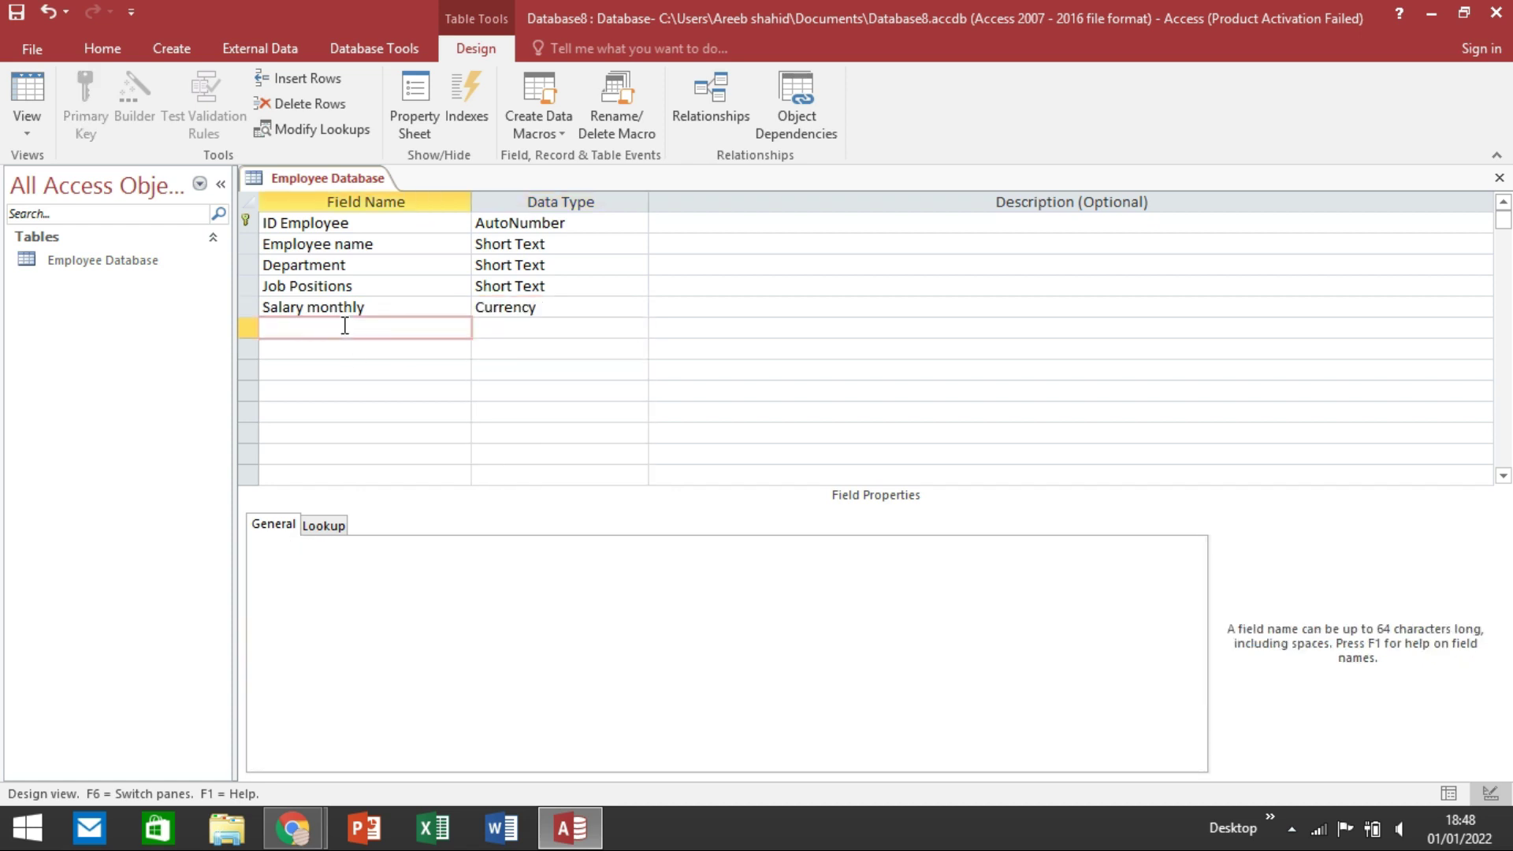
{"action": "type", "text": "Hire date"}
{"action": "key", "text": "Tab"}
{"action": "left_click", "coordinate": [639, 328]}
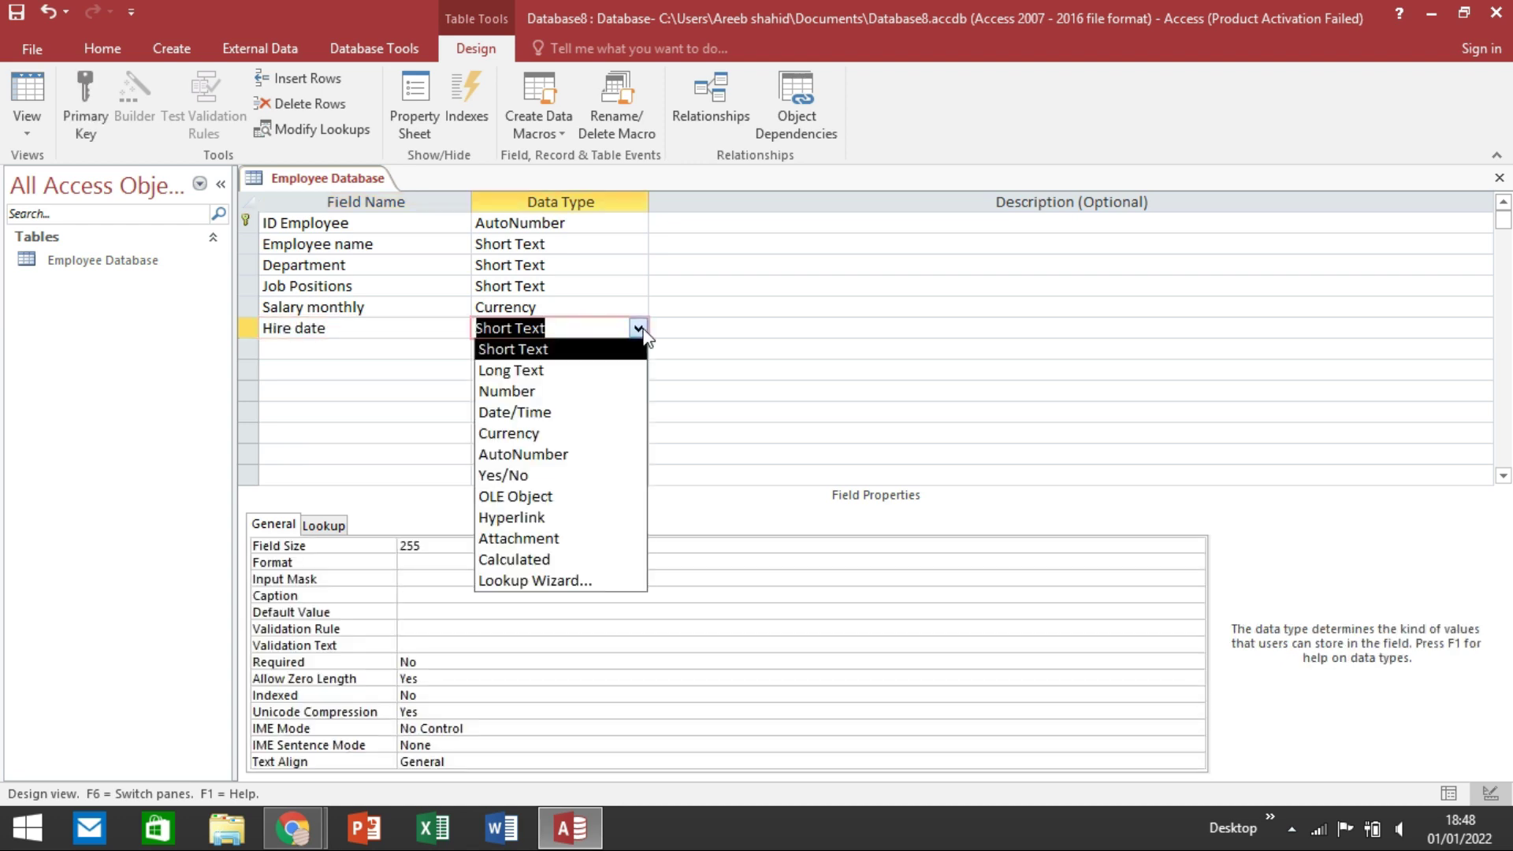
{"action": "left_click", "coordinate": [538, 412]}
Step: Add a City field below Hire date with the Short Text data type
{"action": "left_click", "coordinate": [351, 350]}
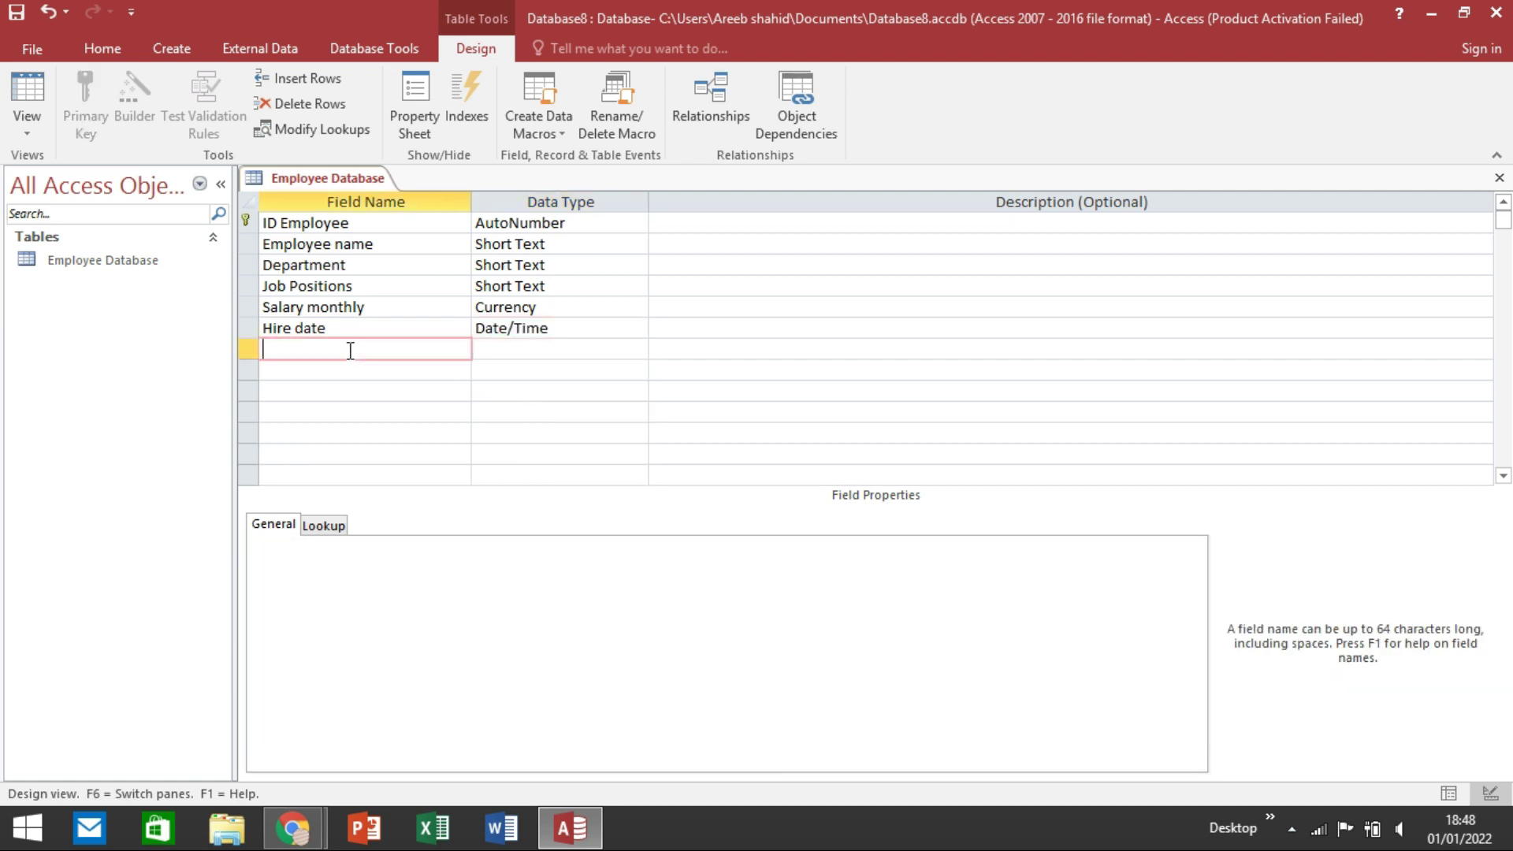
{"action": "type", "text": "Ciy"}
{"action": "key", "text": "BackSpace"}
{"action": "type", "text": "ty"}
{"action": "key", "text": "Tab"}
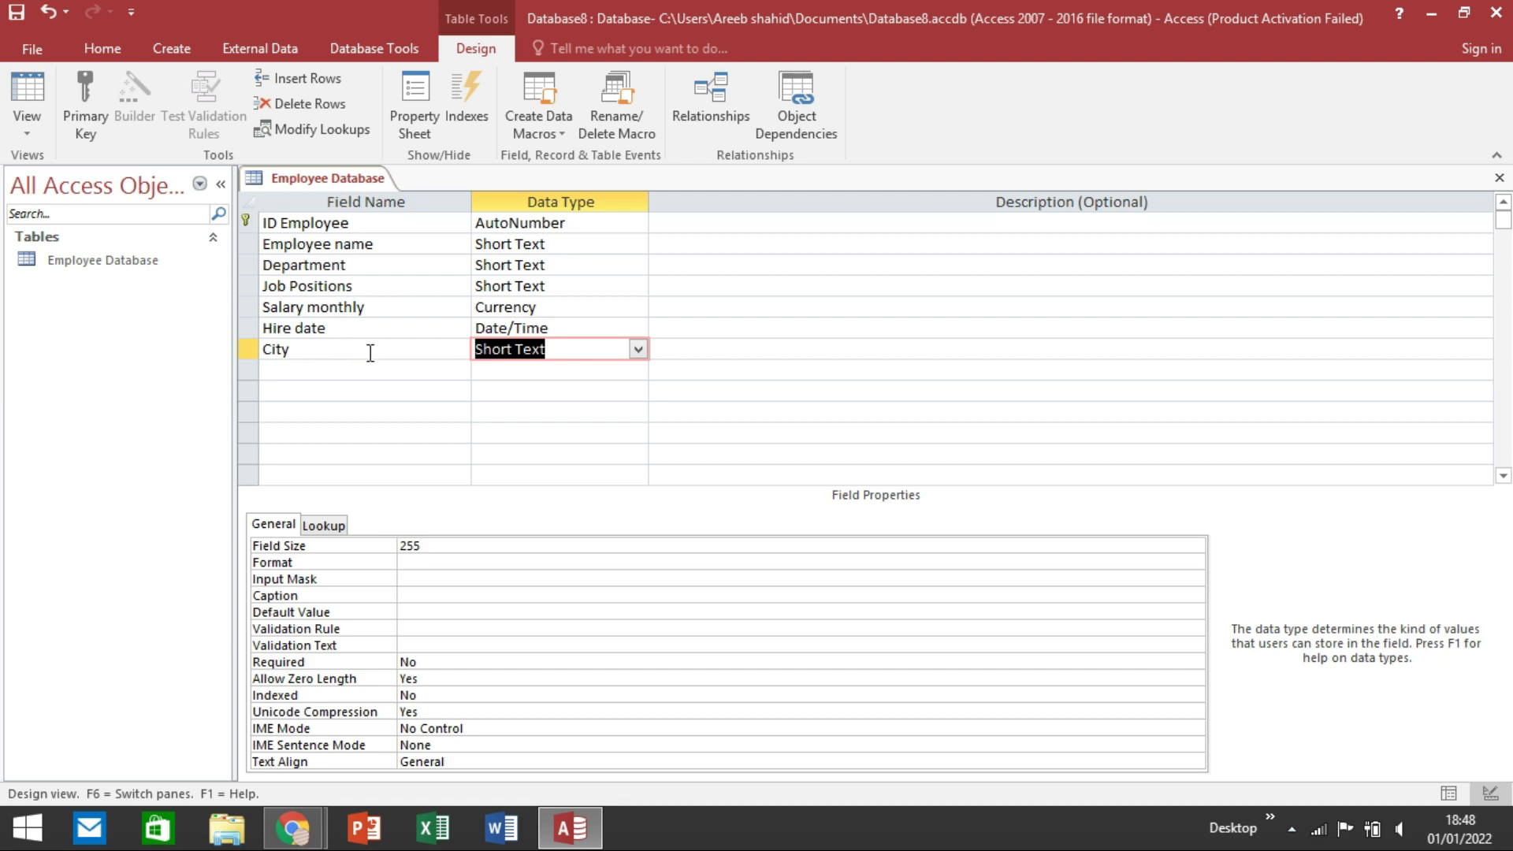
{"action": "left_click", "coordinate": [638, 350]}
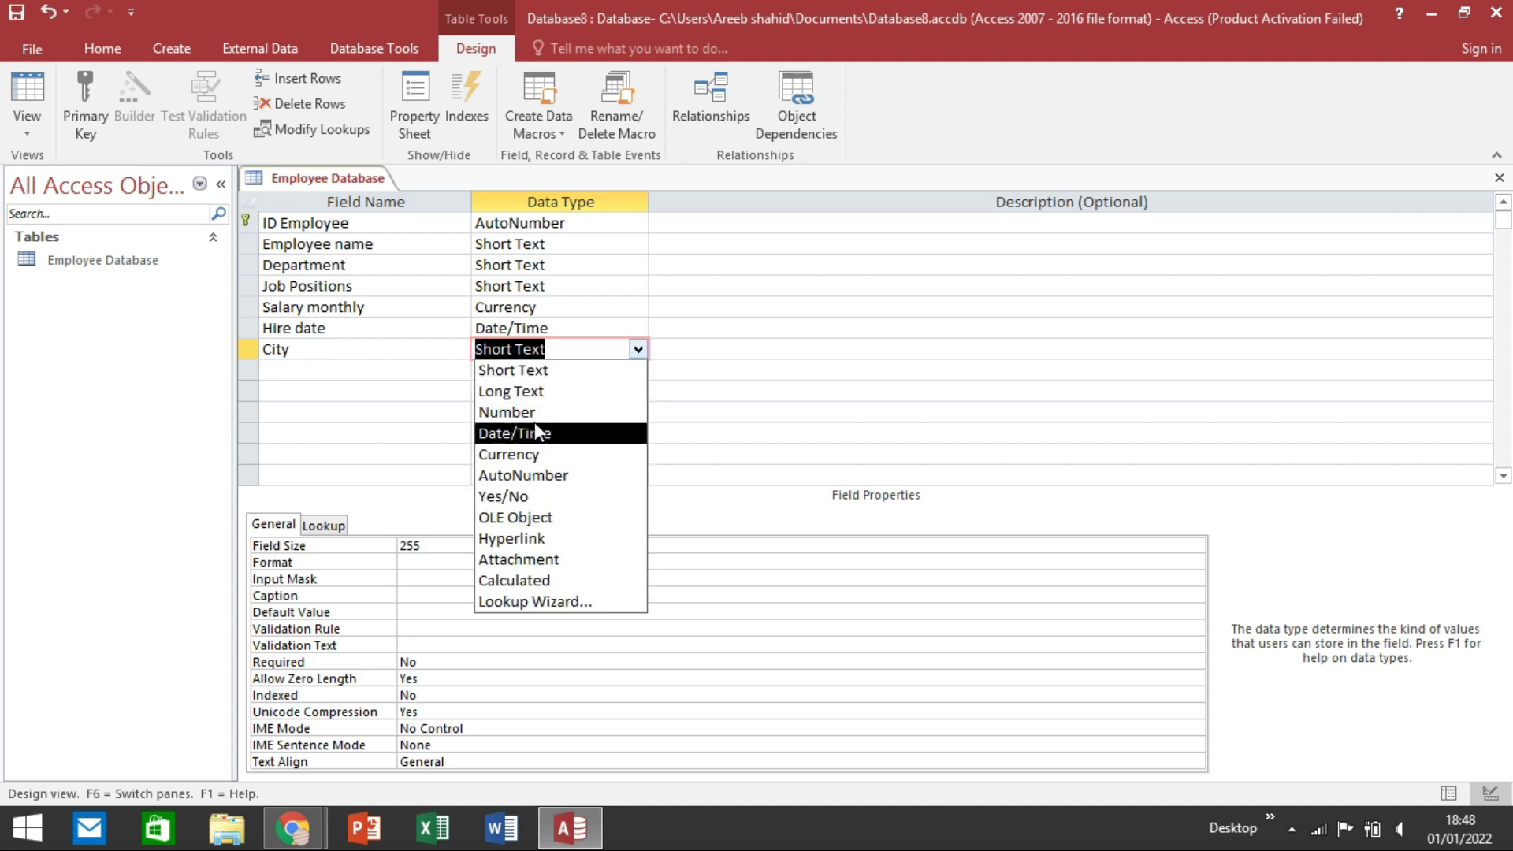
{"action": "left_click", "coordinate": [520, 371]}
Step: Add a zip code field below City with the Number data type
{"action": "left_click", "coordinate": [409, 372]}
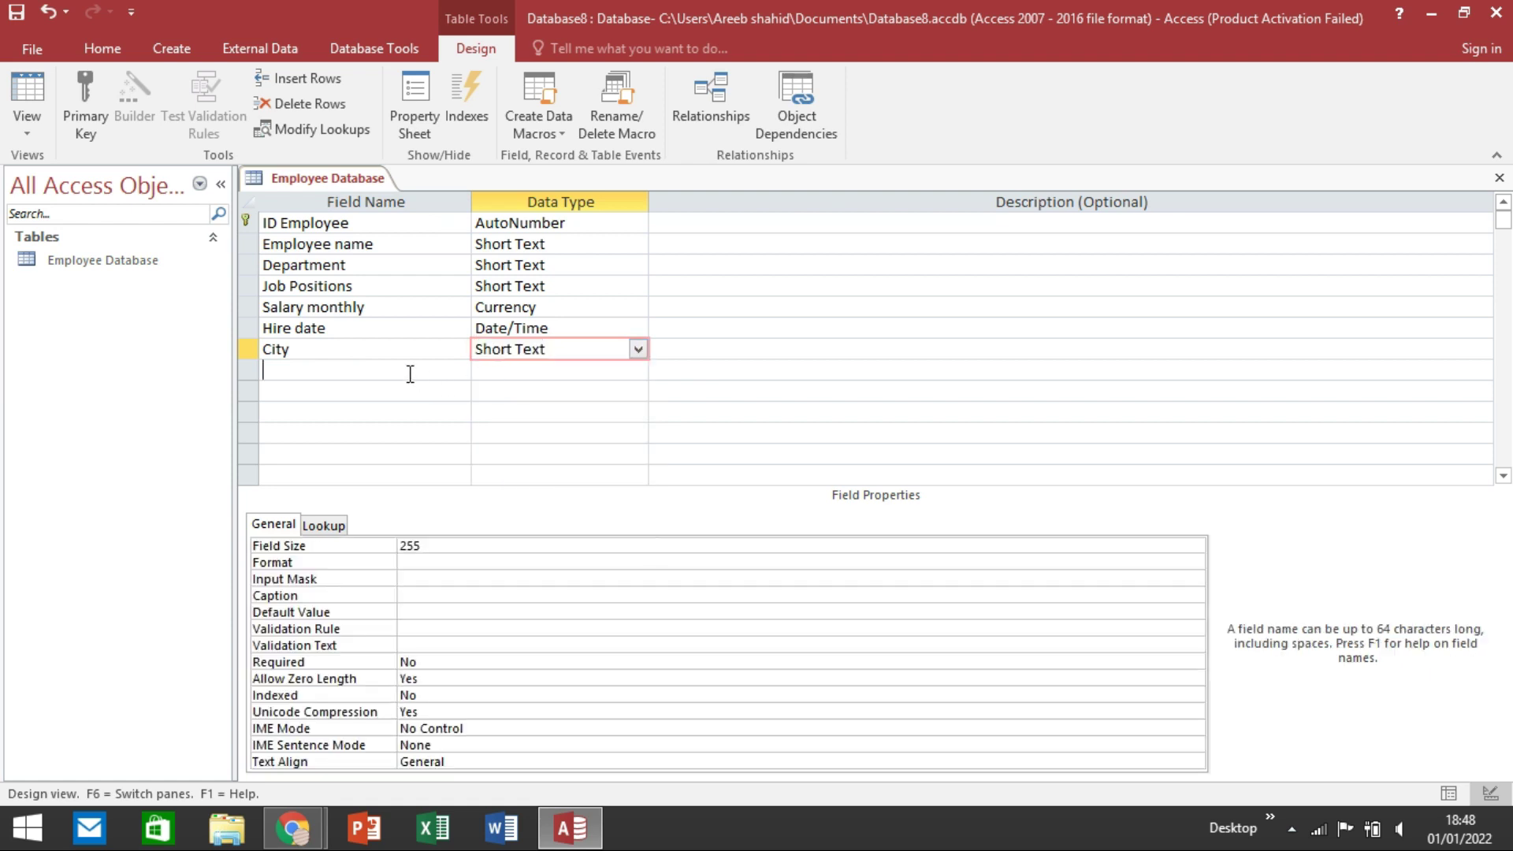
{"action": "type", "text": "zip"}
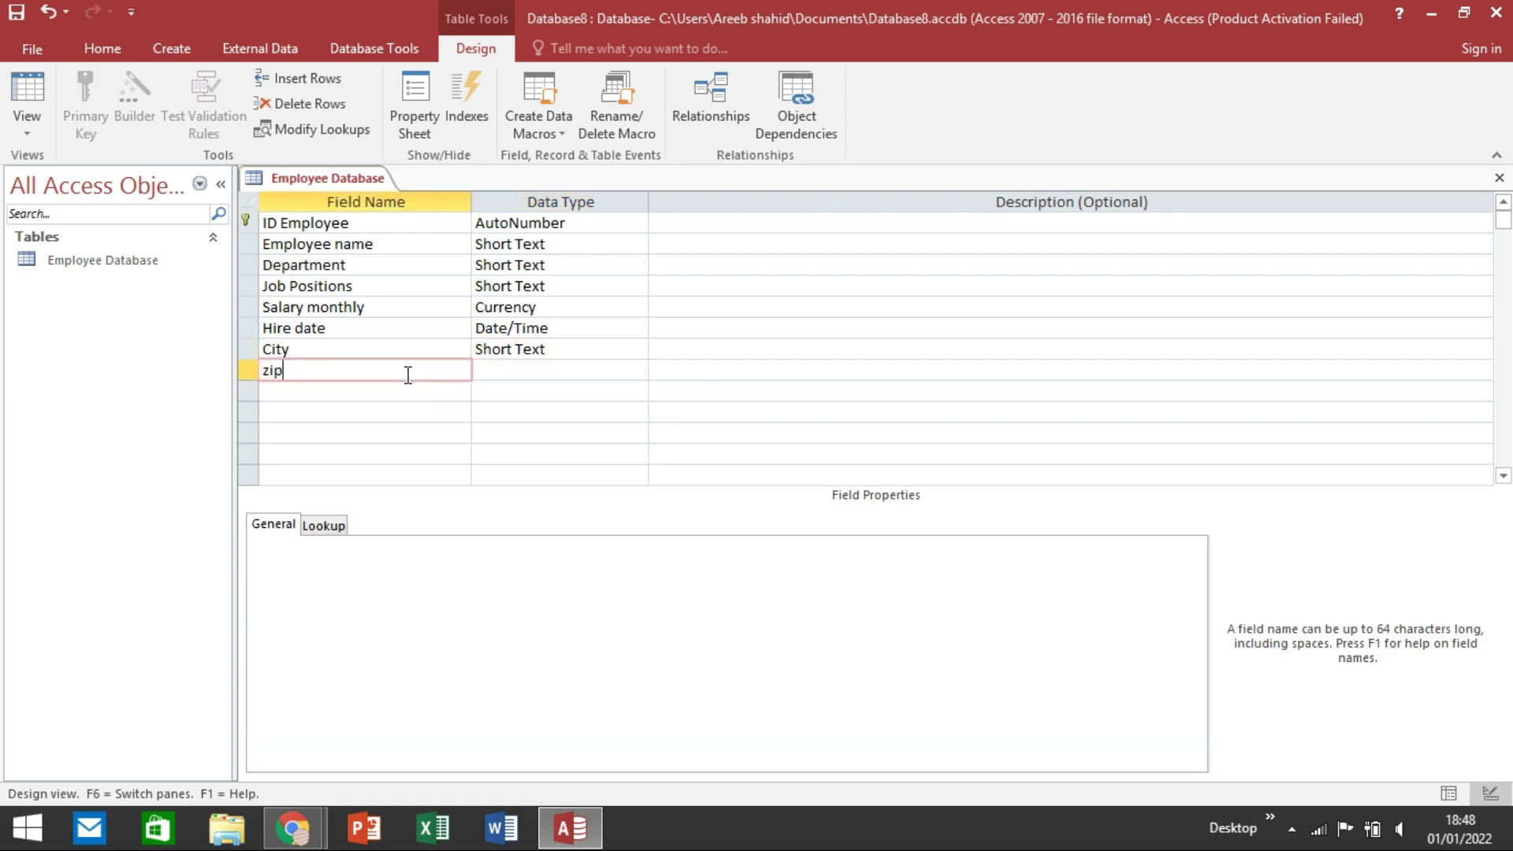
{"action": "type", "text": " code"}
{"action": "left_click", "coordinate": [527, 377]}
{"action": "left_click", "coordinate": [637, 370]}
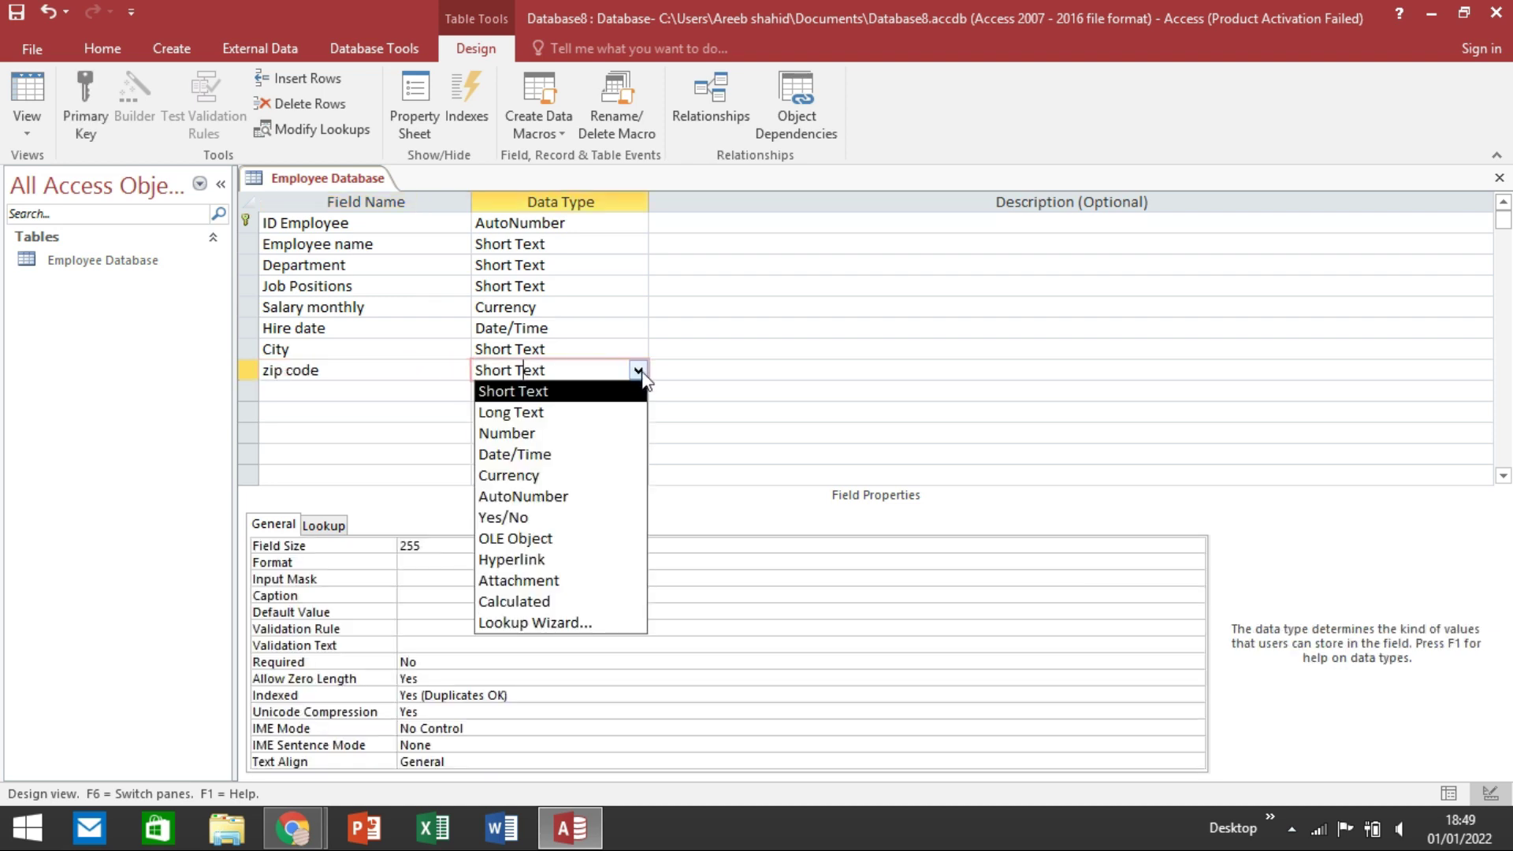
{"action": "left_click", "coordinate": [600, 433]}
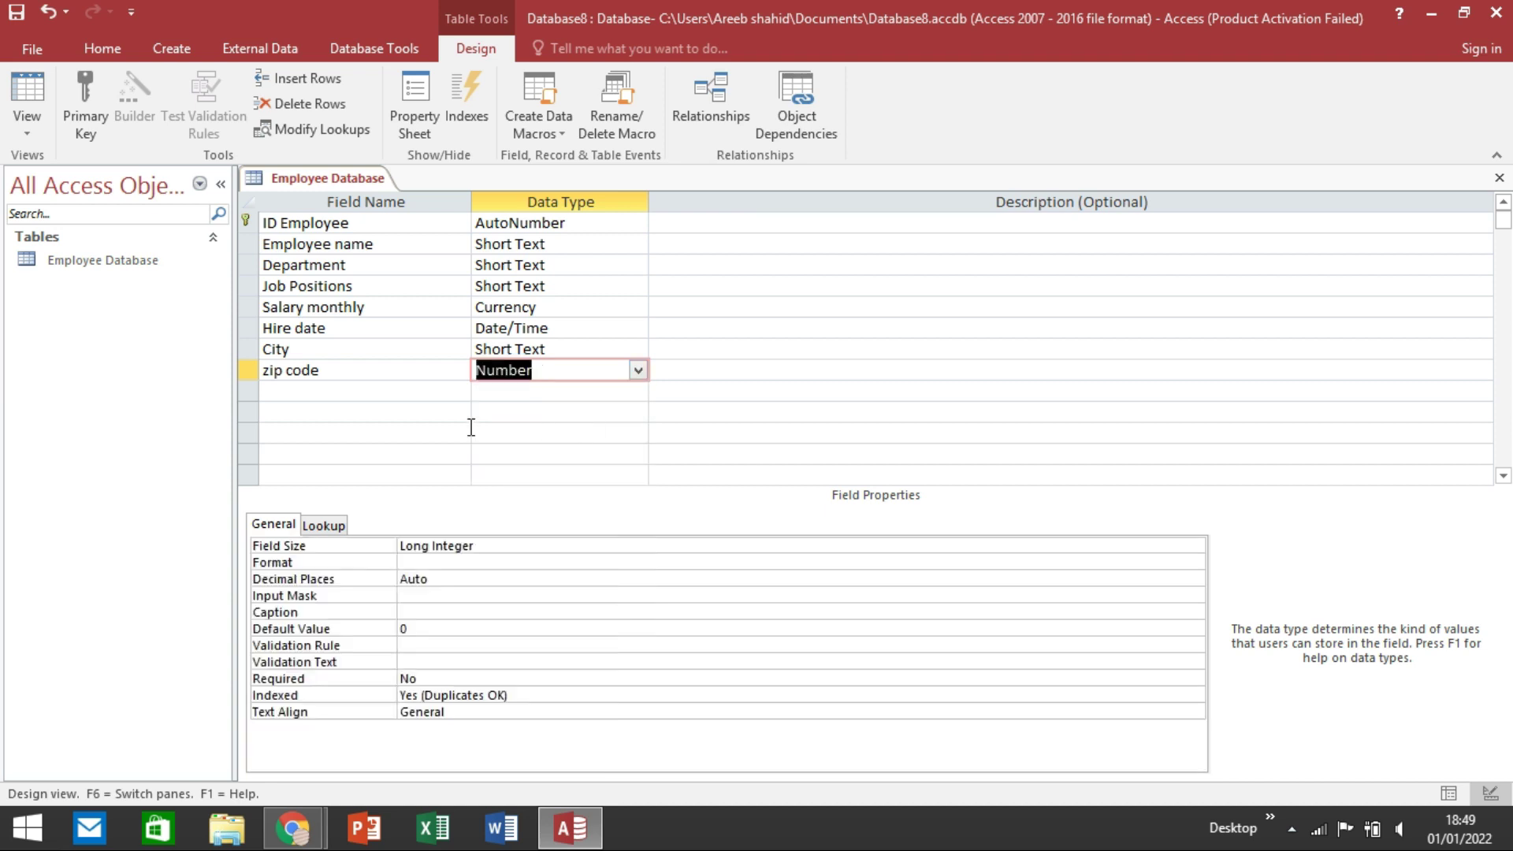
Step: Add an Active Status field below zip code with the Short Text data type
{"action": "left_click", "coordinate": [317, 391]}
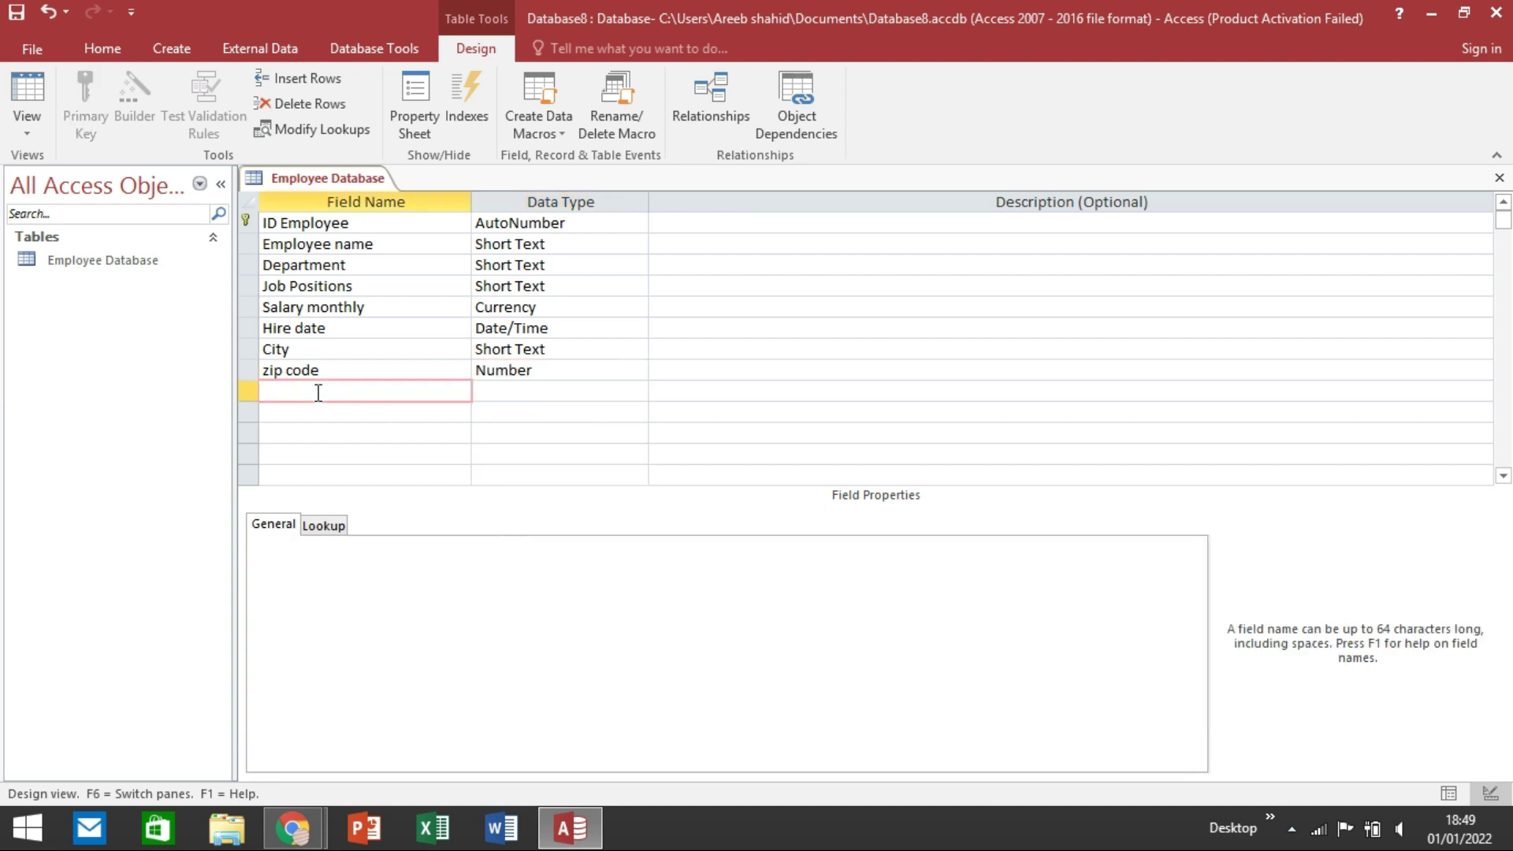
{"action": "type", "text": "Active Status"}
{"action": "left_click", "coordinate": [555, 392]}
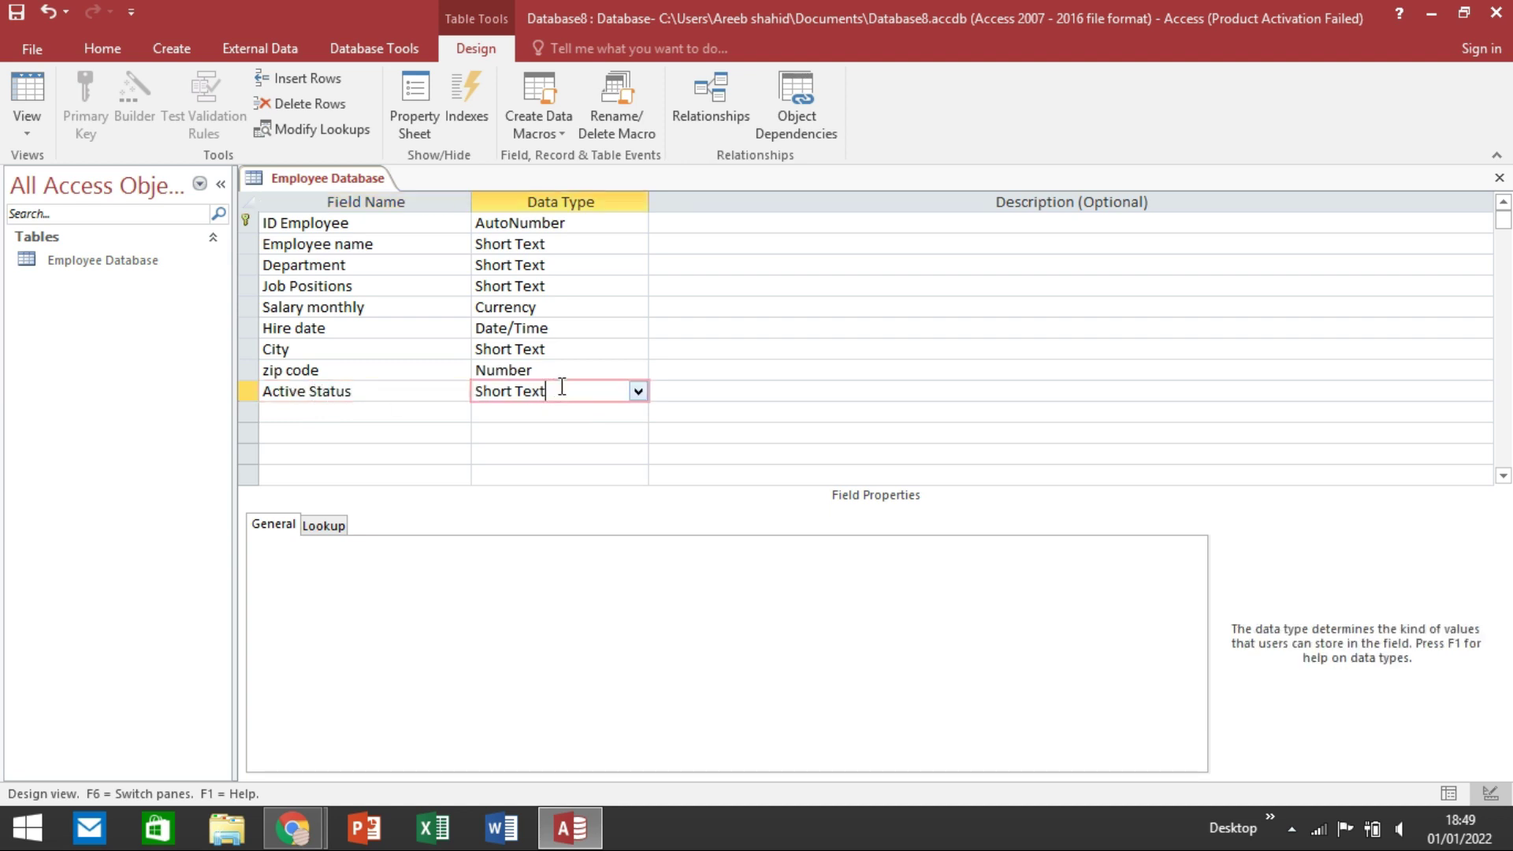
{"action": "left_click", "coordinate": [637, 392]}
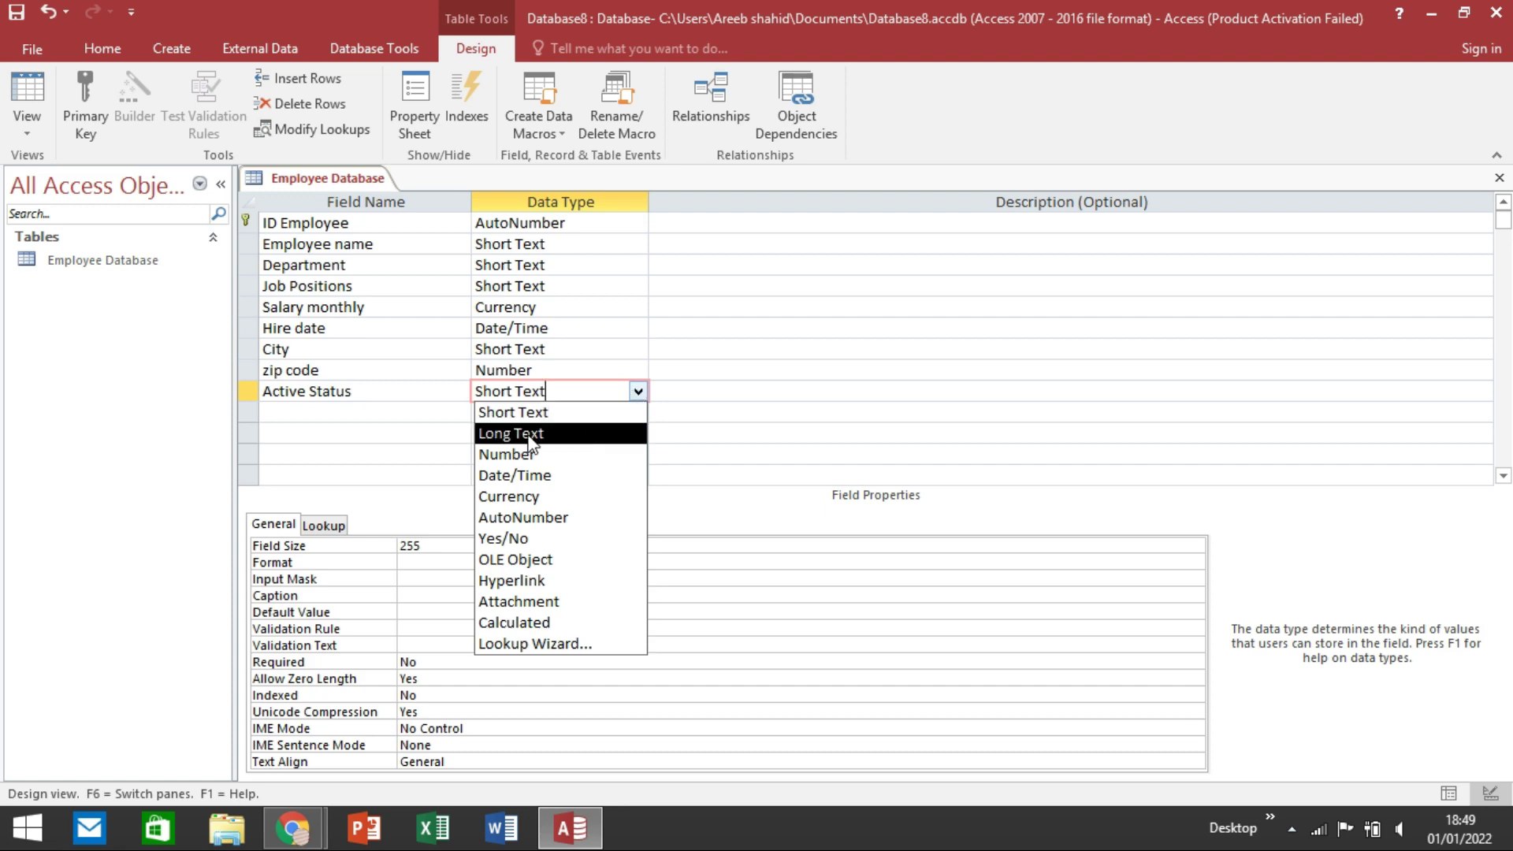
{"action": "left_click", "coordinate": [516, 412]}
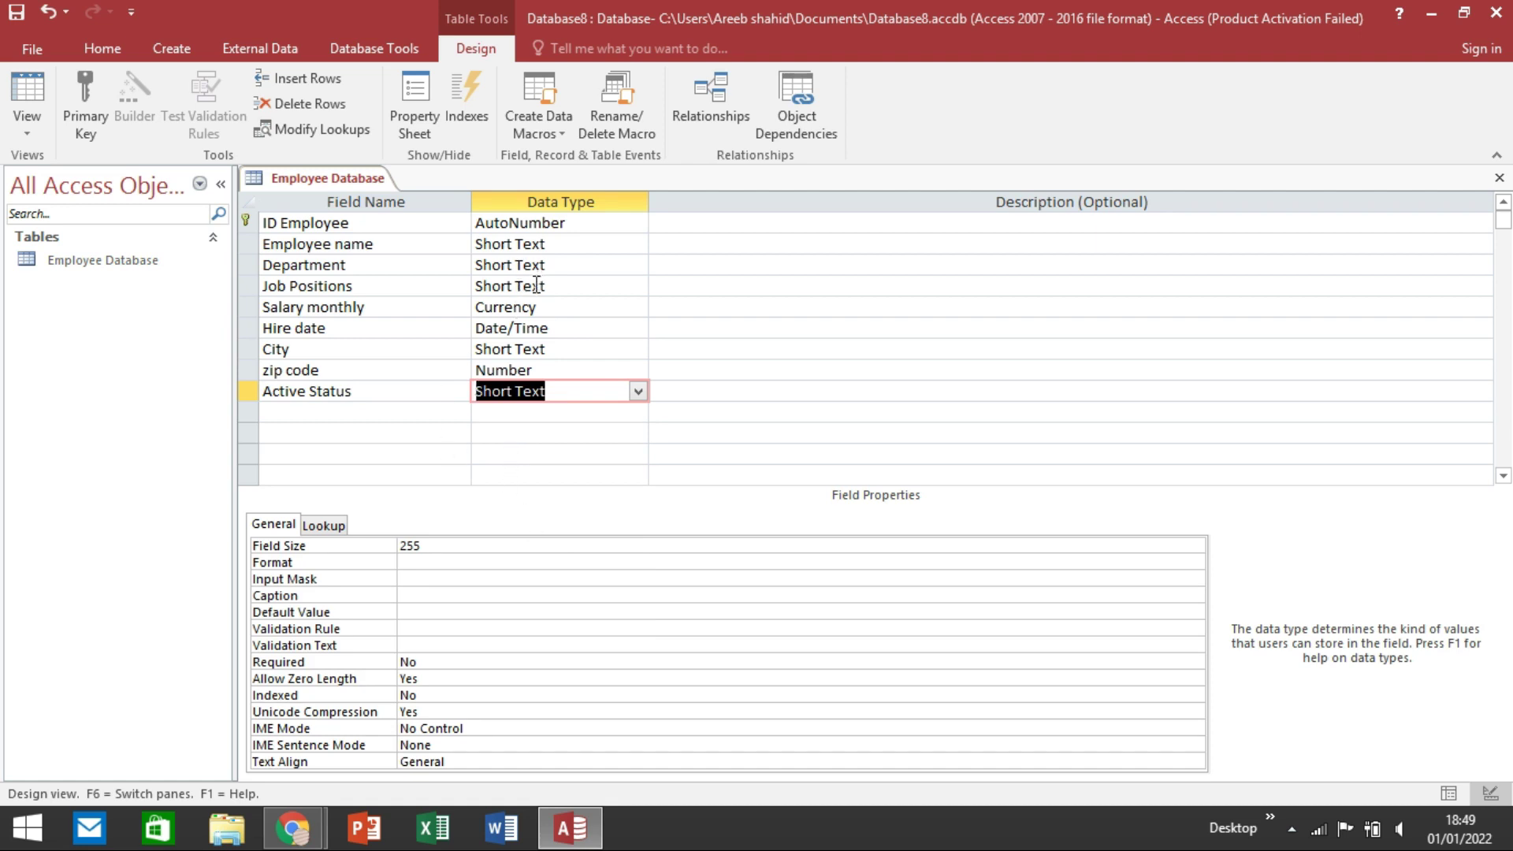
Step: Start the Lookup Wizard for the Department field, allow its file to open, and choose to type in the lookup values
{"action": "left_click", "coordinate": [530, 263]}
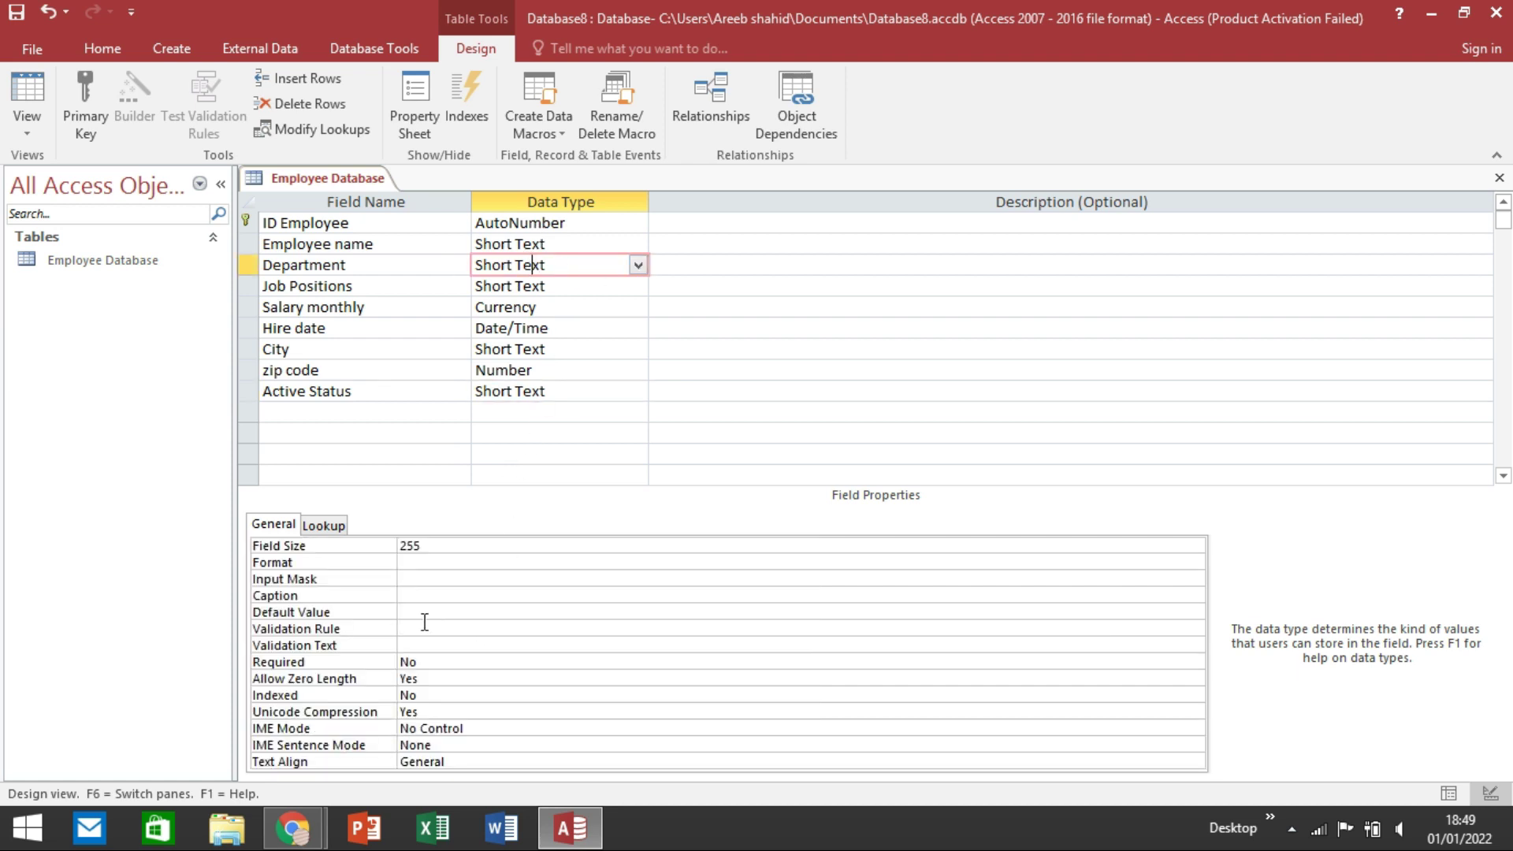
{"action": "left_click", "coordinate": [638, 266]}
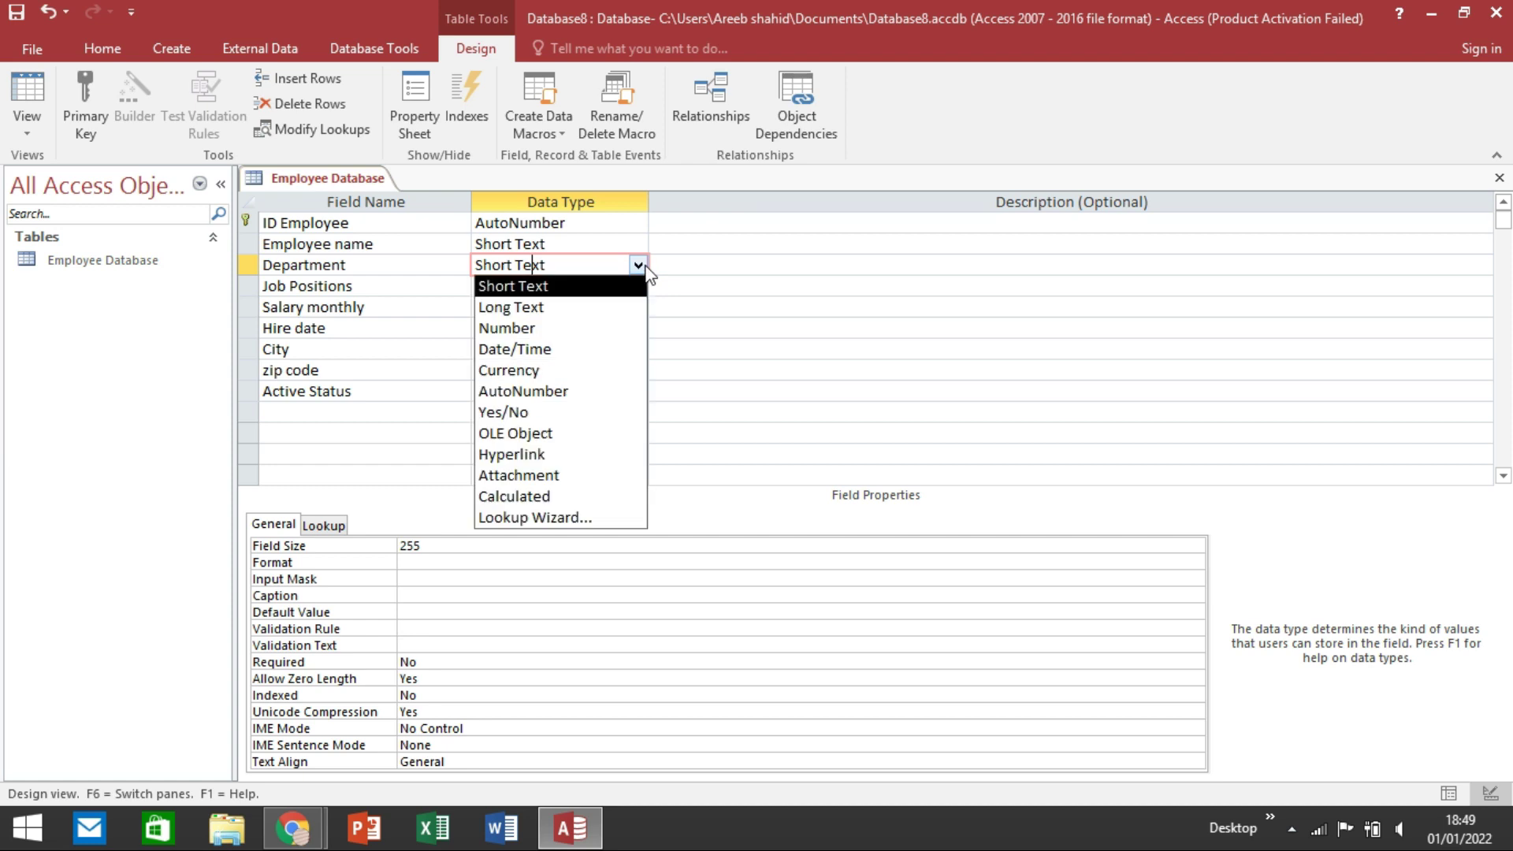
{"action": "left_click", "coordinate": [562, 518]}
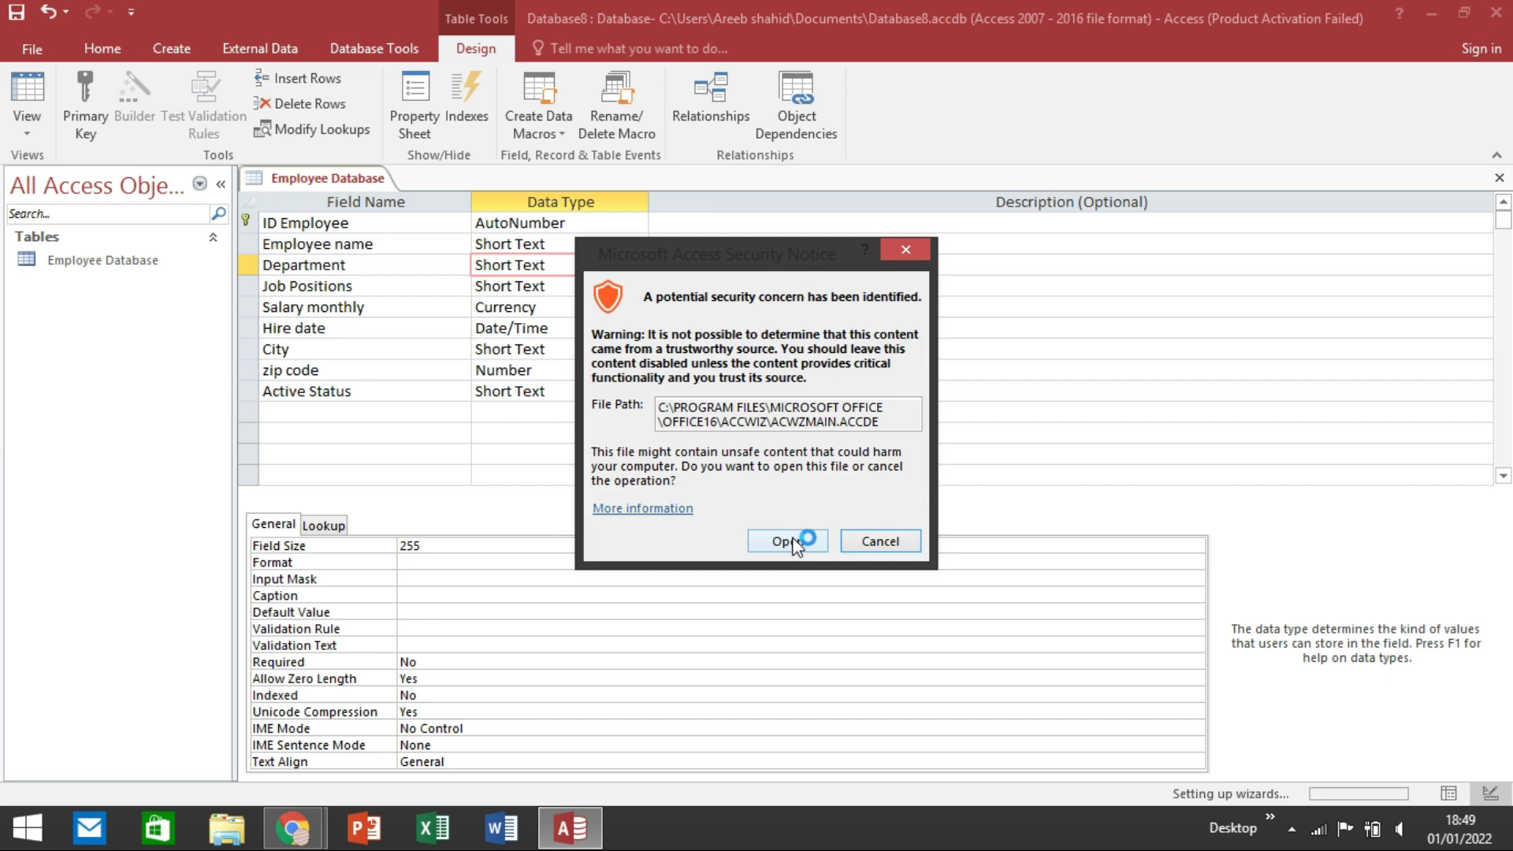
{"action": "left_click", "coordinate": [789, 539]}
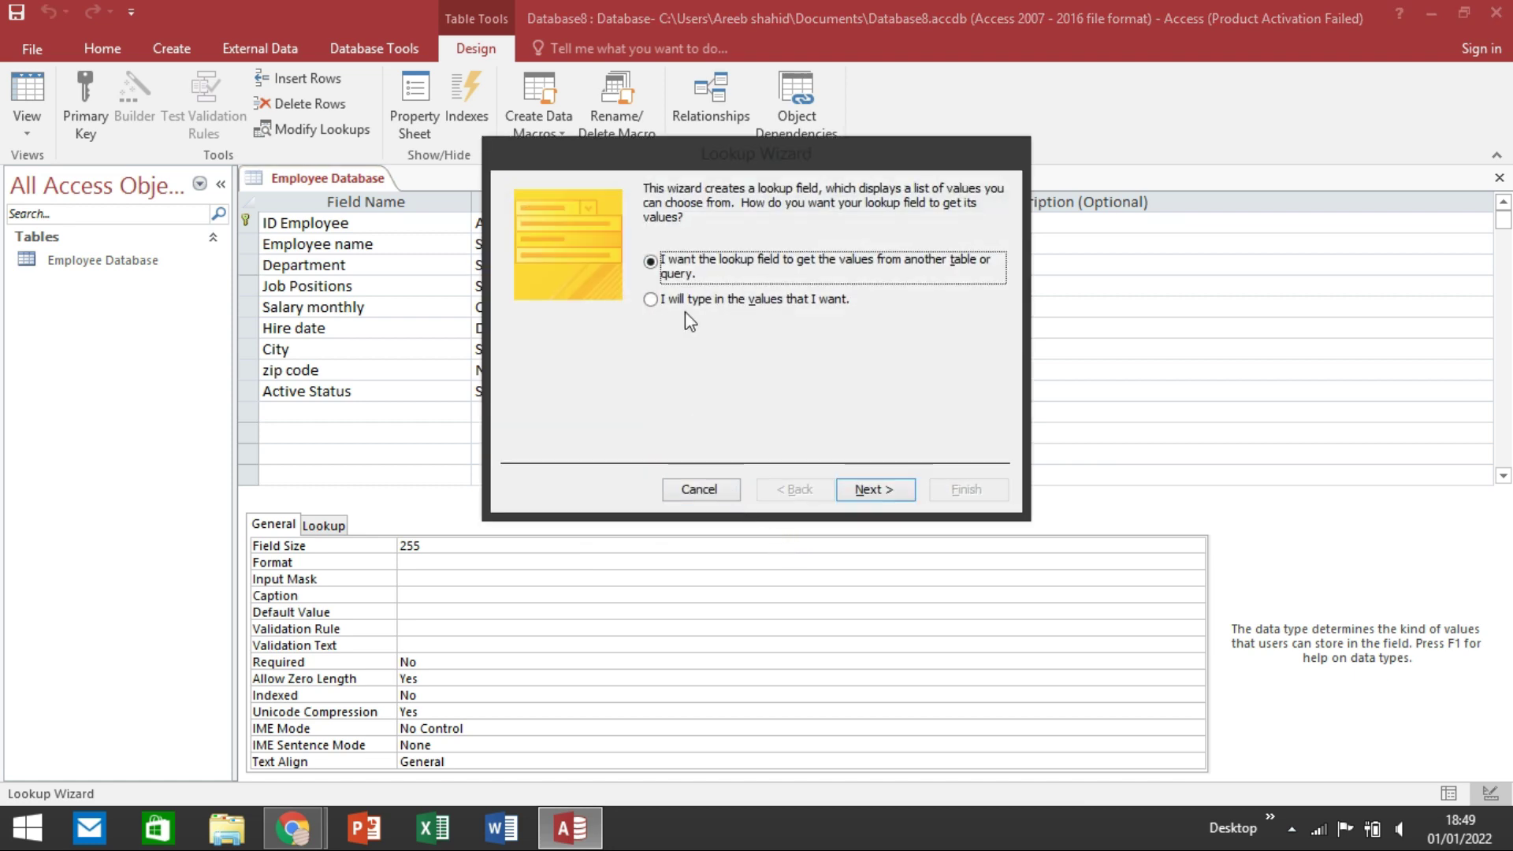
{"action": "left_click", "coordinate": [684, 306]}
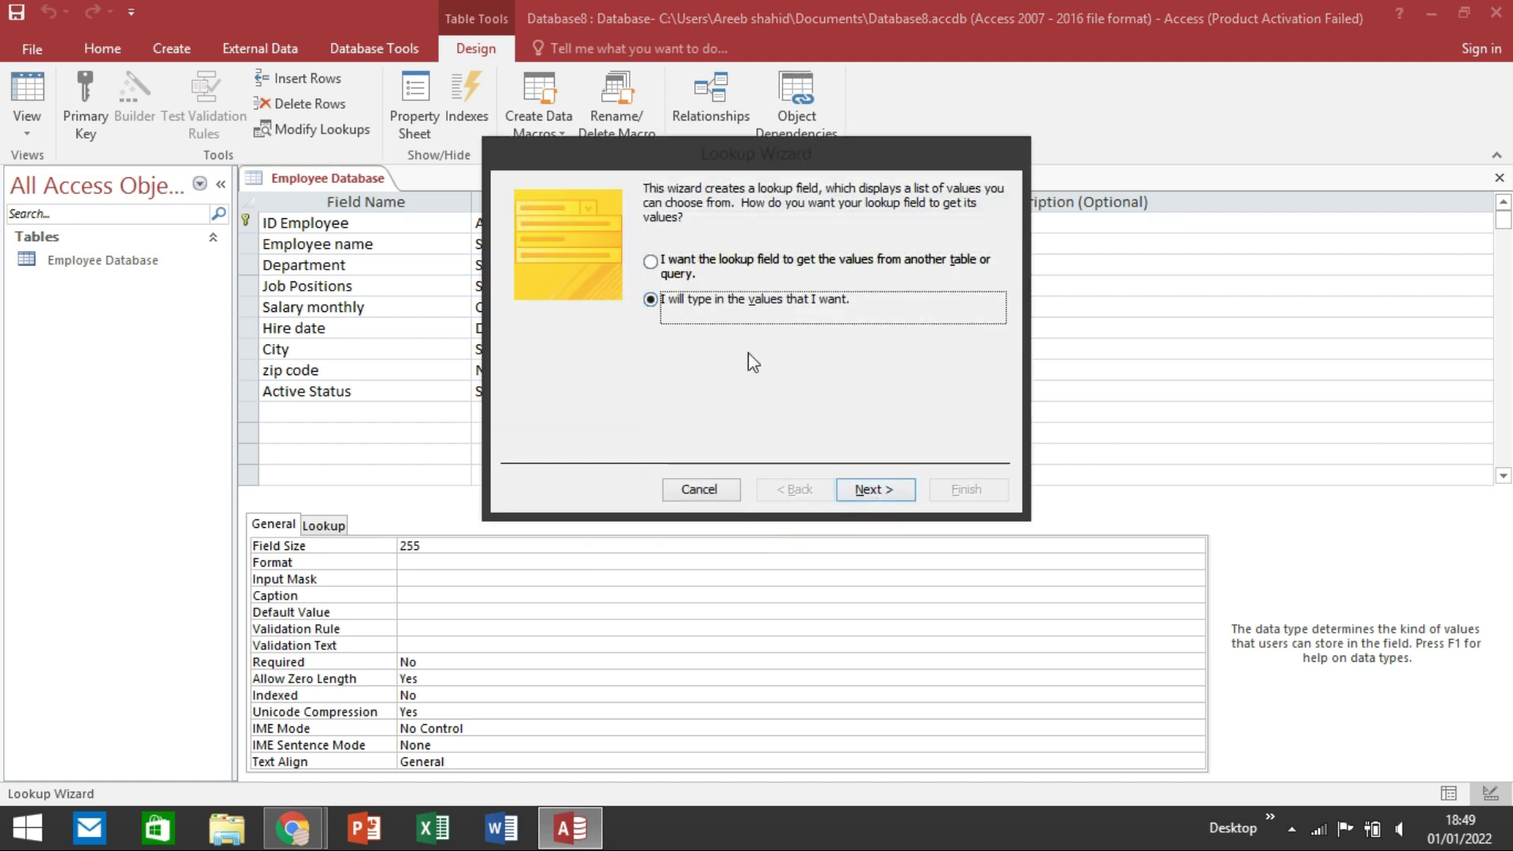
{"action": "left_click", "coordinate": [875, 490]}
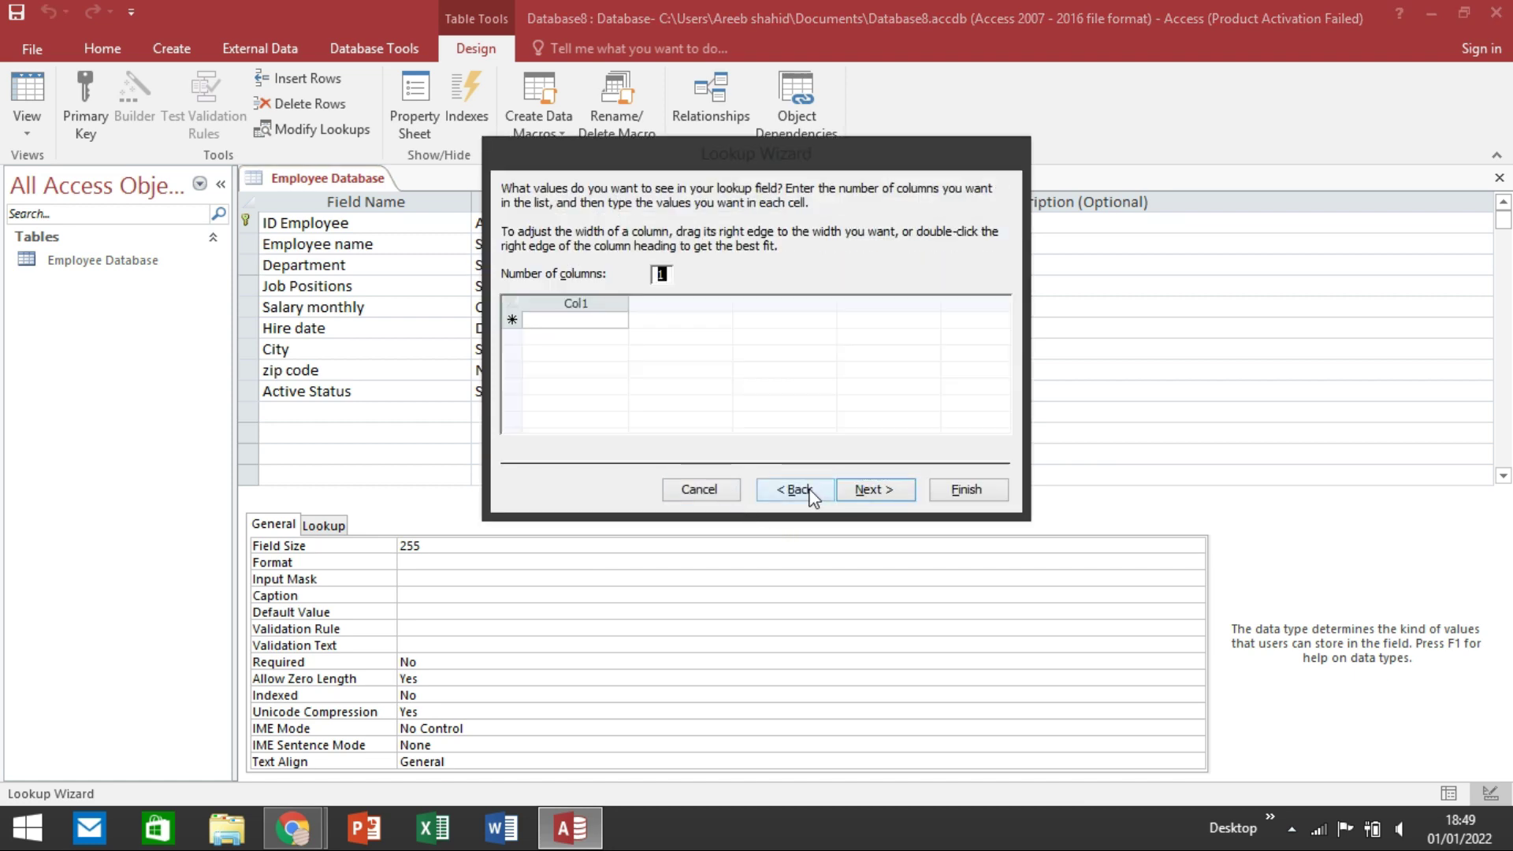
Step: Enter Accounting and Engineering as the first two values in the Department lookup list
{"action": "left_click", "coordinate": [597, 324]}
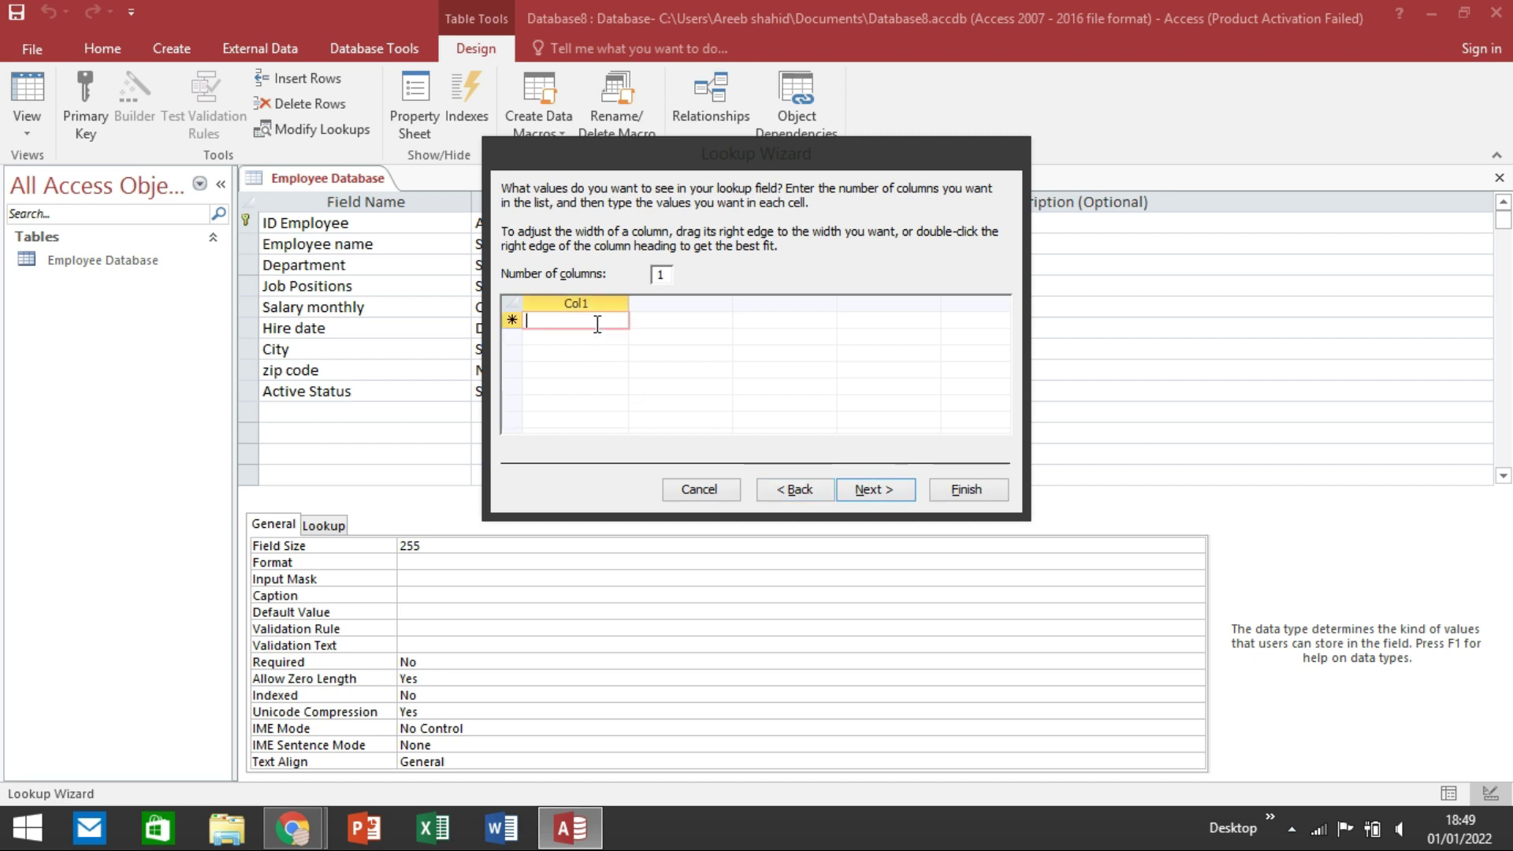
{"action": "type", "text": "Acc"}
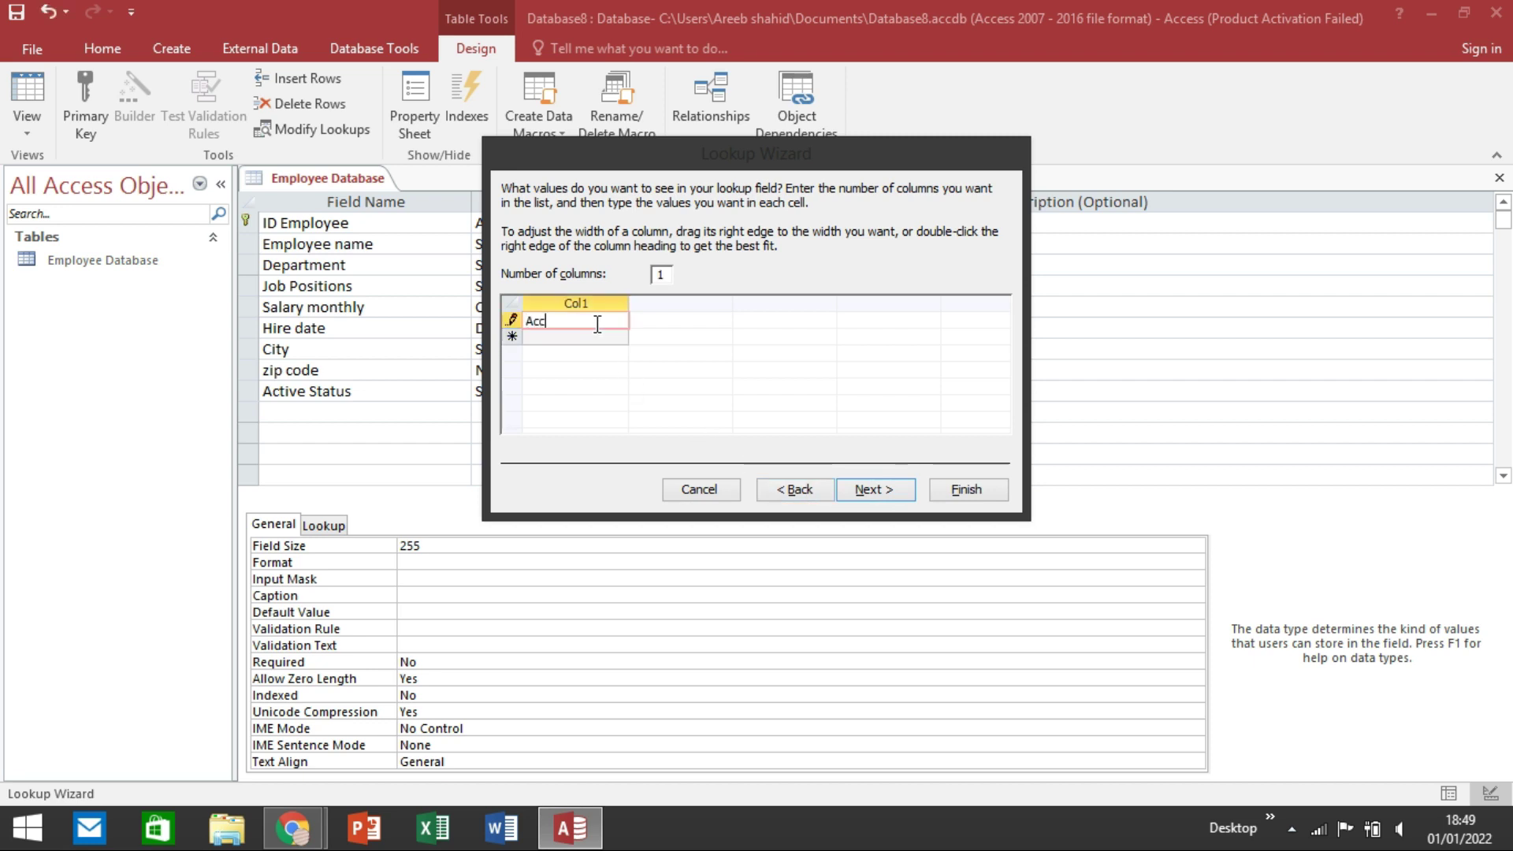
{"action": "type", "text": "ounting"}
{"action": "key", "text": "Return"}
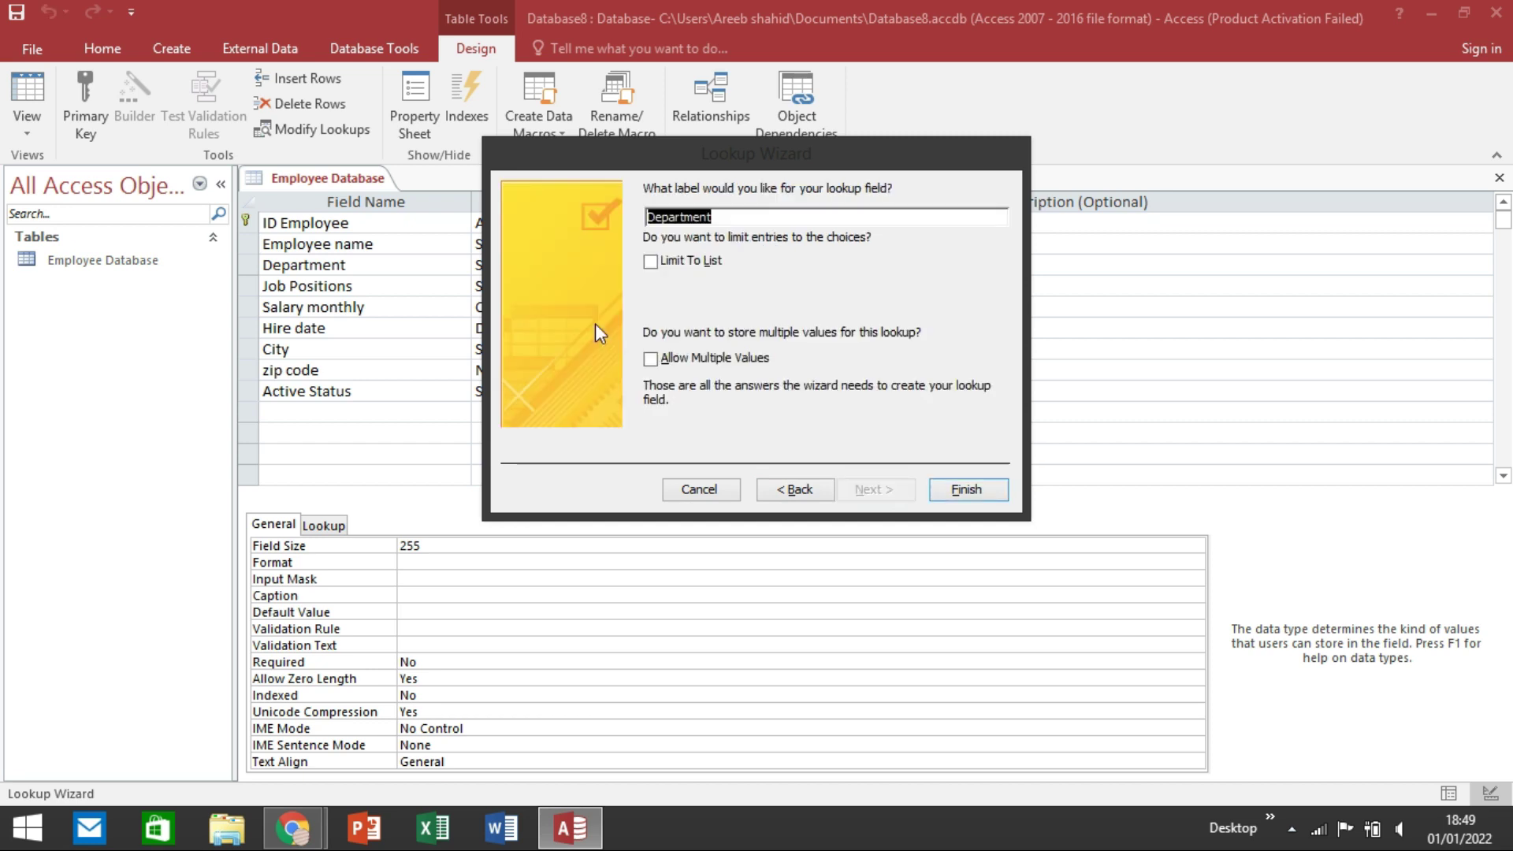
{"action": "left_click", "coordinate": [792, 487]}
{"action": "left_click", "coordinate": [608, 336]}
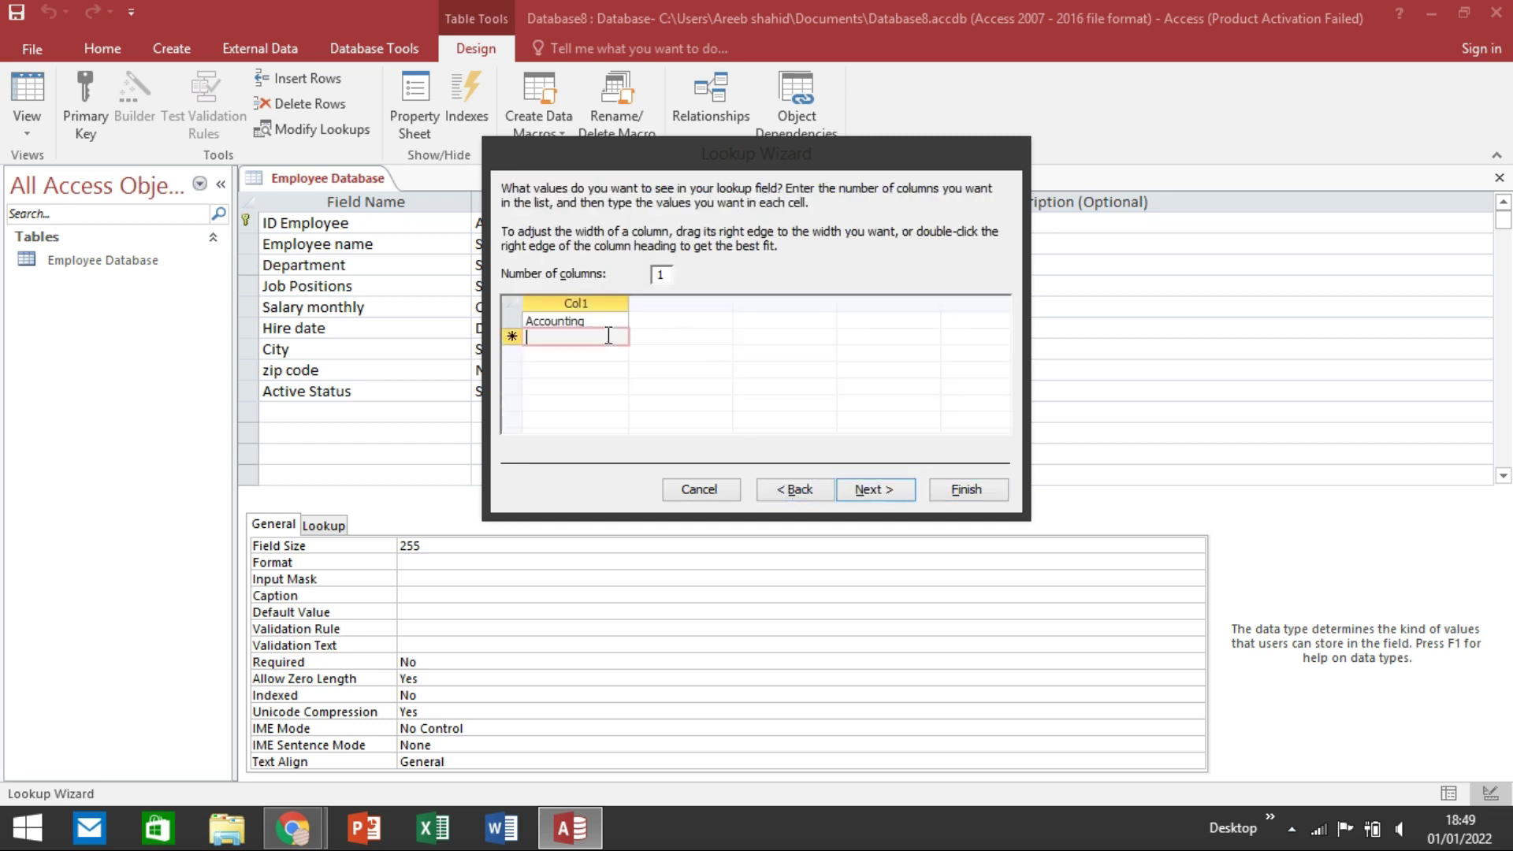
{"action": "type", "text": "Engi"}
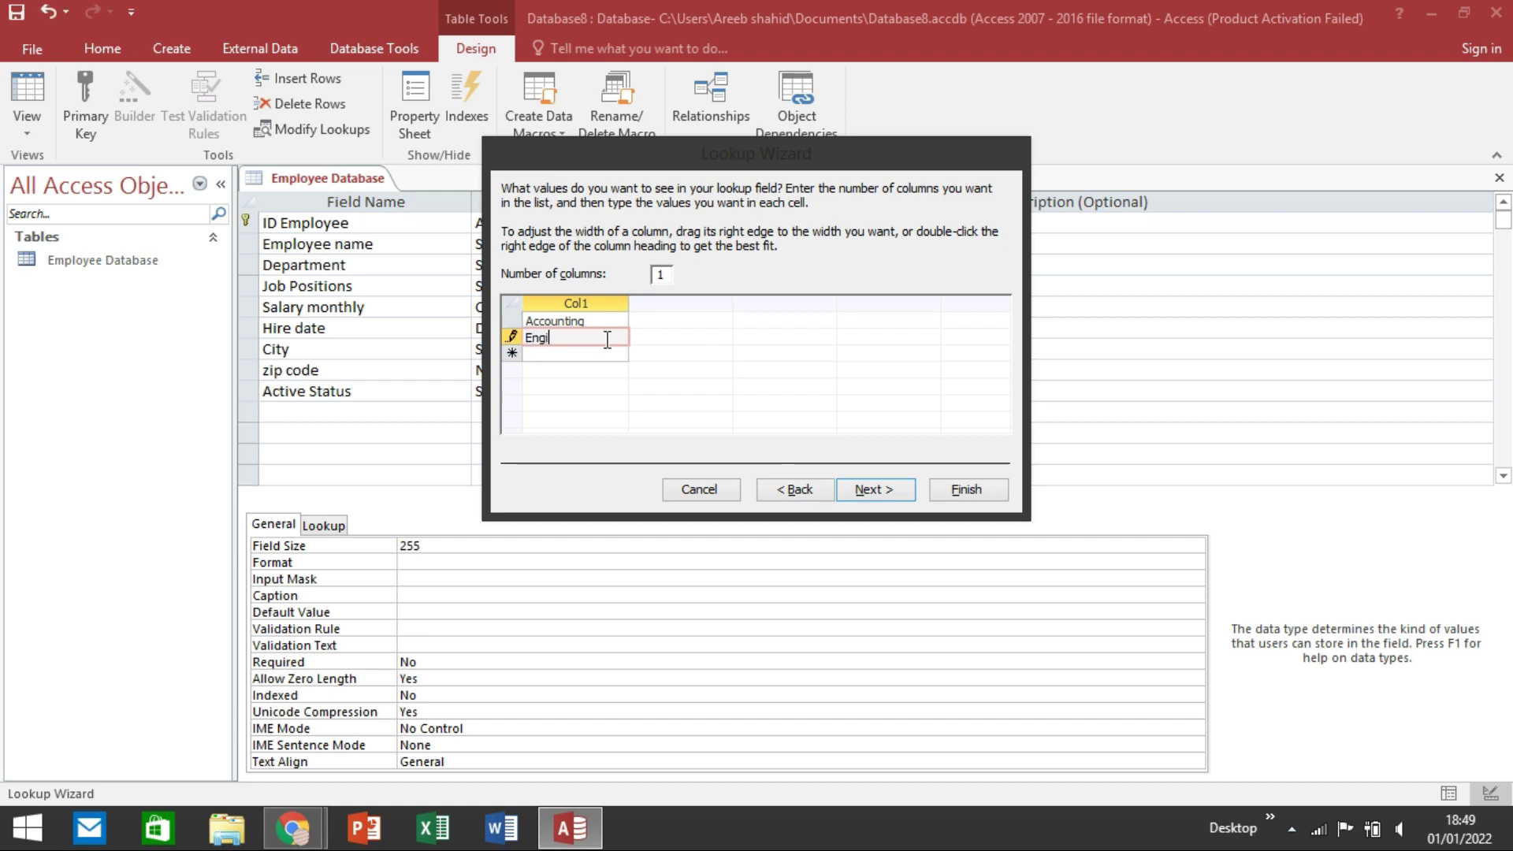
{"action": "type", "text": "neering"}
{"action": "key", "text": "Return"}
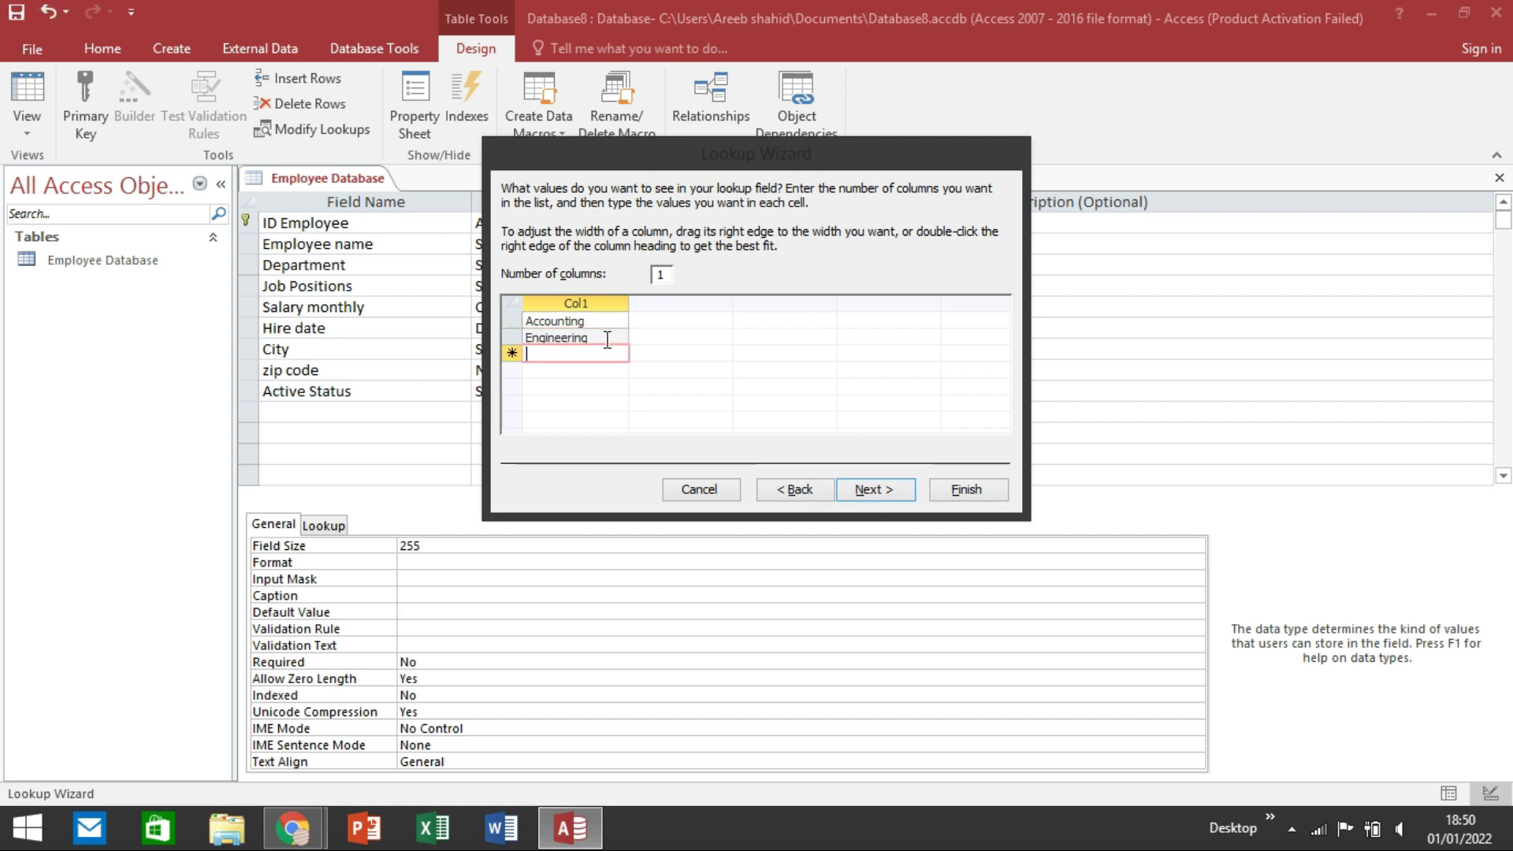
Step: Add Information system and Marketing management to the Department lookup list
{"action": "type", "text": "Informat"}
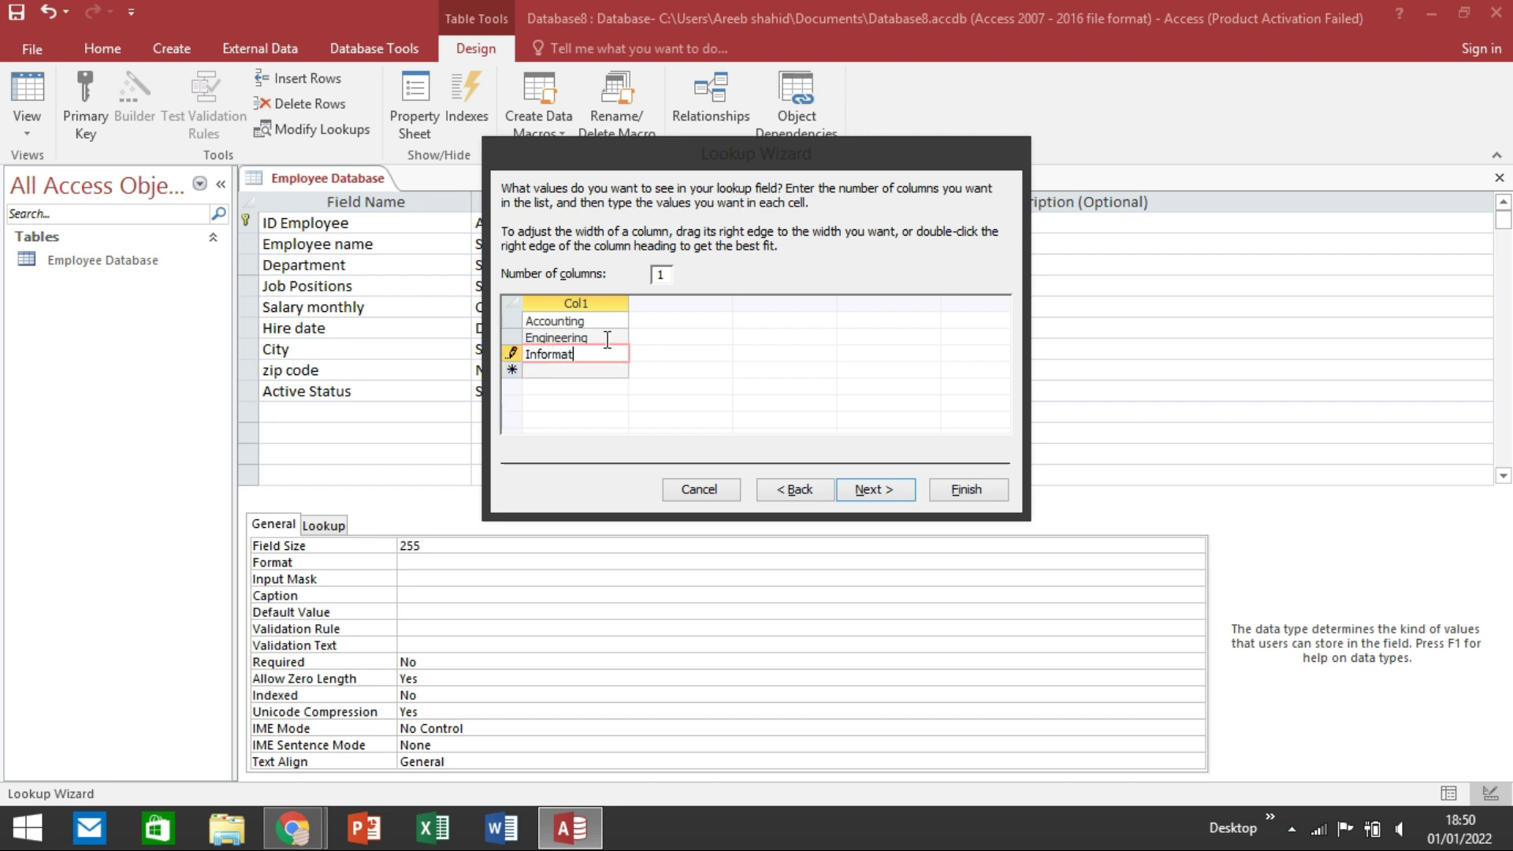
{"action": "type", "text": "ion system"}
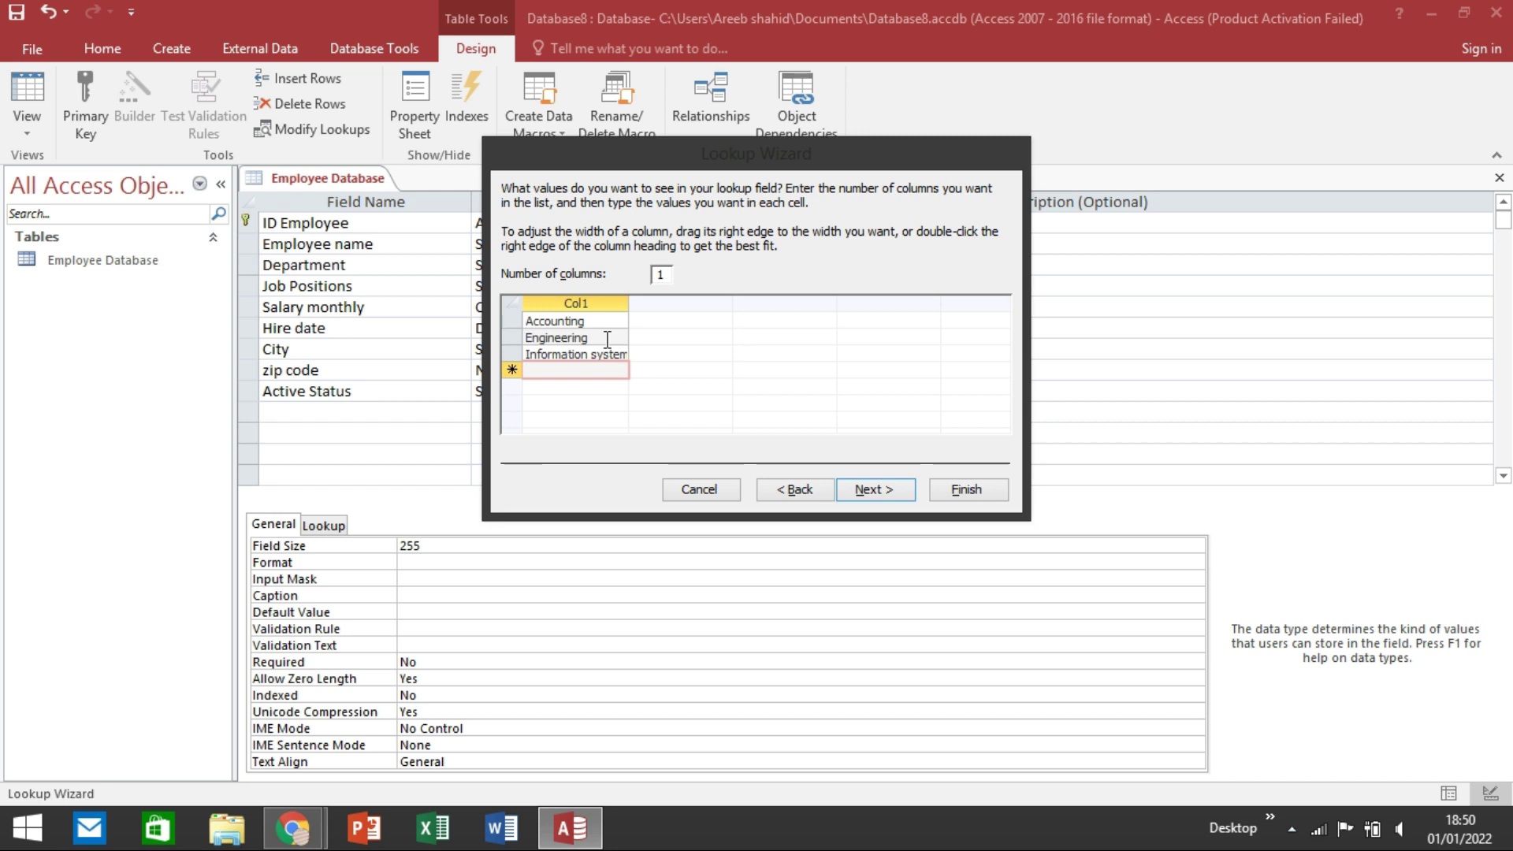
{"action": "type", "text": "Marketing "}
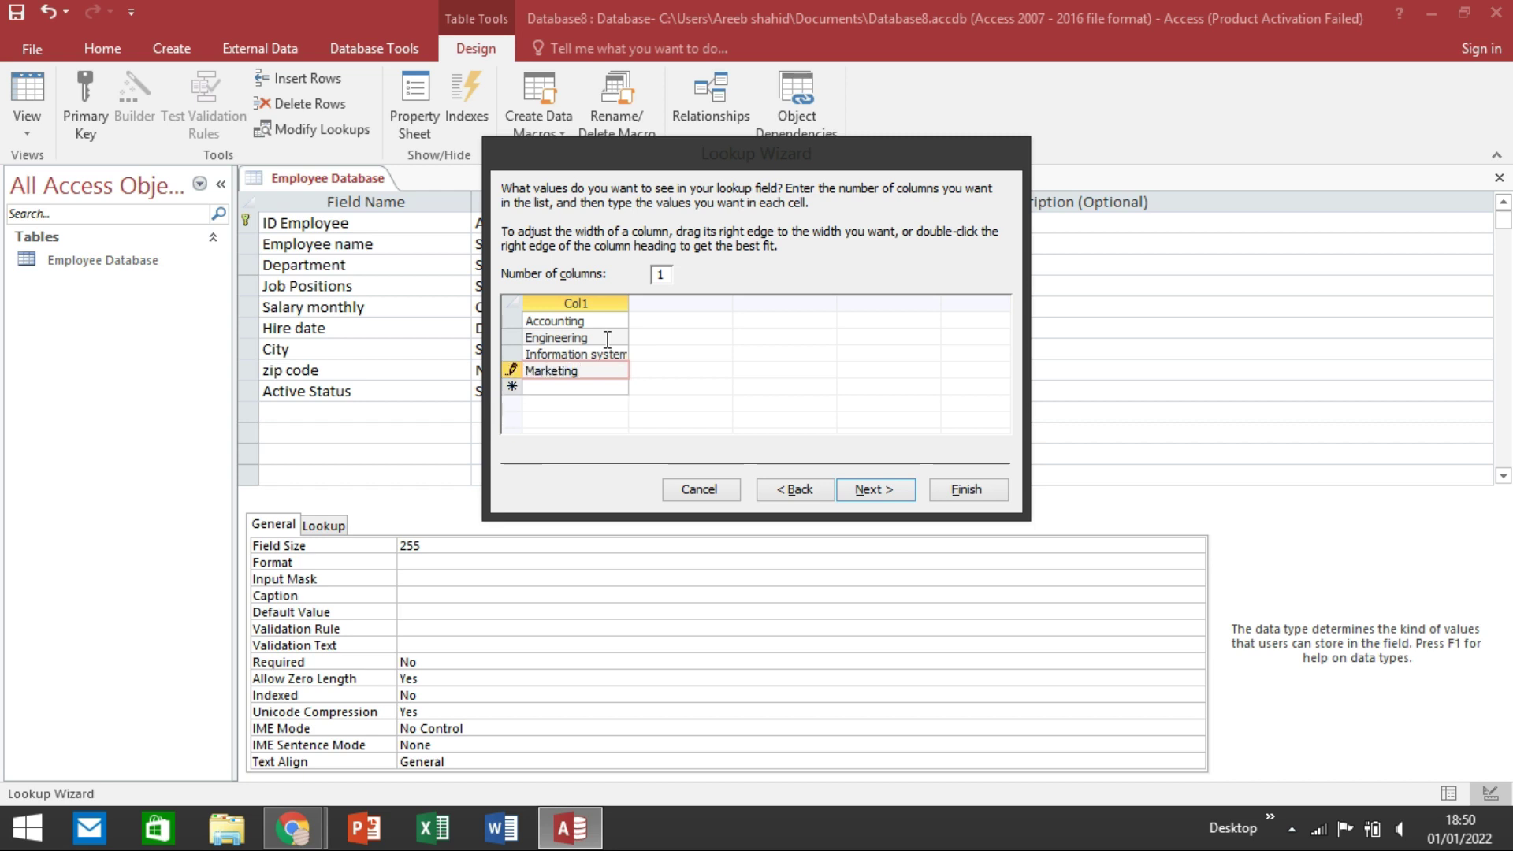
{"action": "type", "text": "management"}
{"action": "key", "text": "Tab"}
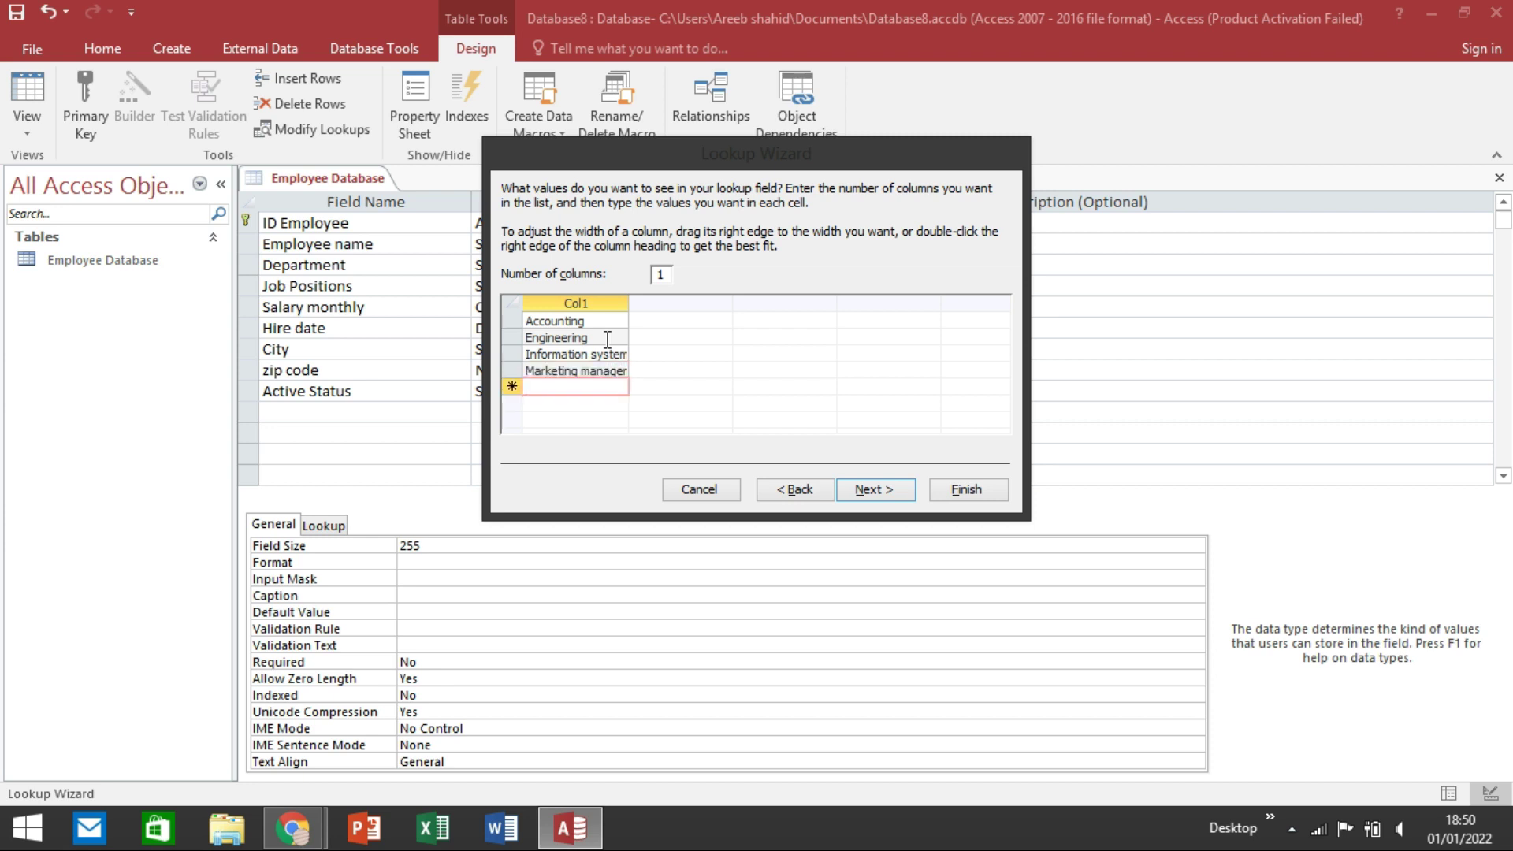
Step: Add Computer science to the Department lookup list and finish the wizard, keeping the label Department
{"action": "type", "text": "Copute"}
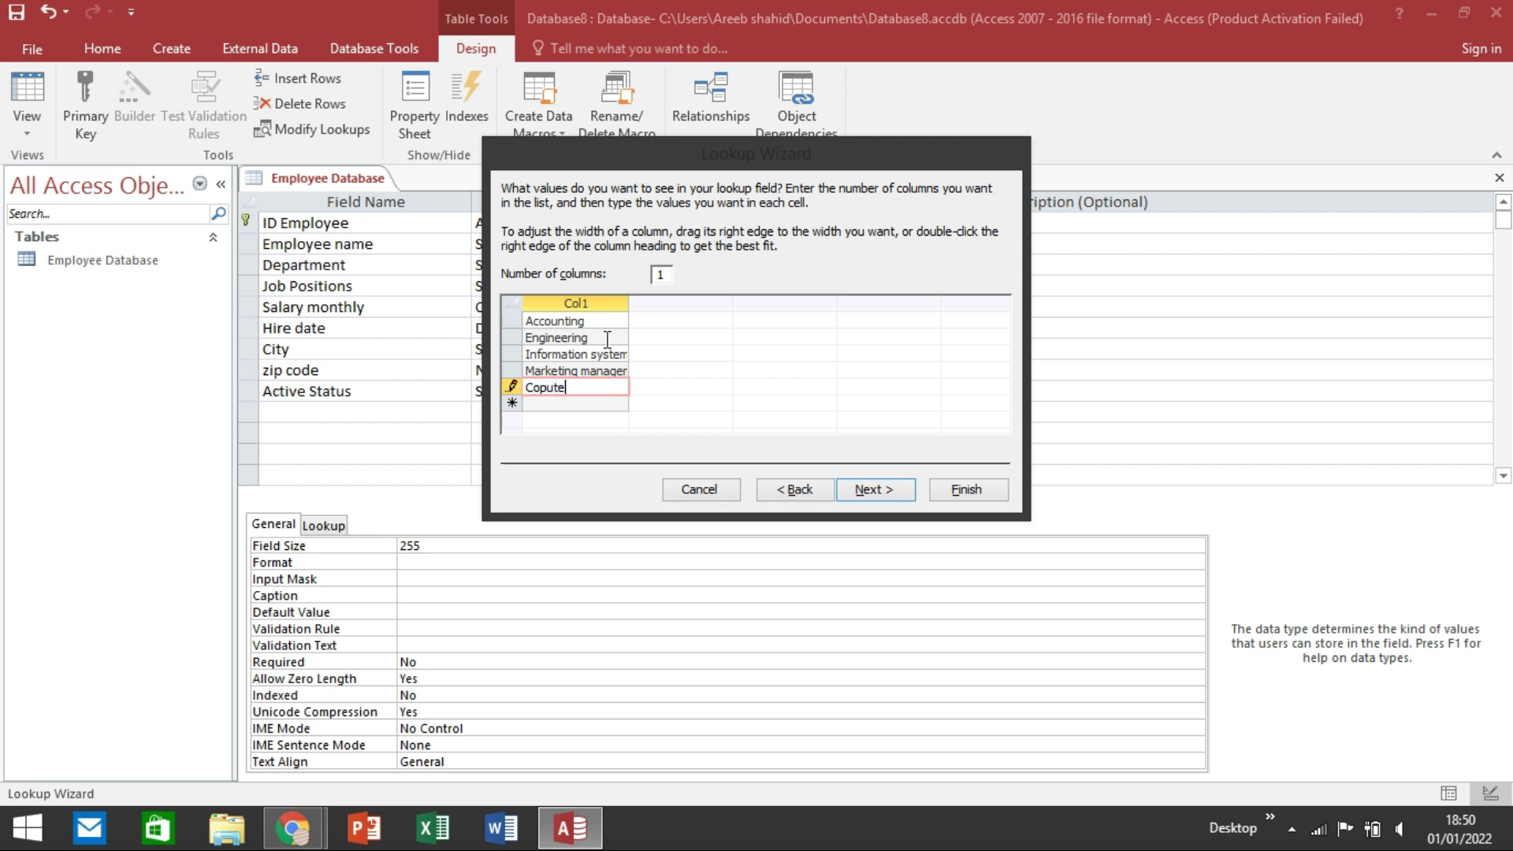
{"action": "key", "text": "BackSpace"}
{"action": "key", "text": "BackSpace"}
{"action": "key", "text": "BackSpace"}
{"action": "type", "text": "mputer science"}
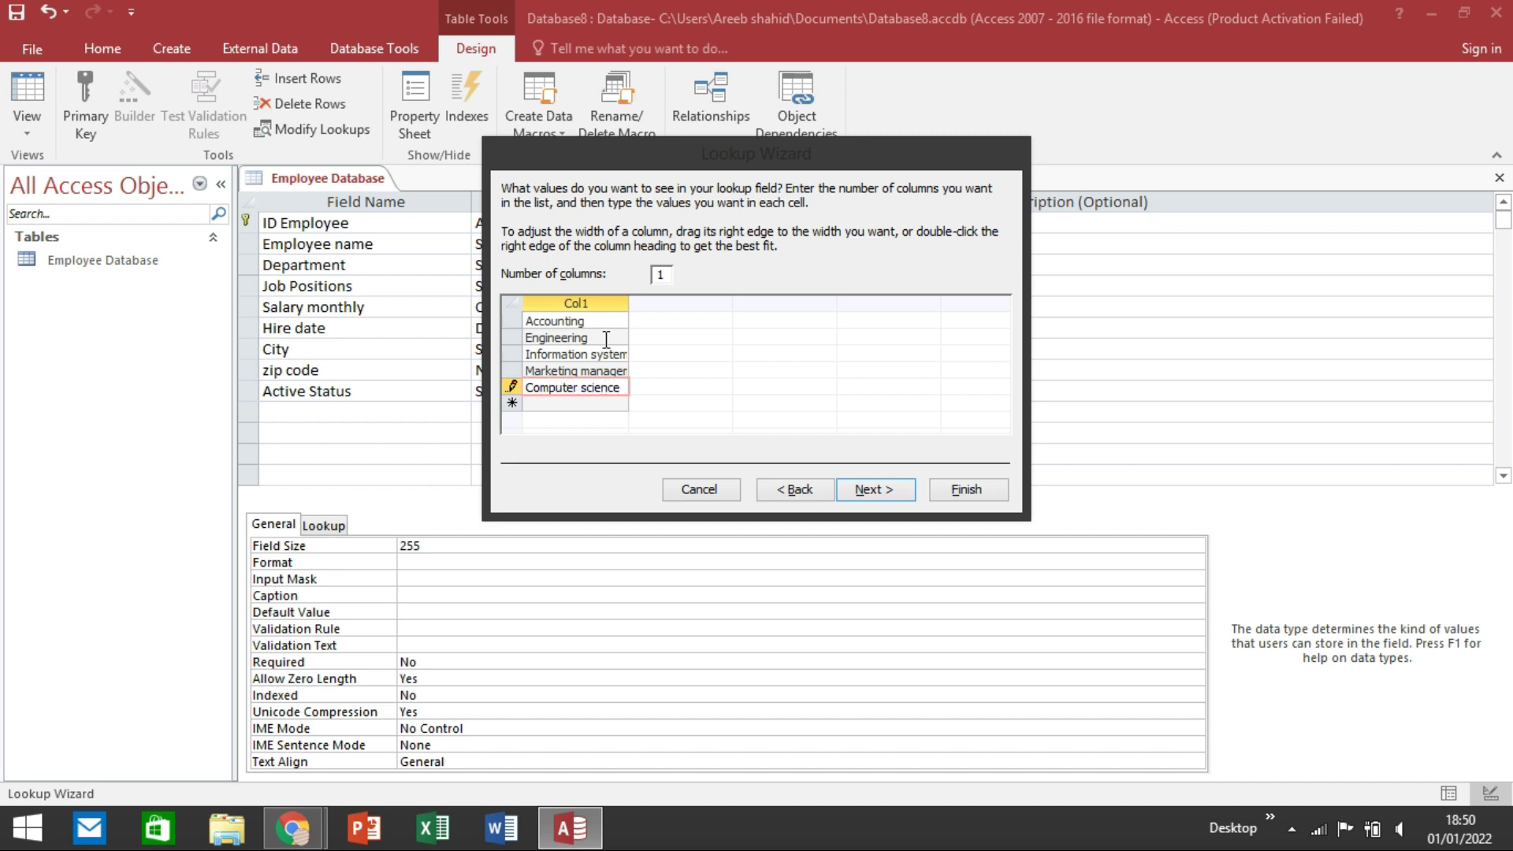
{"action": "left_click", "coordinate": [890, 489]}
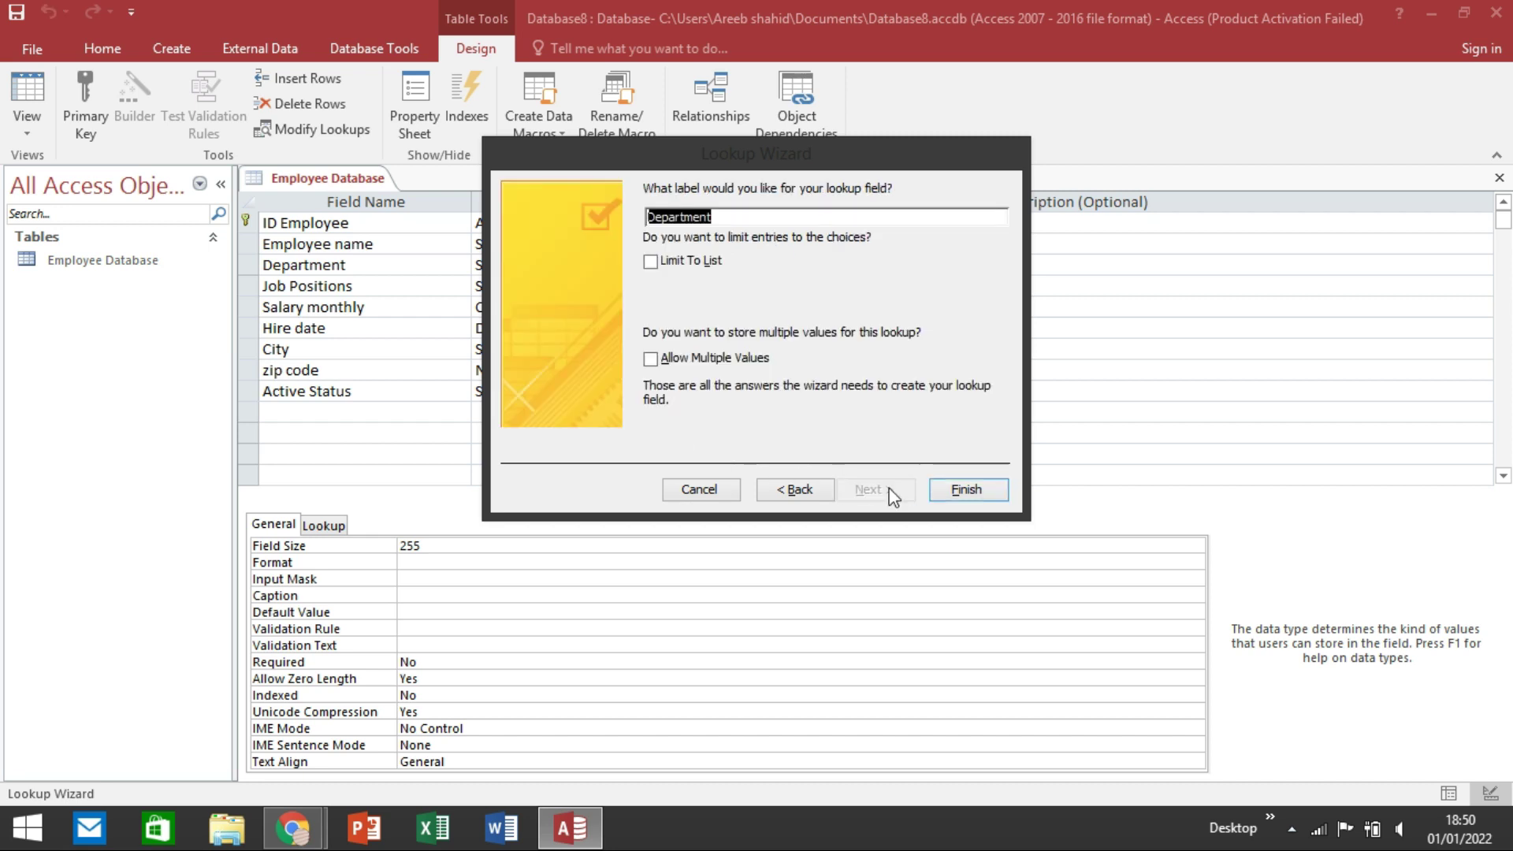
{"action": "left_click", "coordinate": [747, 216]}
{"action": "left_click", "coordinate": [967, 489]}
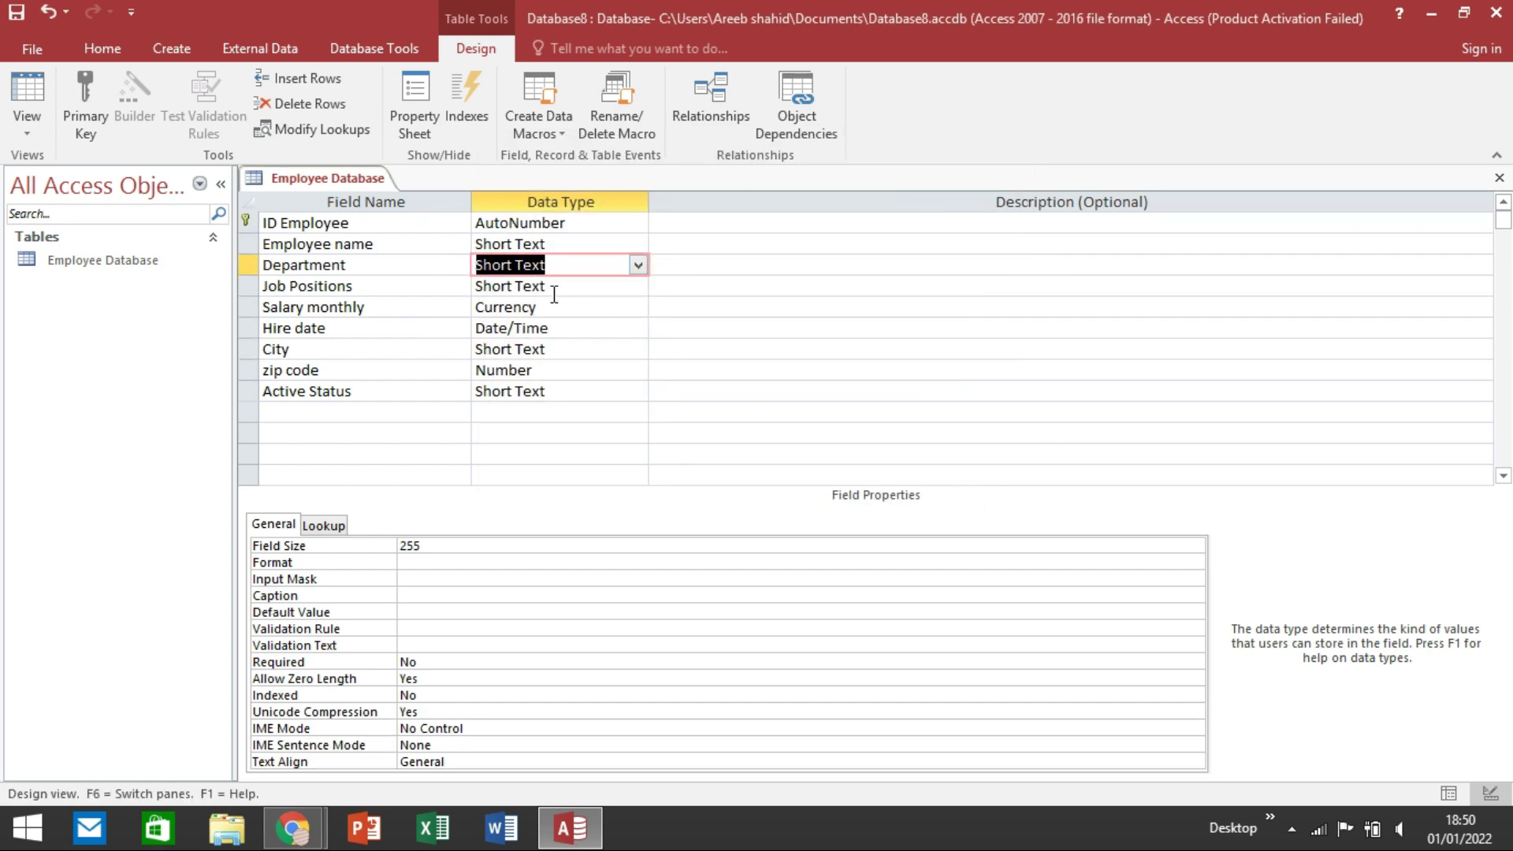
Step: Start the Lookup Wizard for the Job Positions field and choose to type in the lookup values
{"action": "left_click", "coordinate": [581, 286]}
{"action": "left_click", "coordinate": [638, 286]}
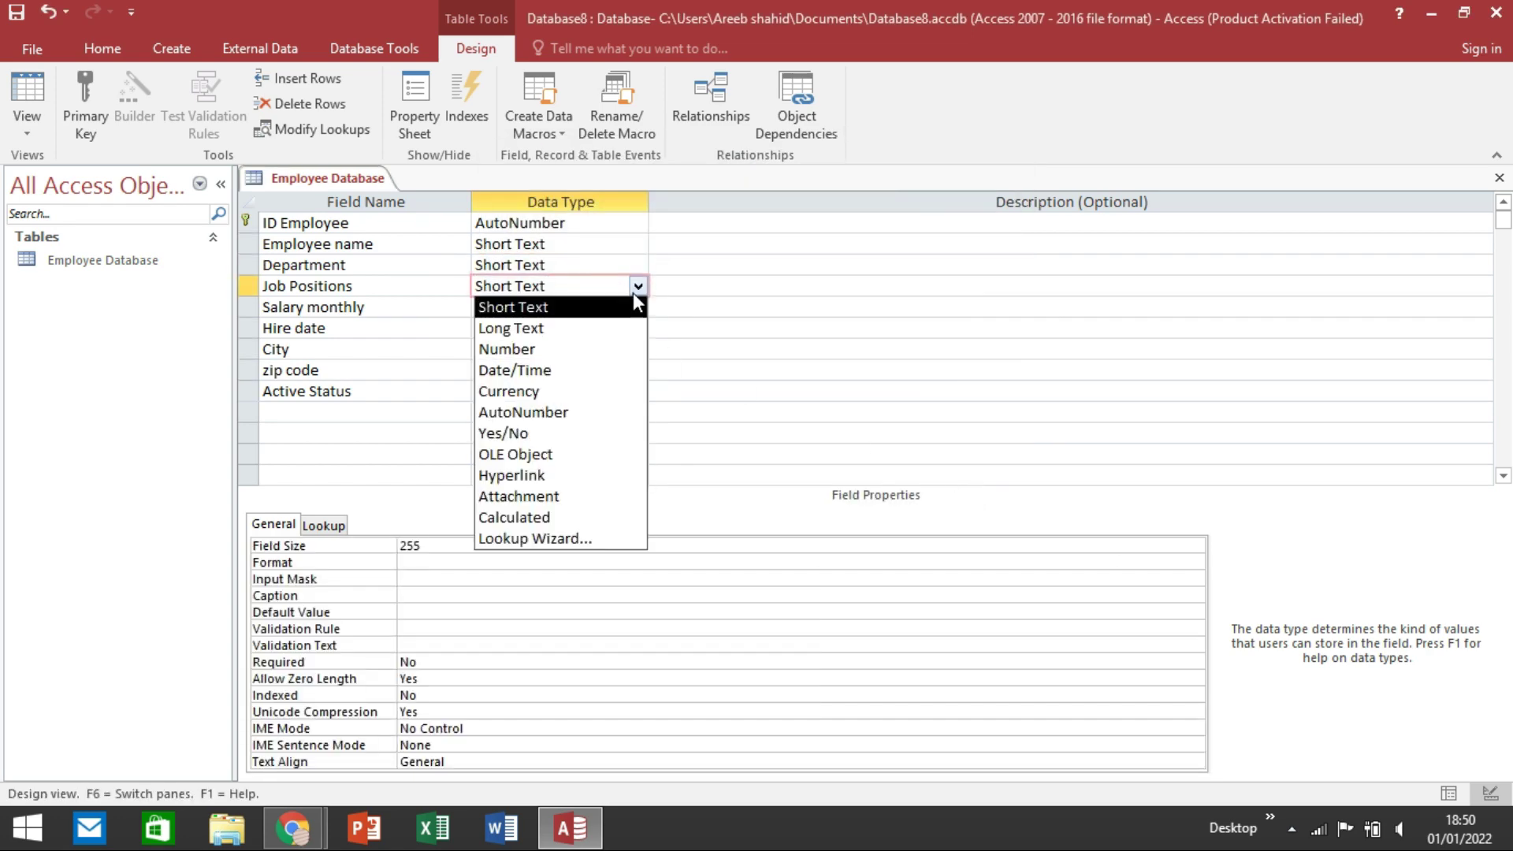
{"action": "left_click", "coordinate": [611, 541]}
{"action": "left_click", "coordinate": [718, 308]}
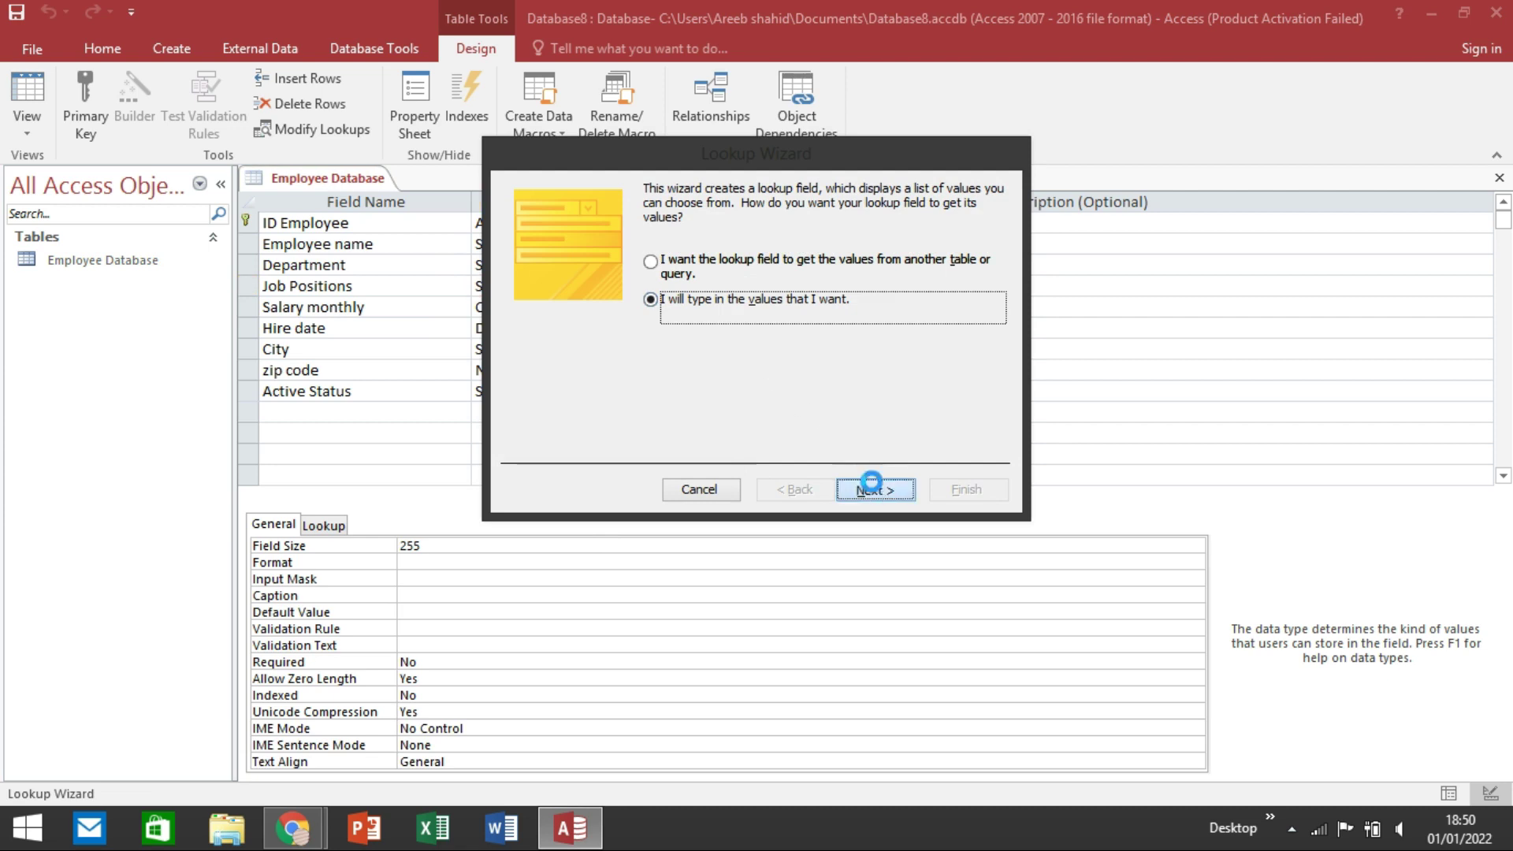
{"action": "left_click", "coordinate": [874, 490]}
Step: Enter Manager and Accountant as the first two values in the Job Positions lookup list
{"action": "left_click", "coordinate": [597, 321]}
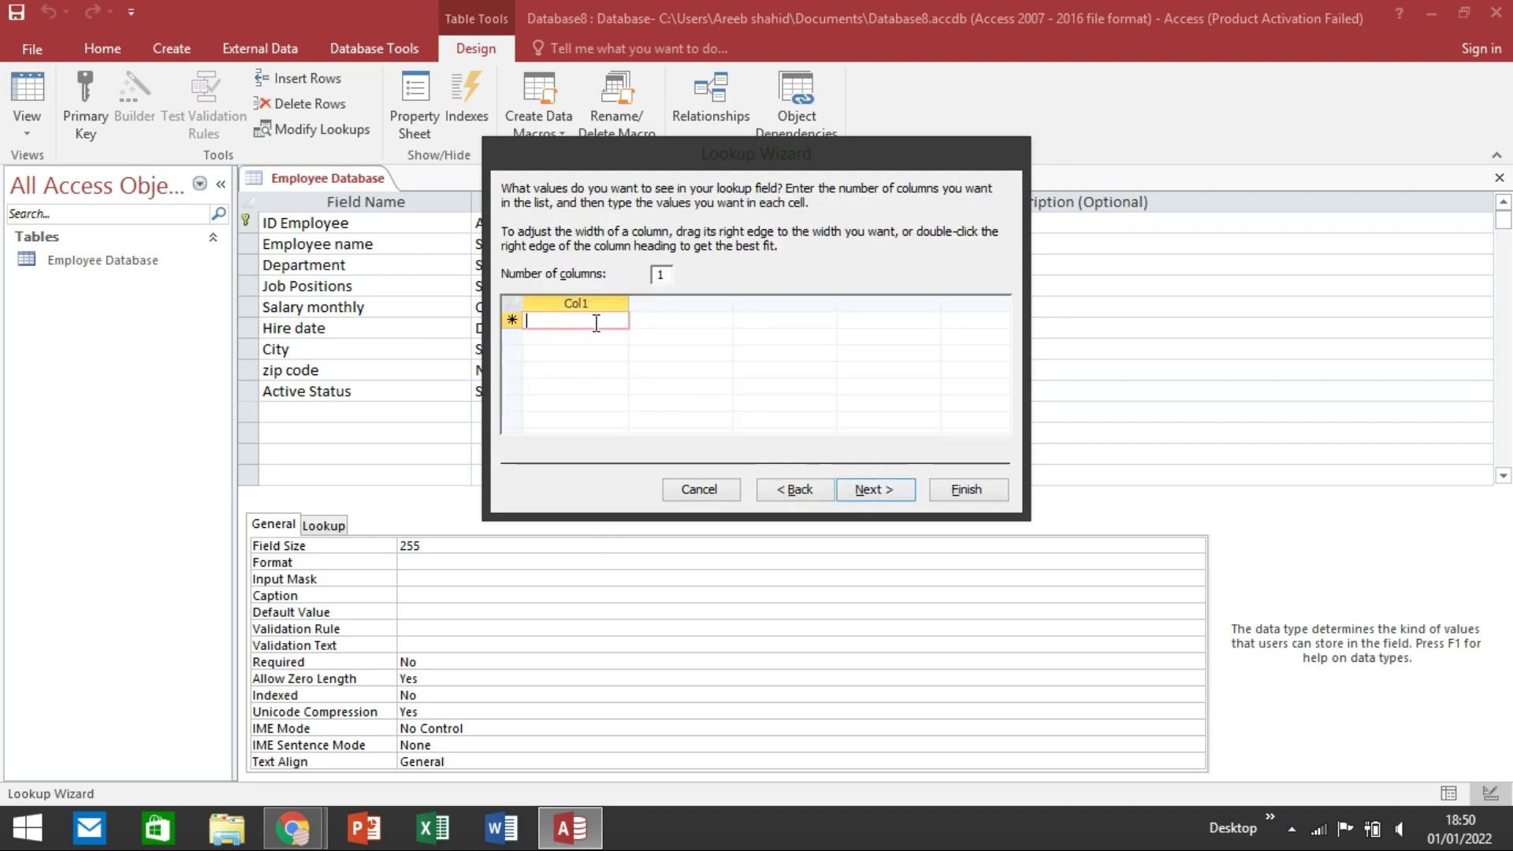
{"action": "type", "text": "Manager"}
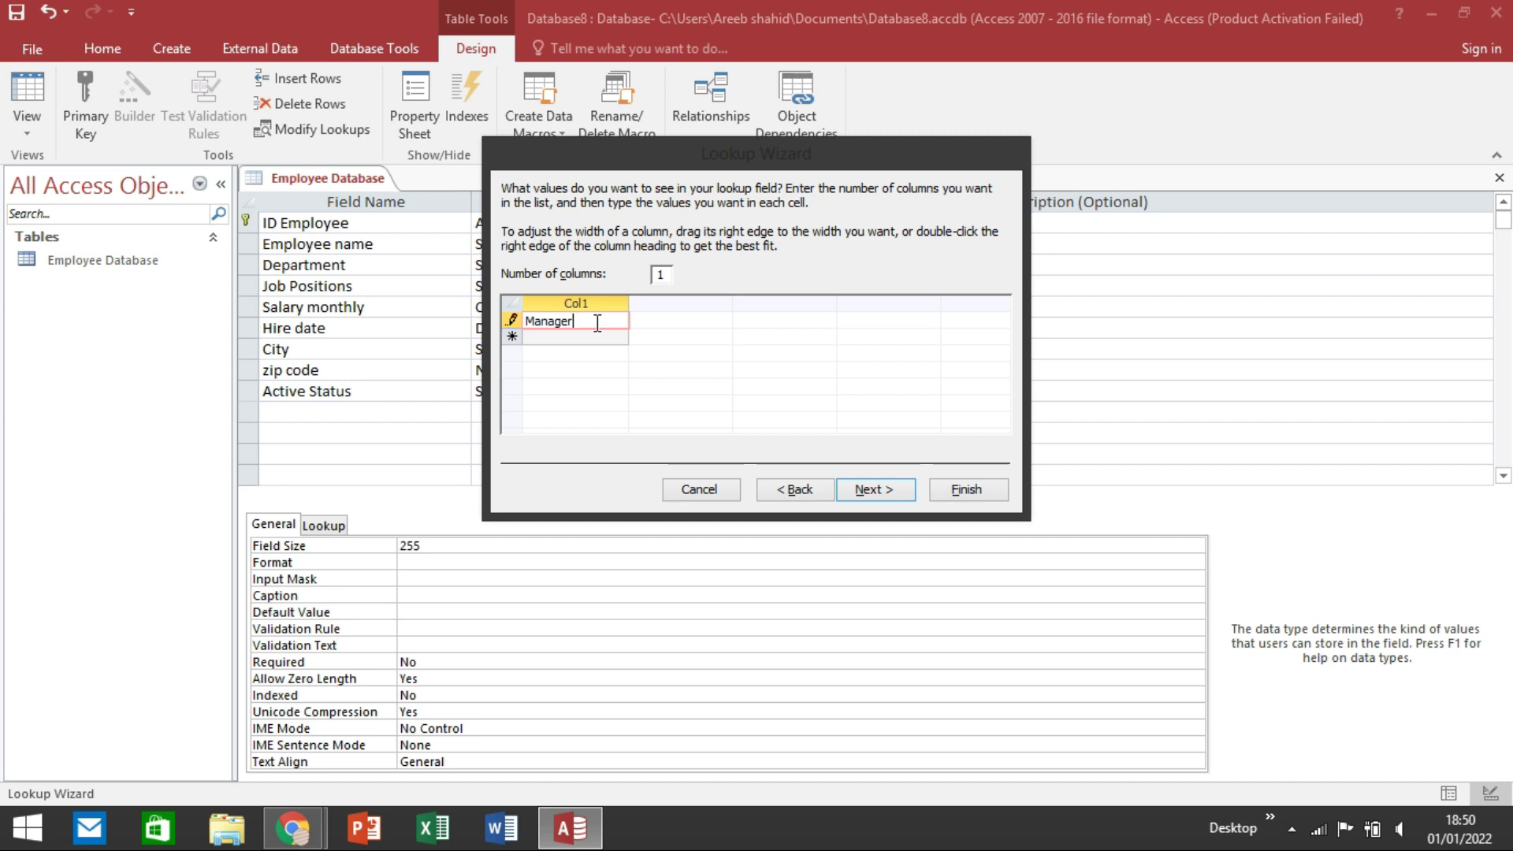
{"action": "key", "text": "Return"}
{"action": "type", "text": "Accounat"}
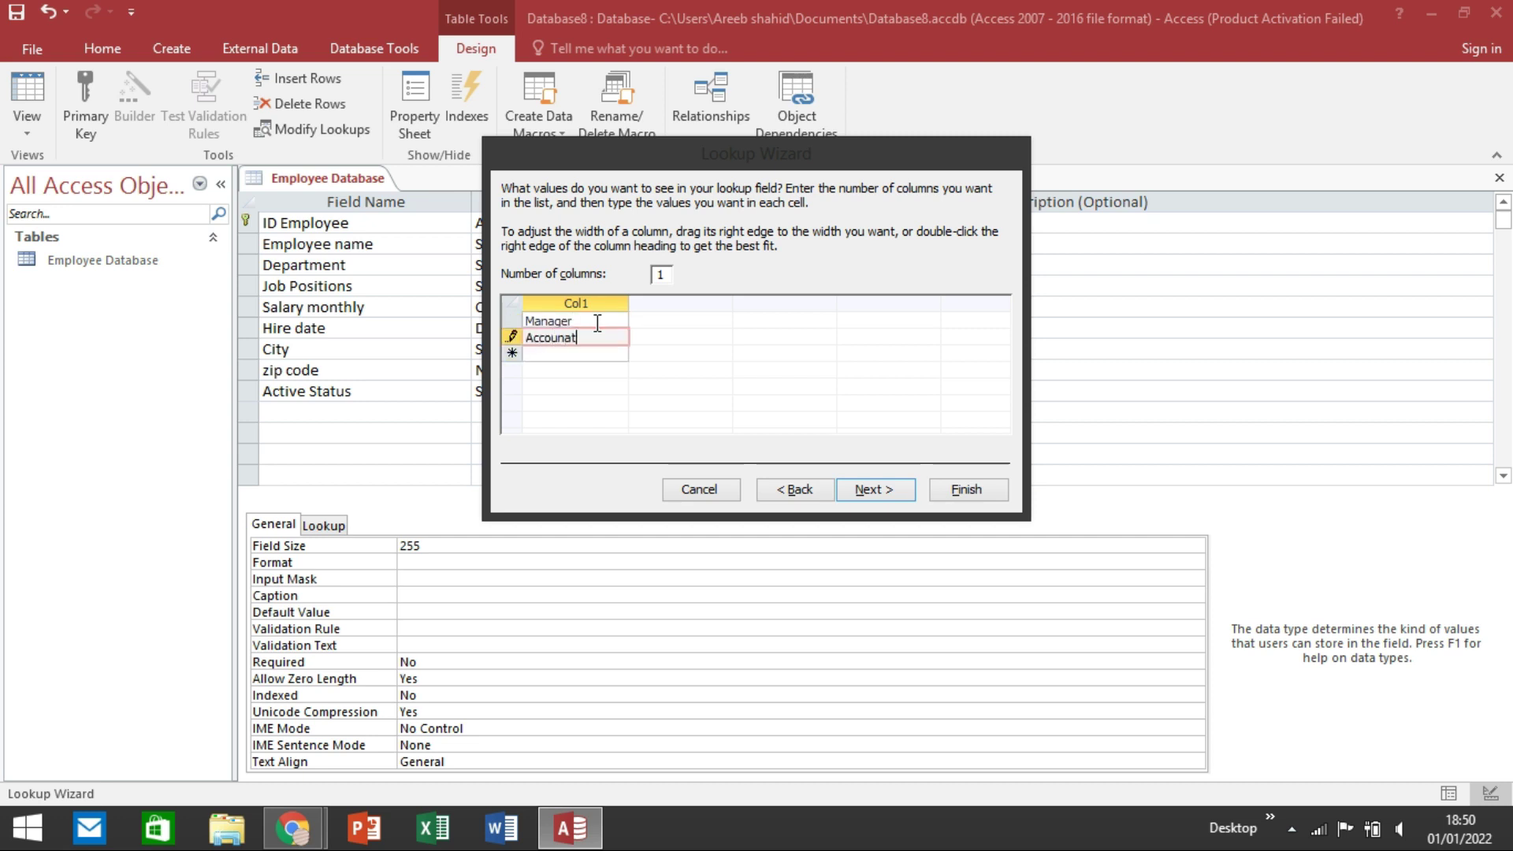
{"action": "key", "text": "BackSpace"}
{"action": "type", "text": "tan"}
{"action": "key", "text": "Return"}
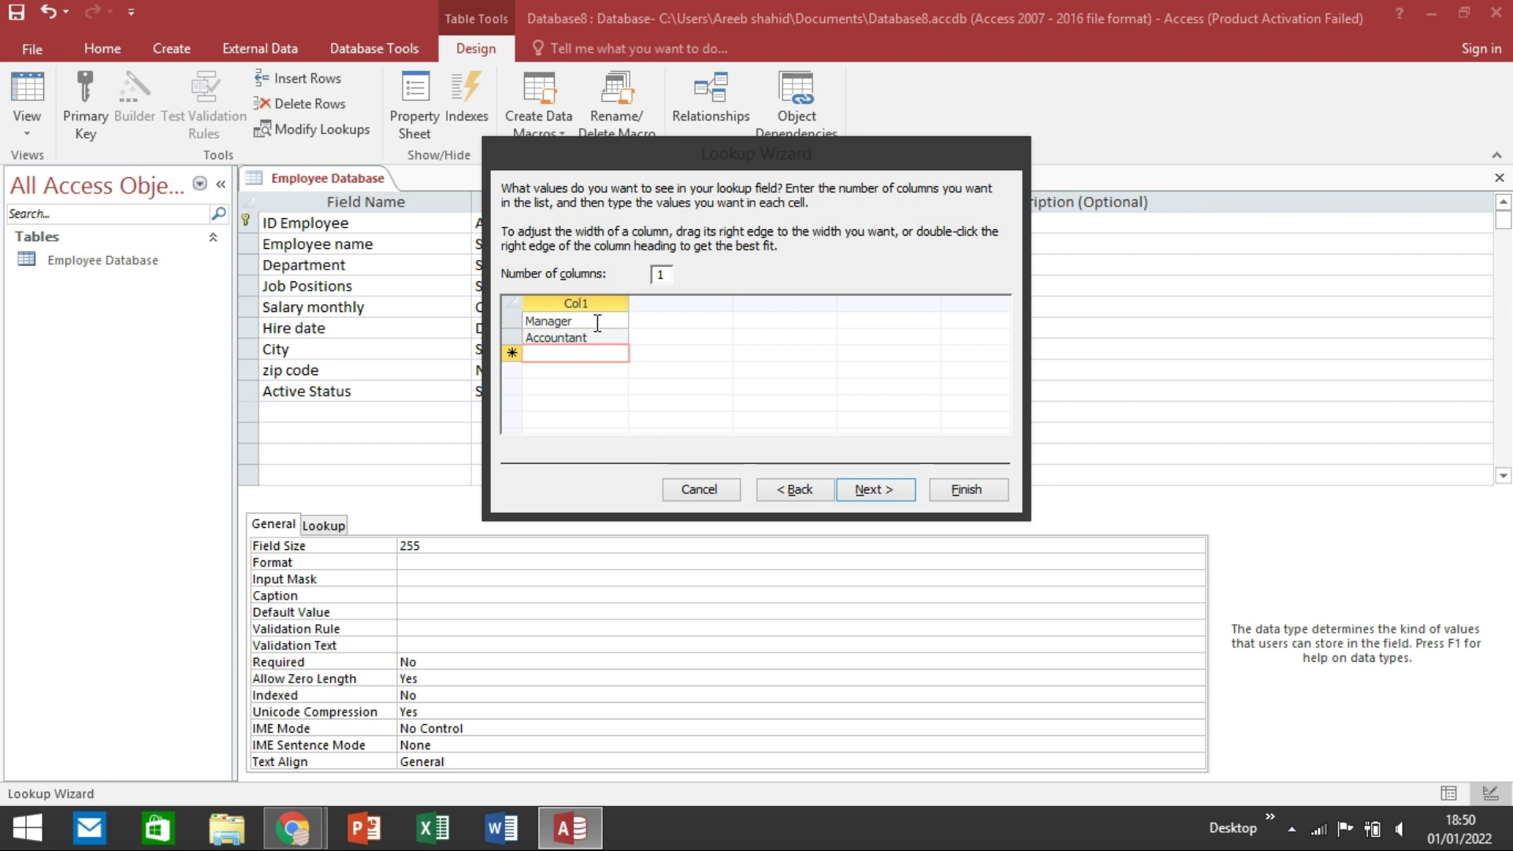
Step: Add Senior, Engineer and Operator to the Job Positions lookup list
{"action": "type", "text": "Se"}
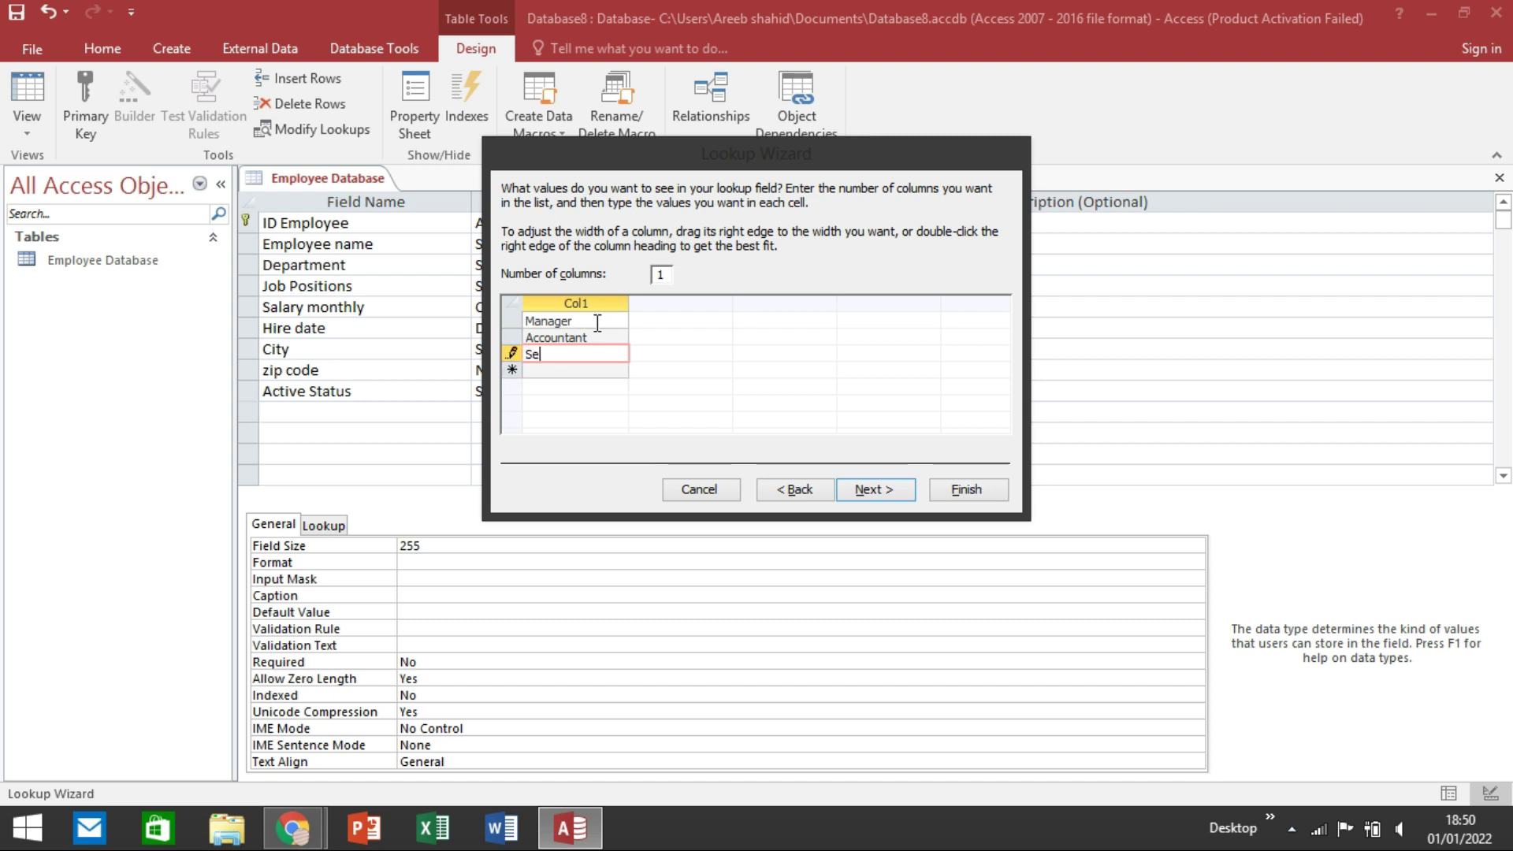
{"action": "type", "text": "nior"}
{"action": "key", "text": "Return"}
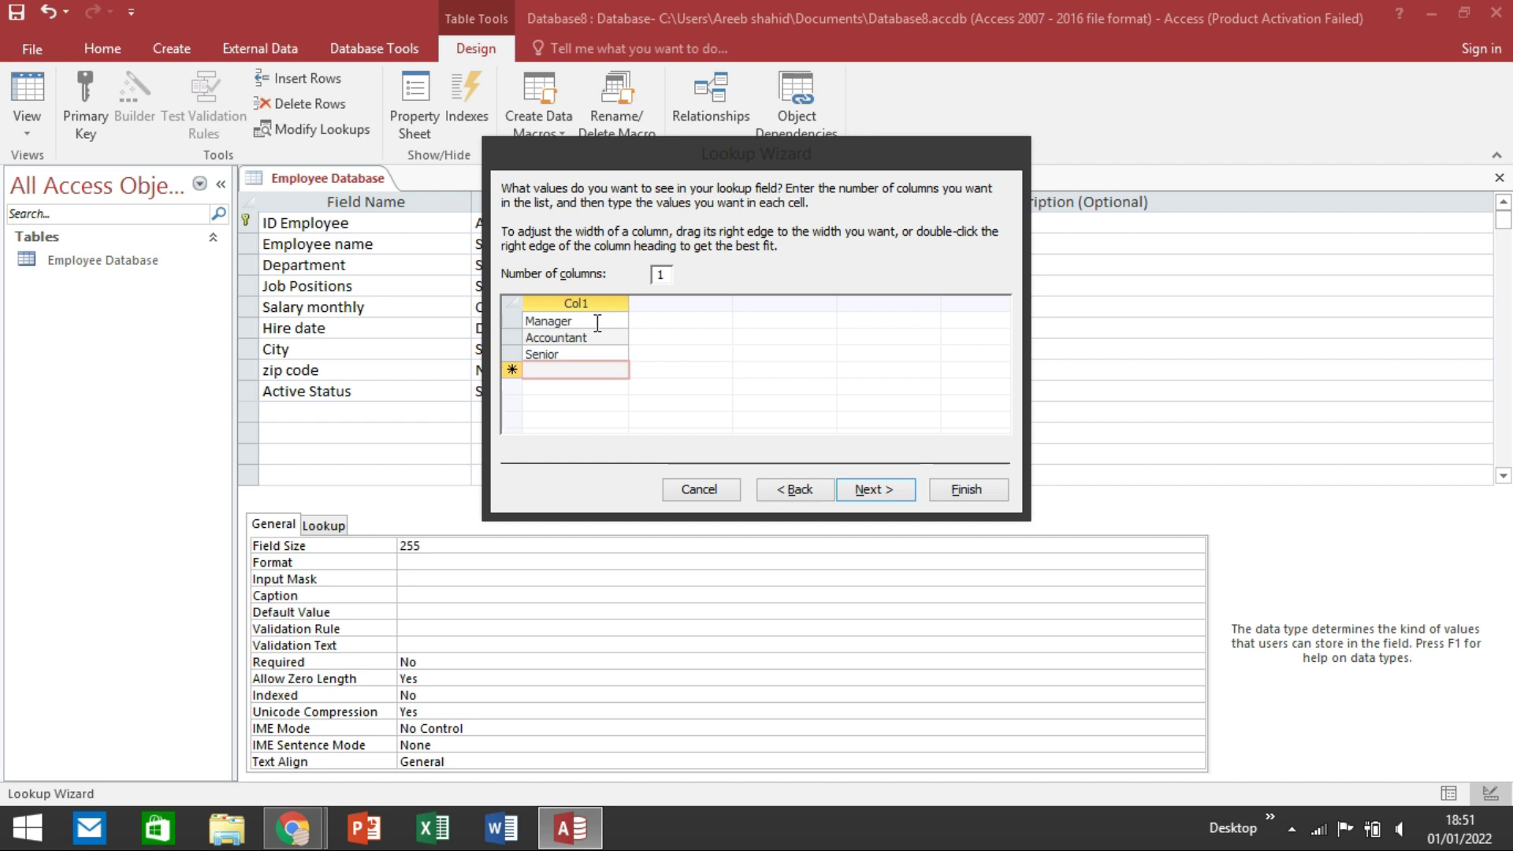
{"action": "type", "text": "Engineer"}
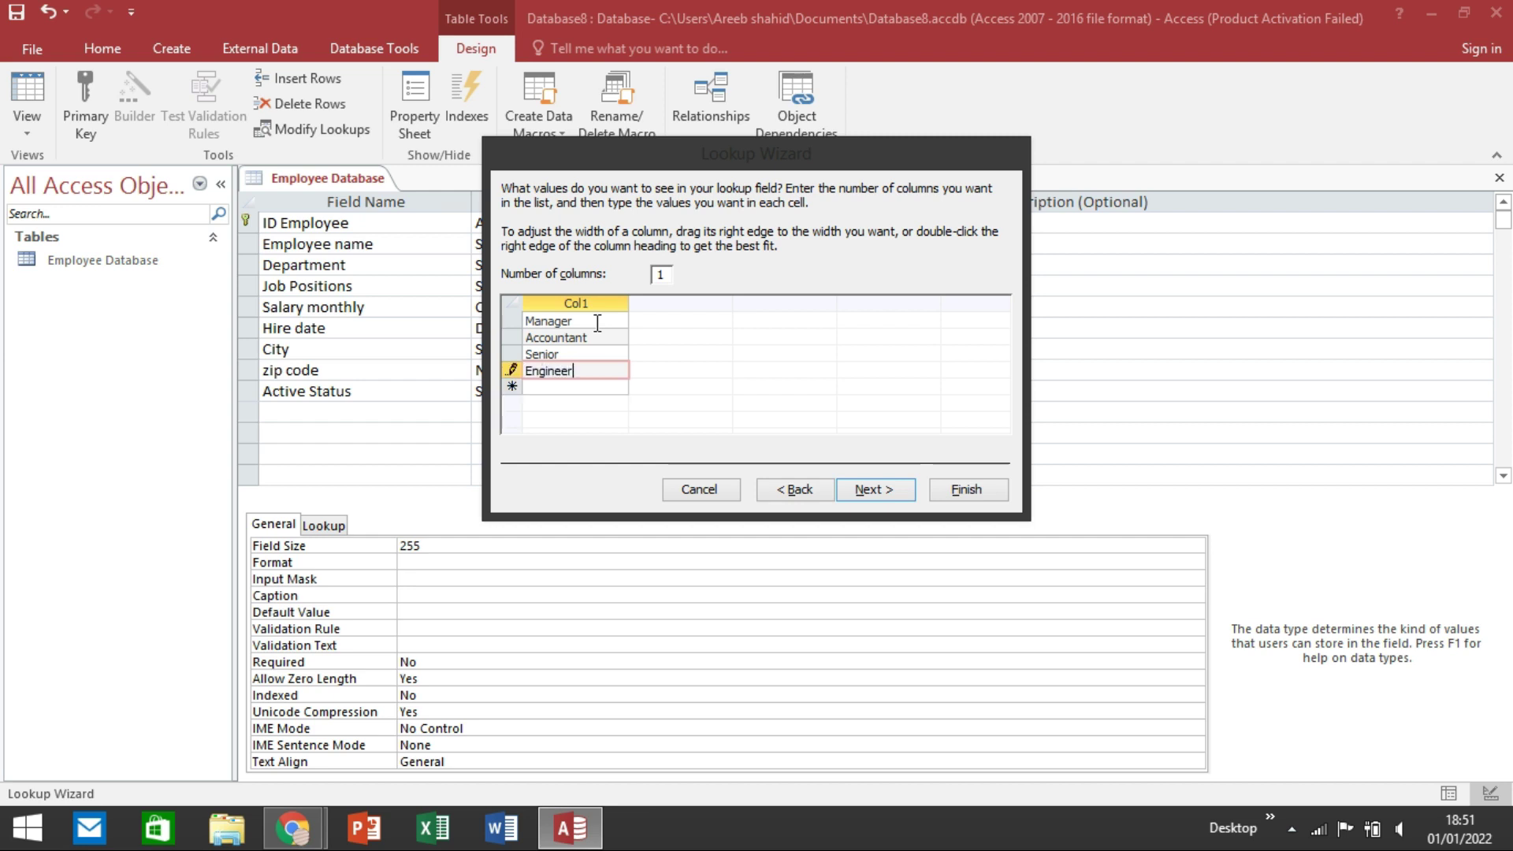
{"action": "key", "text": "Return"}
{"action": "type", "text": "Operator"}
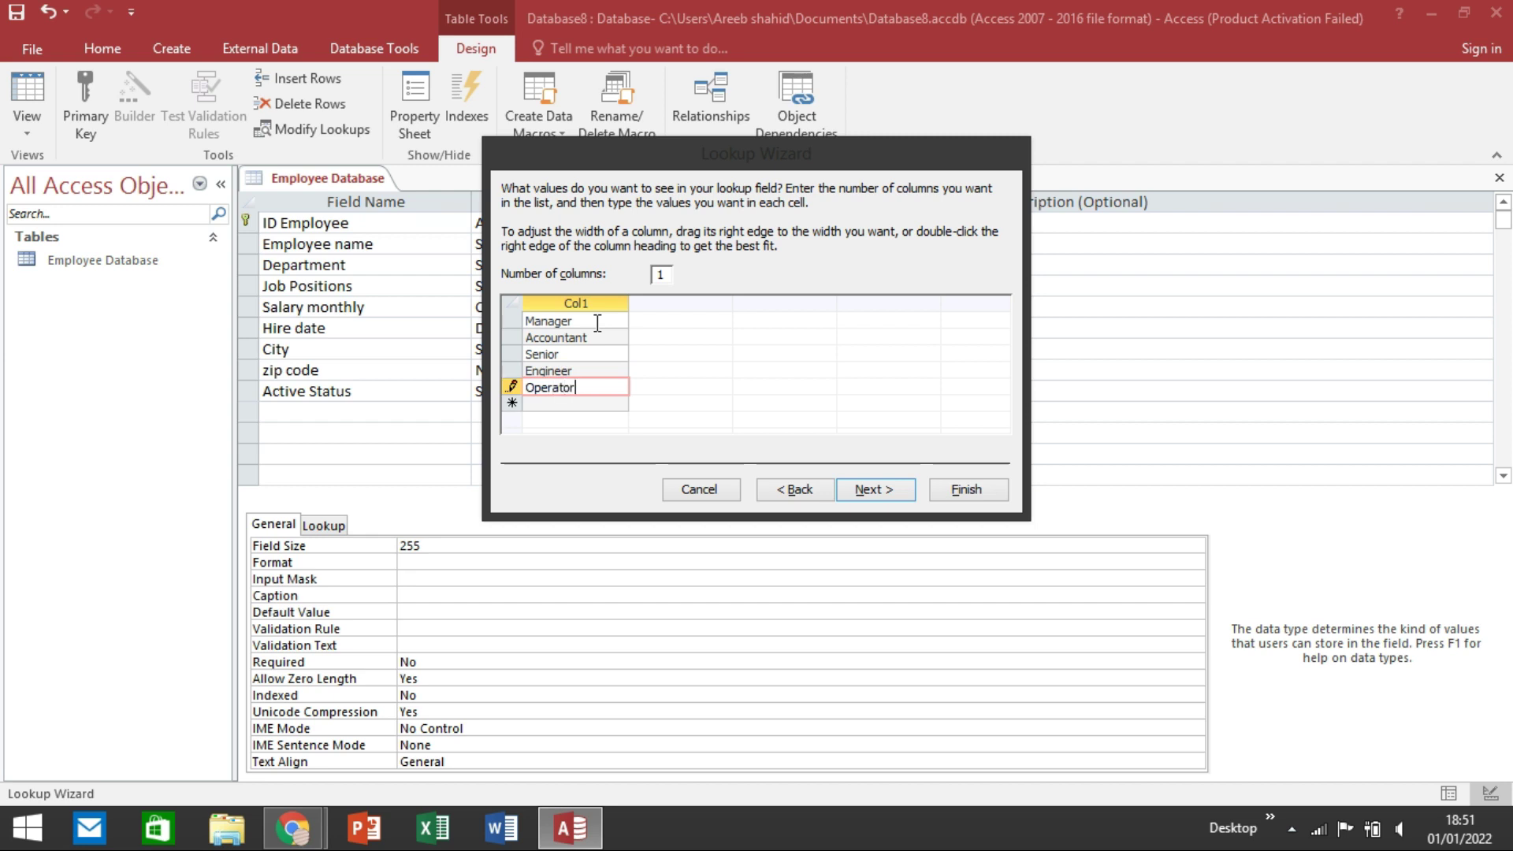
{"action": "key", "text": "Return"}
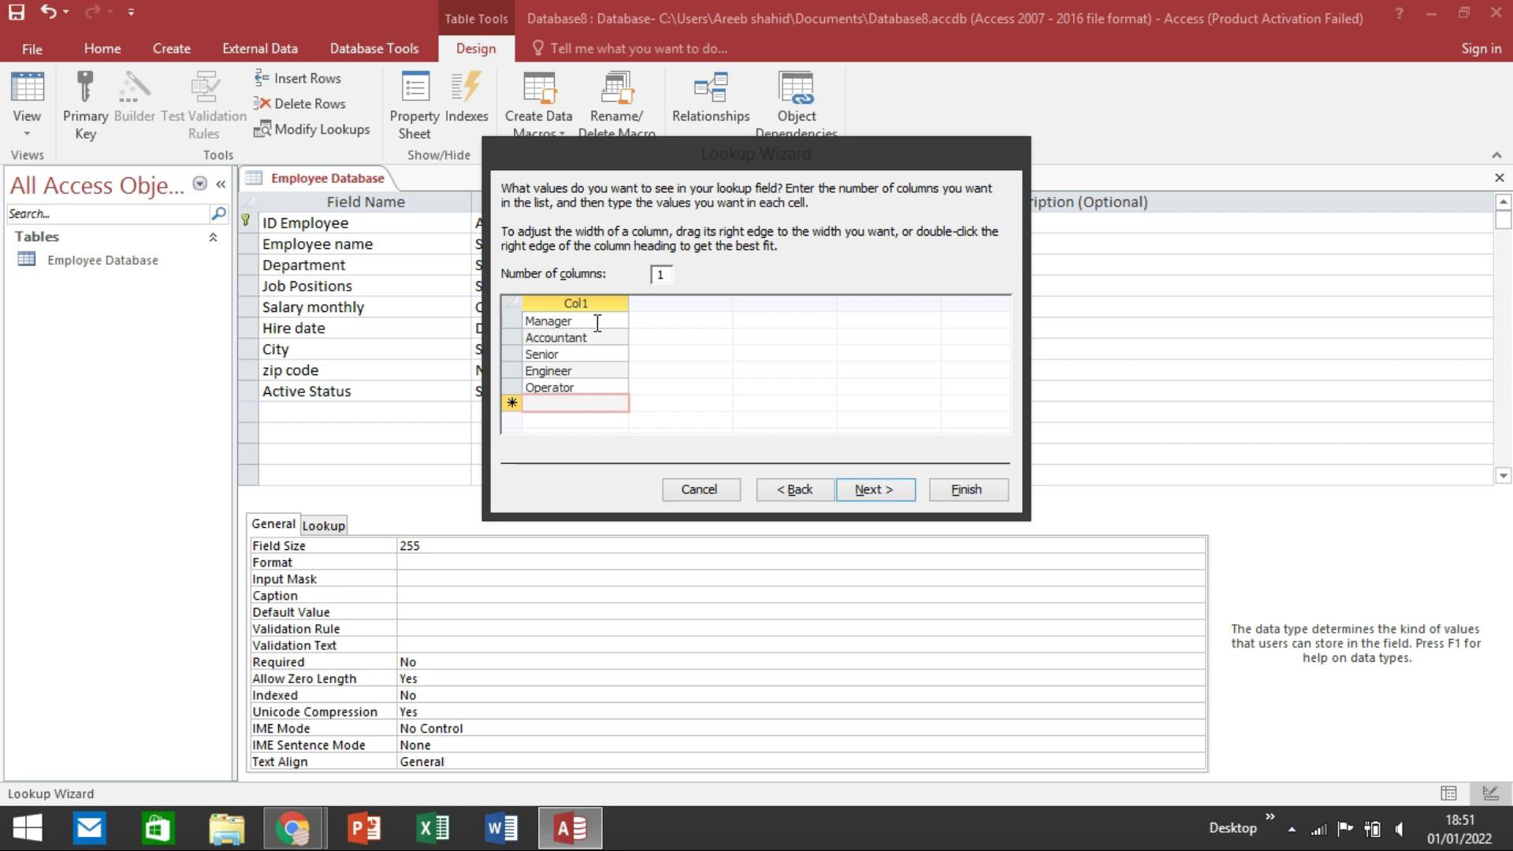
Step: Add Supervisor to the Job Positions lookup list and finish the wizard, keeping the label Job Positions
{"action": "type", "text": "Supe"}
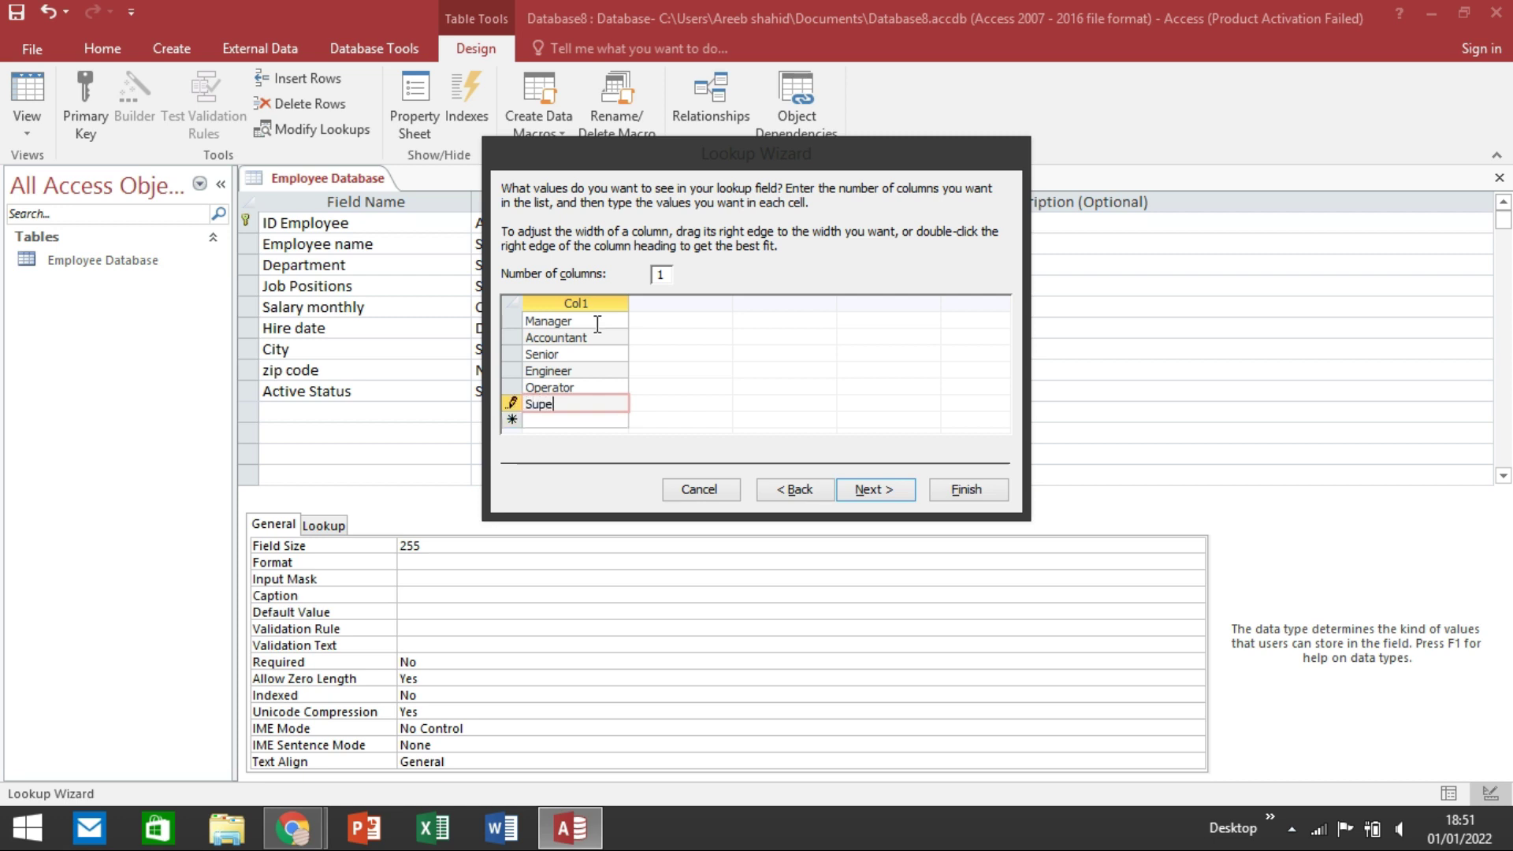
{"action": "type", "text": "rvisor"}
{"action": "left_click", "coordinate": [872, 489]}
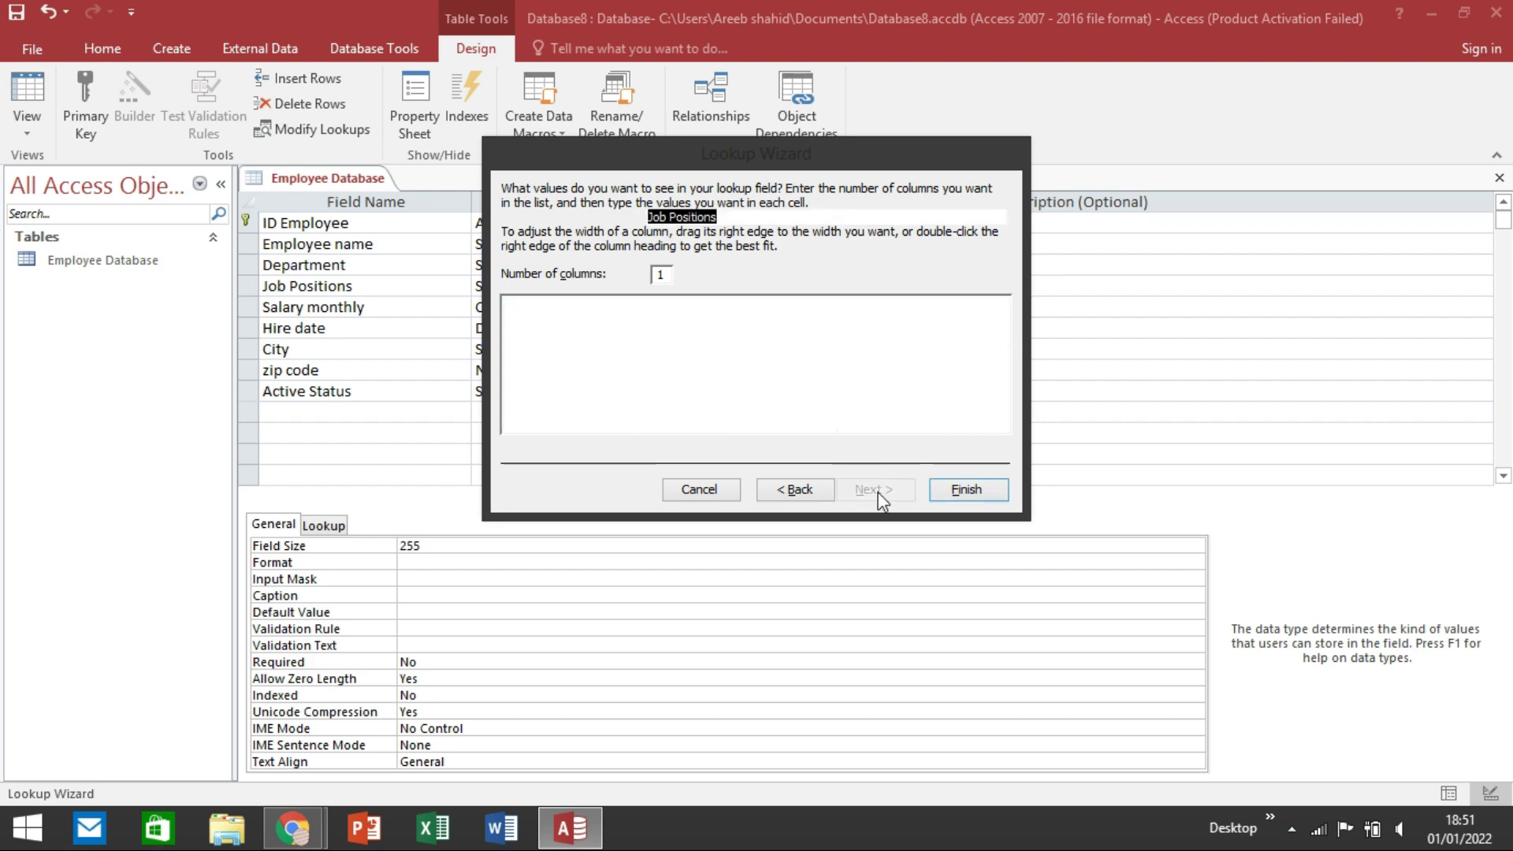
{"action": "left_click", "coordinate": [960, 490]}
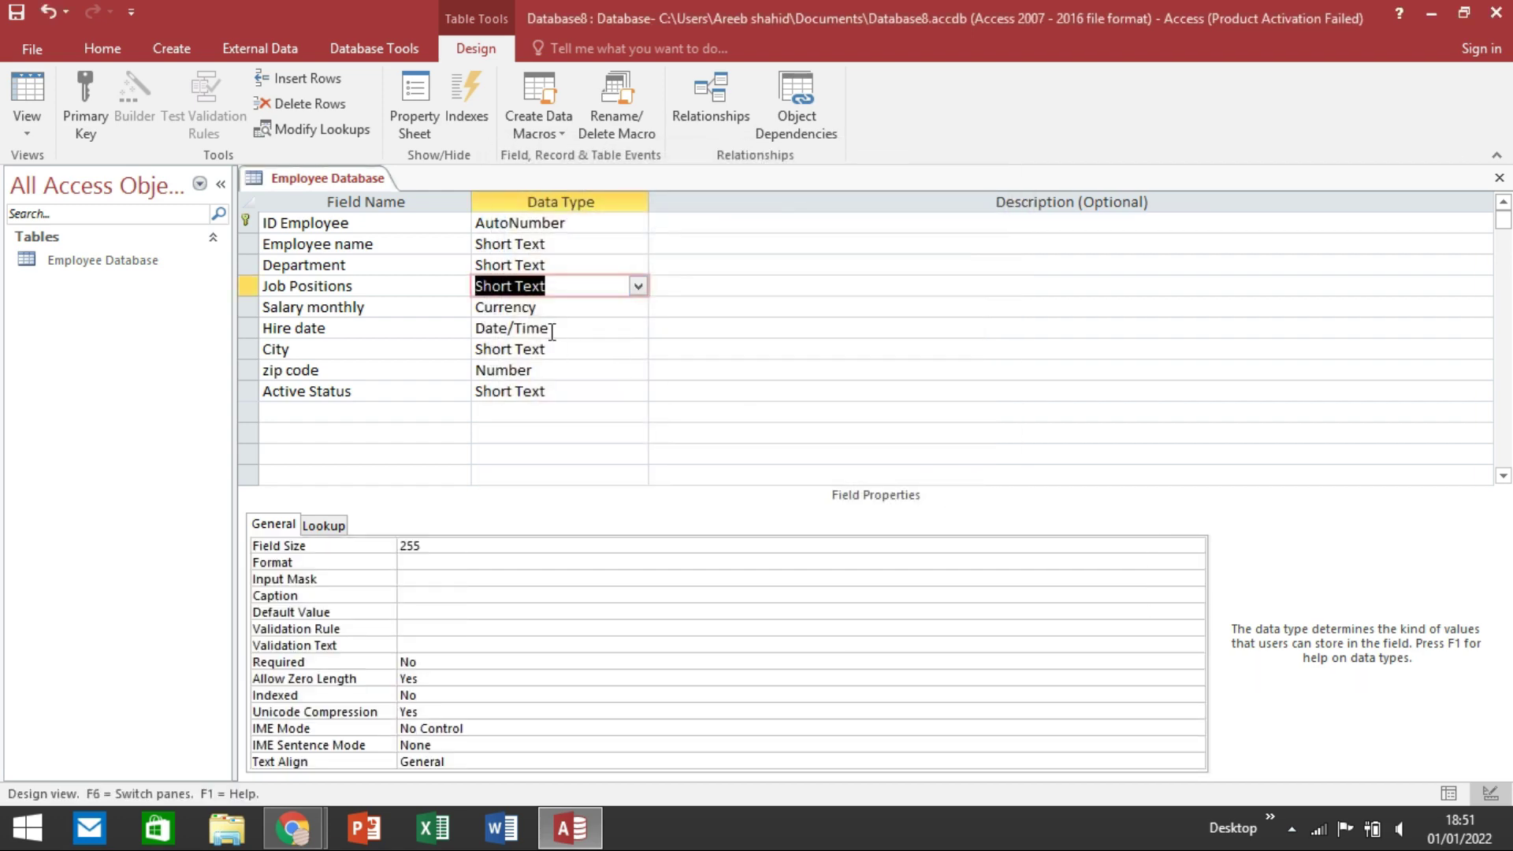
Step: Set the default value of the Salary monthly field to 40,000
{"action": "left_click", "coordinate": [559, 309]}
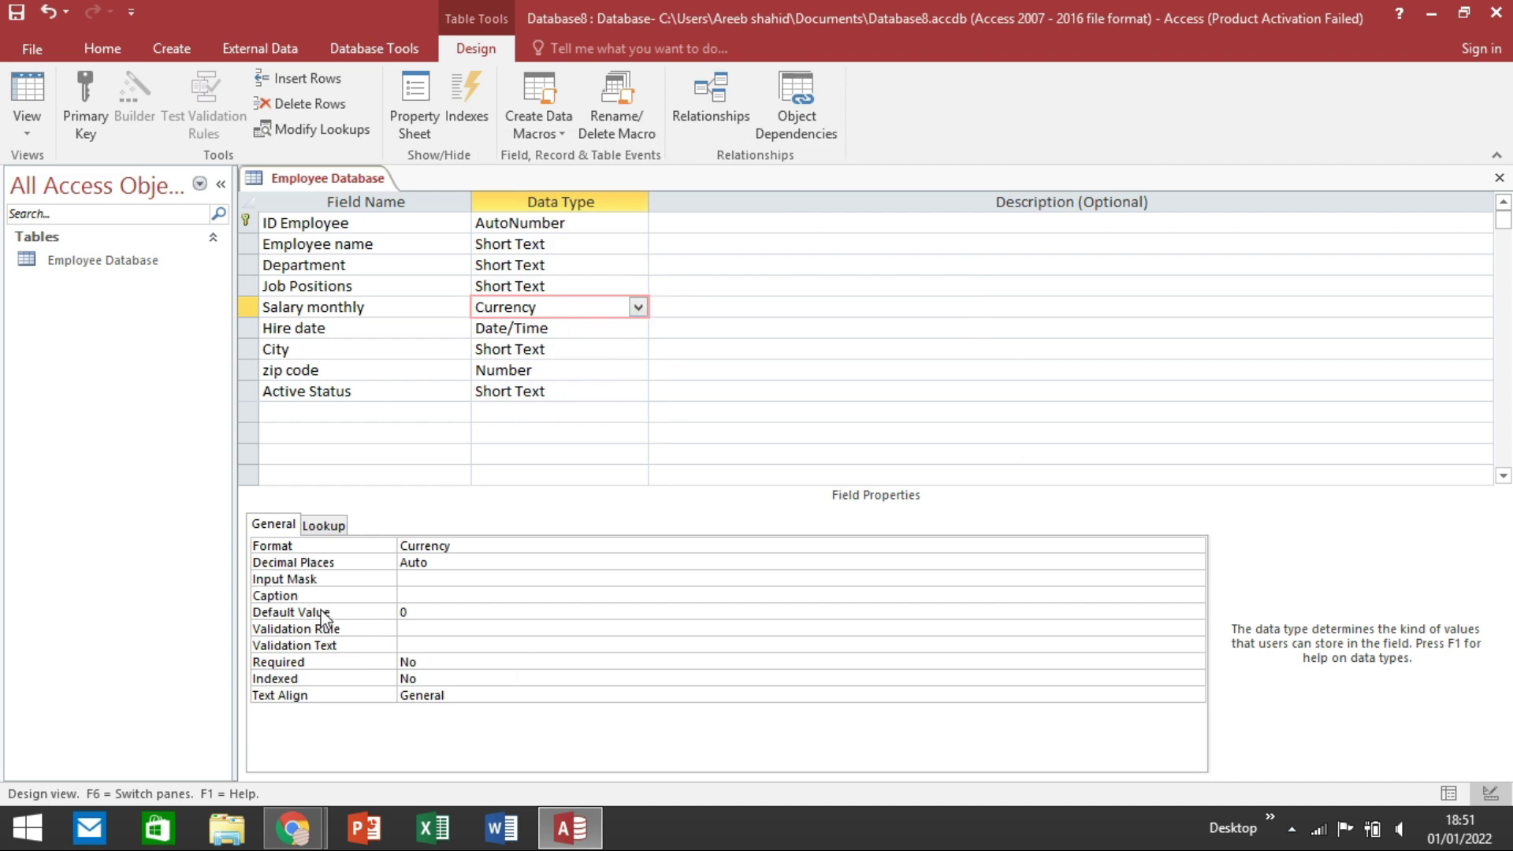
{"action": "left_click", "coordinate": [432, 609]}
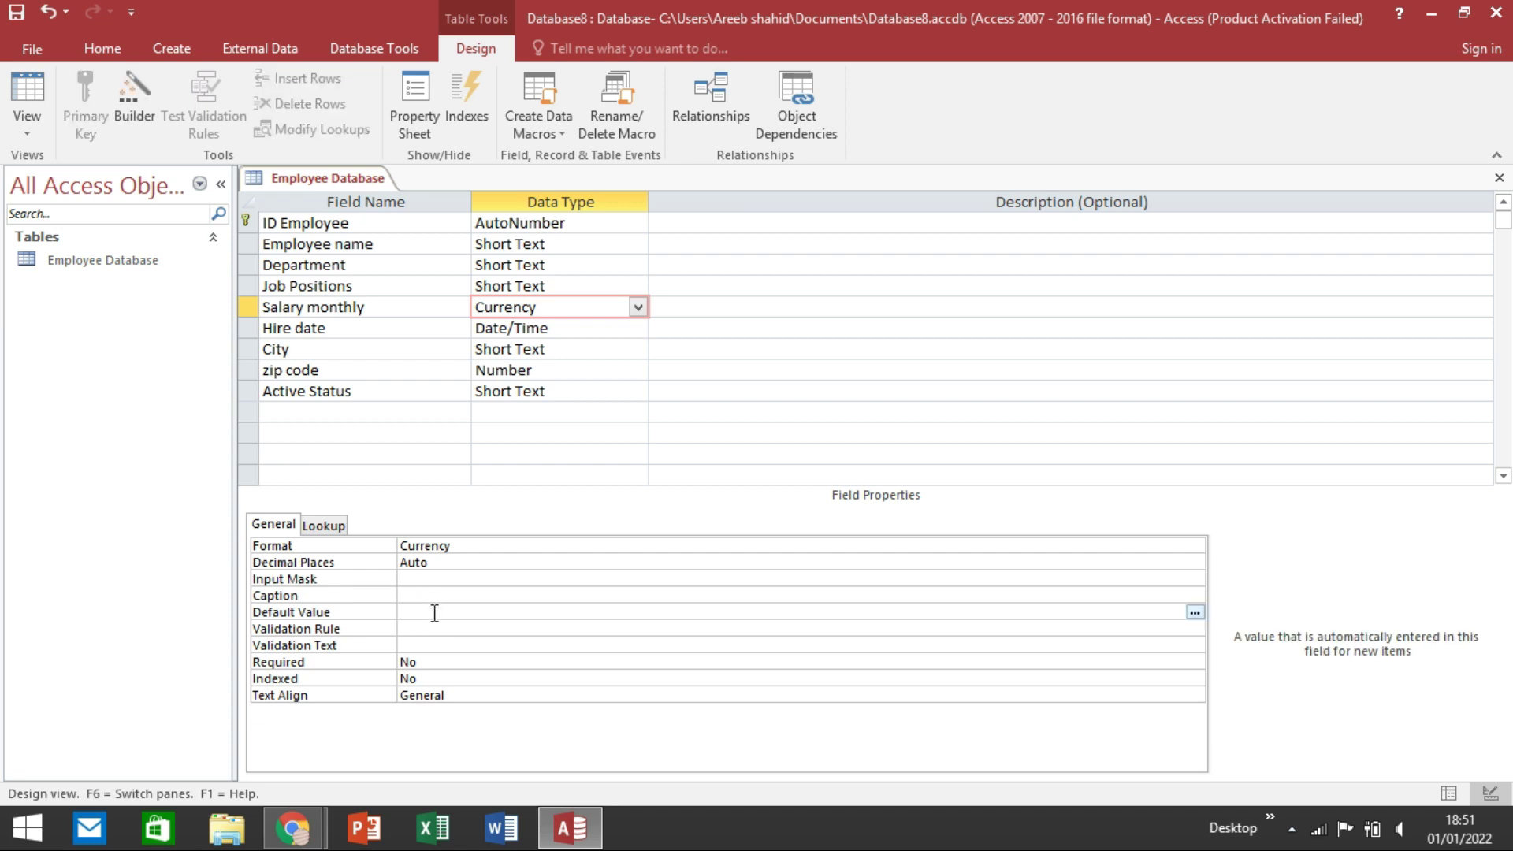
{"action": "type", "text": "40,000"}
{"action": "left_click", "coordinate": [401, 643]}
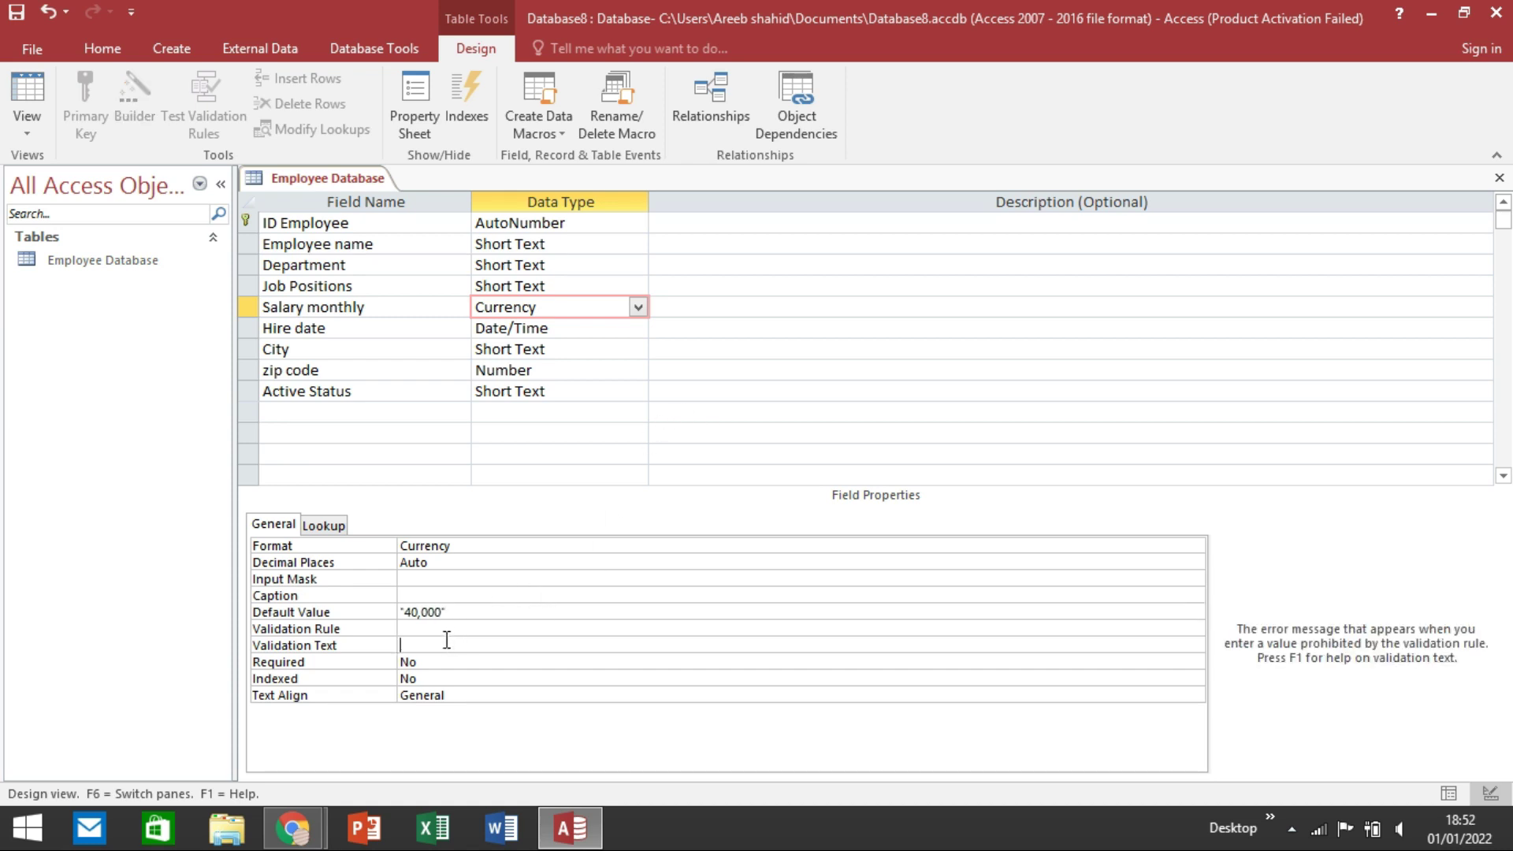
Step: Set the default value of the Hire date field to 1 January 2022
{"action": "left_click", "coordinate": [527, 330]}
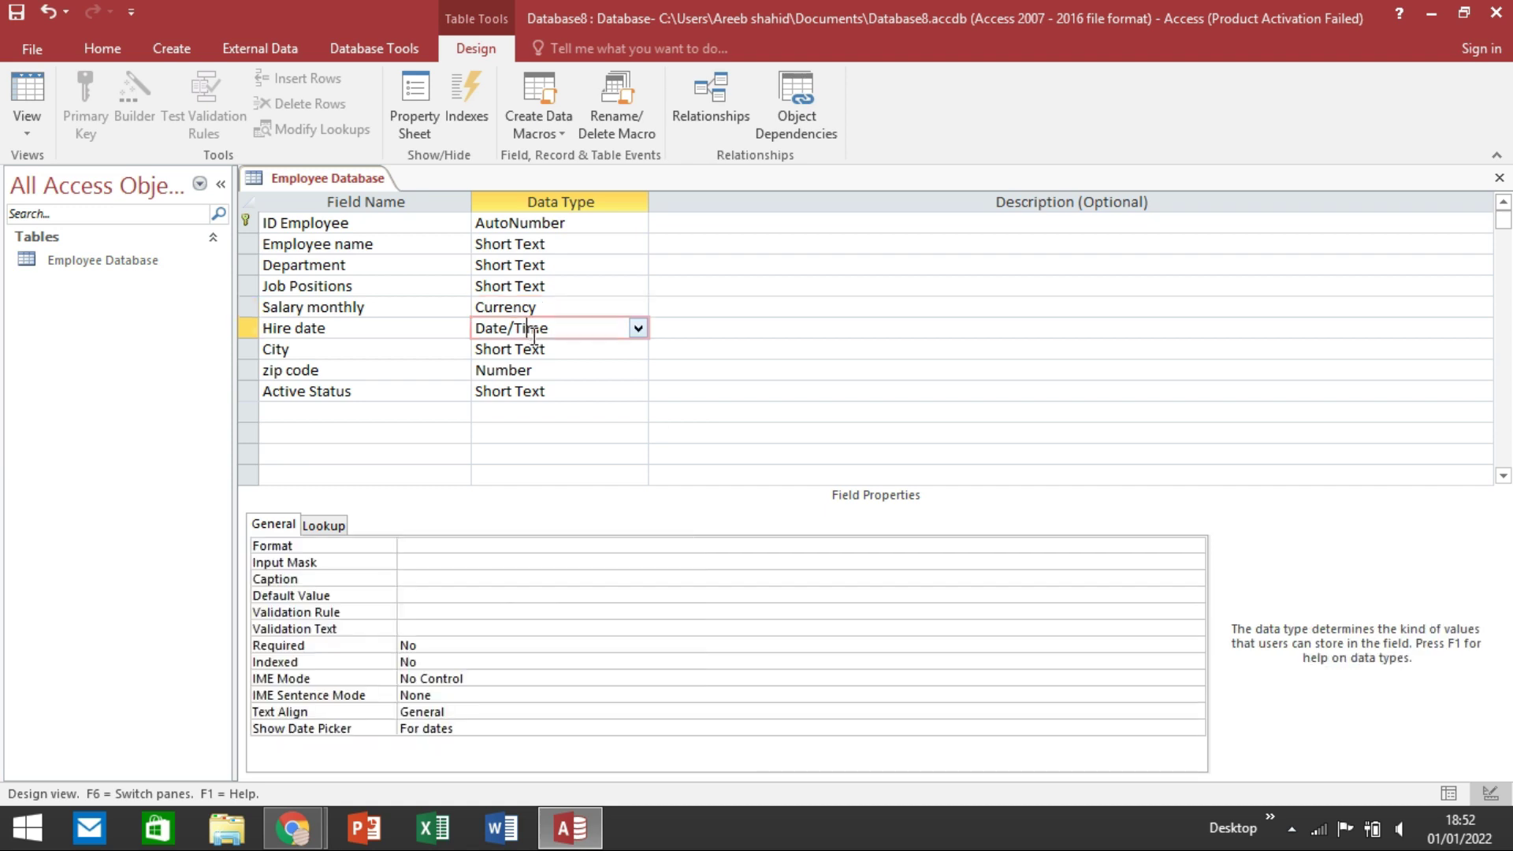
{"action": "left_click", "coordinate": [430, 596]}
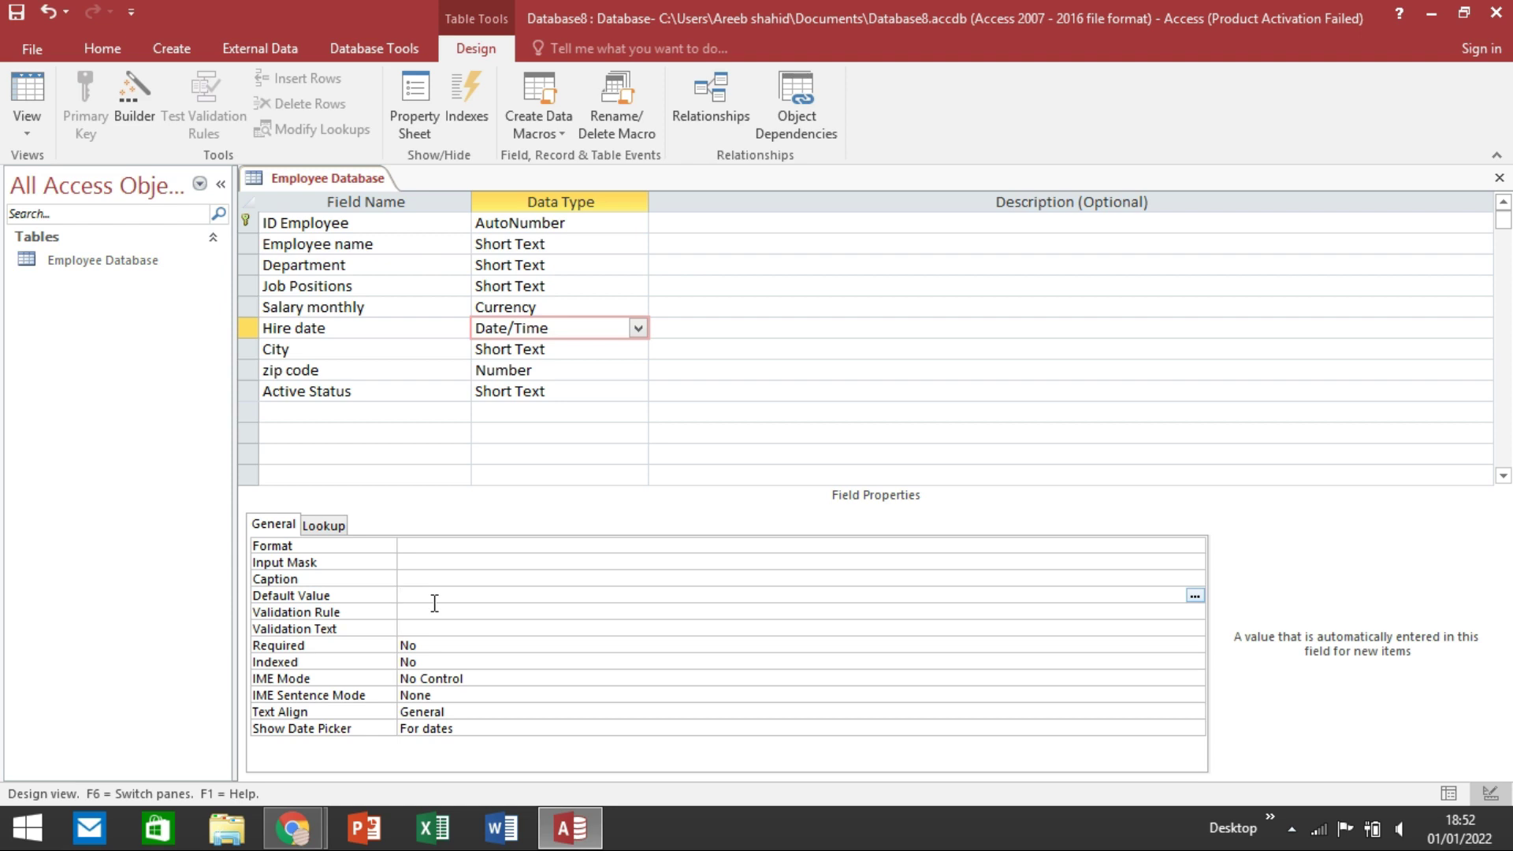
{"action": "type", "text": "1/jan/2022"}
{"action": "left_click", "coordinate": [451, 612]}
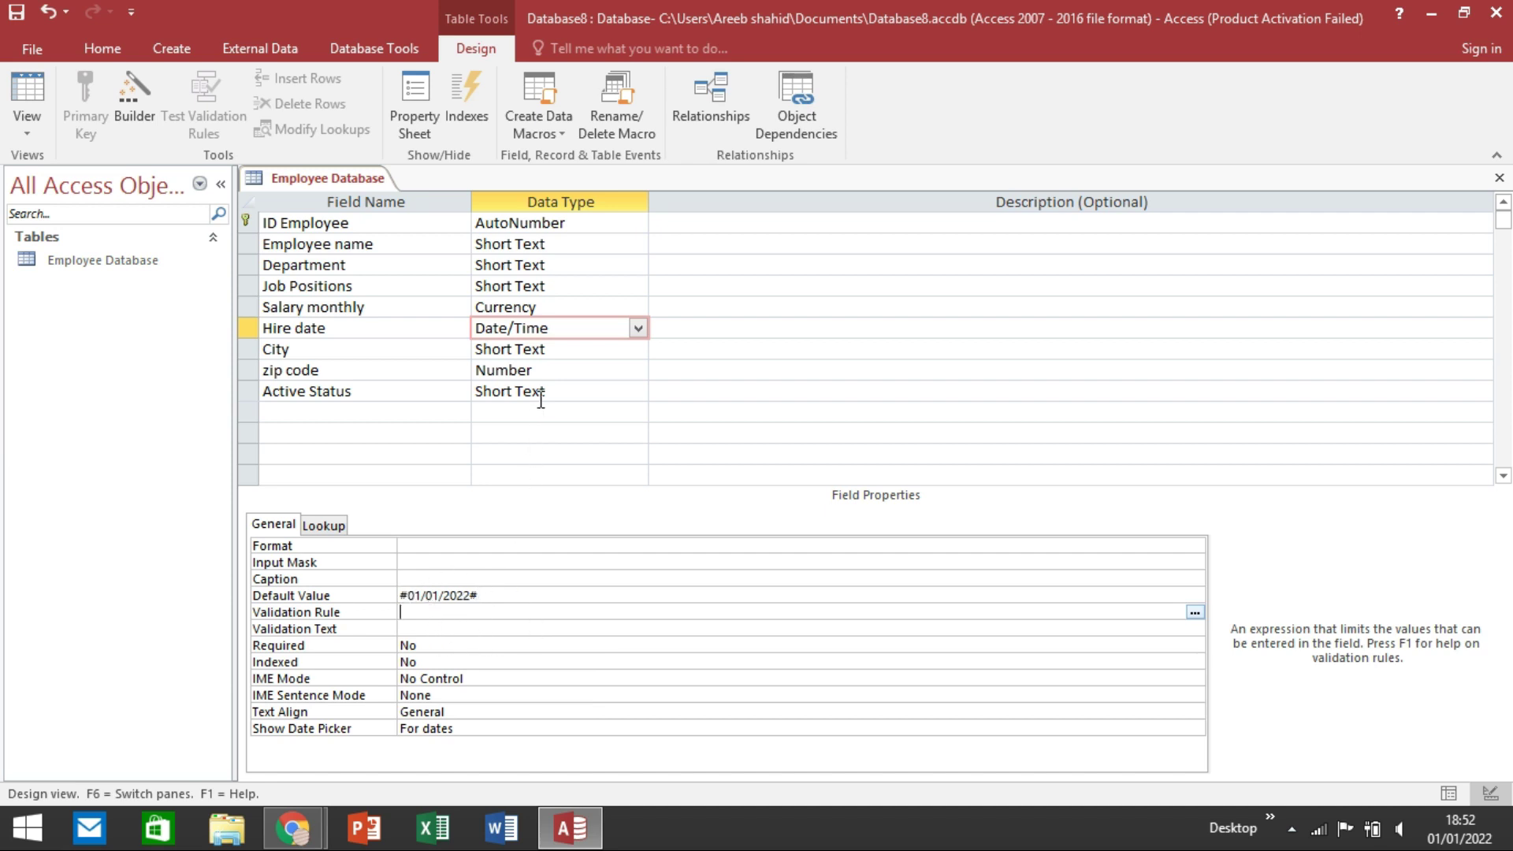
Step: Set the default value of the City field to Lahore
{"action": "left_click", "coordinate": [561, 349]}
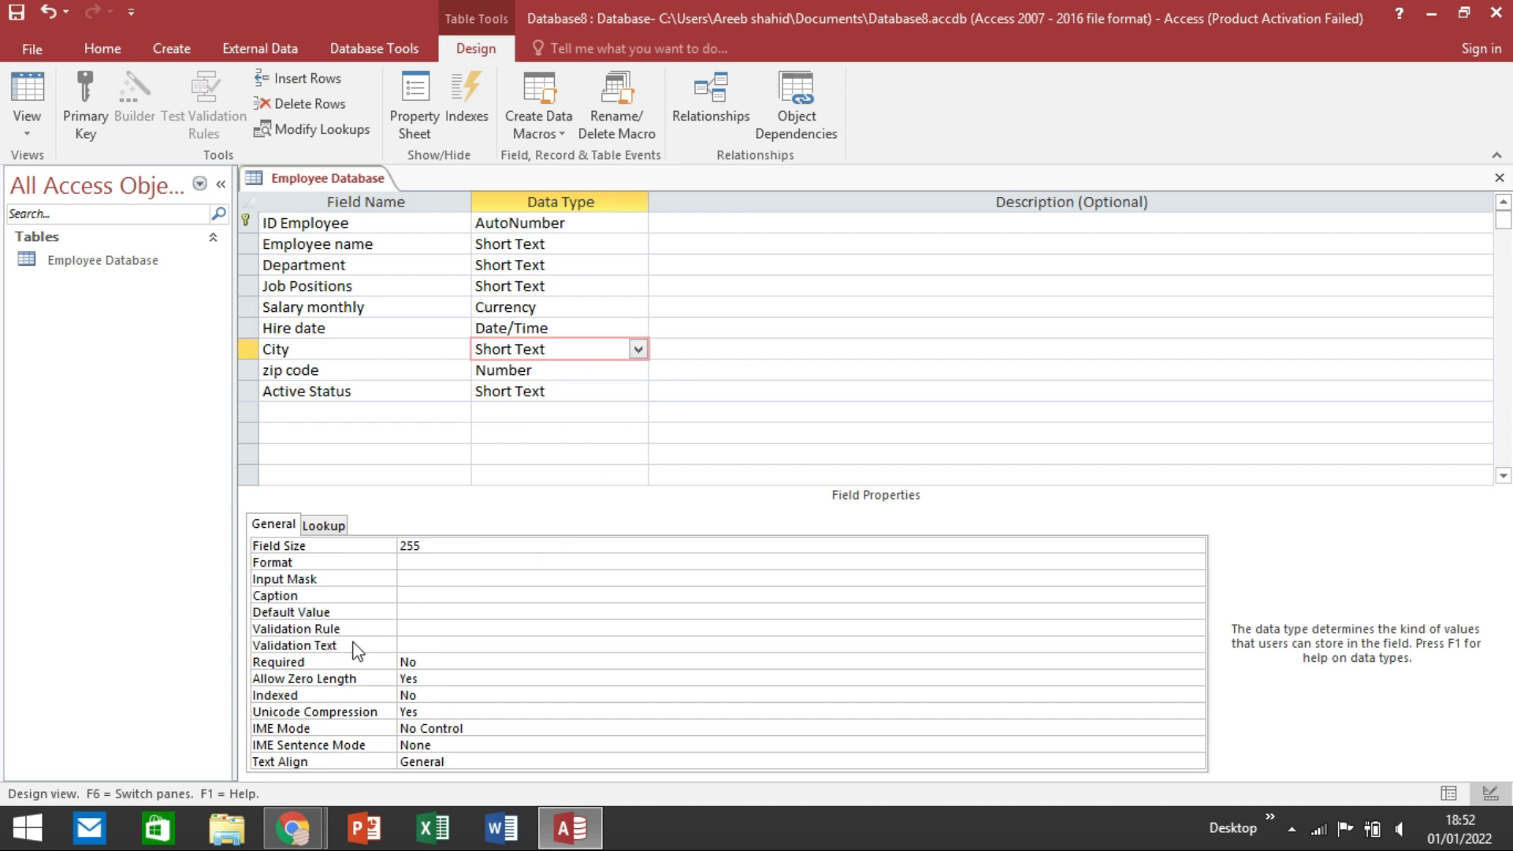
{"action": "left_click", "coordinate": [420, 644]}
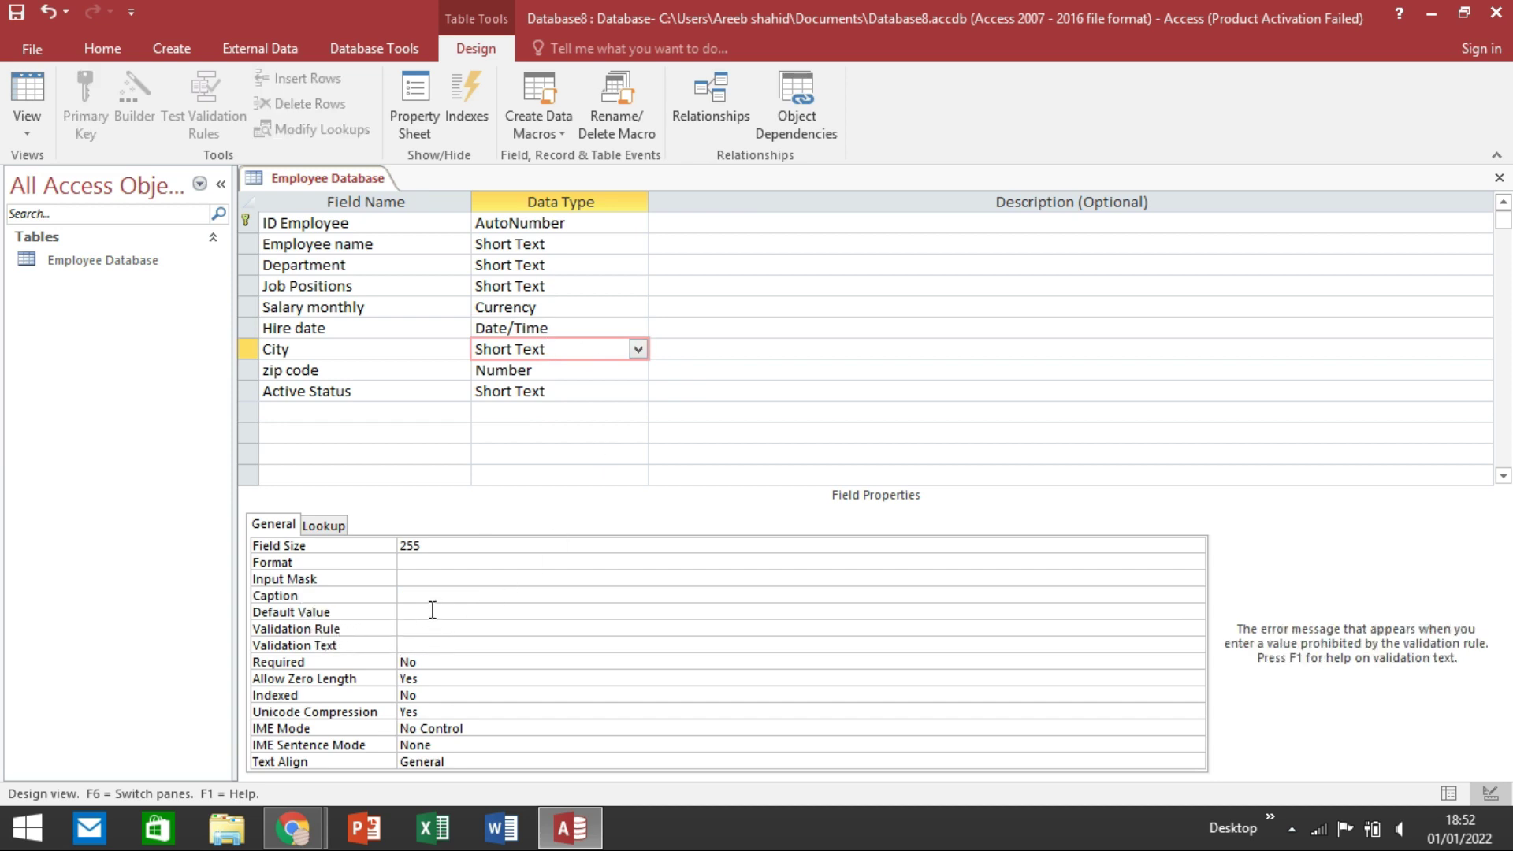
{"action": "left_click", "coordinate": [432, 611]}
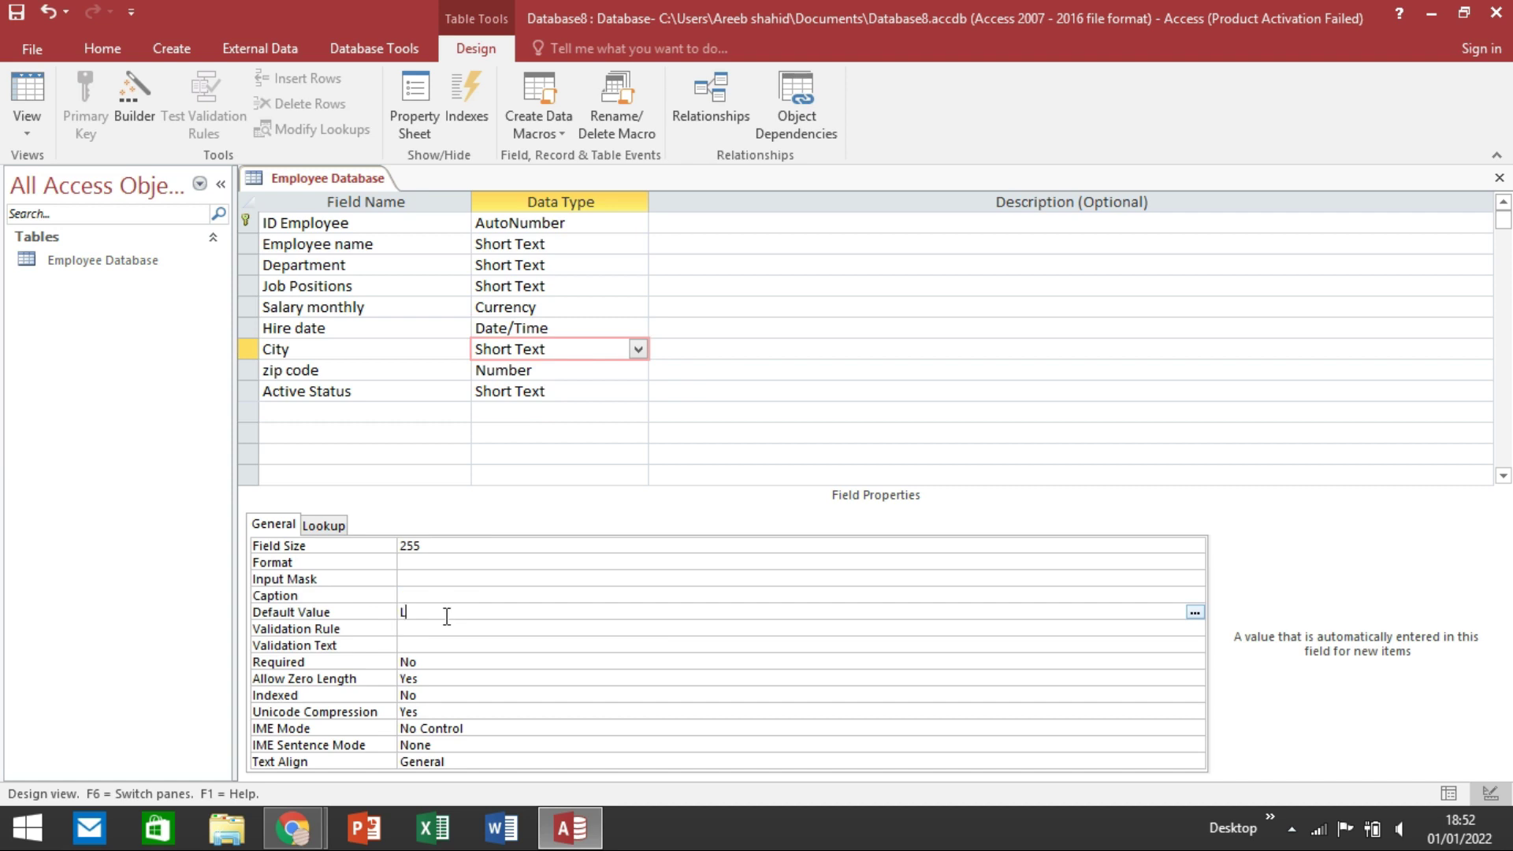
{"action": "type", "text": "Lahore"}
{"action": "left_click", "coordinate": [529, 646]}
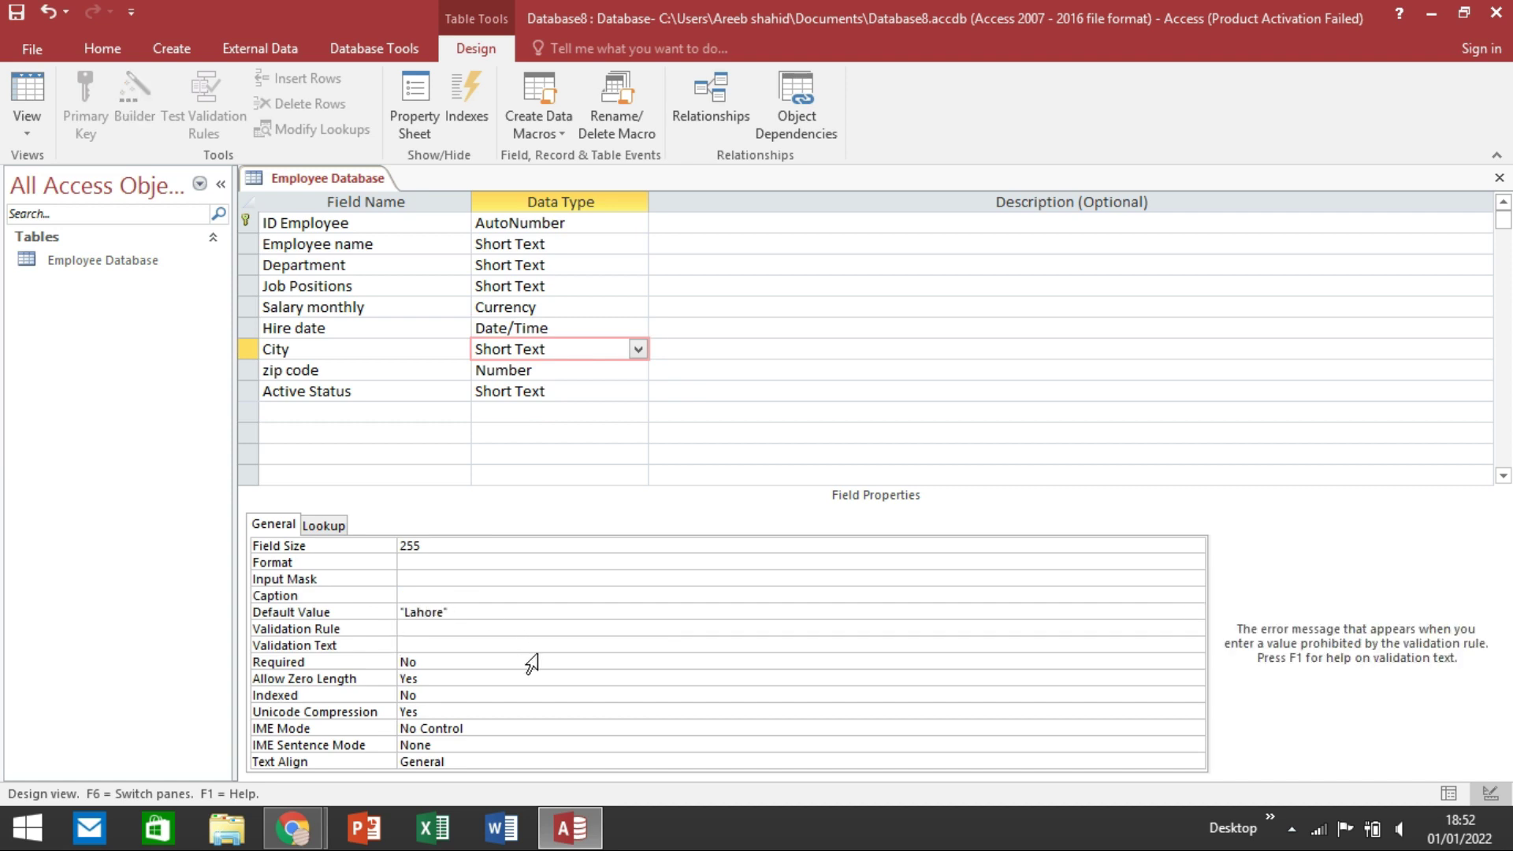
Step: Set the default value of the zip code field to 540000
{"action": "left_click", "coordinate": [555, 372]}
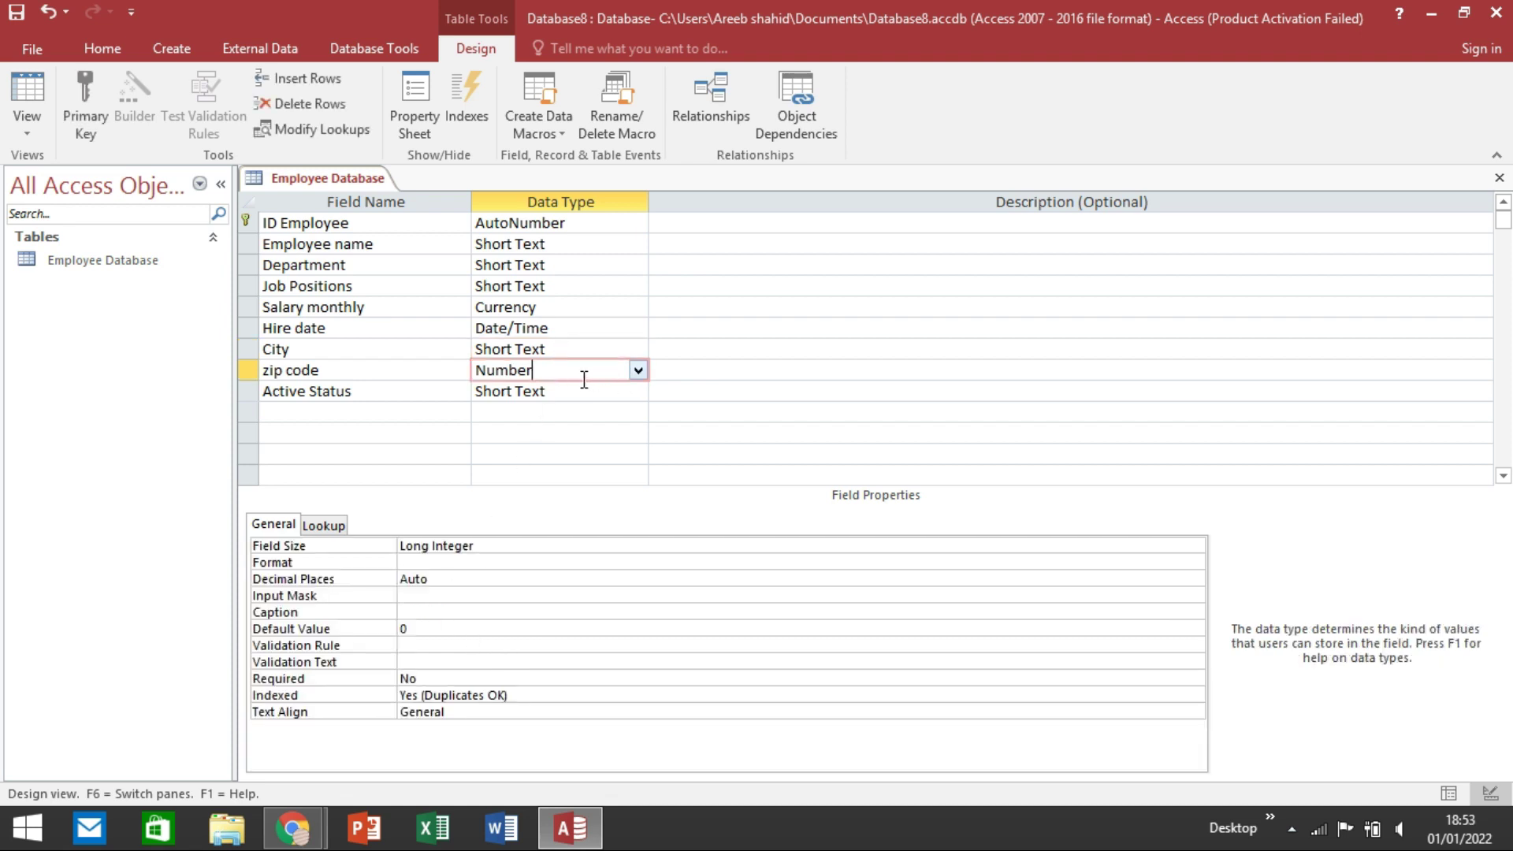
{"action": "left_click", "coordinate": [637, 370]}
{"action": "left_click", "coordinate": [637, 370]}
{"action": "left_click", "coordinate": [454, 627]}
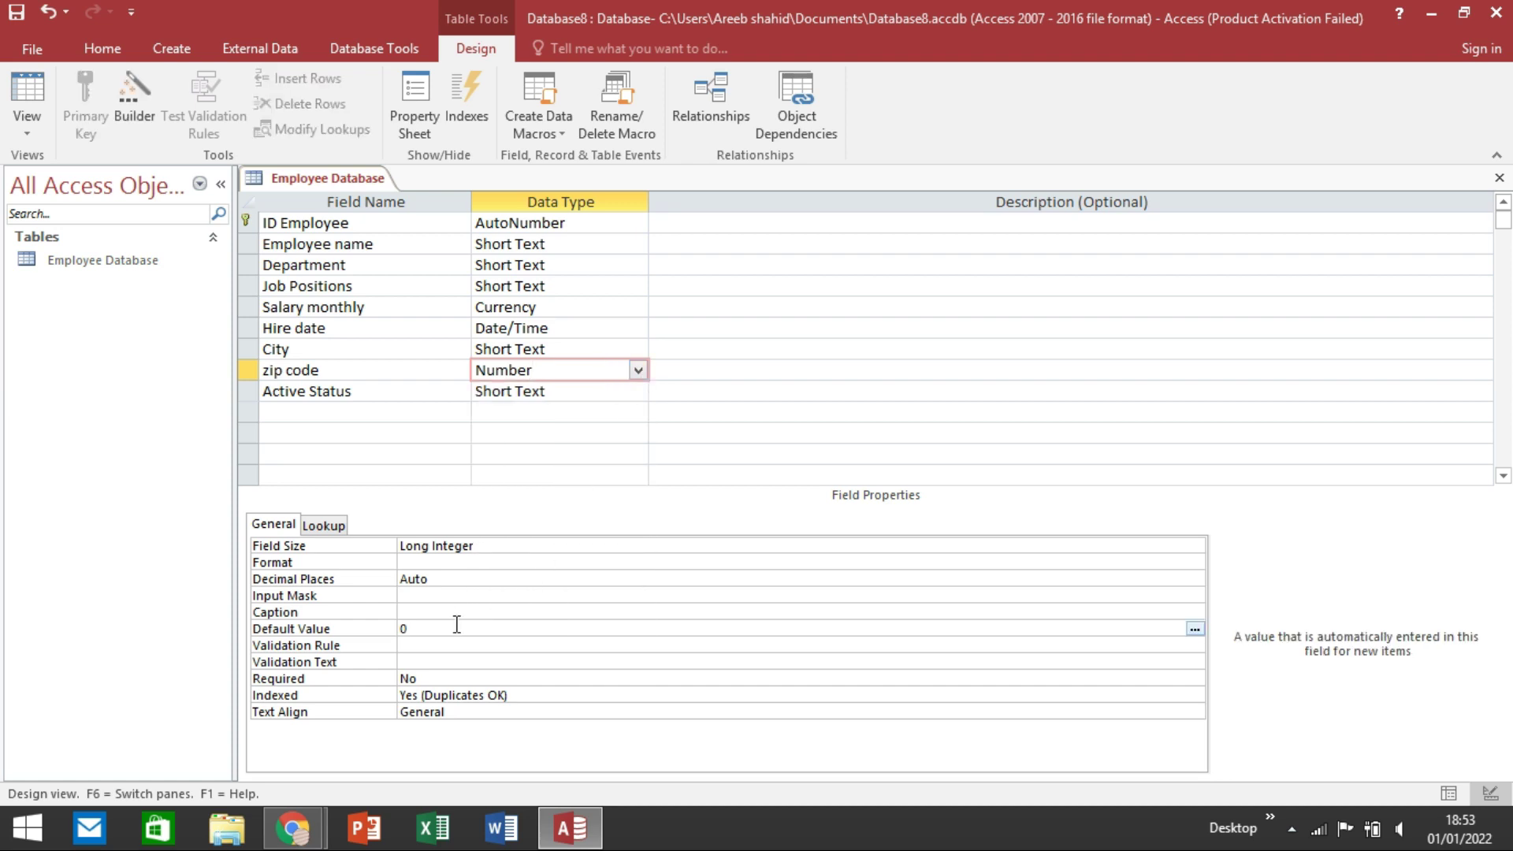
{"action": "type", "text": "540000"}
{"action": "left_click", "coordinate": [737, 393]}
Step: Start the Lookup Wizard for the Active Status field and choose to type in its values
{"action": "left_click", "coordinate": [600, 393]}
{"action": "left_click", "coordinate": [637, 391]}
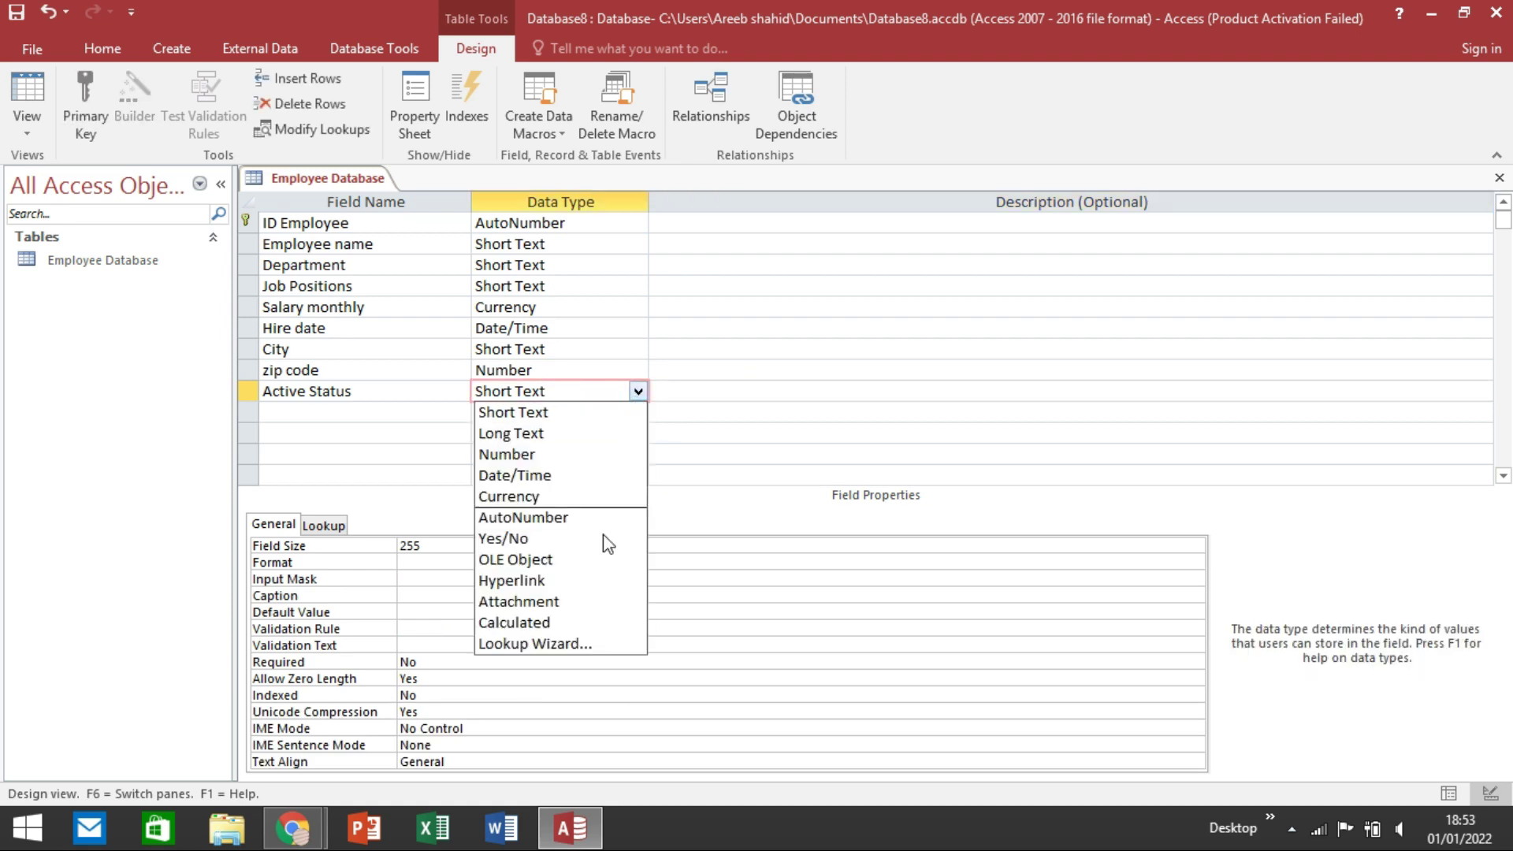
{"action": "left_click", "coordinate": [564, 645]}
{"action": "left_click", "coordinate": [684, 309]}
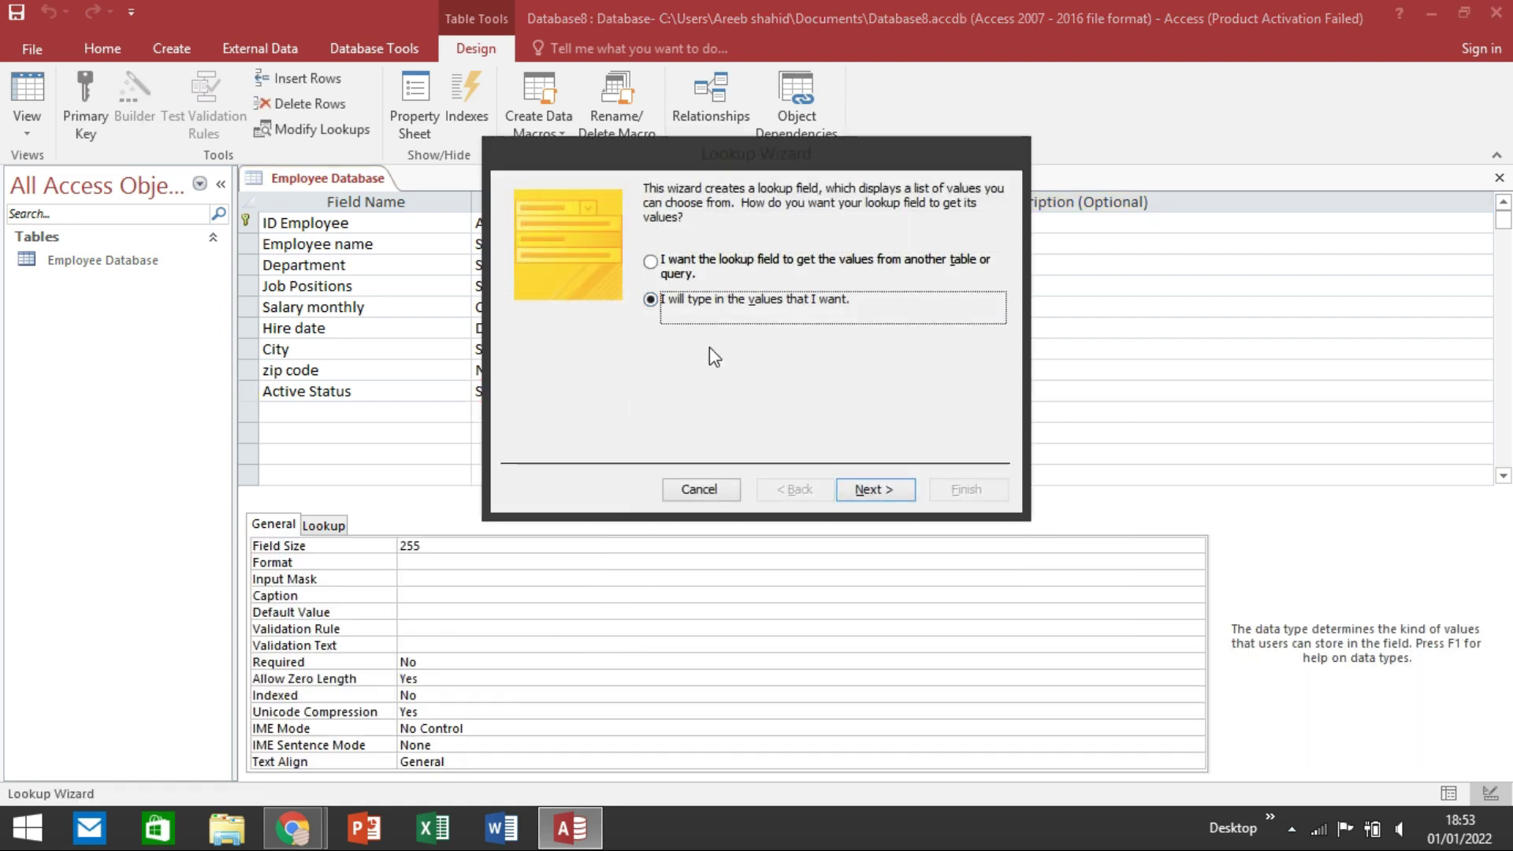
{"action": "left_click", "coordinate": [862, 489]}
Step: Enter In progress, Not progress and Maybe as the Active Status lookup values and finish the wizard
{"action": "left_click", "coordinate": [587, 320]}
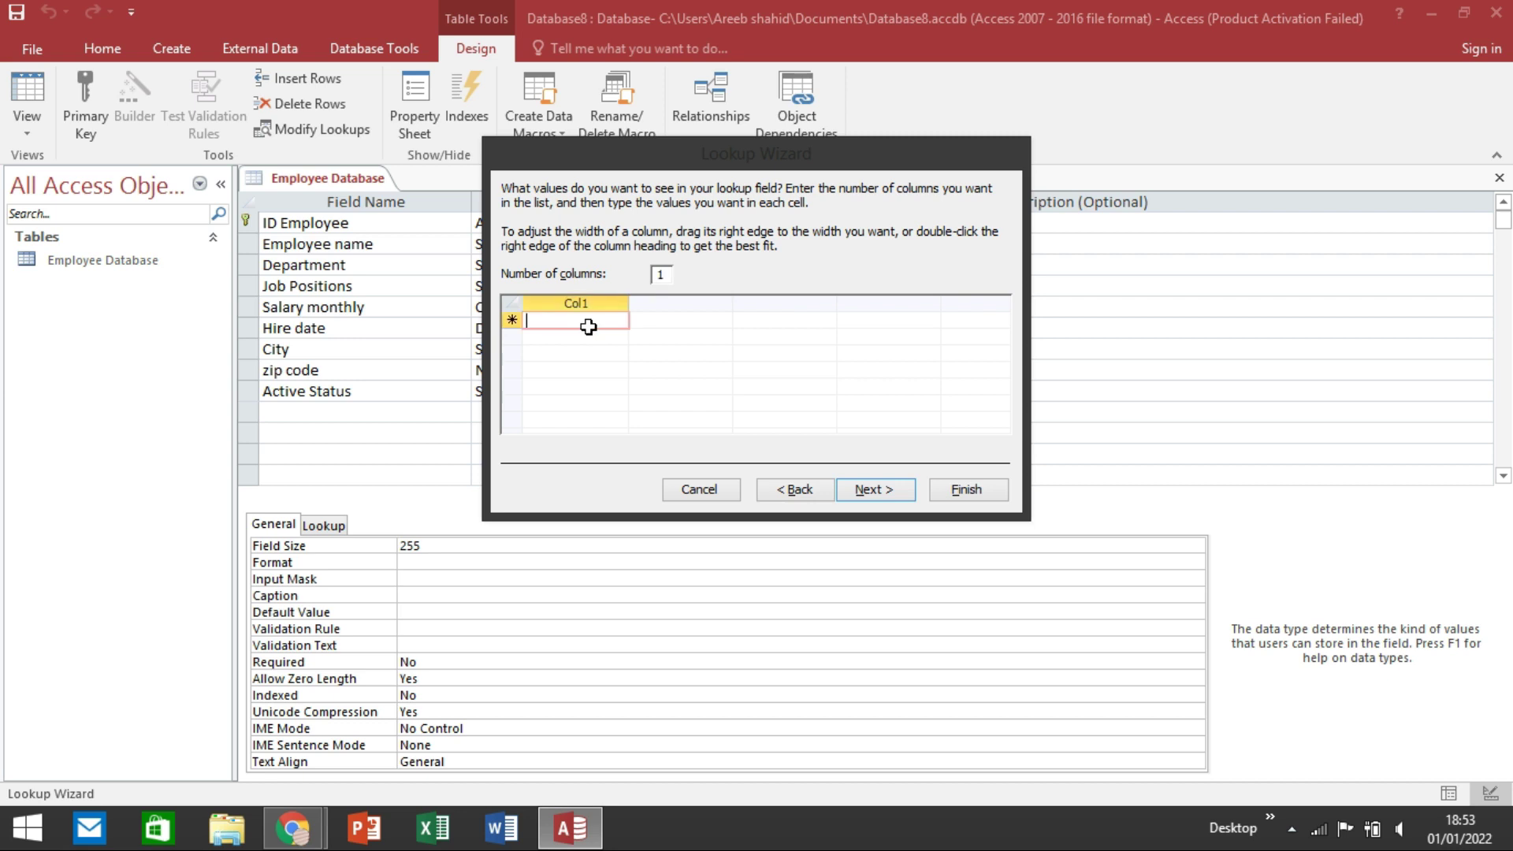
{"action": "type", "text": "In"}
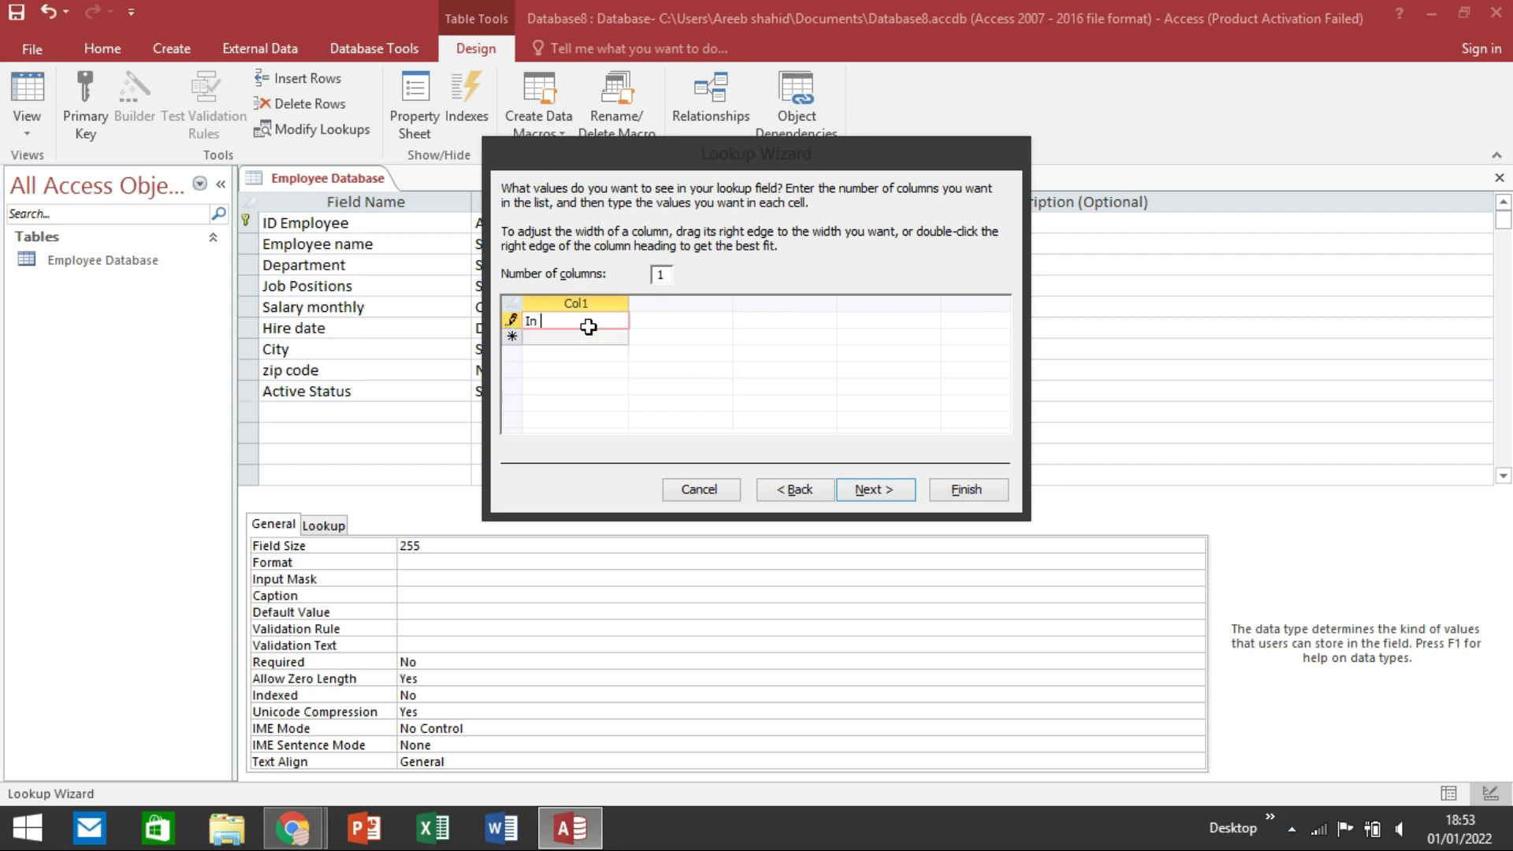
{"action": "type", "text": " progress"}
{"action": "key", "text": "Tab"}
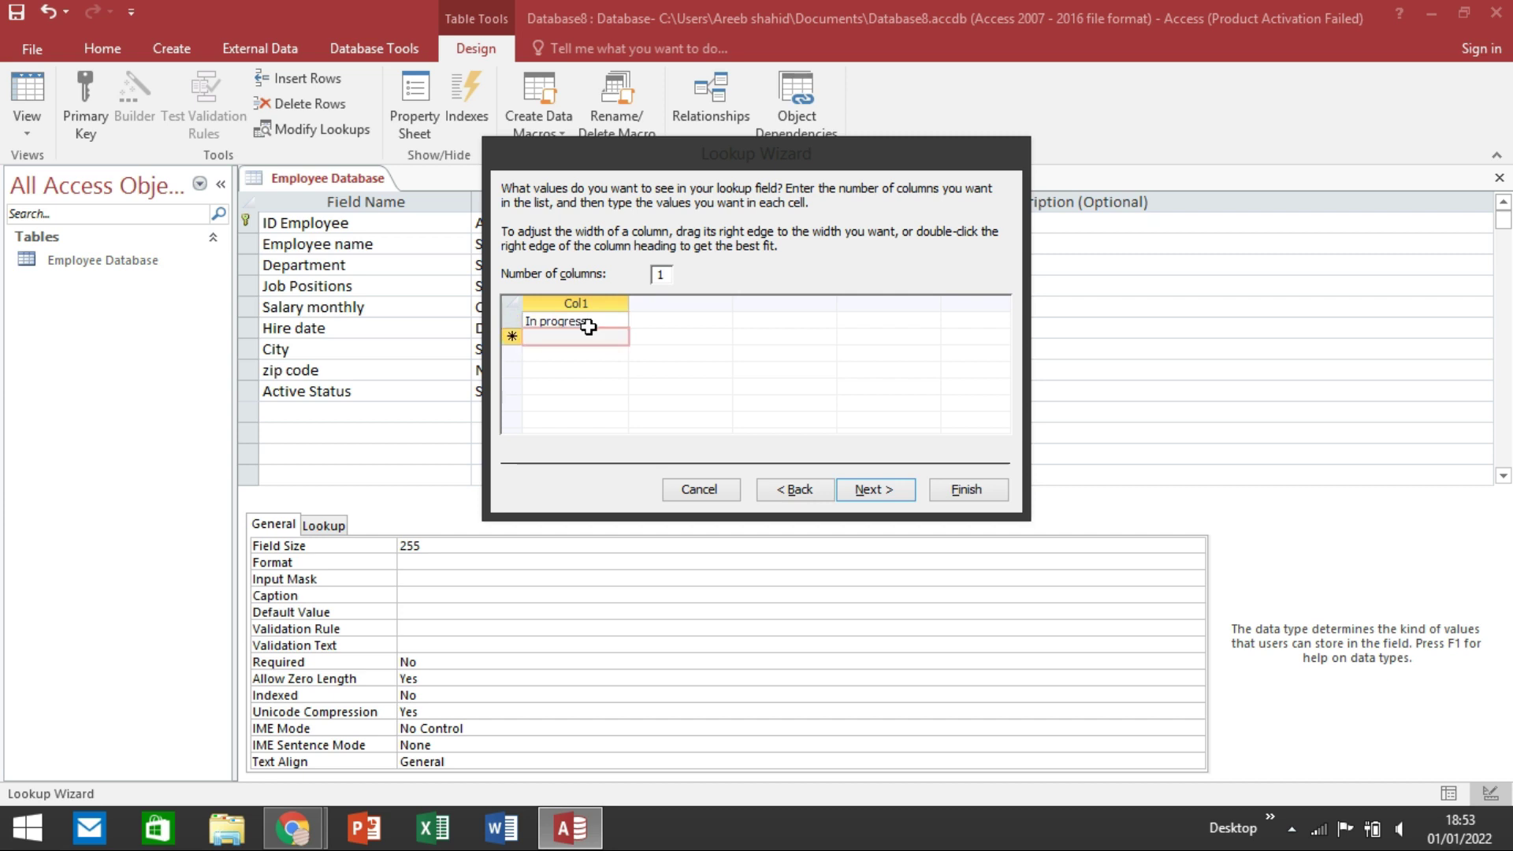
{"action": "type", "text": "Not progress"}
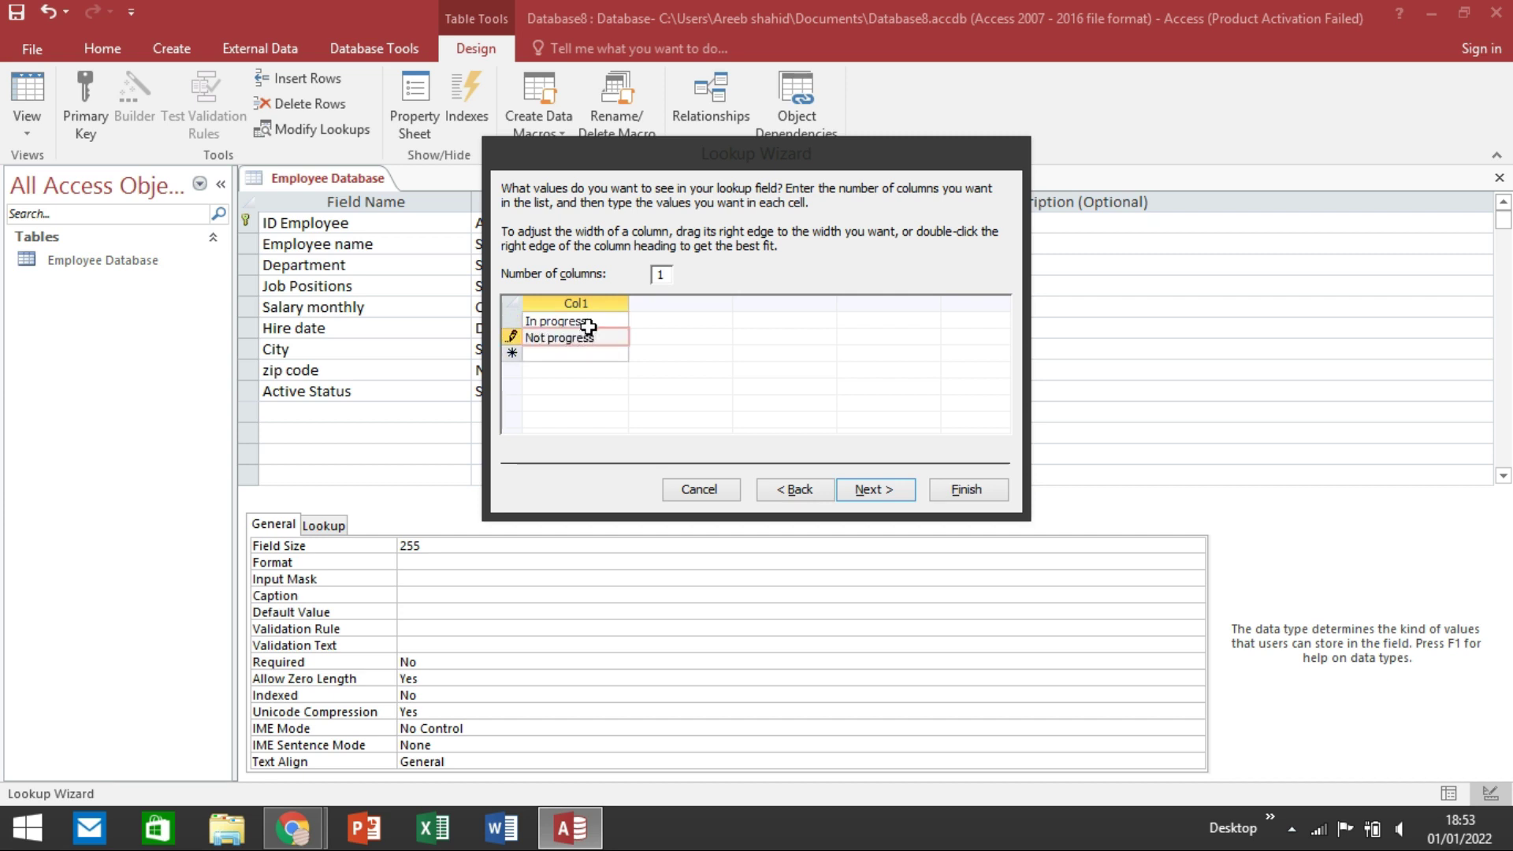
{"action": "key", "text": "Tab"}
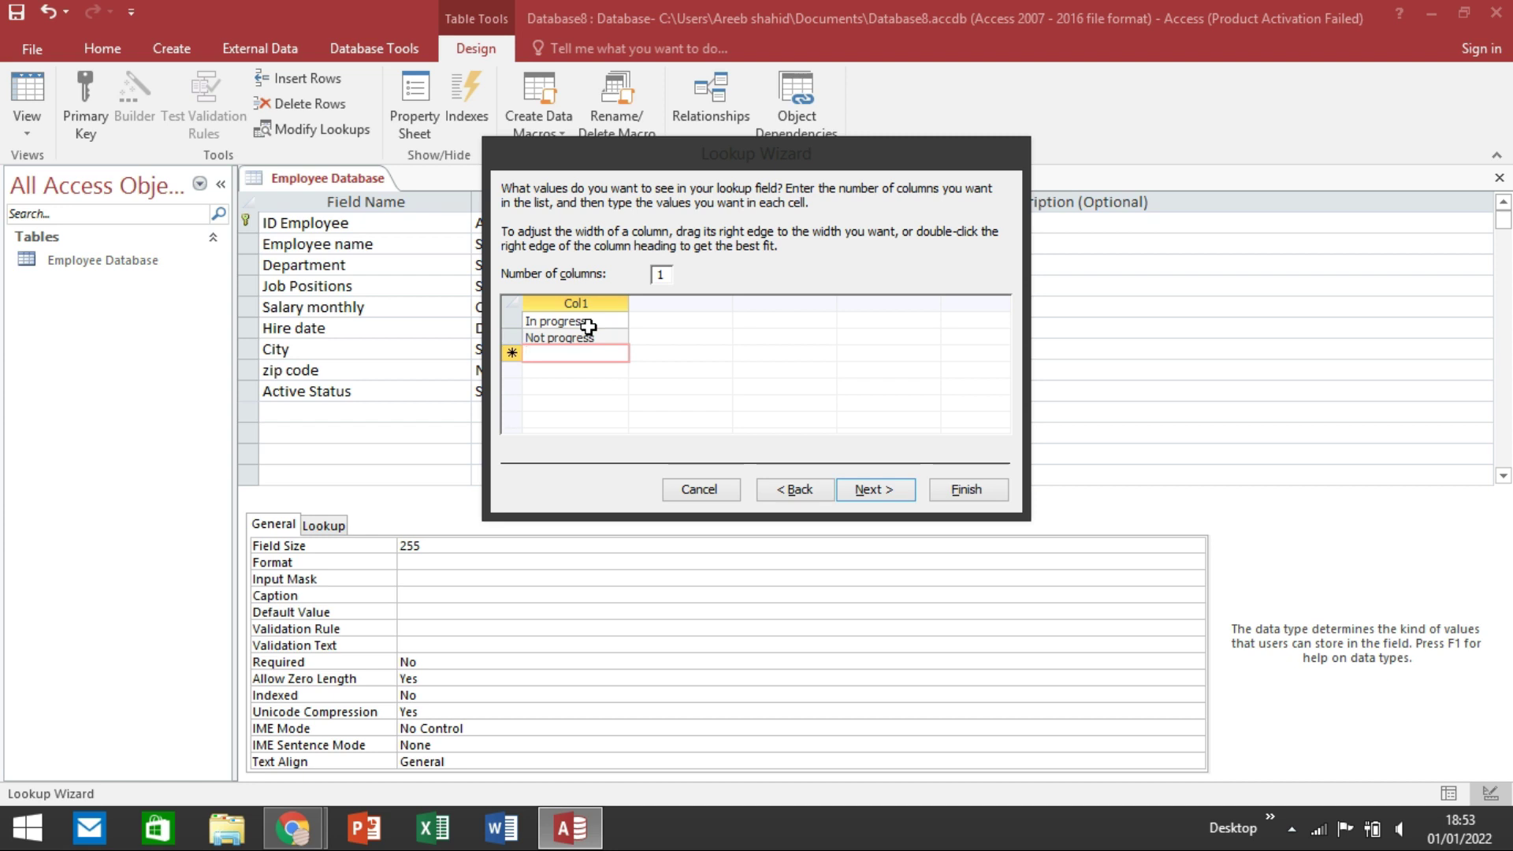
{"action": "type", "text": "Maybe"}
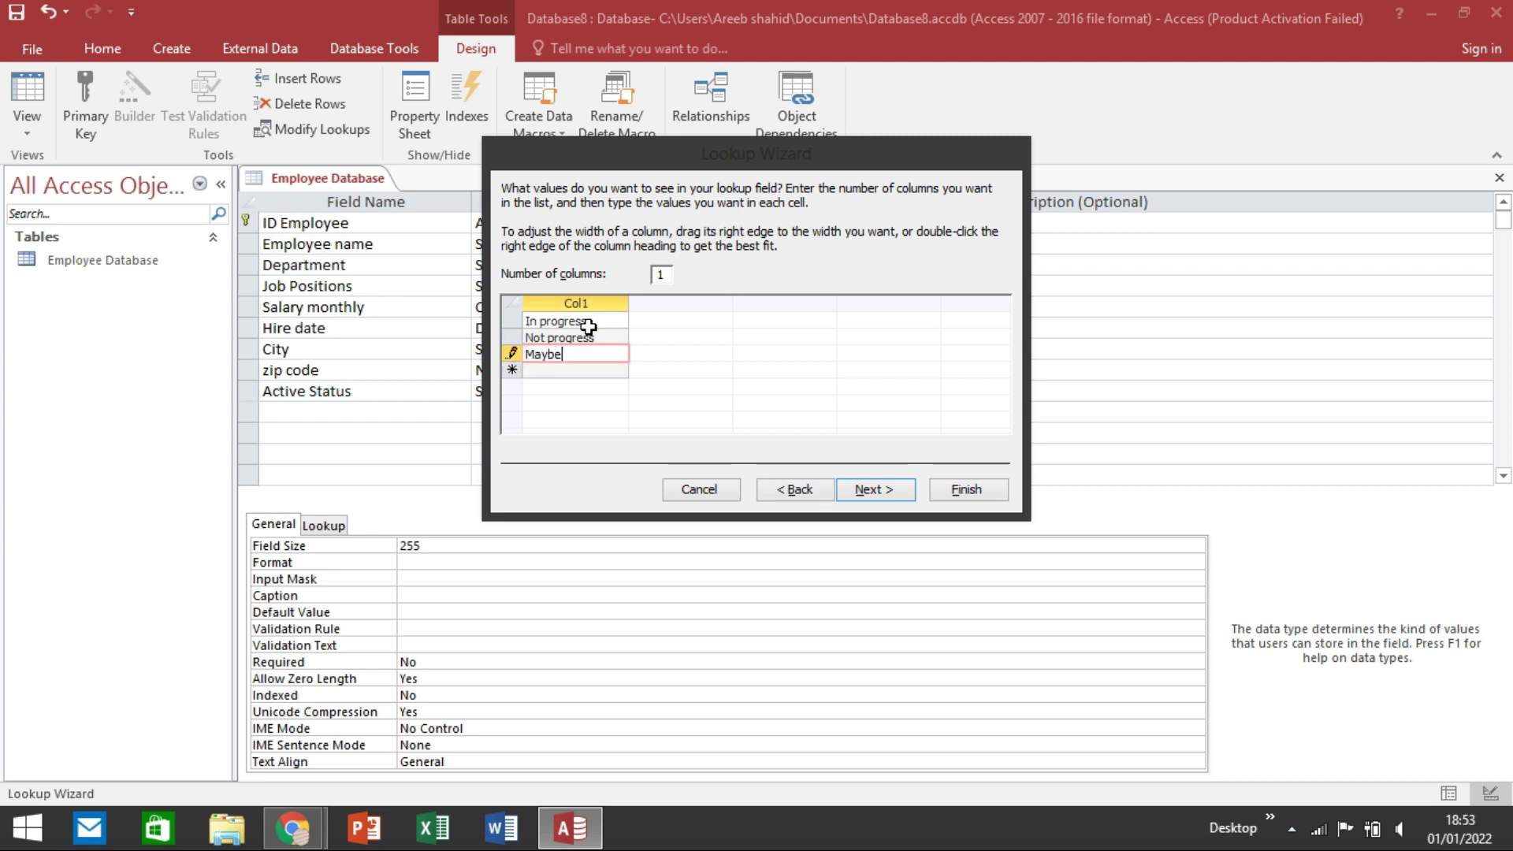
{"action": "left_click", "coordinate": [876, 484]}
{"action": "left_click", "coordinate": [967, 490]}
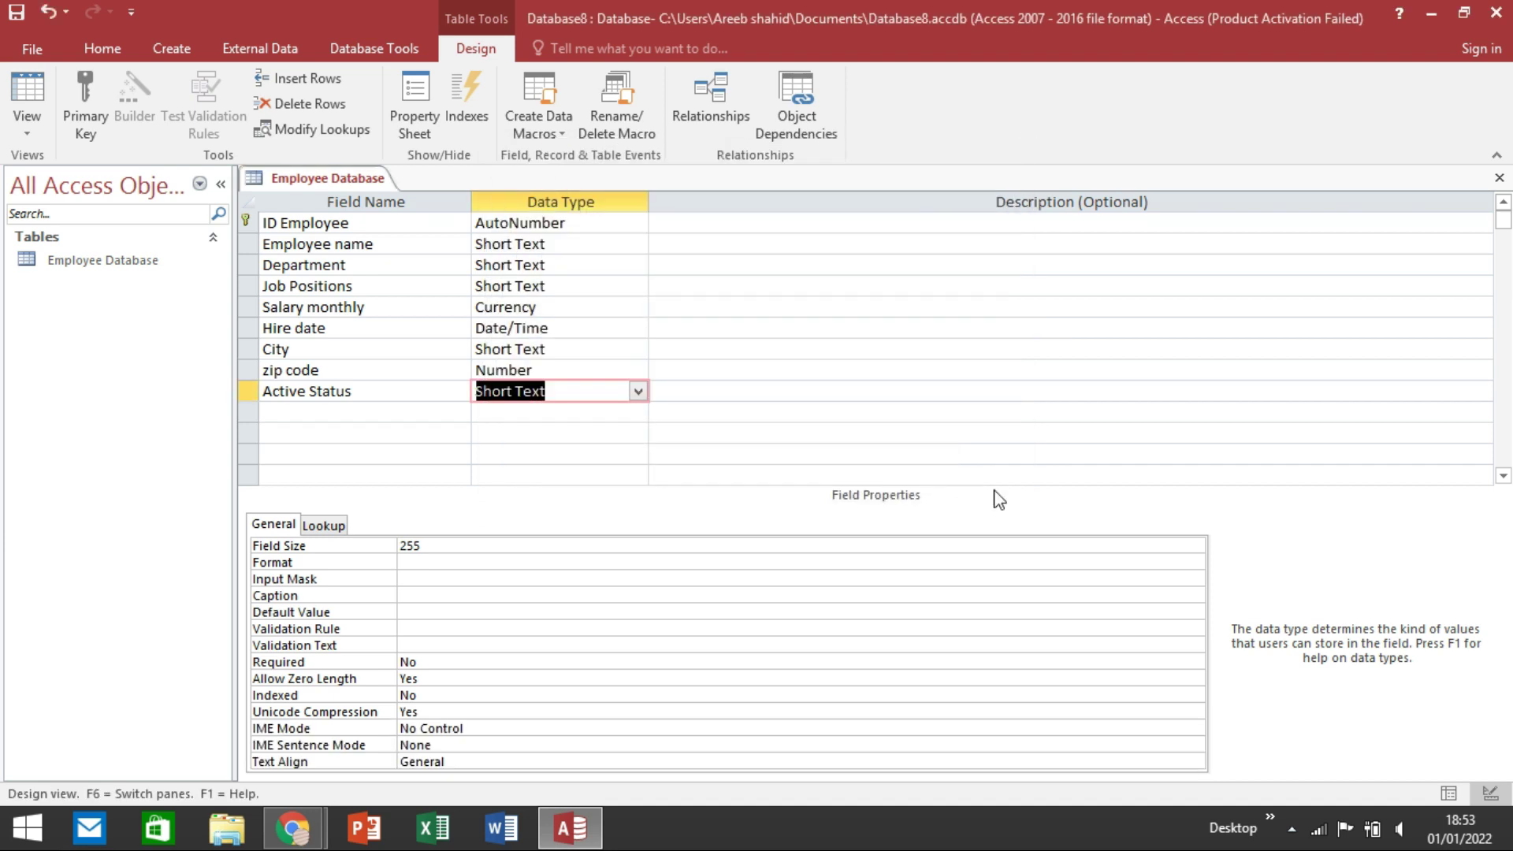
Step: Switch the Employee Database table to Datasheet View, saving the table design
{"action": "left_click", "coordinate": [32, 126]}
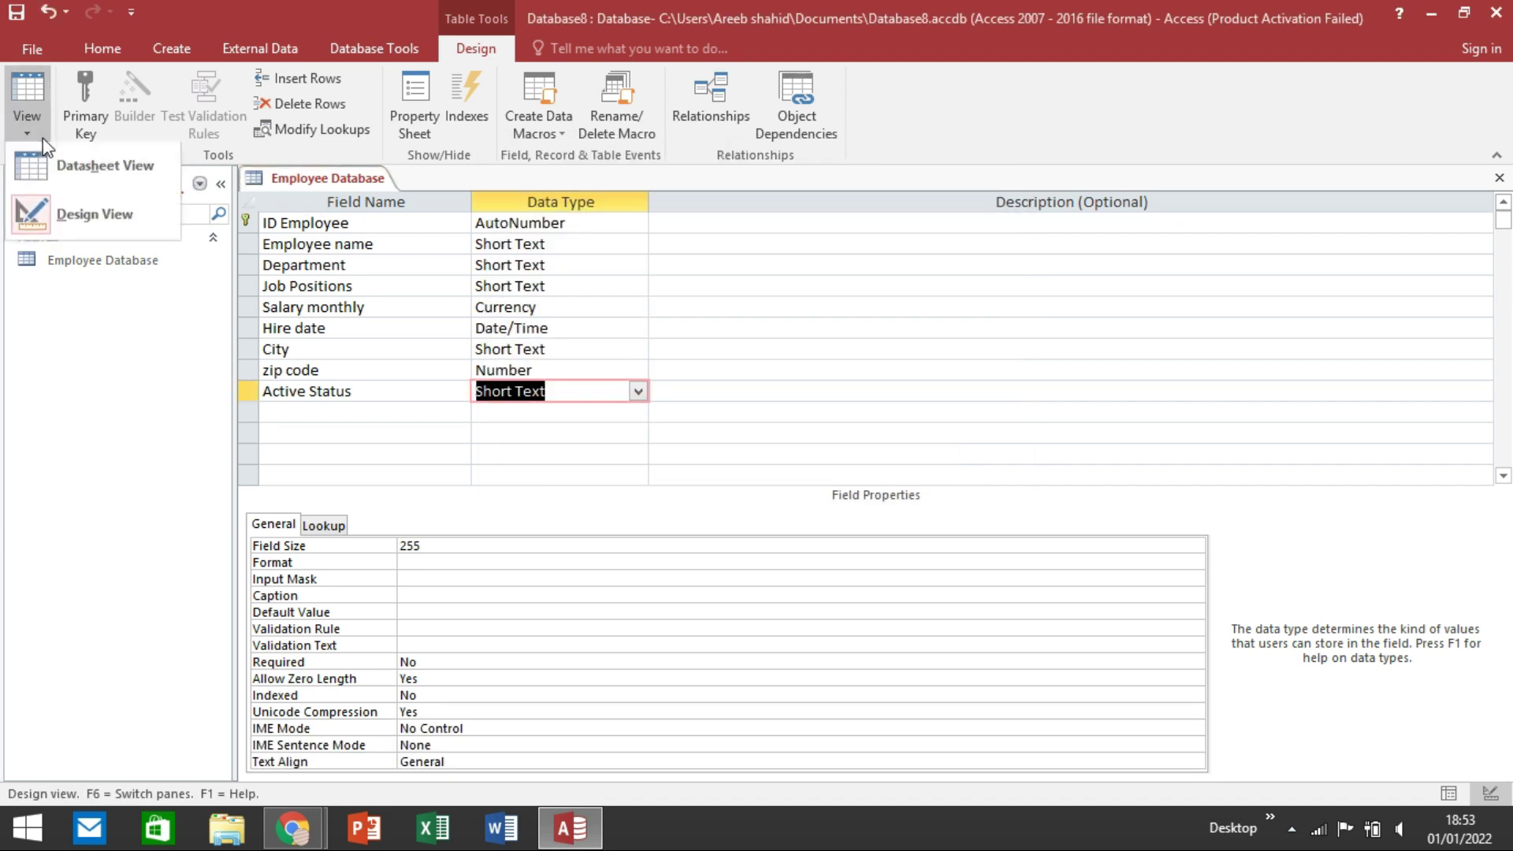
{"action": "left_click", "coordinate": [60, 162]}
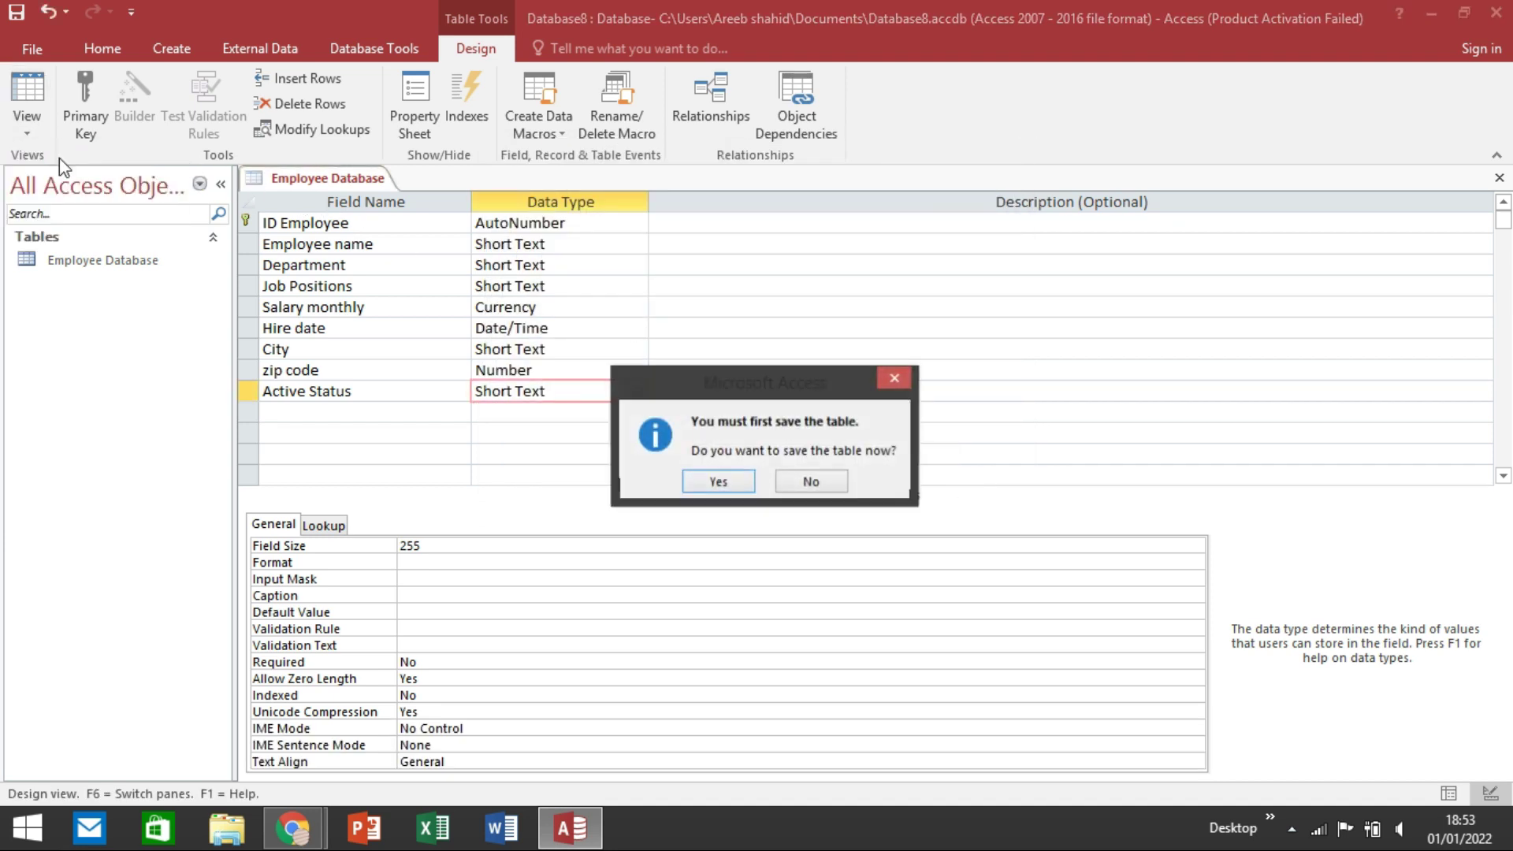
{"action": "left_click", "coordinate": [720, 483]}
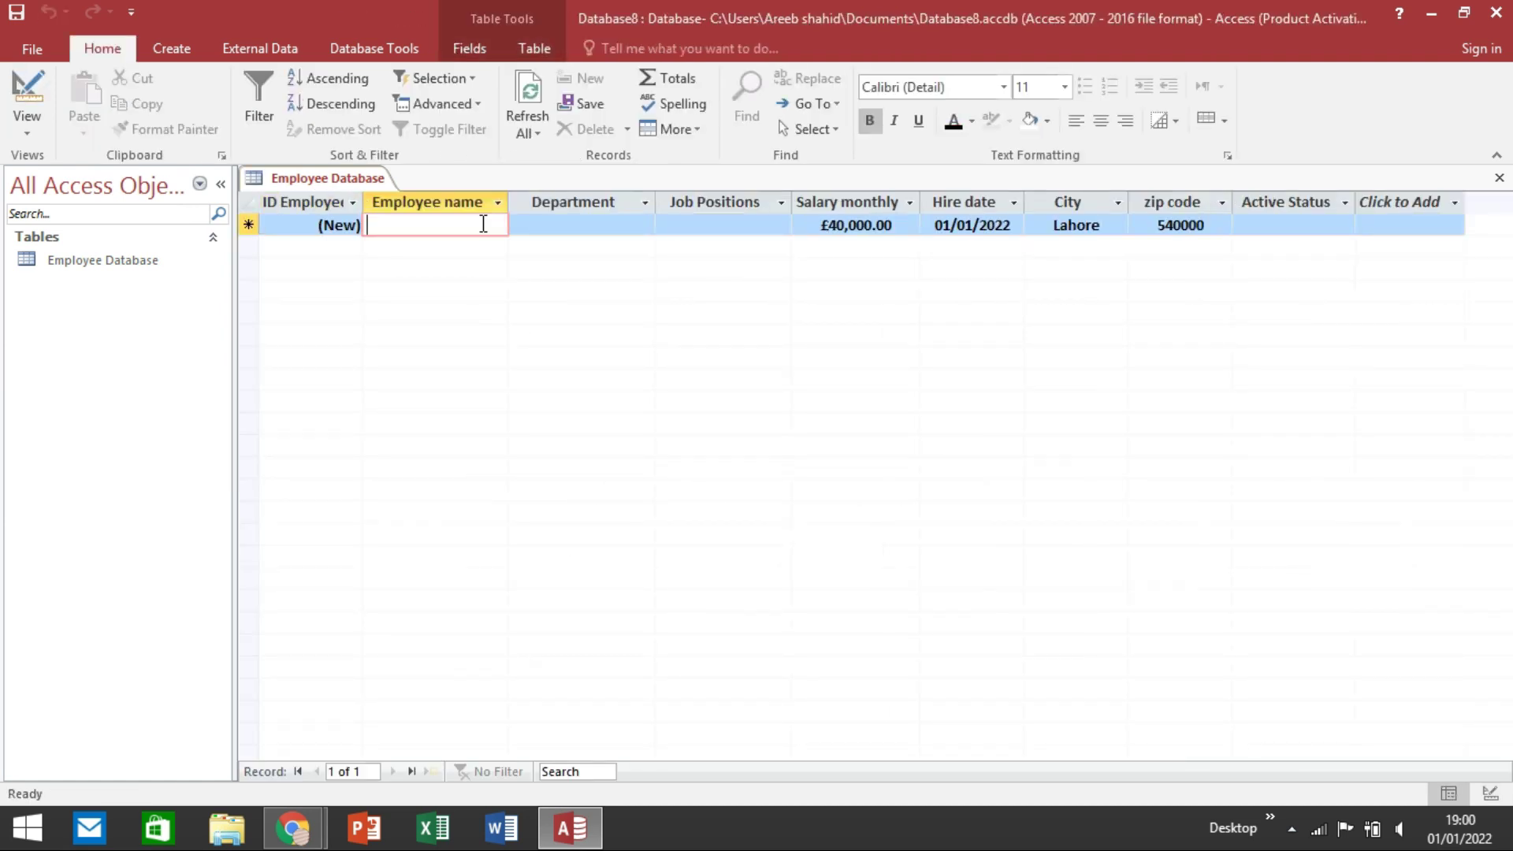
Step: Fill in the first record with the employee's name, department Accounting, job position Senior and active status In progress
{"action": "type", "text": "Hamza"}
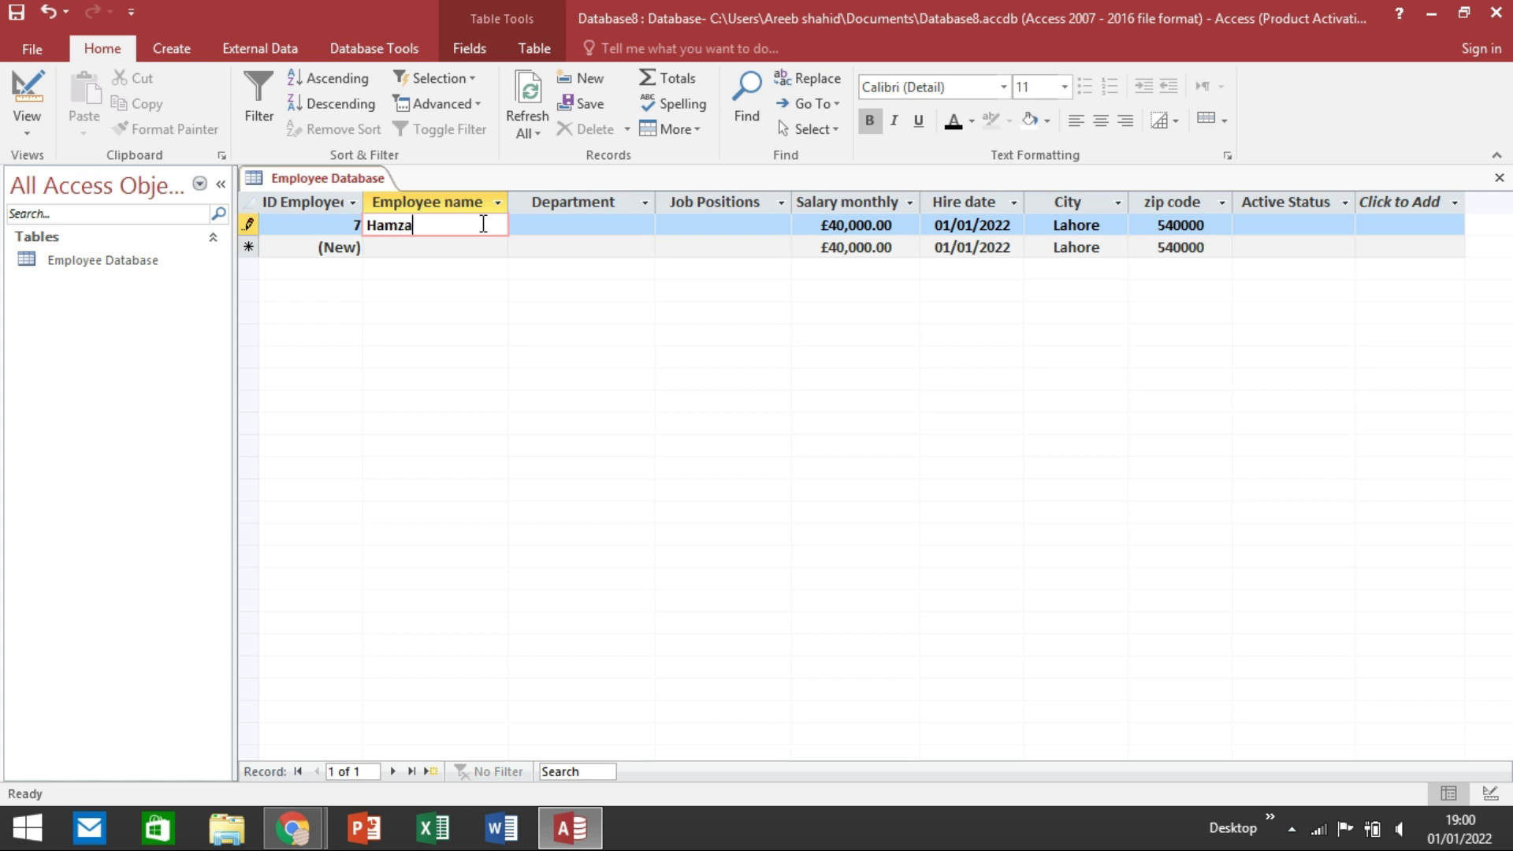
{"action": "key", "text": "Tab"}
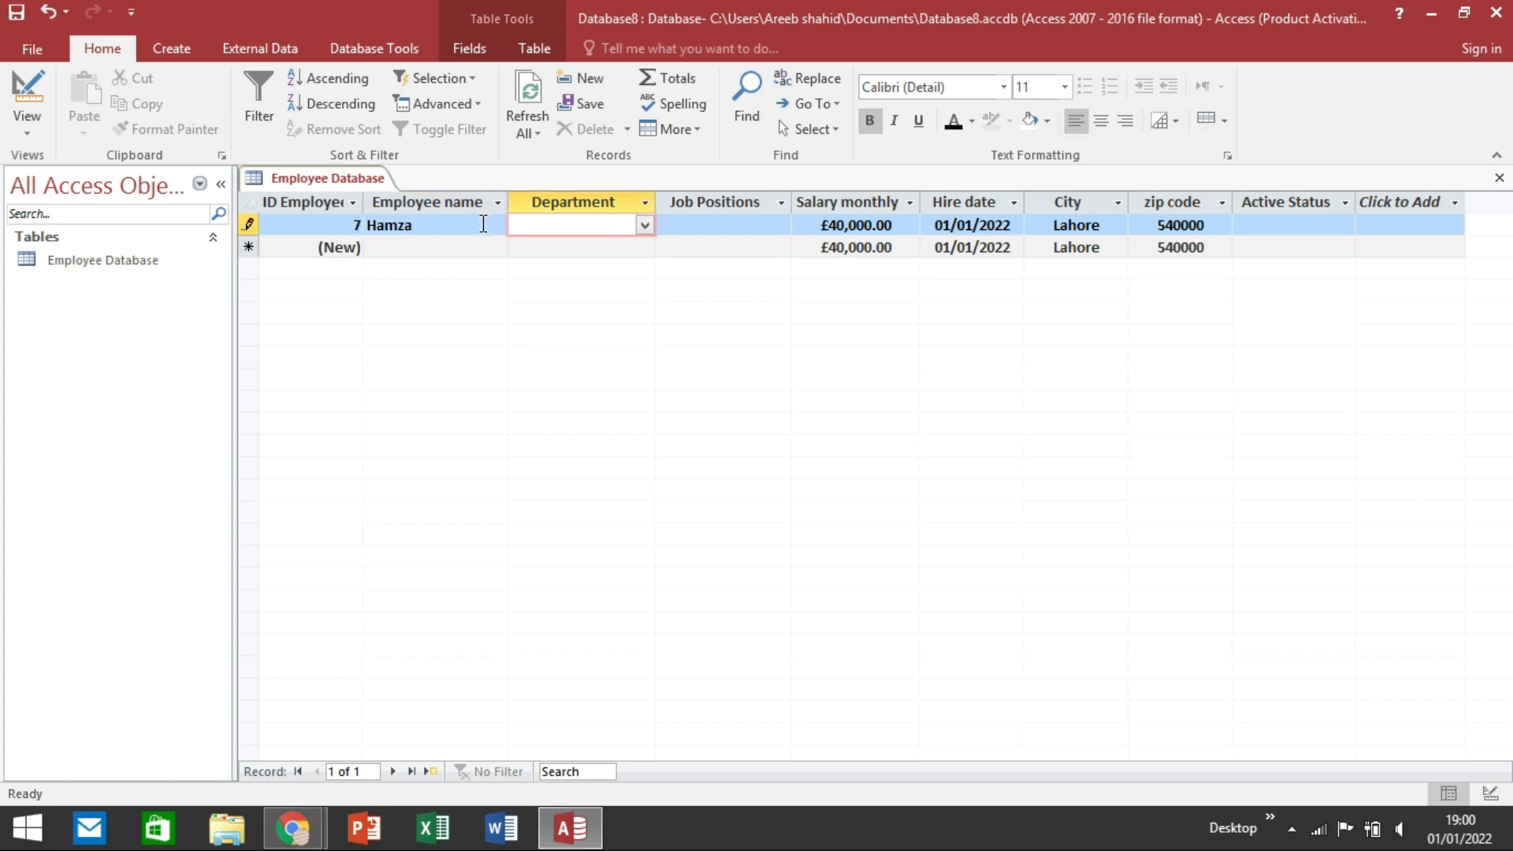
{"action": "left_click", "coordinate": [645, 225]}
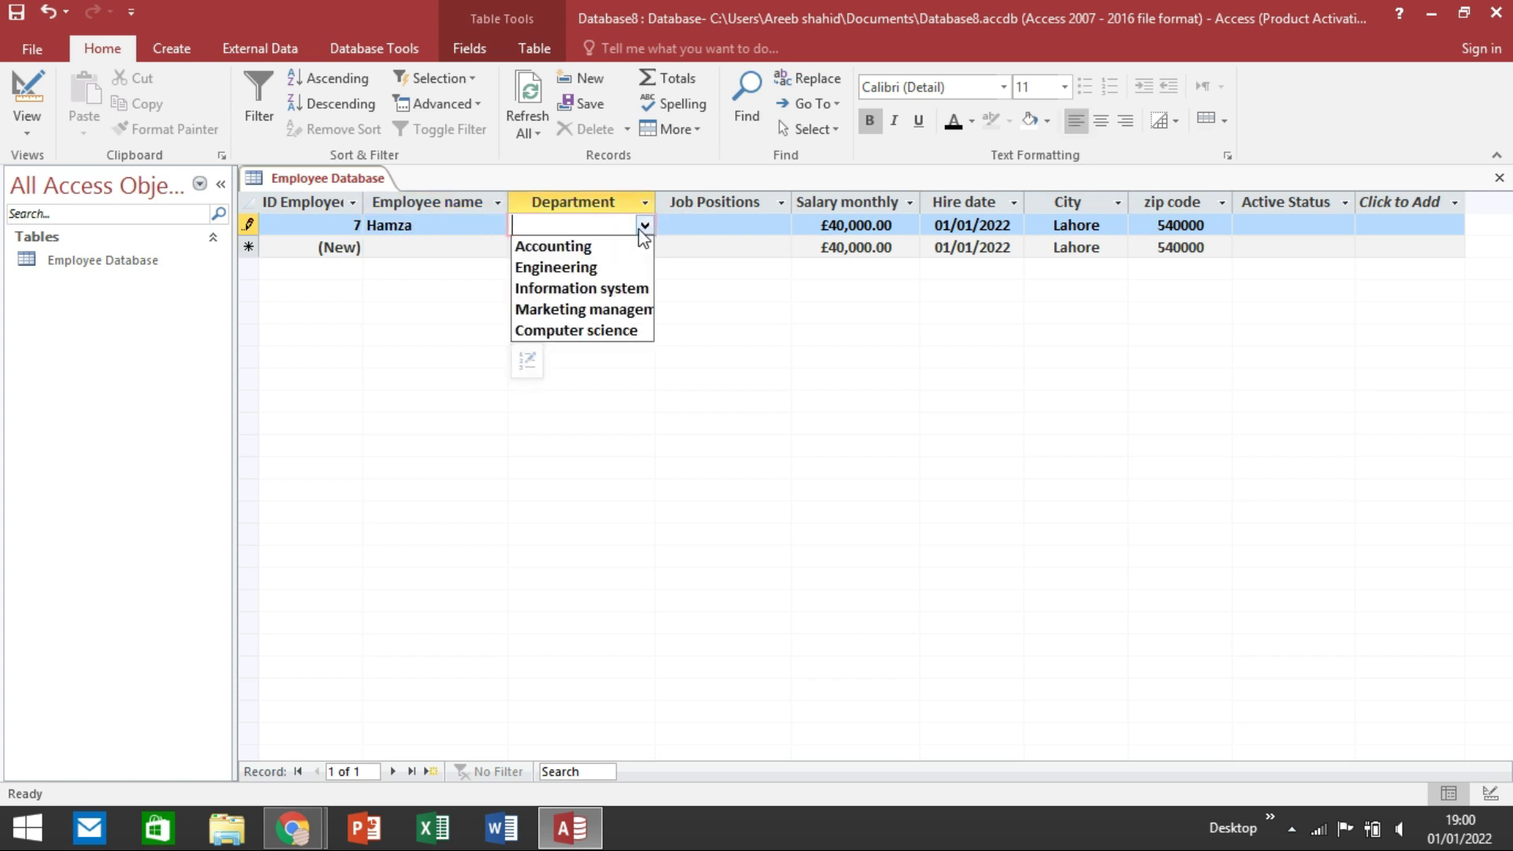
{"action": "left_click", "coordinate": [601, 248]}
{"action": "key", "text": "Tab"}
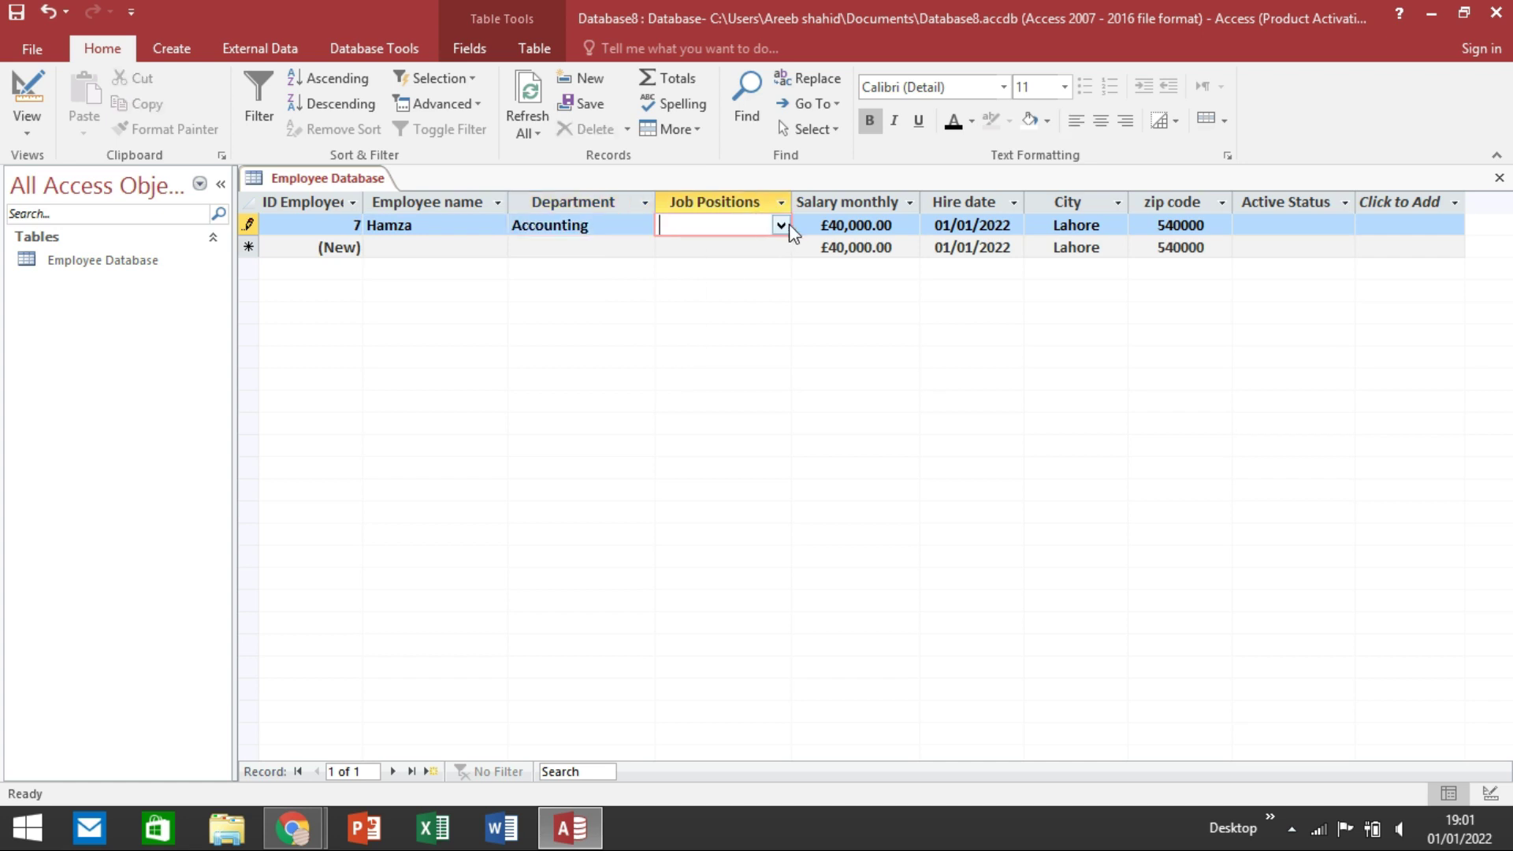
{"action": "left_click", "coordinate": [781, 226]}
{"action": "left_click", "coordinate": [761, 287]}
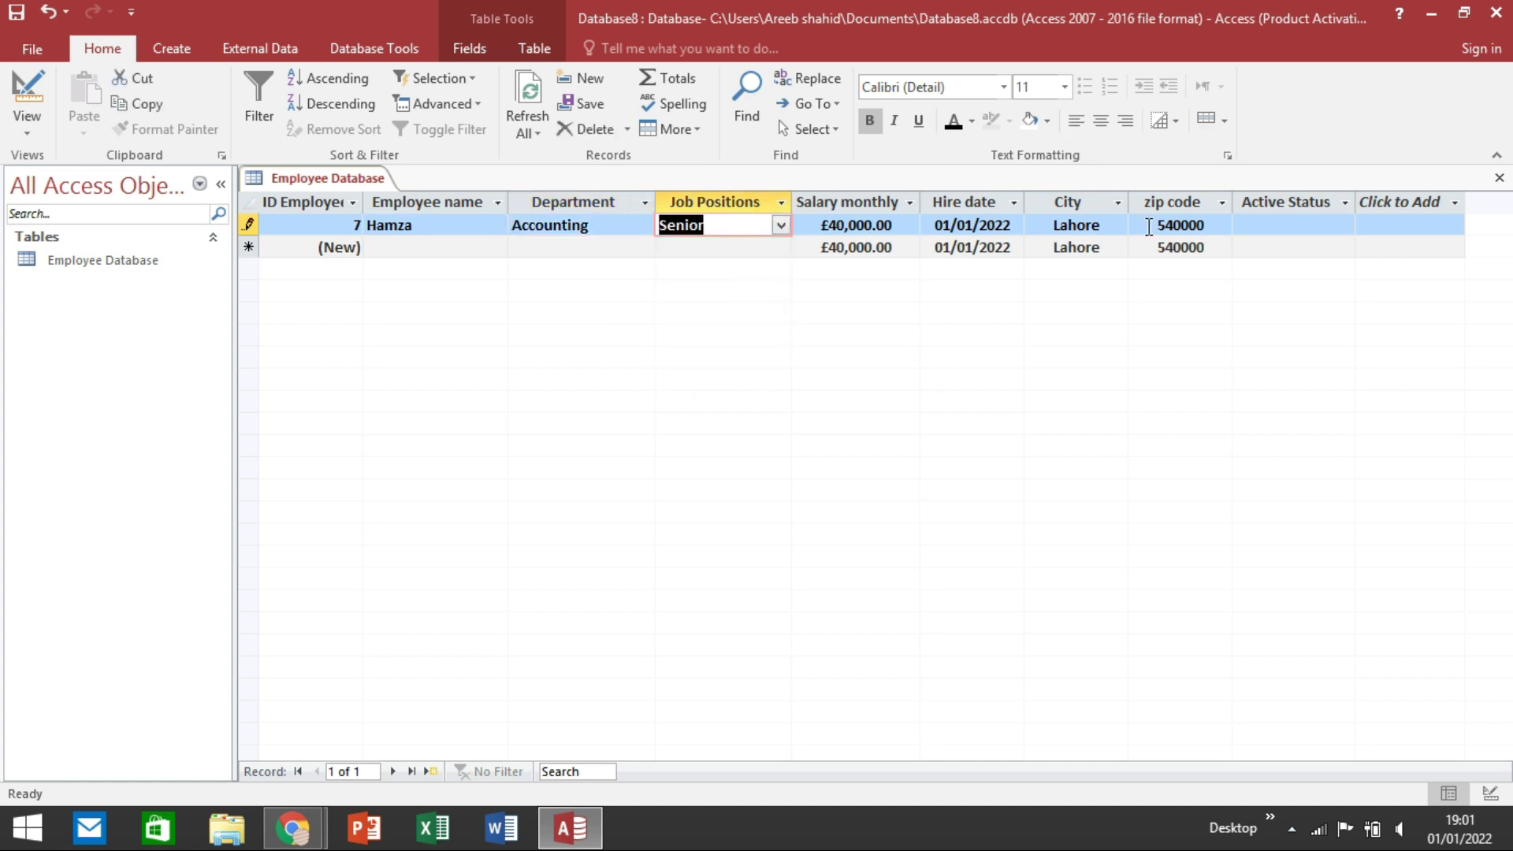
{"action": "left_click", "coordinate": [1286, 225]}
{"action": "left_click", "coordinate": [1344, 226]}
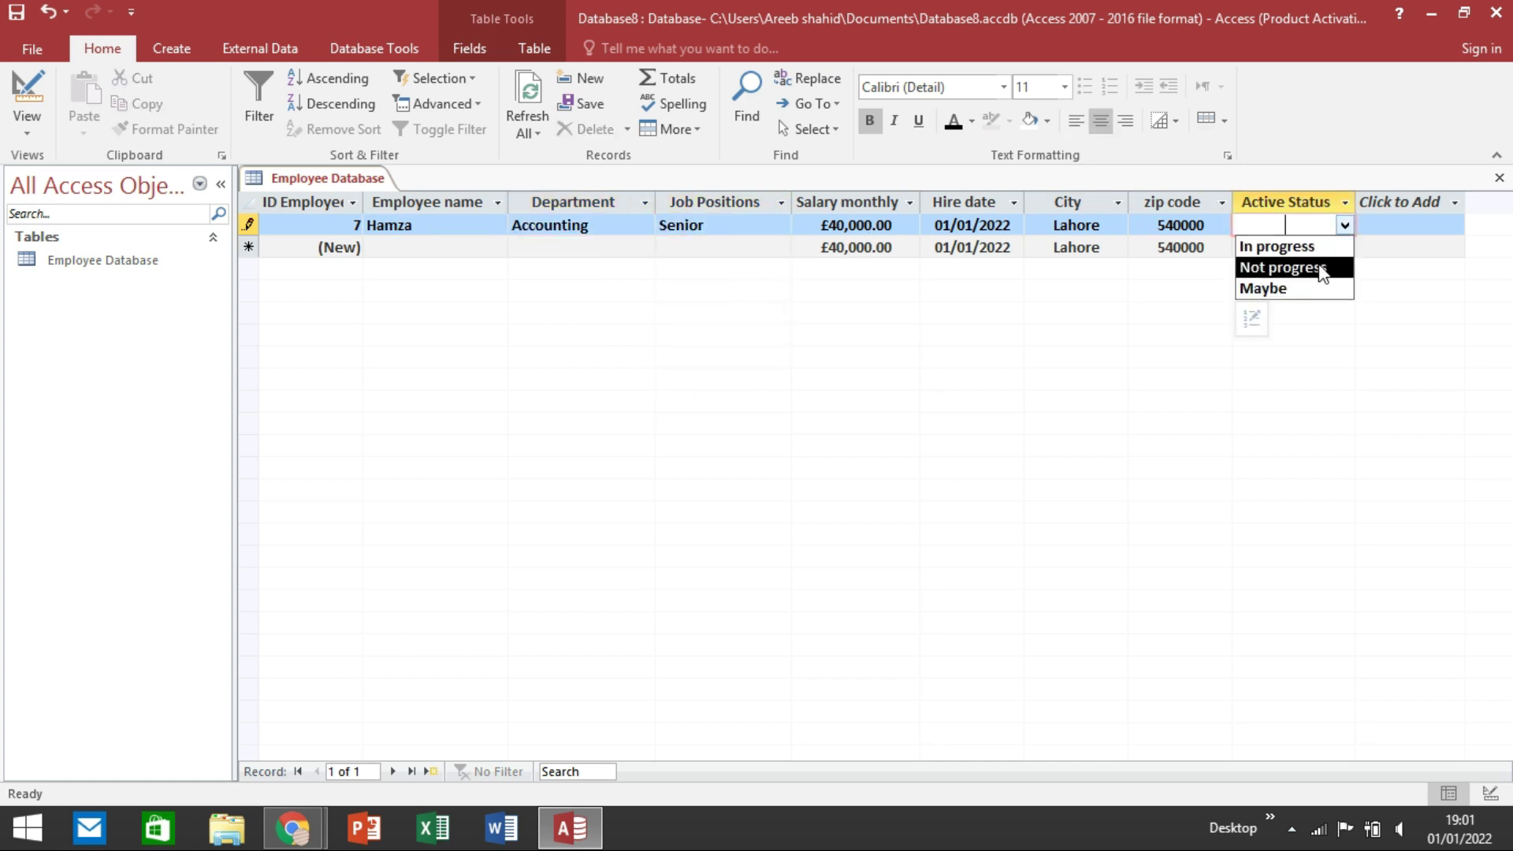
{"action": "left_click", "coordinate": [1276, 246]}
Step: Add a second record with the employee's name, department Information system, job position Manager and active status Not progress
{"action": "left_click", "coordinate": [456, 245]}
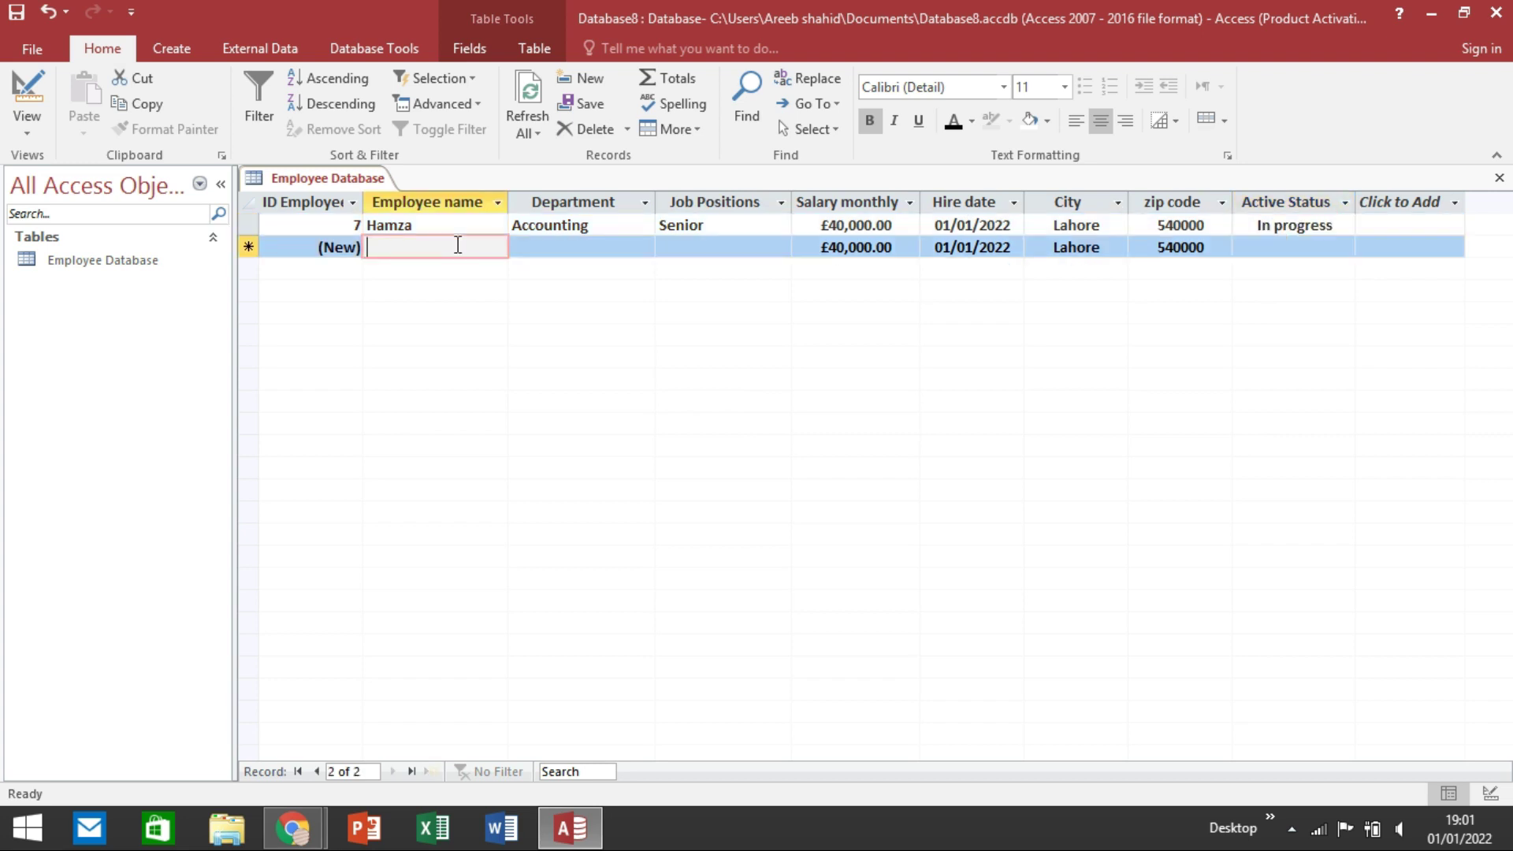
{"action": "type", "text": "Uam"}
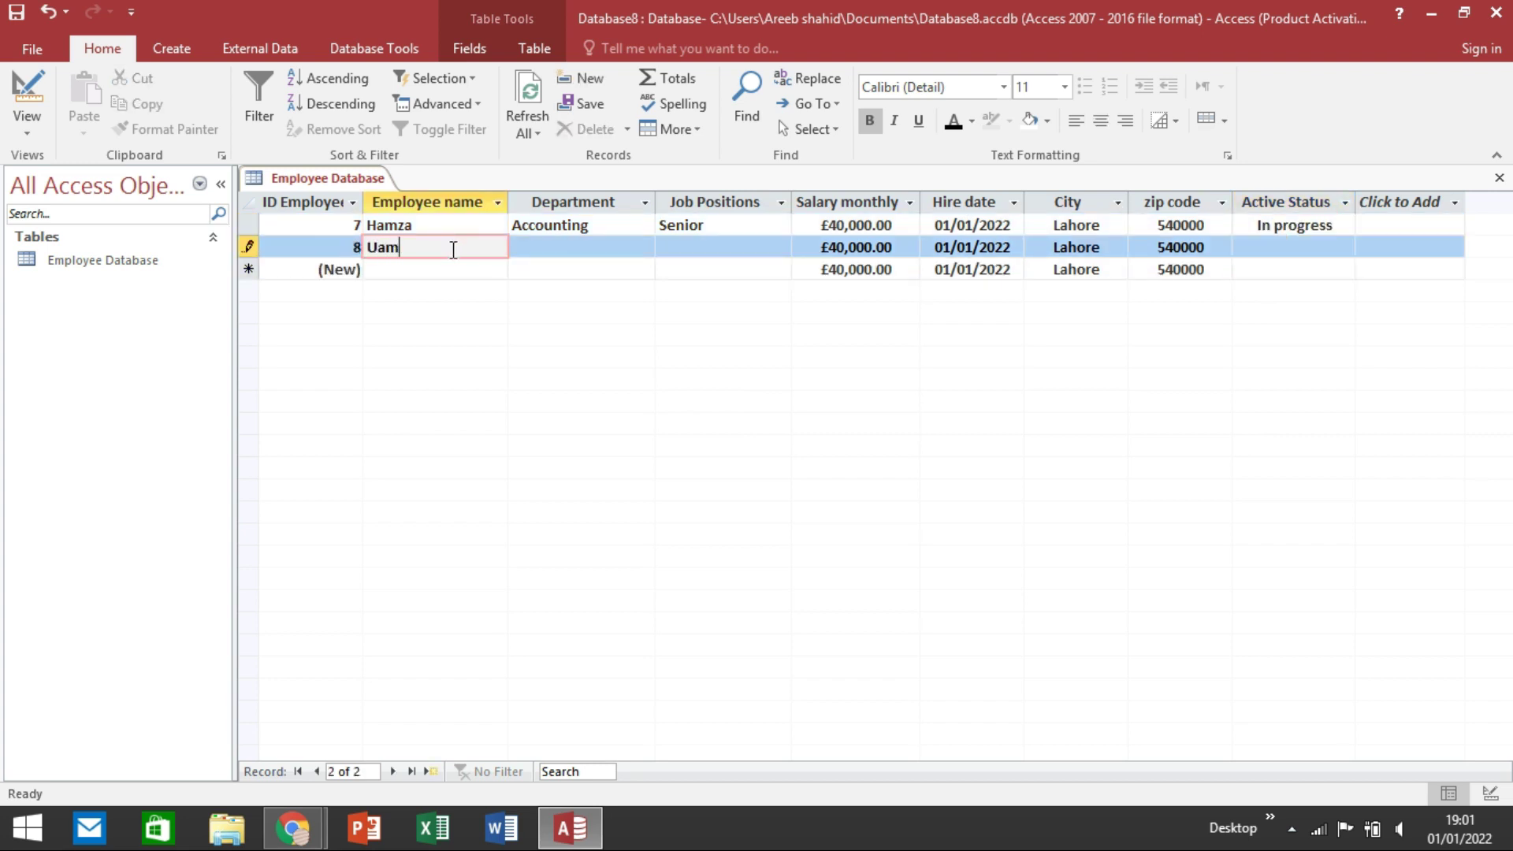
{"action": "key", "text": "BackSpace"}
{"action": "key", "text": "BackSpace"}
{"action": "type", "text": "mar"}
{"action": "key", "text": "Tab"}
{"action": "left_click", "coordinate": [645, 247]}
{"action": "left_click", "coordinate": [583, 312]}
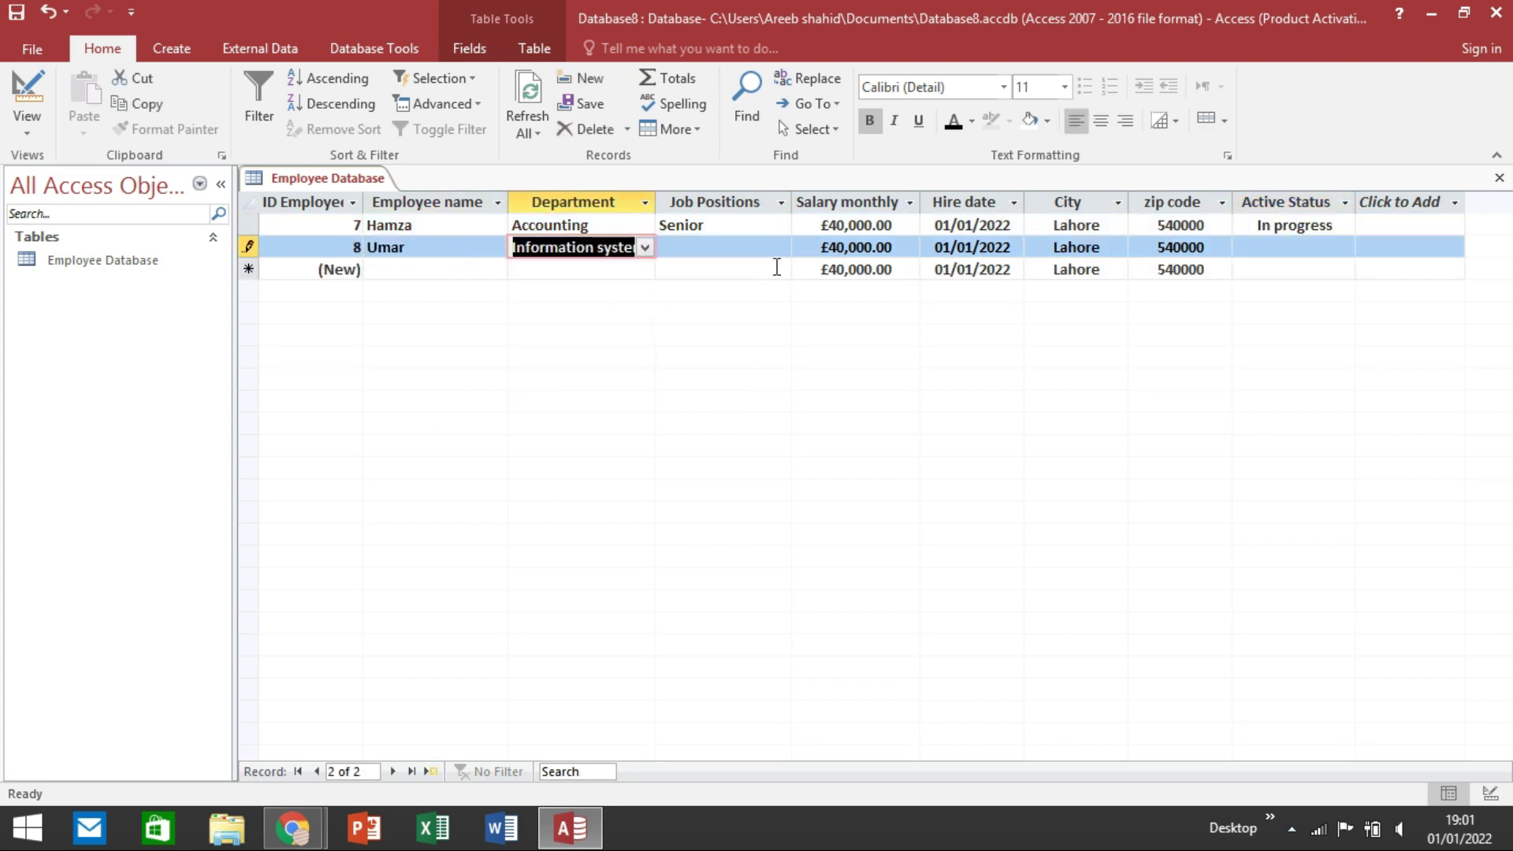
{"action": "left_click", "coordinate": [781, 247]}
{"action": "left_click", "coordinate": [749, 268]}
{"action": "left_click", "coordinate": [1344, 248]}
{"action": "left_click", "coordinate": [1282, 290]}
Step: Add a third record with the employee's name, department Computer science, job position Engineer and active status Maybe
{"action": "left_click", "coordinate": [456, 269]}
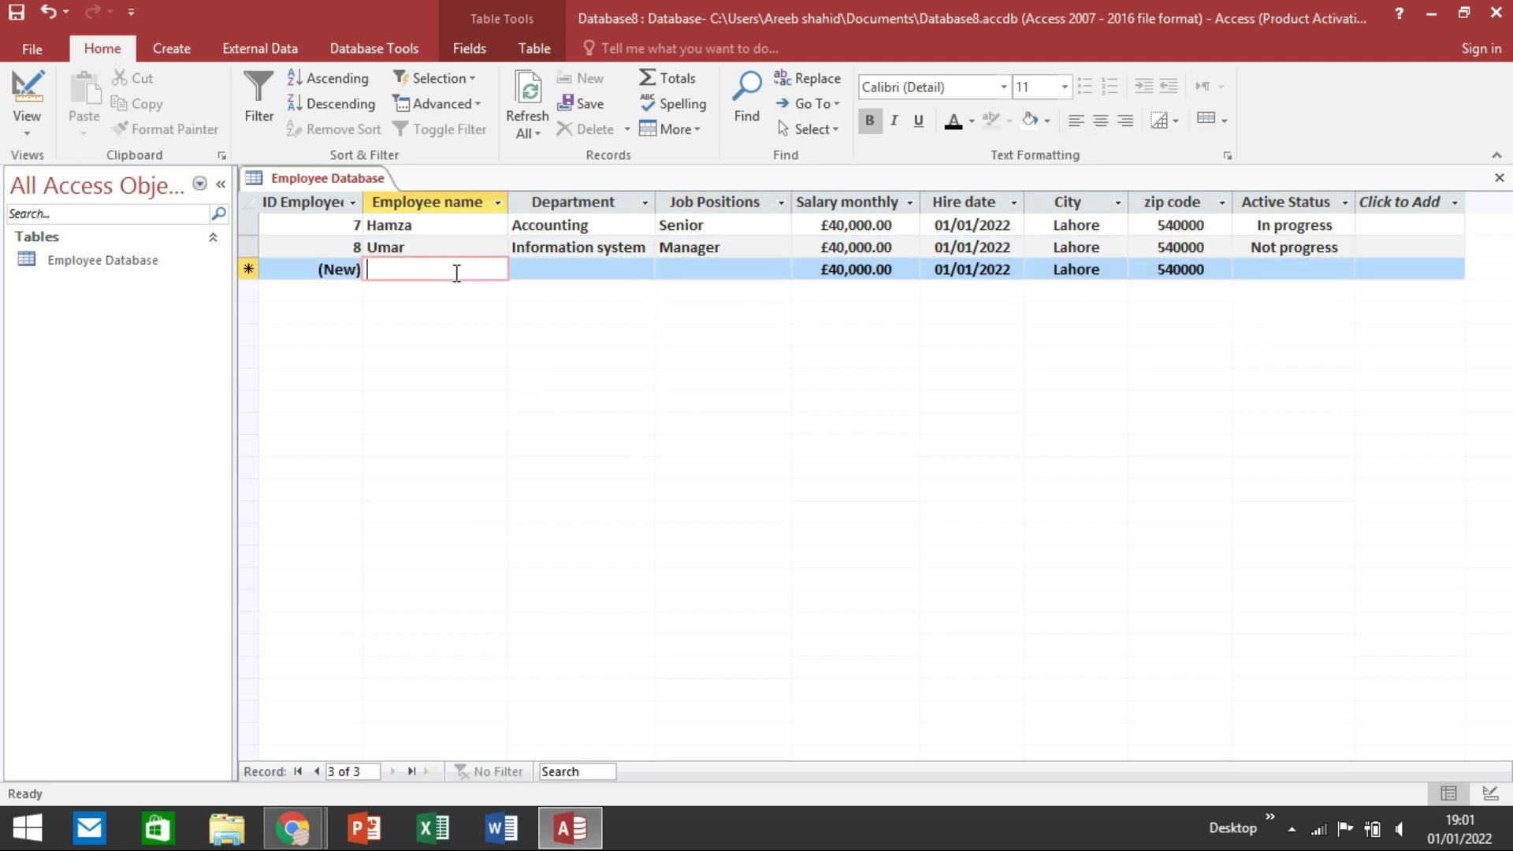
{"action": "type", "text": "Hammad"}
{"action": "key", "text": "Tab"}
{"action": "left_click", "coordinate": [645, 270]}
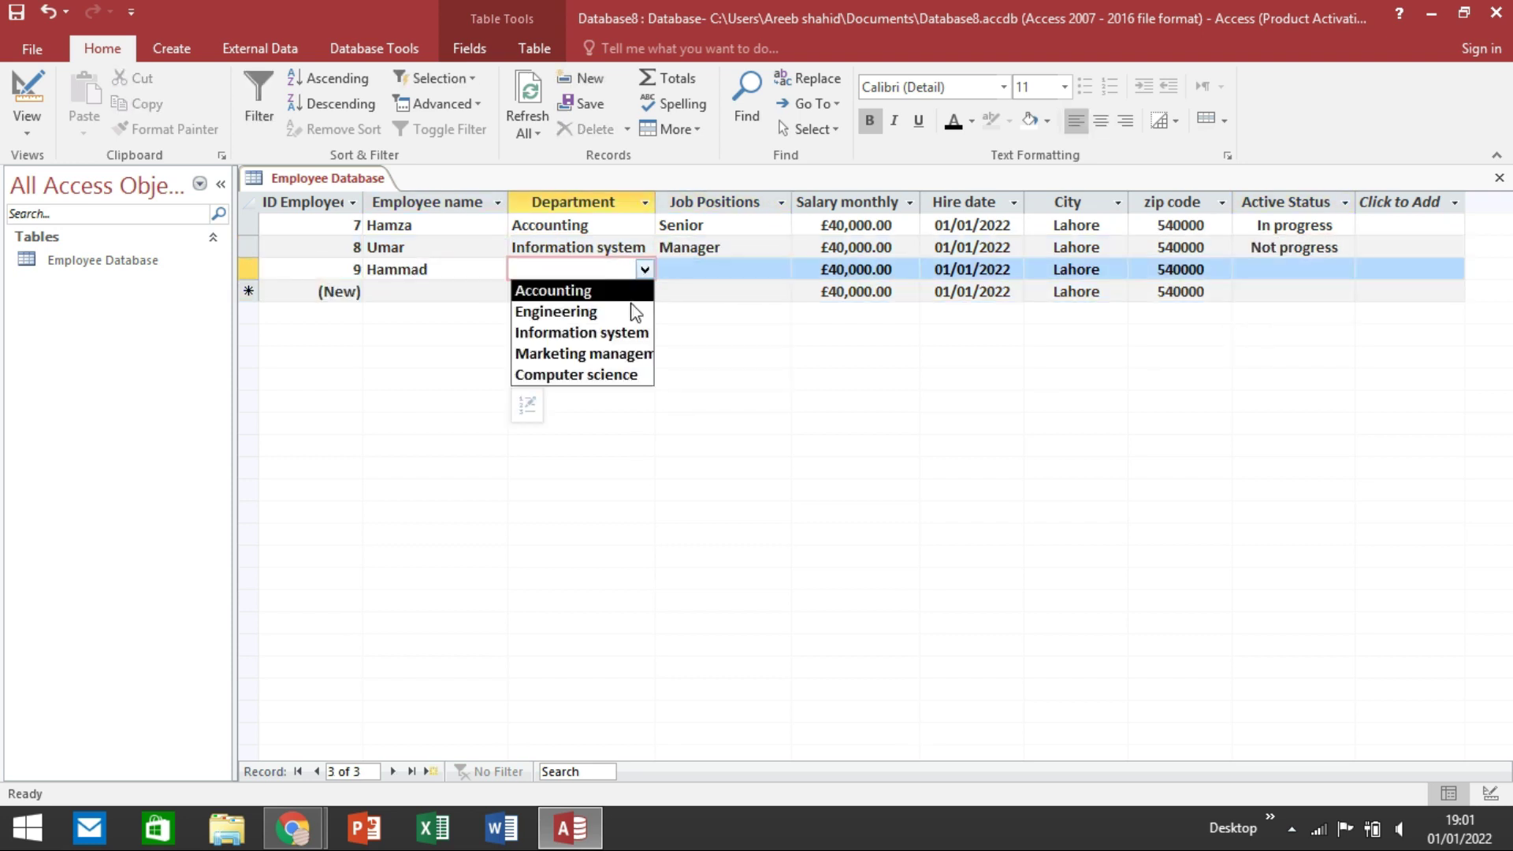
{"action": "left_click", "coordinate": [576, 374]}
{"action": "left_click", "coordinate": [782, 269]}
{"action": "left_click", "coordinate": [690, 356]}
{"action": "left_click", "coordinate": [1344, 270]}
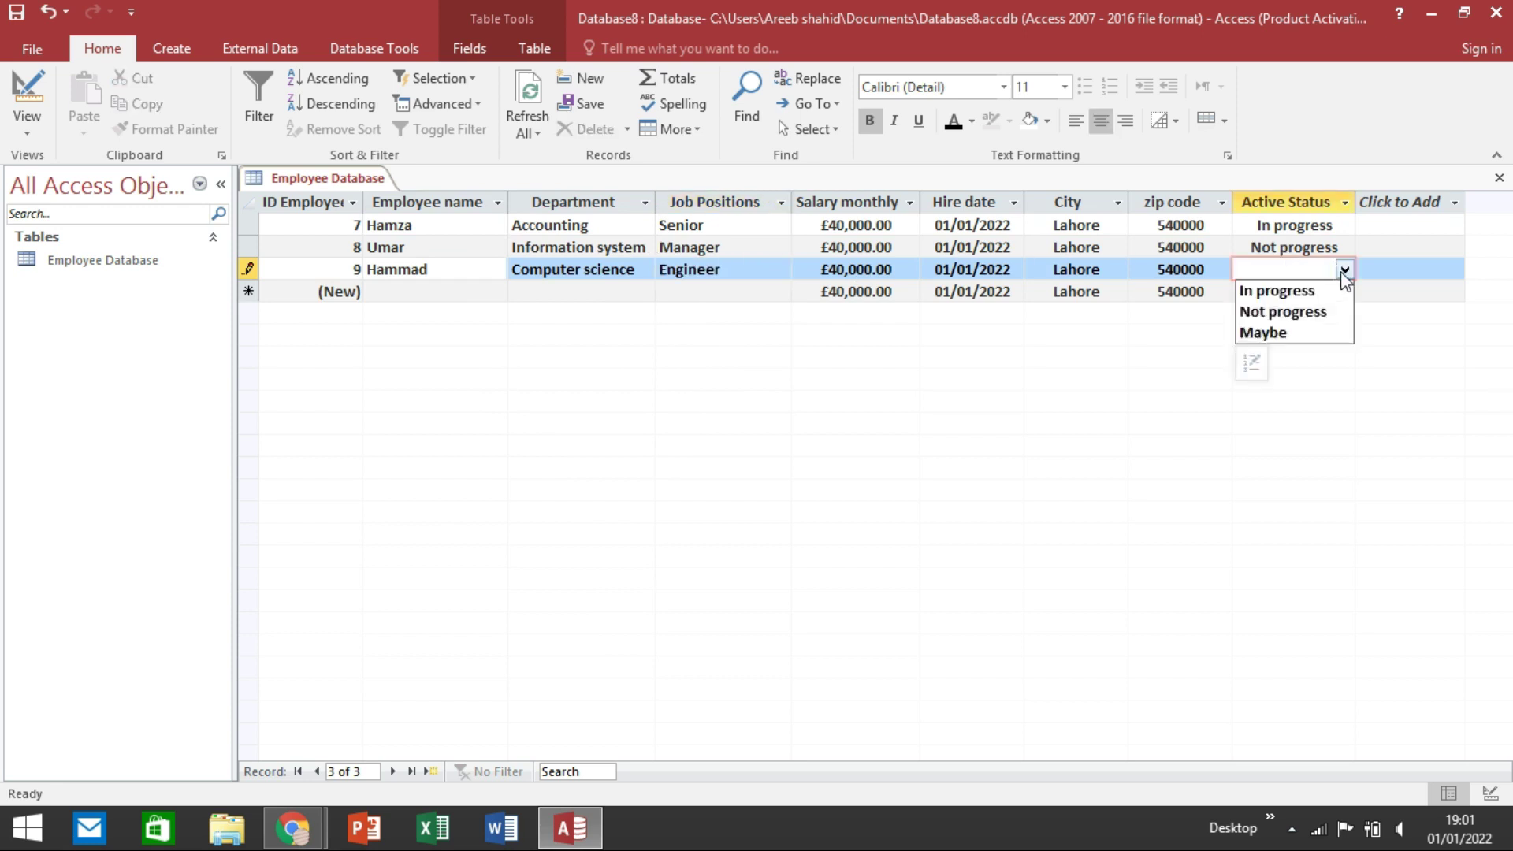
{"action": "left_click", "coordinate": [1262, 331]}
Step: Add a fourth record with the employee's name, department Marketing management, job position Accountant and active status In progress
{"action": "left_click", "coordinate": [469, 293]}
{"action": "type", "text": "Aye"}
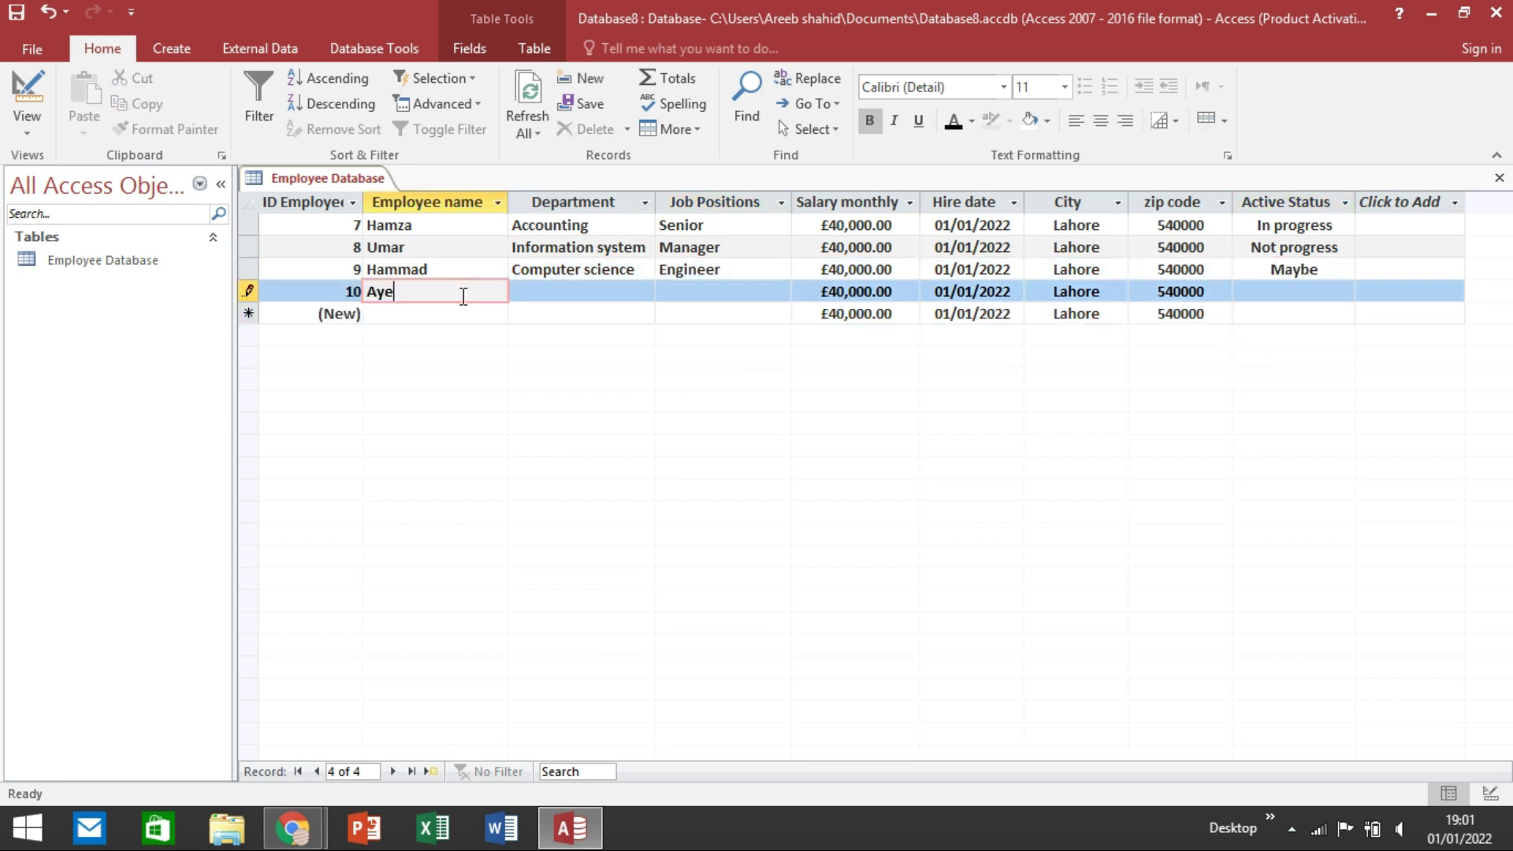
{"action": "type", "text": "sha"}
{"action": "key", "text": "Tab"}
{"action": "left_click", "coordinate": [645, 292]}
{"action": "left_click", "coordinate": [575, 375]}
{"action": "left_click", "coordinate": [780, 291]}
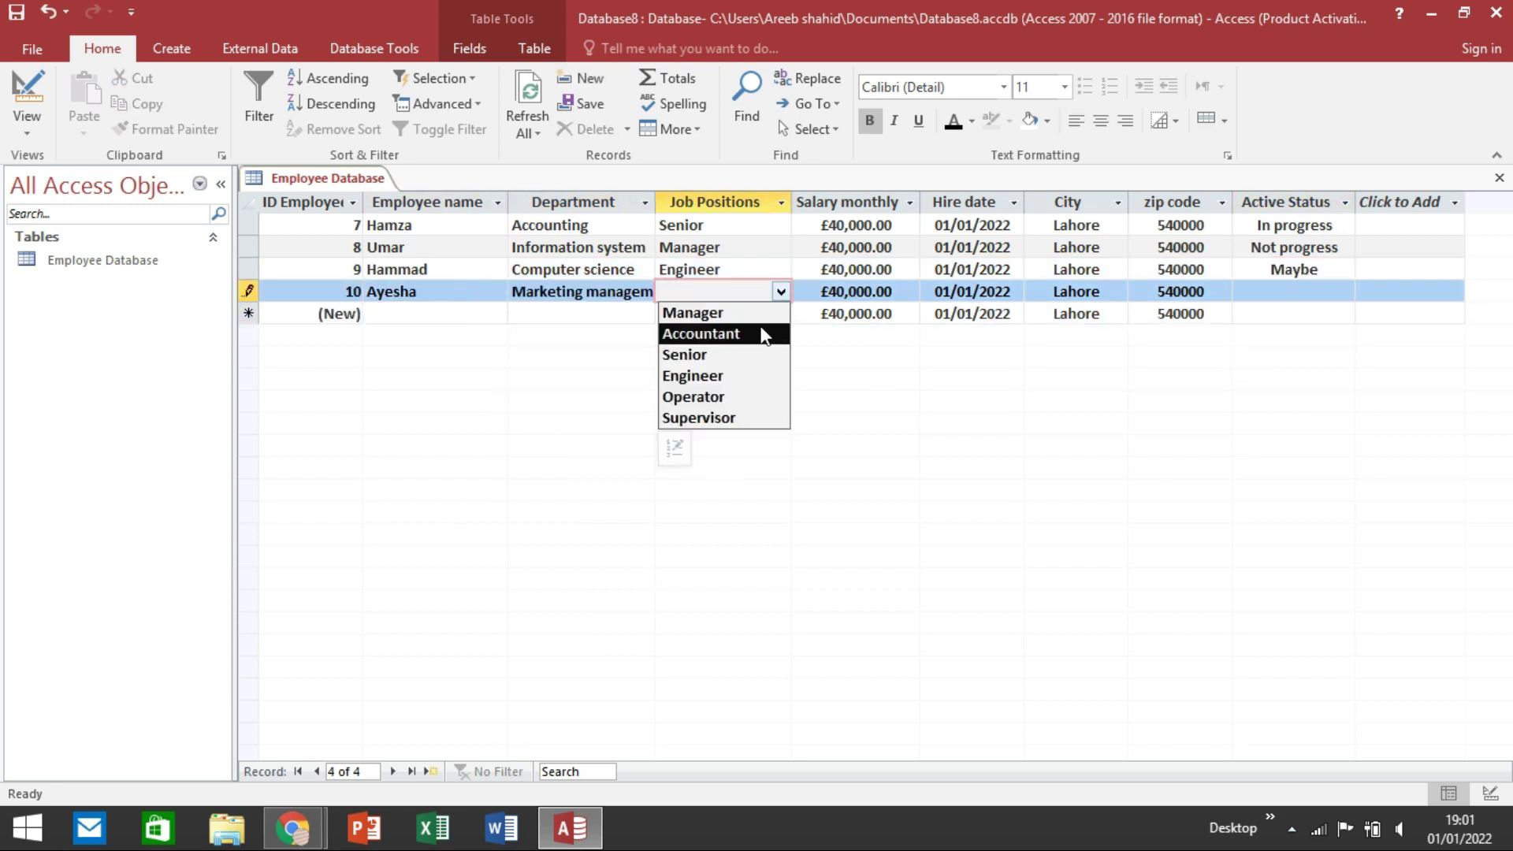
{"action": "left_click", "coordinate": [761, 334]}
{"action": "left_click", "coordinate": [1344, 292]}
{"action": "left_click", "coordinate": [1284, 312]}
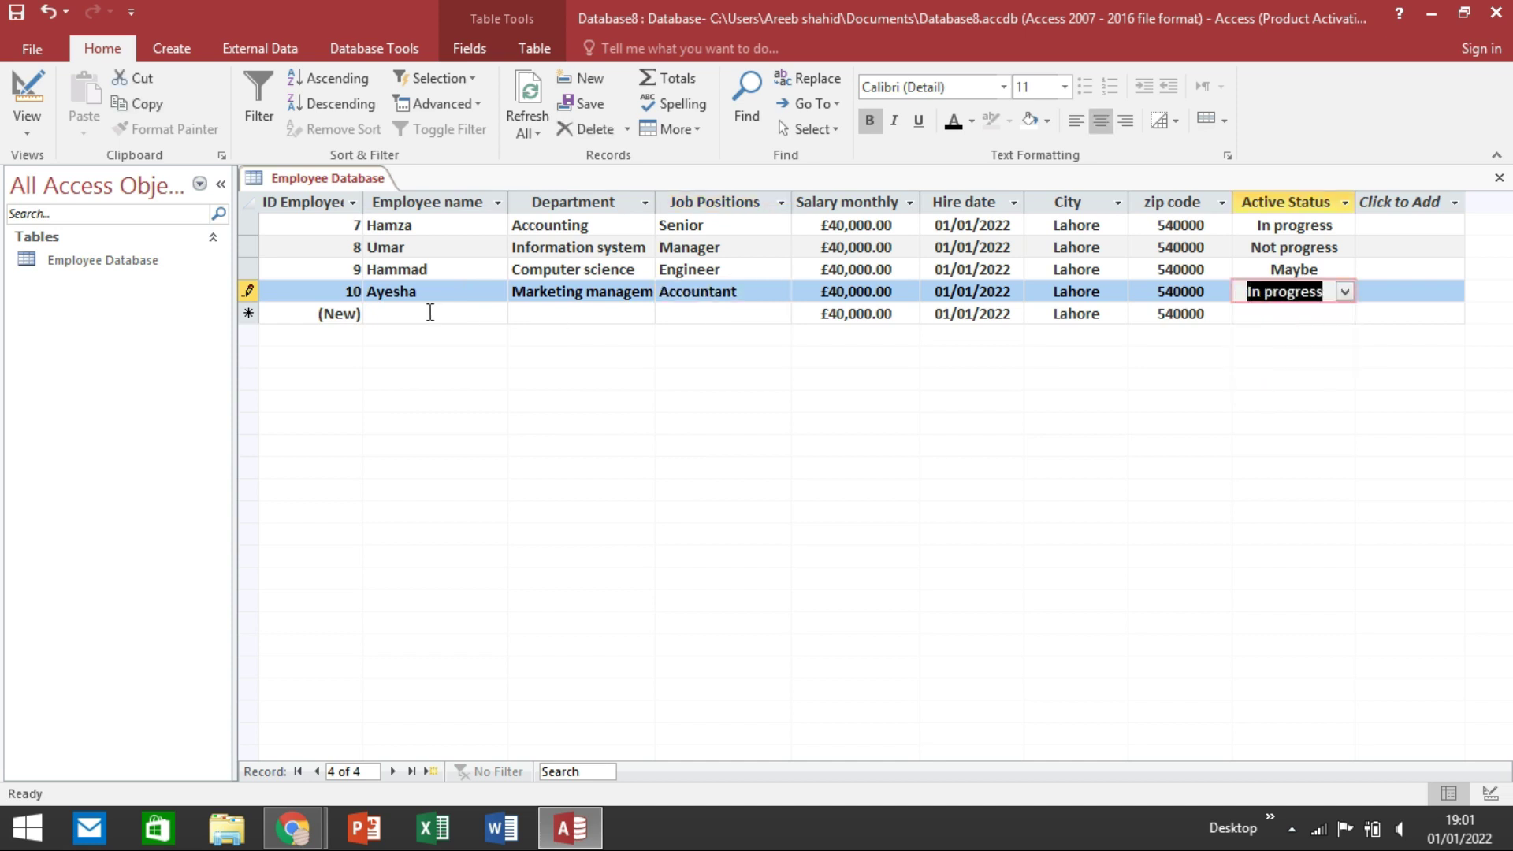
Step: Start a fifth record with the employee's name and department Engineering, and widen the Department column to fit its longest entry
{"action": "left_click", "coordinate": [430, 313]}
{"action": "type", "text": "Tahir"}
{"action": "left_click", "coordinate": [644, 313]}
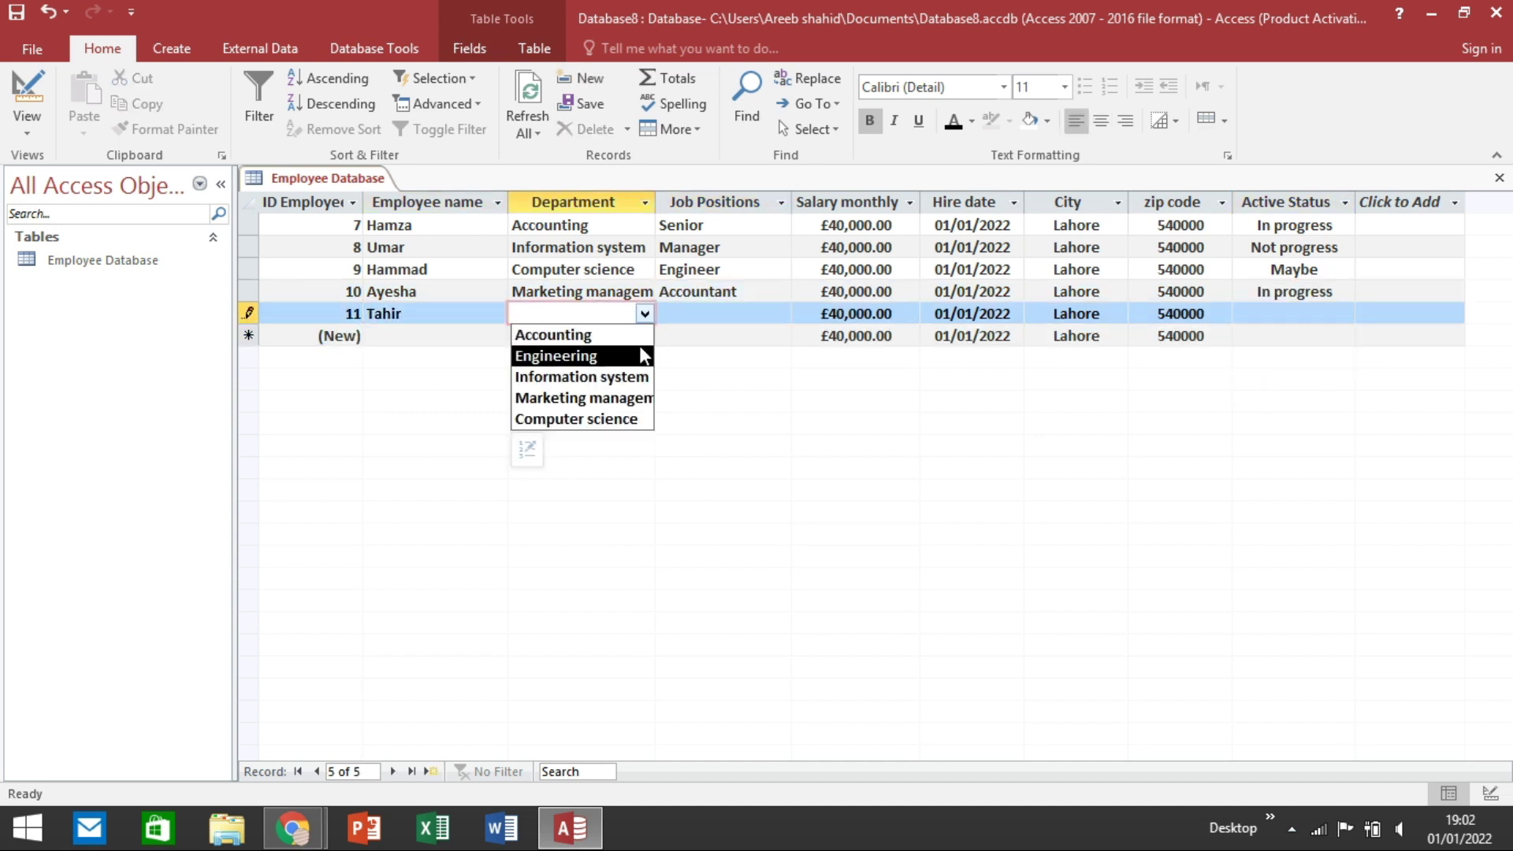
{"action": "left_click", "coordinate": [618, 360]}
{"action": "left_click_drag", "start_coordinate": [655, 202], "coordinate": [692, 201]}
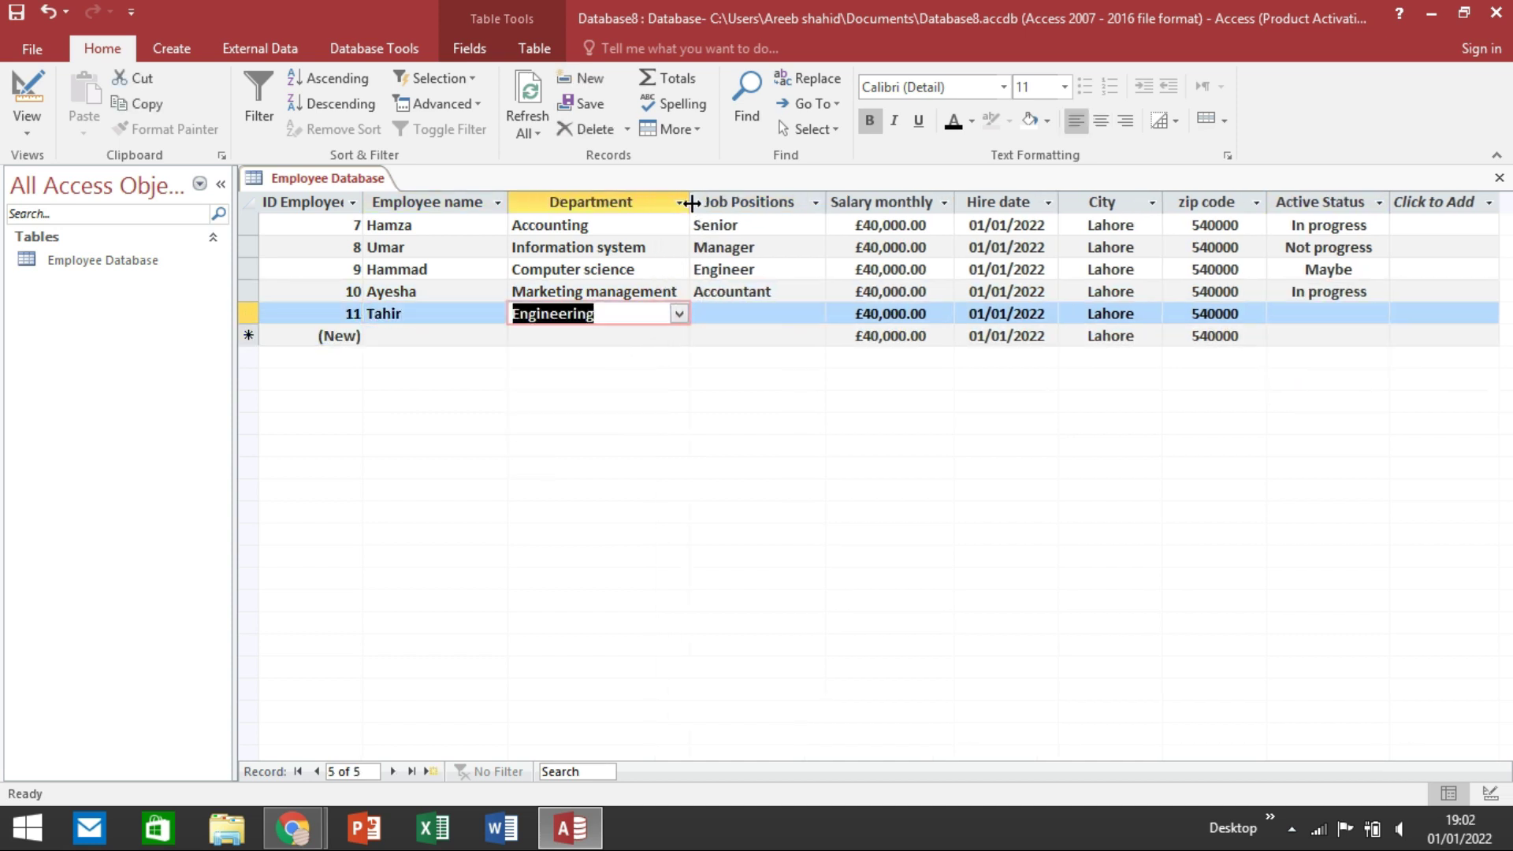
Step: Complete the fifth record with job position Operator and active status In progress
{"action": "left_click", "coordinate": [816, 314]}
{"action": "left_click", "coordinate": [729, 417]}
{"action": "left_click", "coordinate": [1378, 315]}
{"action": "left_click", "coordinate": [1378, 315]}
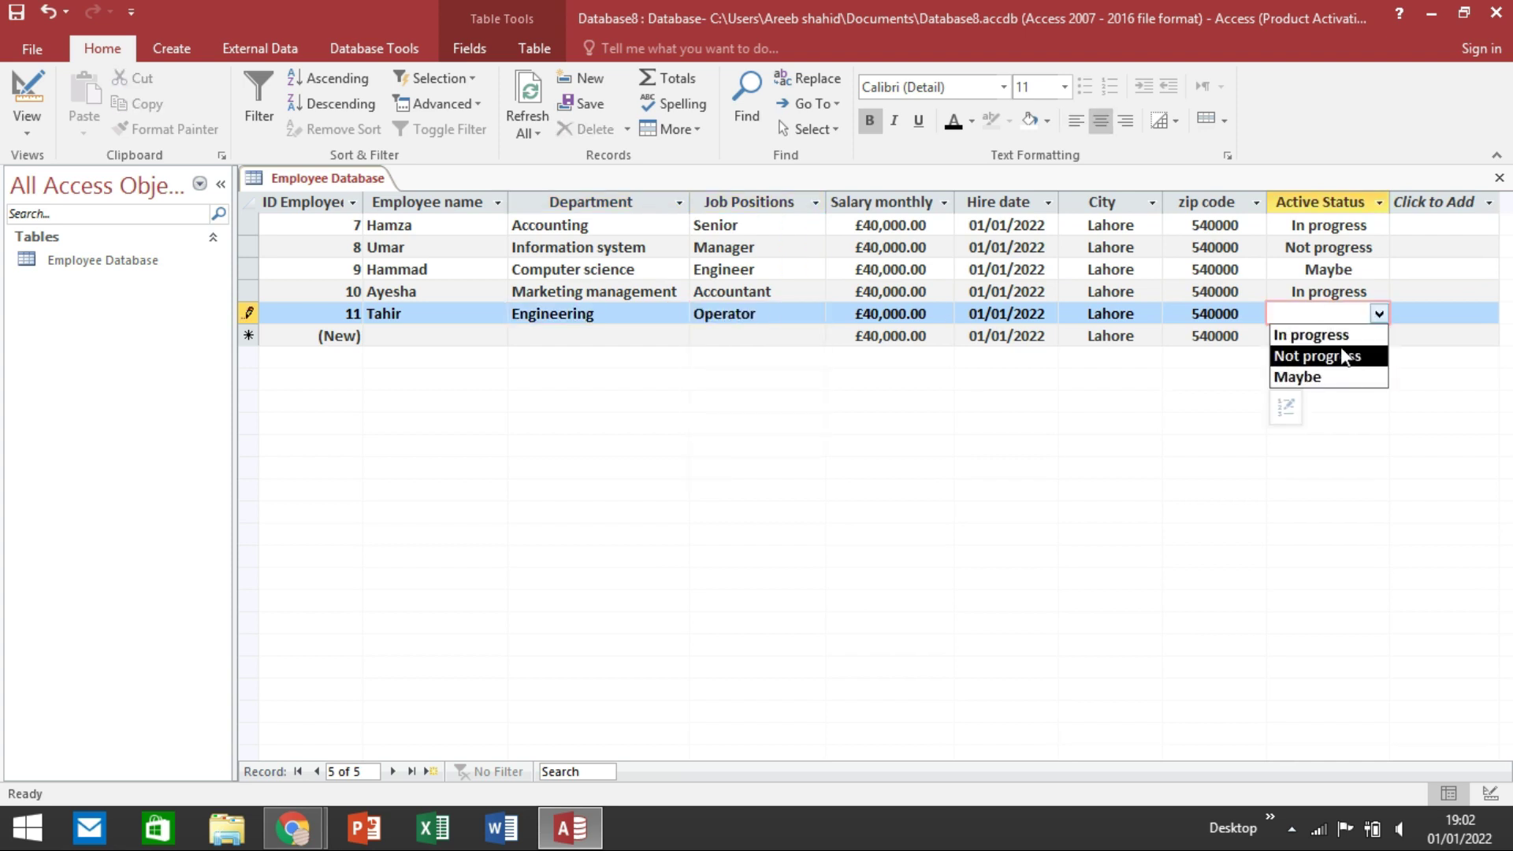
{"action": "left_click", "coordinate": [1339, 333]}
Step: Add a sixth record with the employee's name, department Accounting, job position Supervisor and active status Maybe
{"action": "left_click", "coordinate": [428, 337]}
{"action": "type", "text": "Raza"}
{"action": "key", "text": "Tab"}
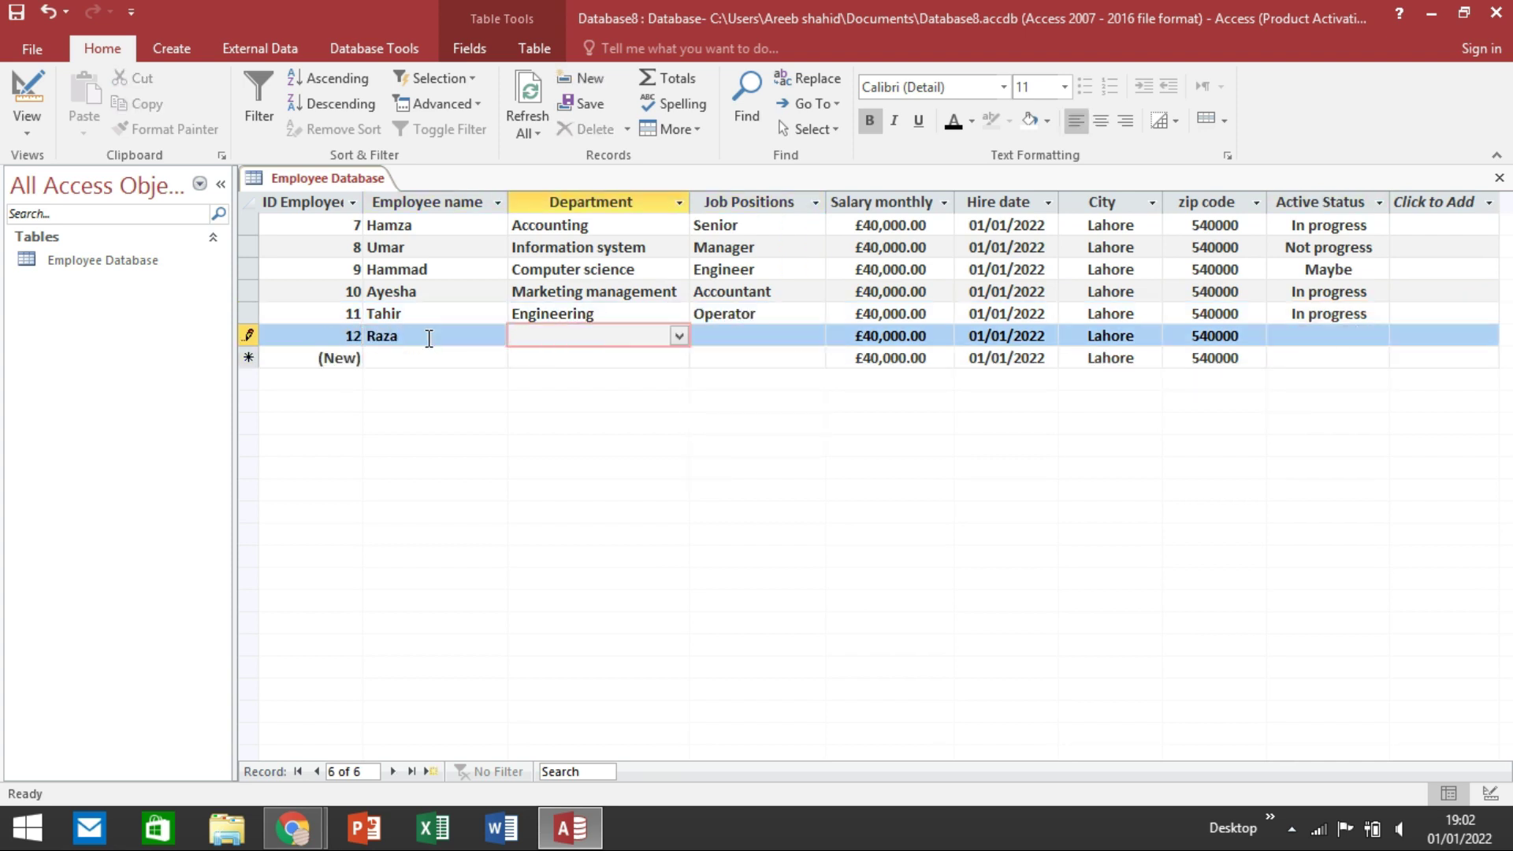
{"action": "left_click", "coordinate": [678, 336]}
{"action": "left_click", "coordinate": [552, 356]}
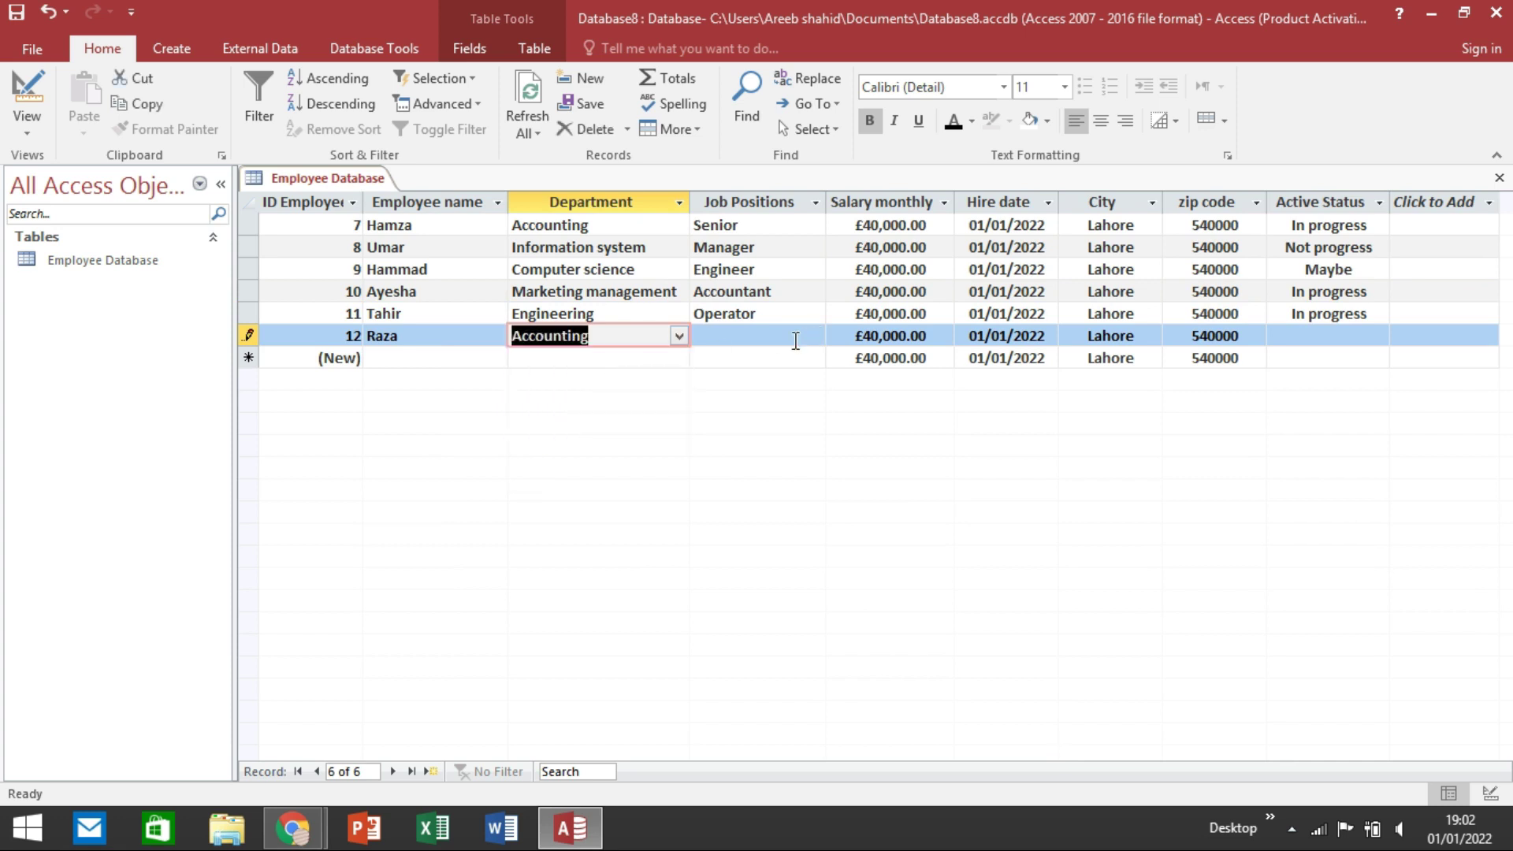
{"action": "left_click", "coordinate": [816, 335]}
{"action": "left_click", "coordinate": [763, 468]}
{"action": "left_click", "coordinate": [1379, 336]}
{"action": "left_click", "coordinate": [1337, 415]}
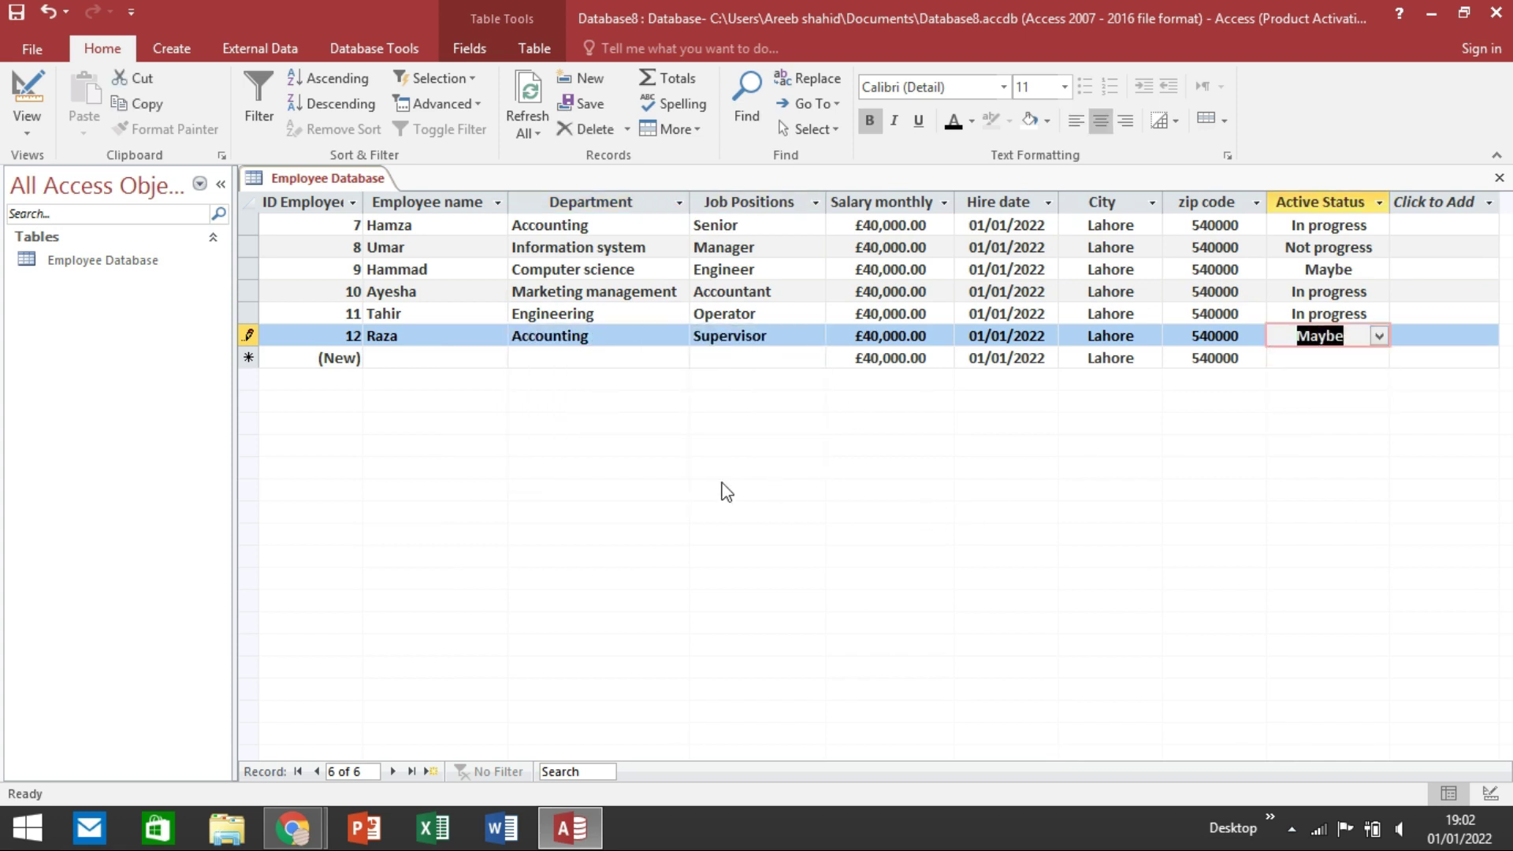
Step: Try dark blue-gray and gold as background colors for the employee datasheet
{"action": "left_click", "coordinate": [326, 203]}
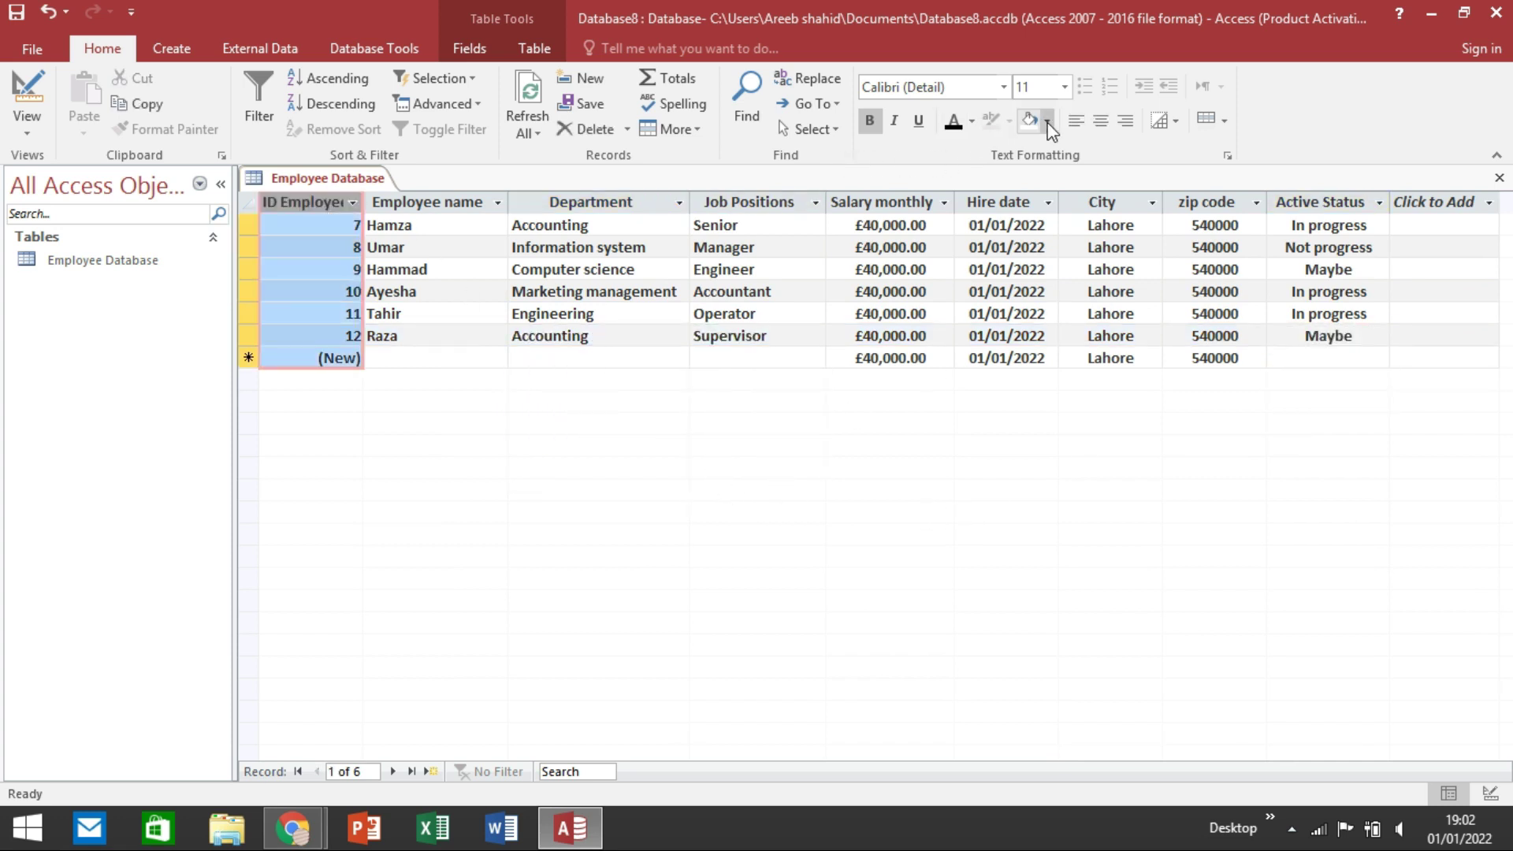
{"action": "left_click", "coordinate": [1048, 122]}
{"action": "left_click", "coordinate": [1084, 198]}
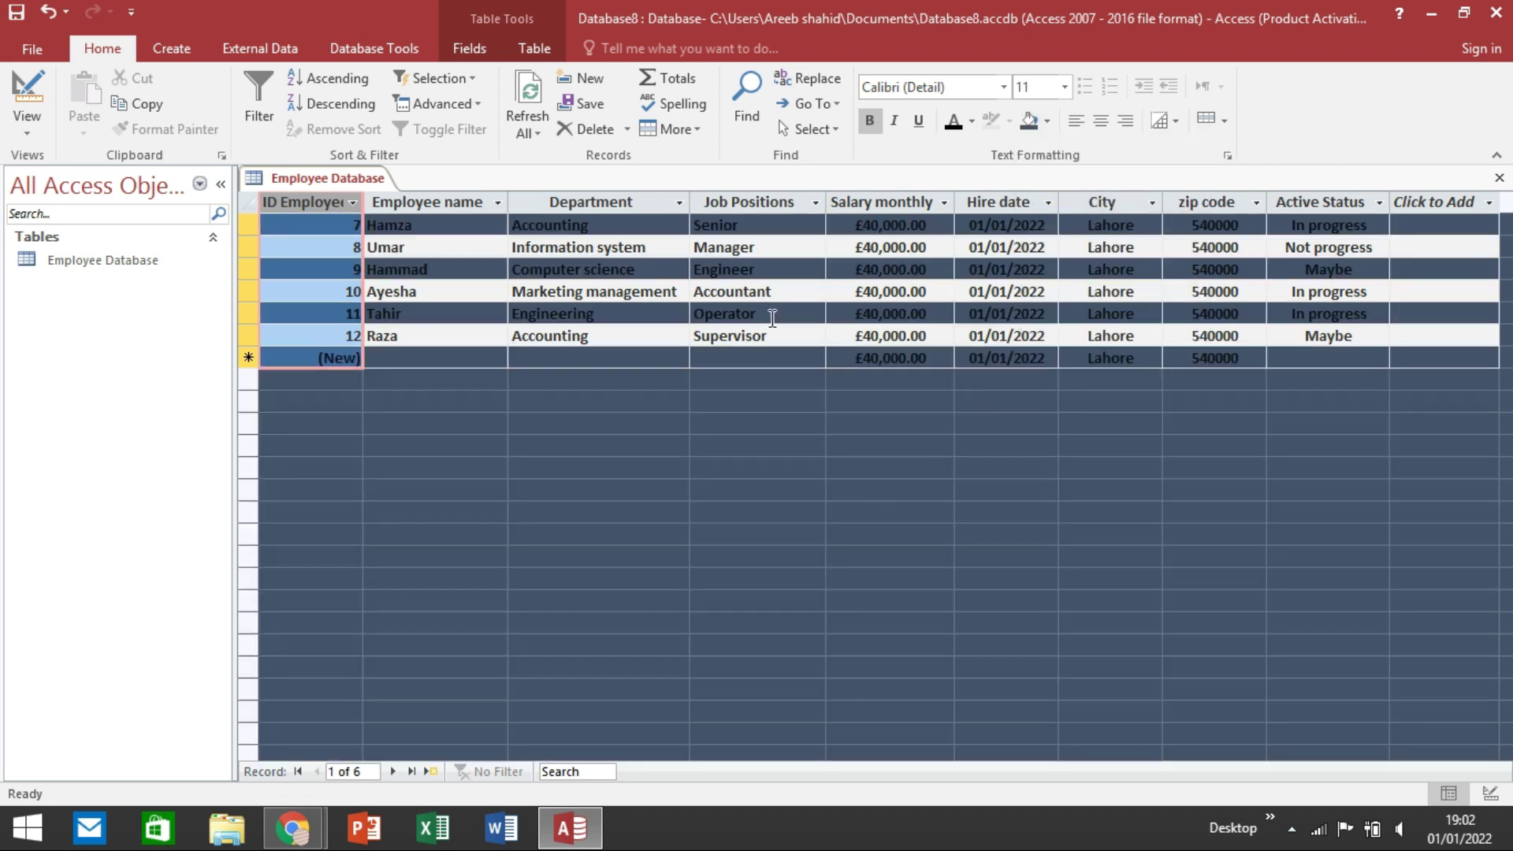
{"action": "left_click", "coordinate": [636, 247]}
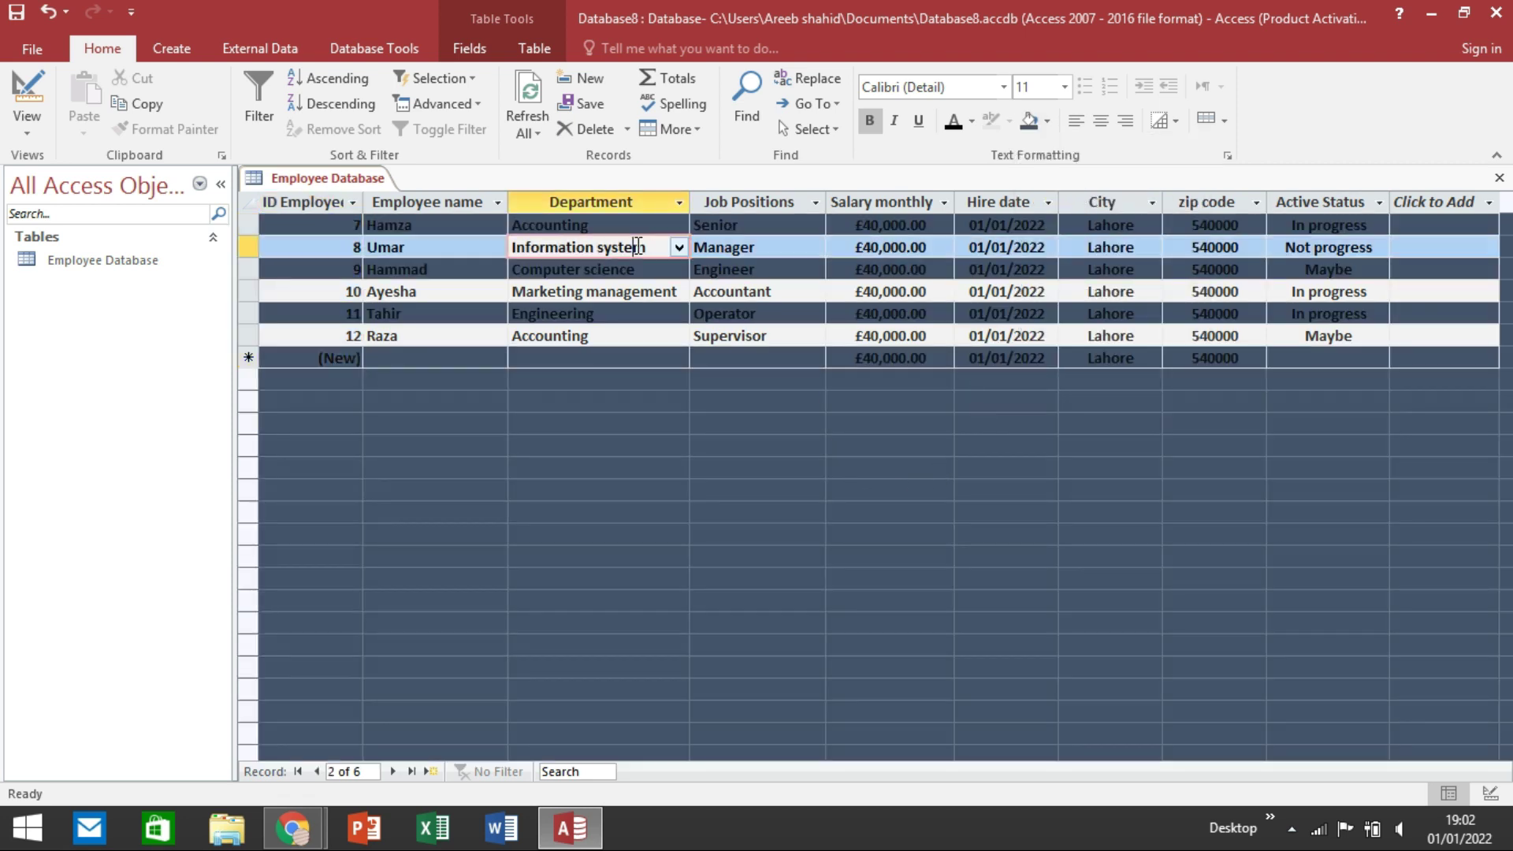
{"action": "left_click", "coordinate": [462, 204]}
{"action": "left_click", "coordinate": [1048, 122]}
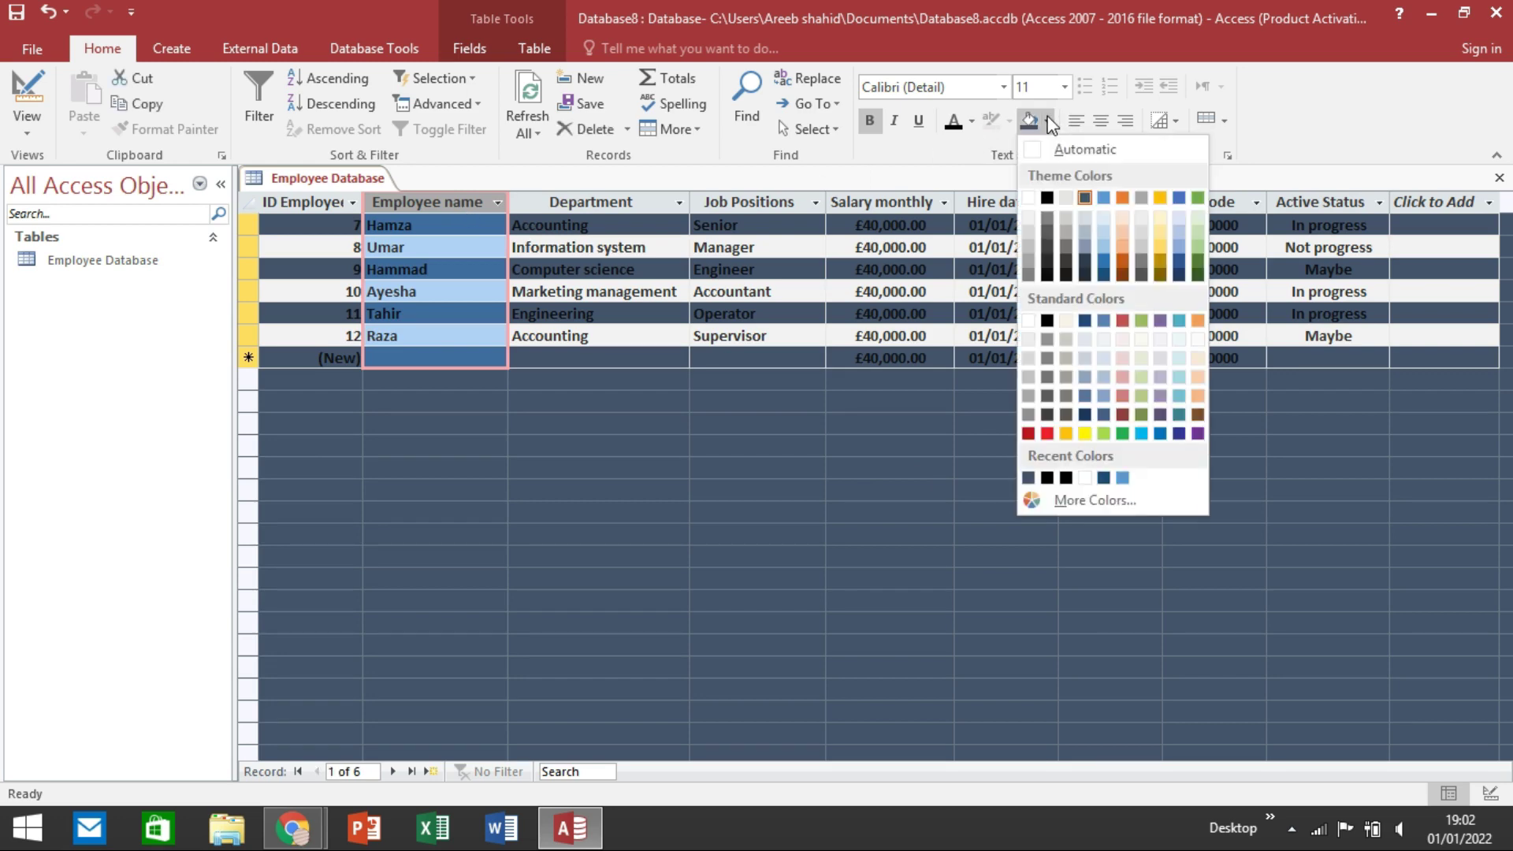
{"action": "left_click", "coordinate": [1159, 198]}
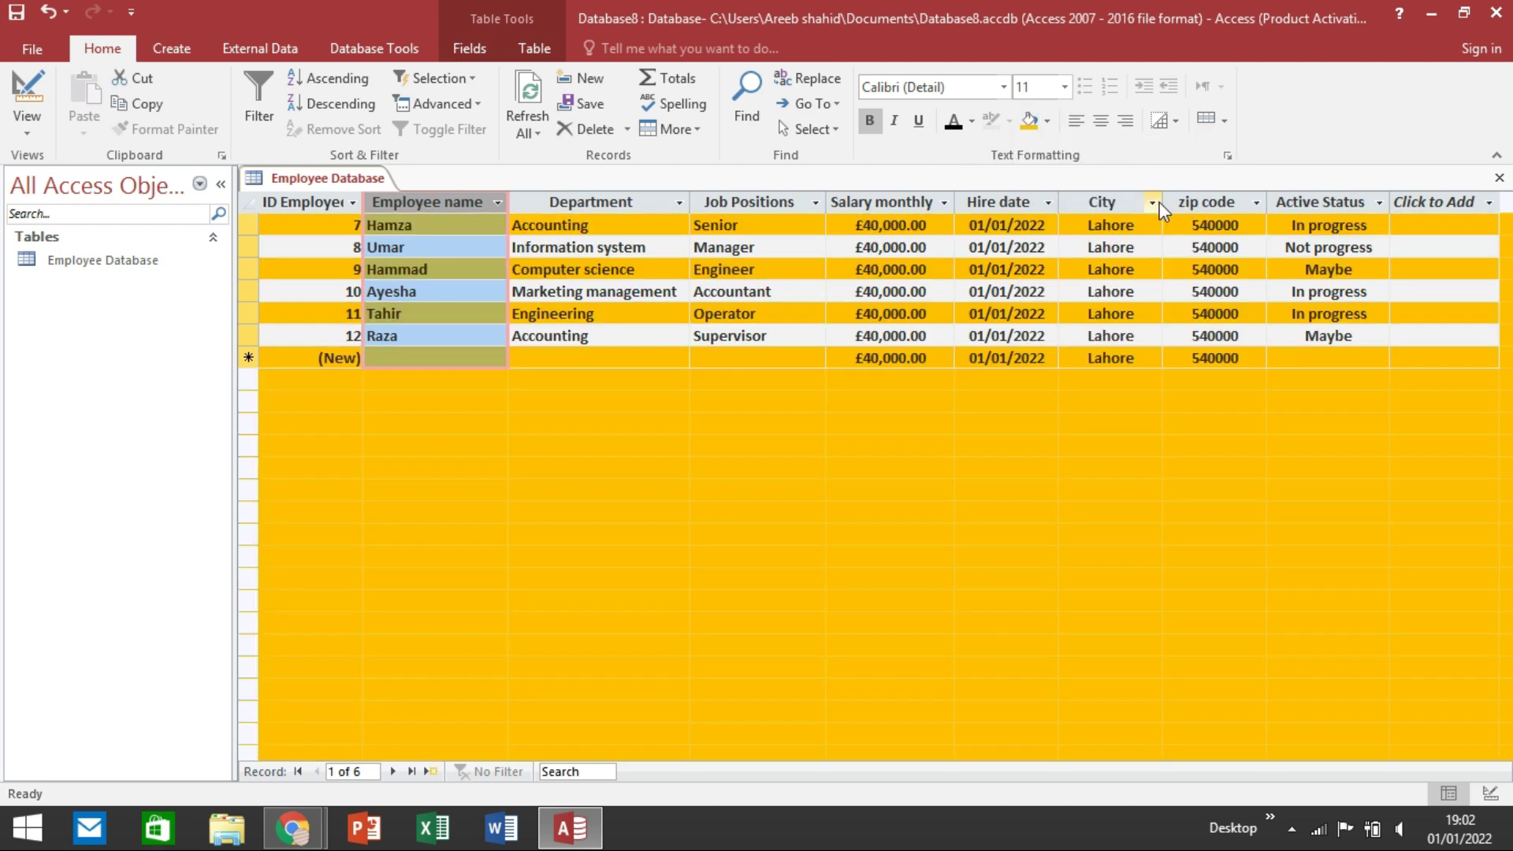
Step: Set the datasheet's background color to light gold and remove the bold formatting from its text
{"action": "left_click", "coordinate": [1048, 122]}
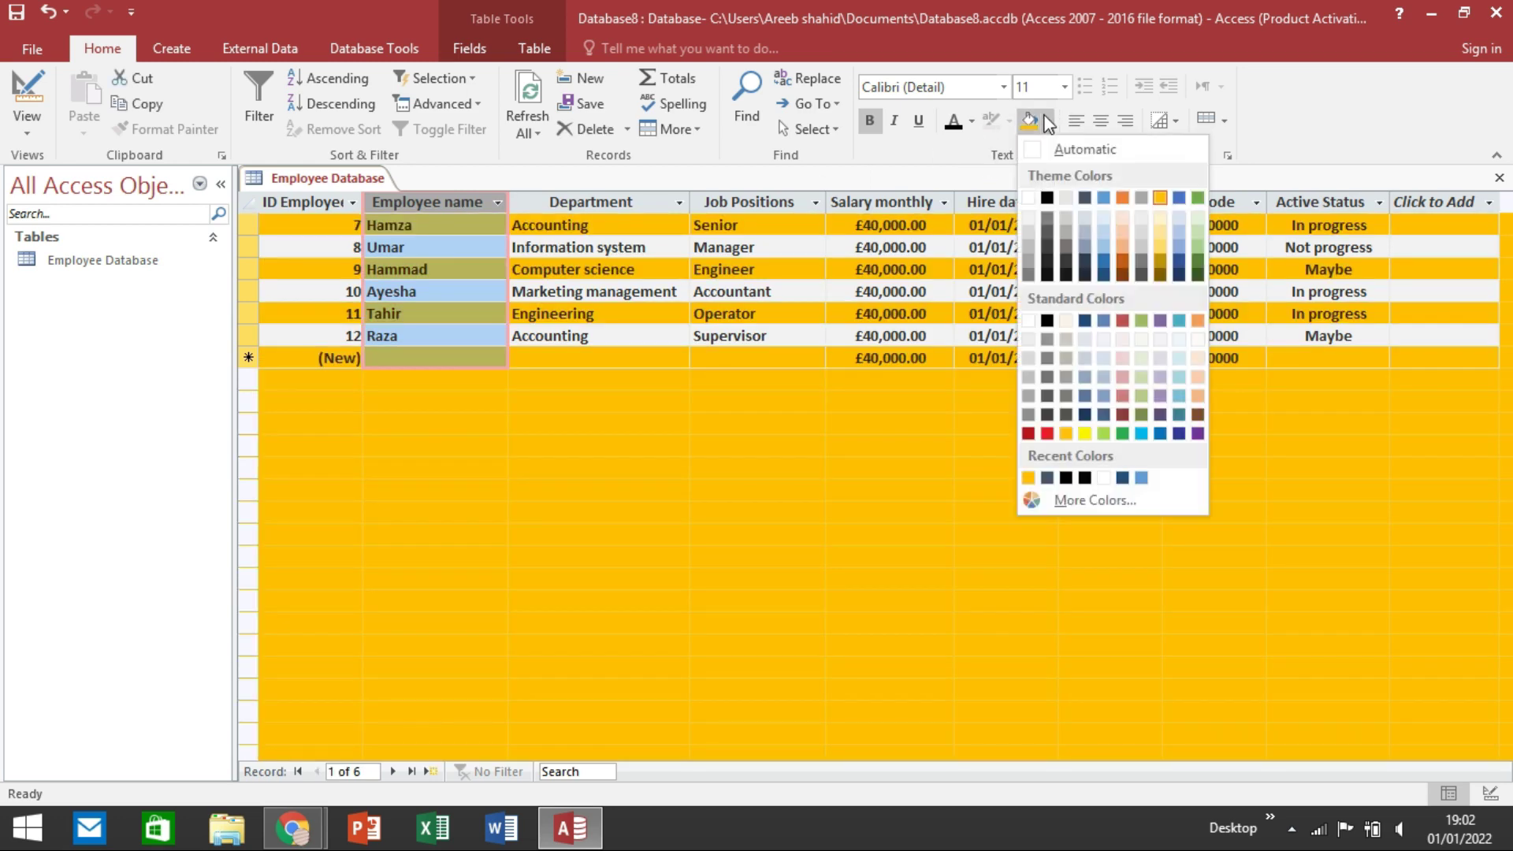
{"action": "left_click", "coordinate": [1159, 230]}
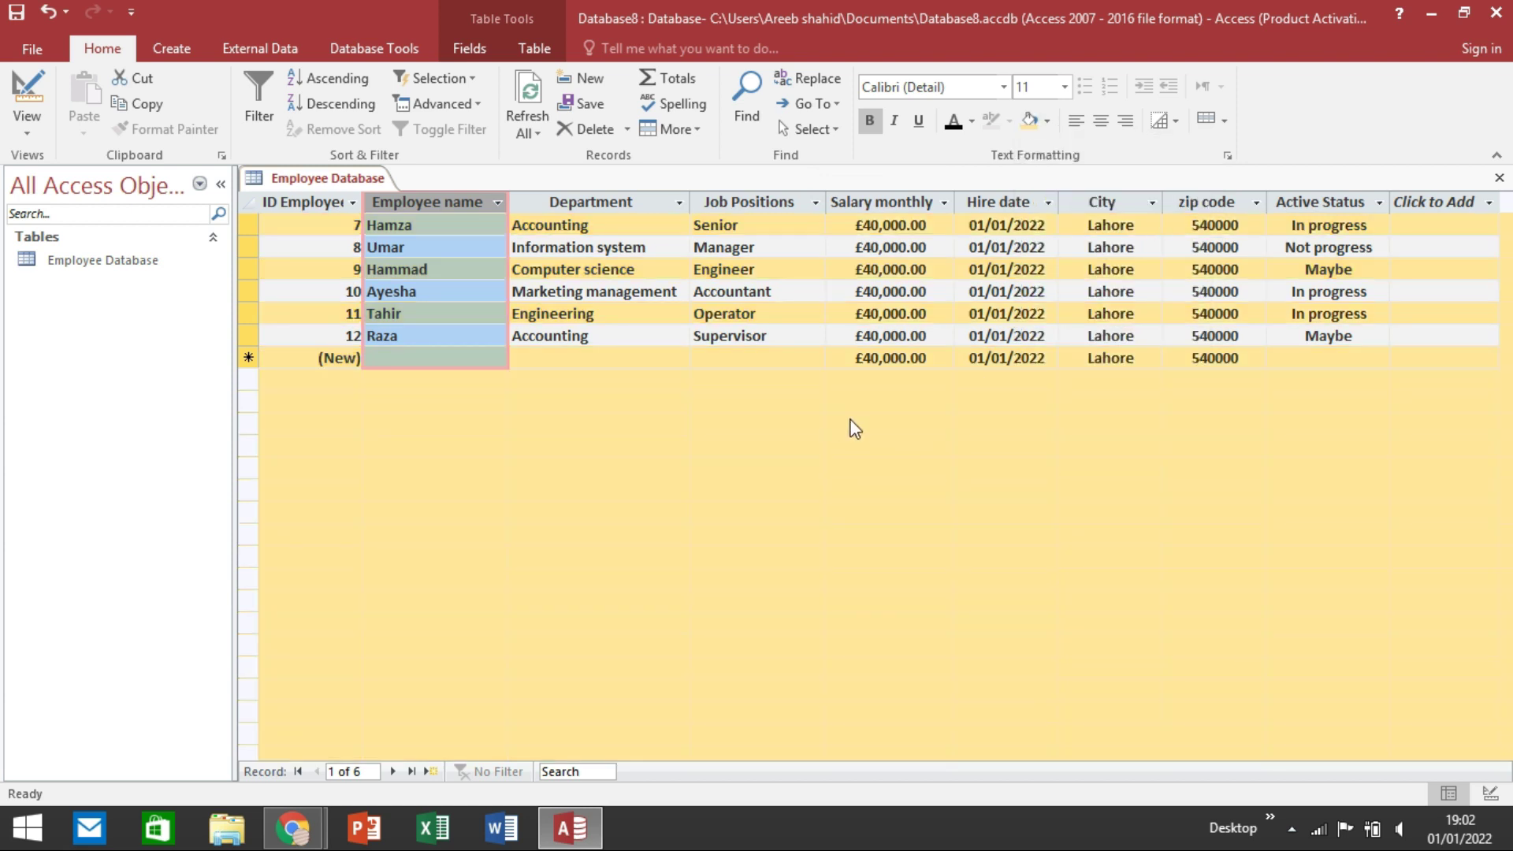
{"action": "left_click", "coordinate": [346, 227]}
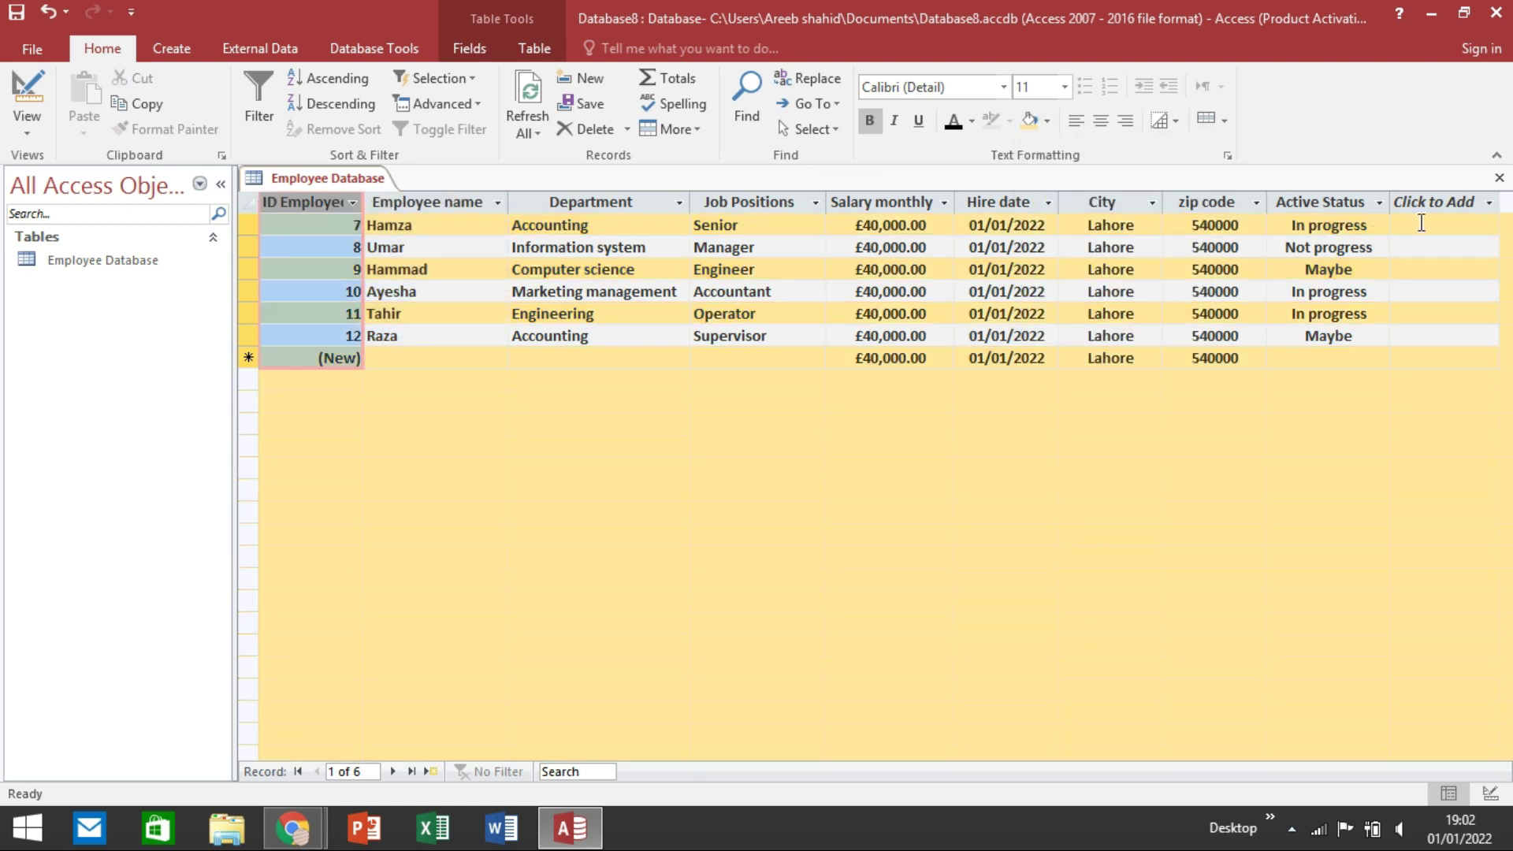
{"action": "left_click", "coordinate": [1453, 204]}
{"action": "left_click", "coordinate": [1442, 439]}
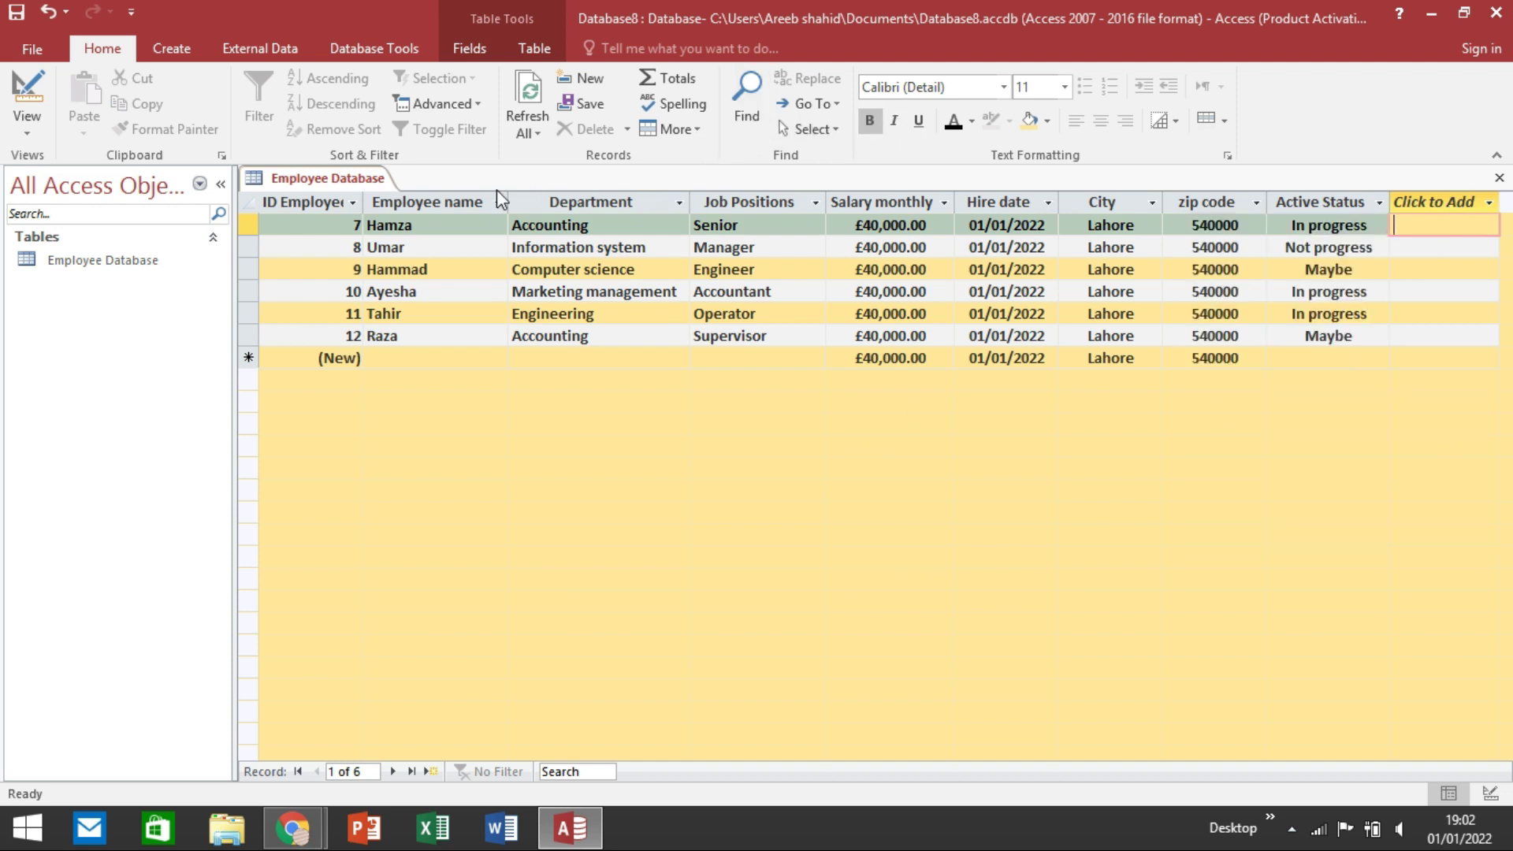
{"action": "left_click", "coordinate": [430, 200]}
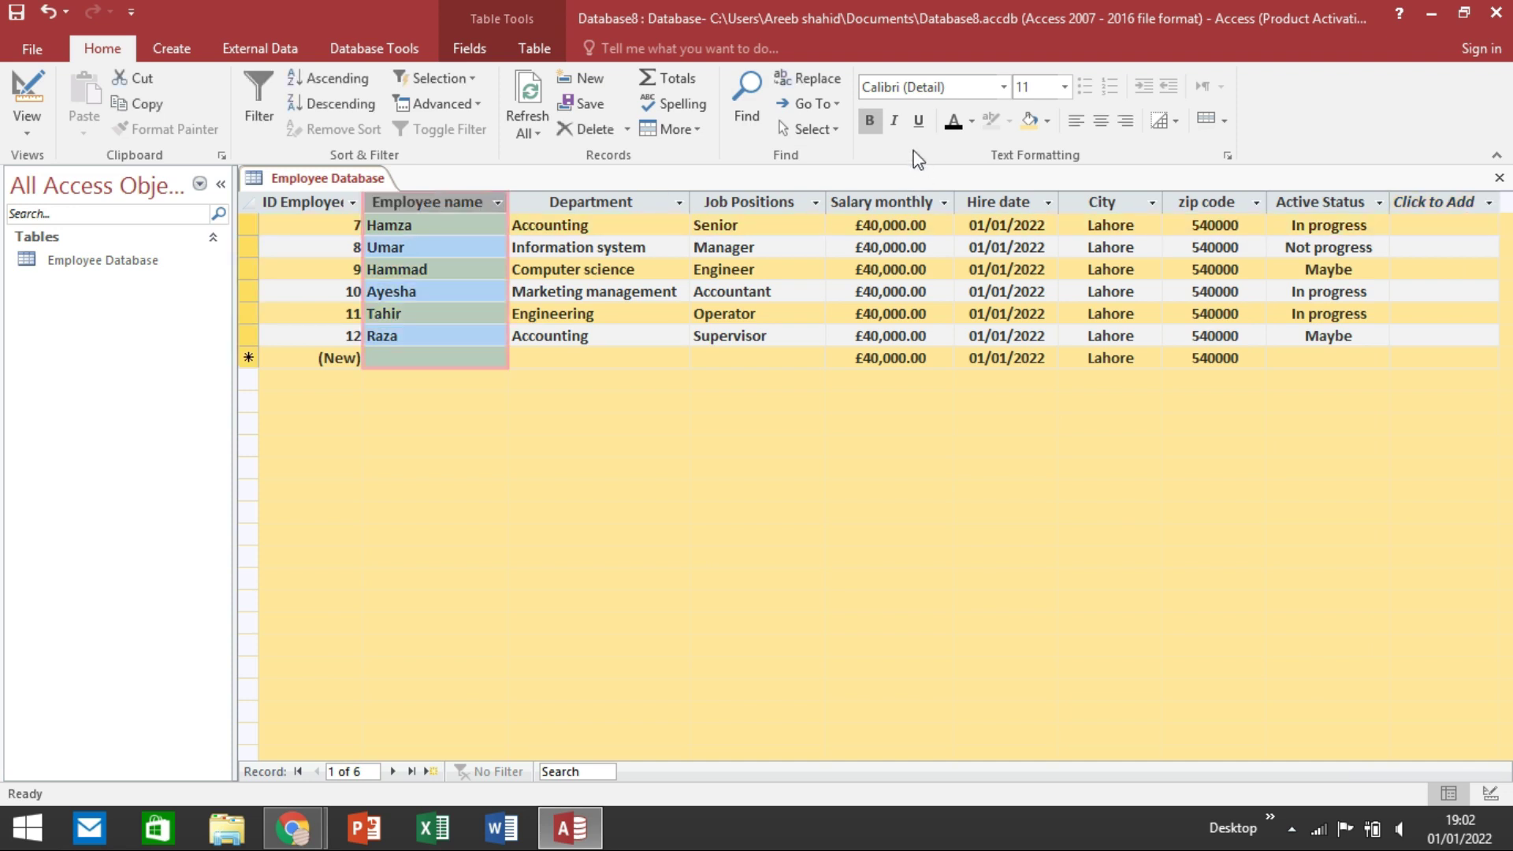
{"action": "left_click", "coordinate": [870, 120]}
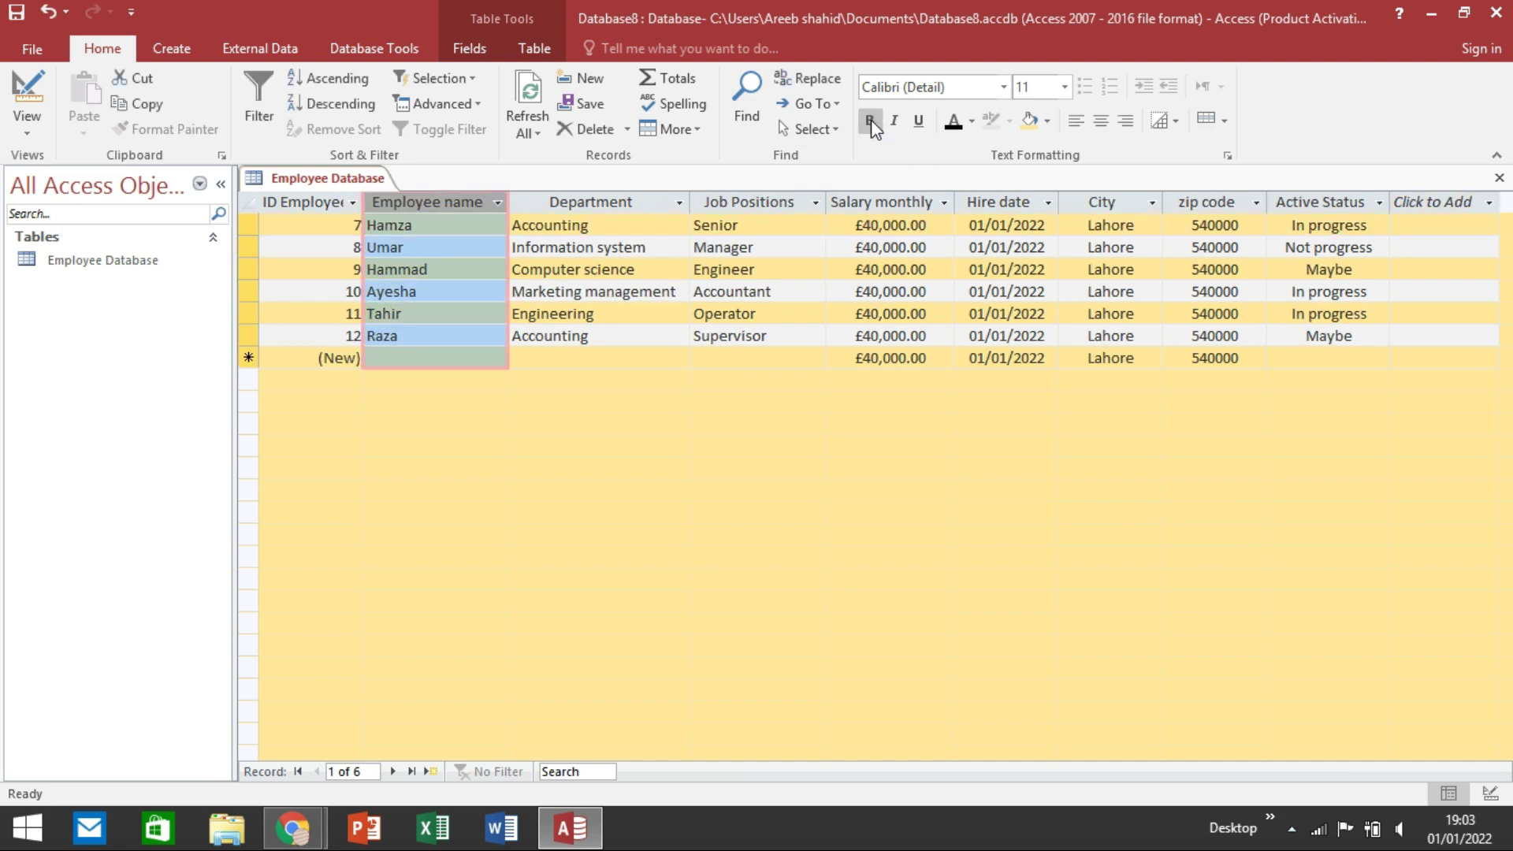
Step: Try red as the datasheet's font color and change it back to black
{"action": "left_click", "coordinate": [971, 126]}
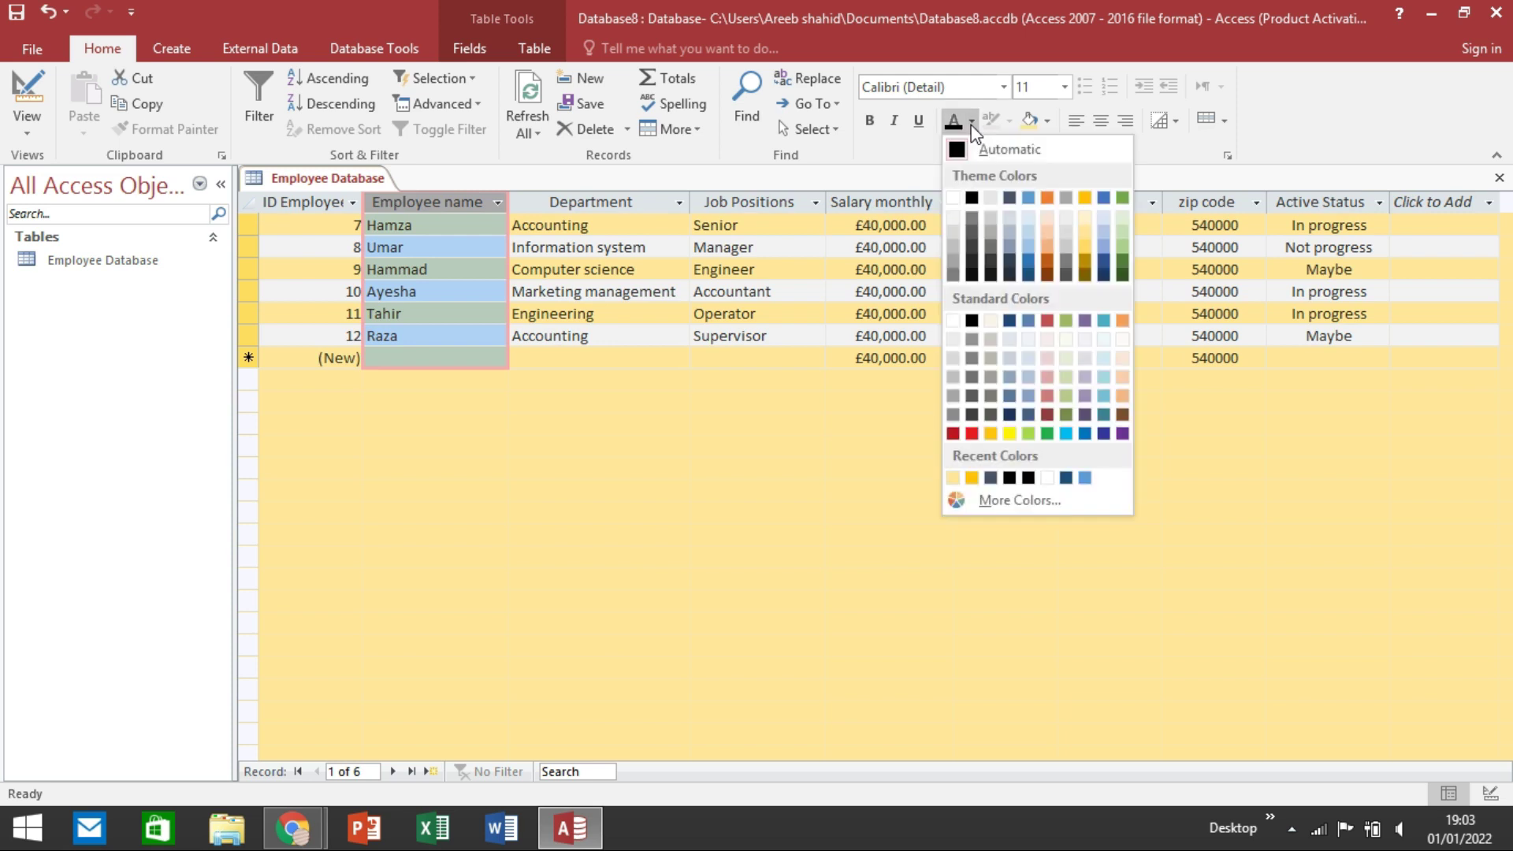
{"action": "left_click", "coordinate": [972, 438]}
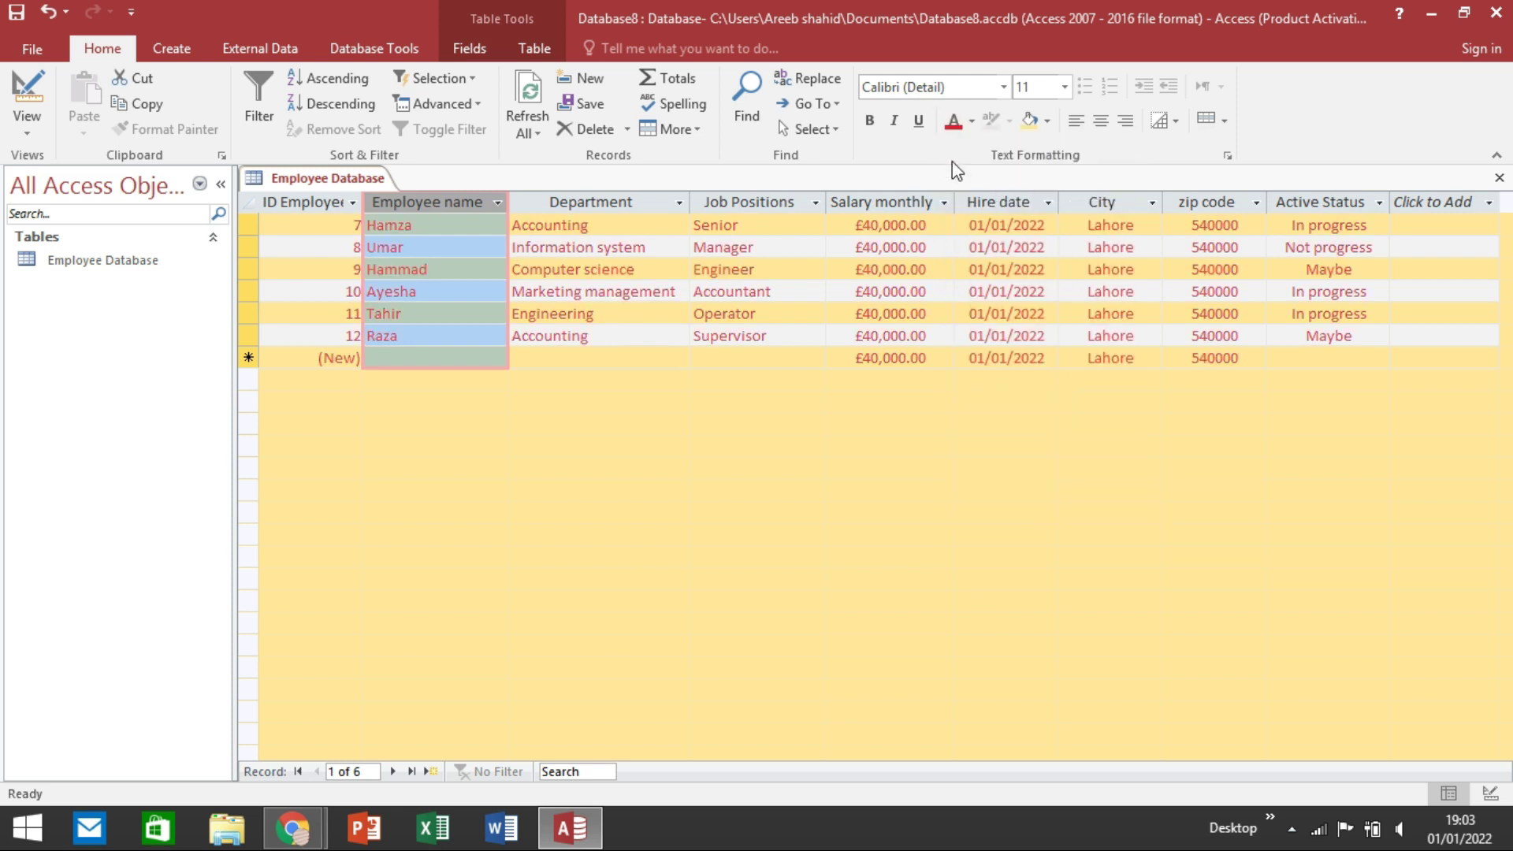
{"action": "left_click", "coordinate": [971, 122]}
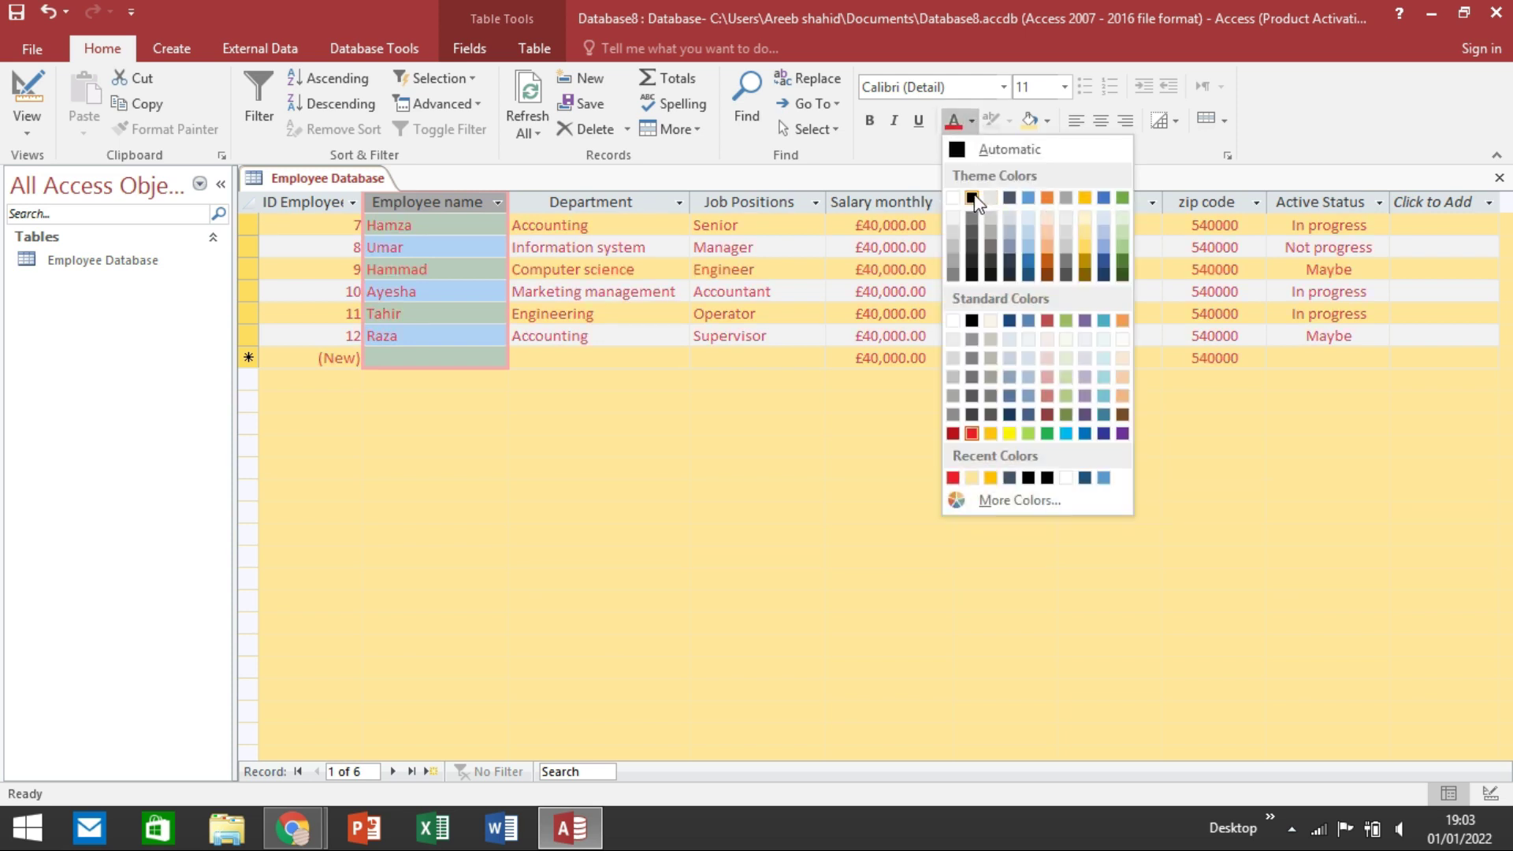
{"action": "left_click", "coordinate": [972, 197]}
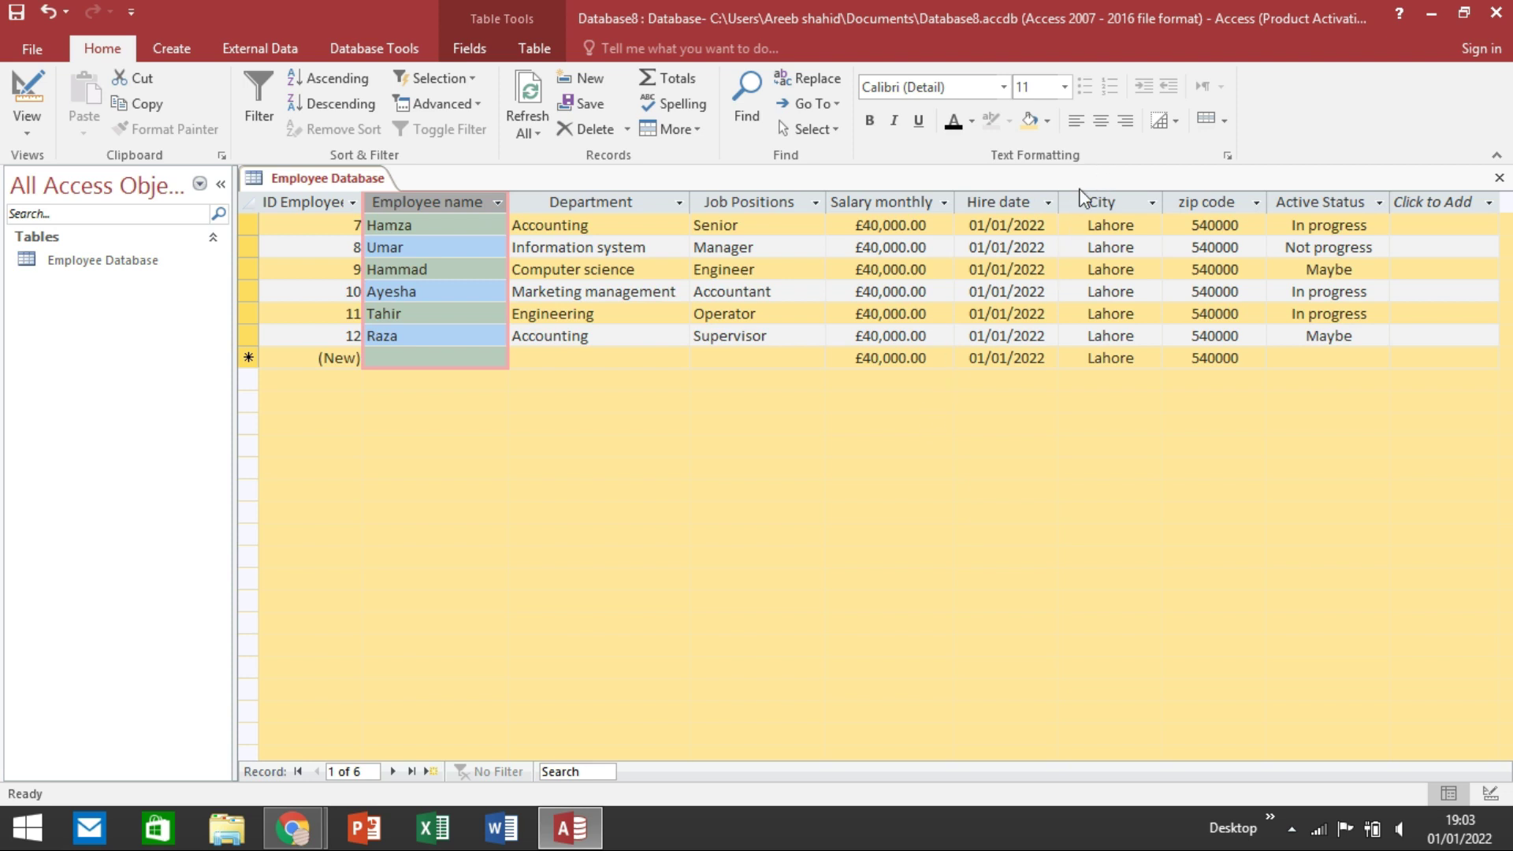
Step: Left-align the values in the Salary monthly column
{"action": "left_click", "coordinate": [782, 223]}
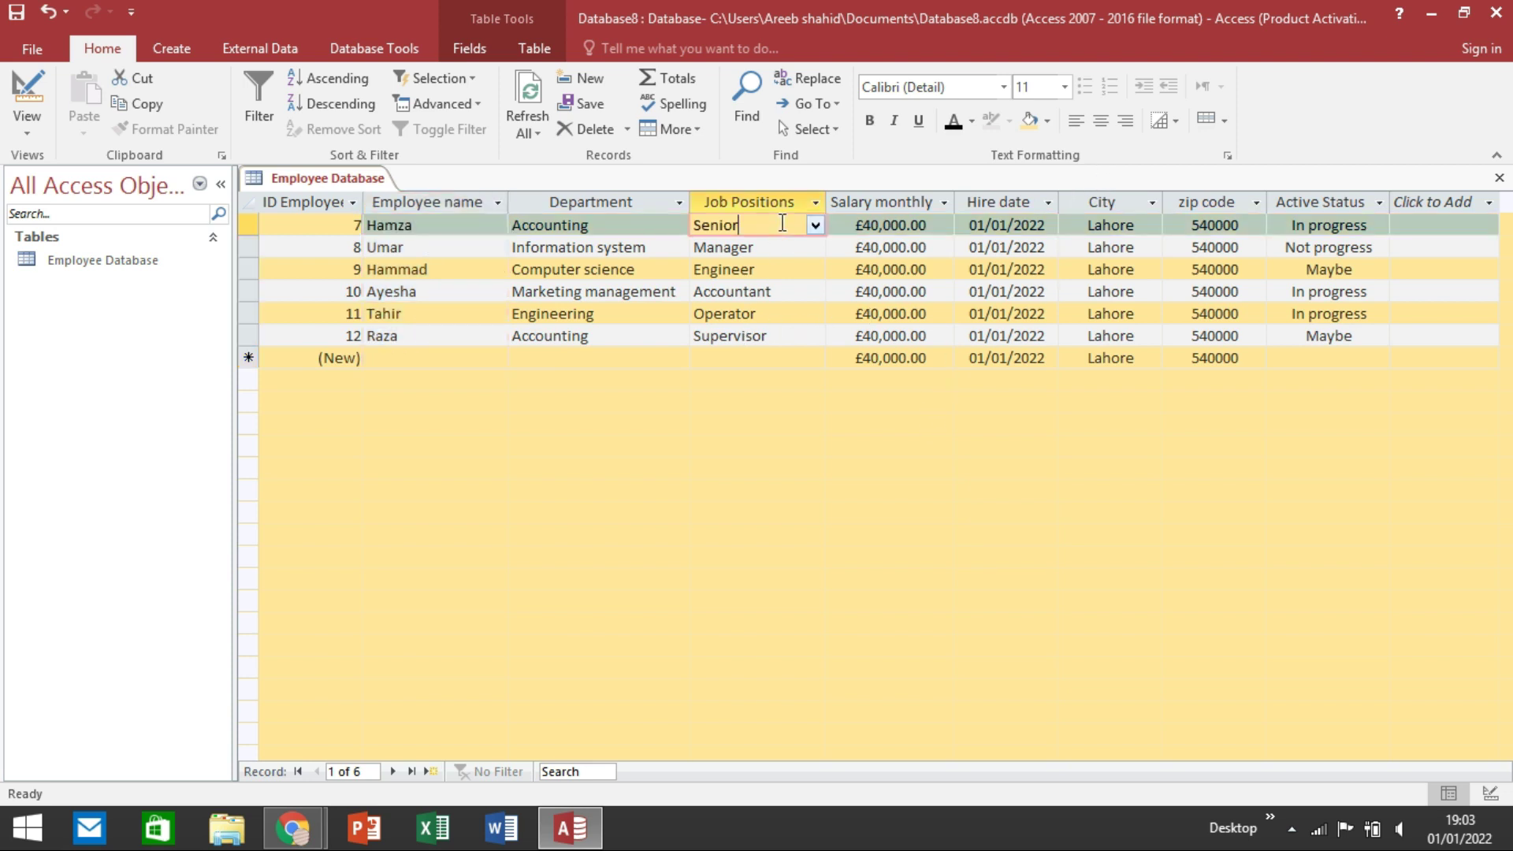
{"action": "left_click", "coordinate": [1101, 122]}
{"action": "left_click", "coordinate": [1104, 126]}
{"action": "left_click", "coordinate": [1104, 126]}
{"action": "left_click", "coordinate": [1103, 126]}
{"action": "key", "text": "Tab"}
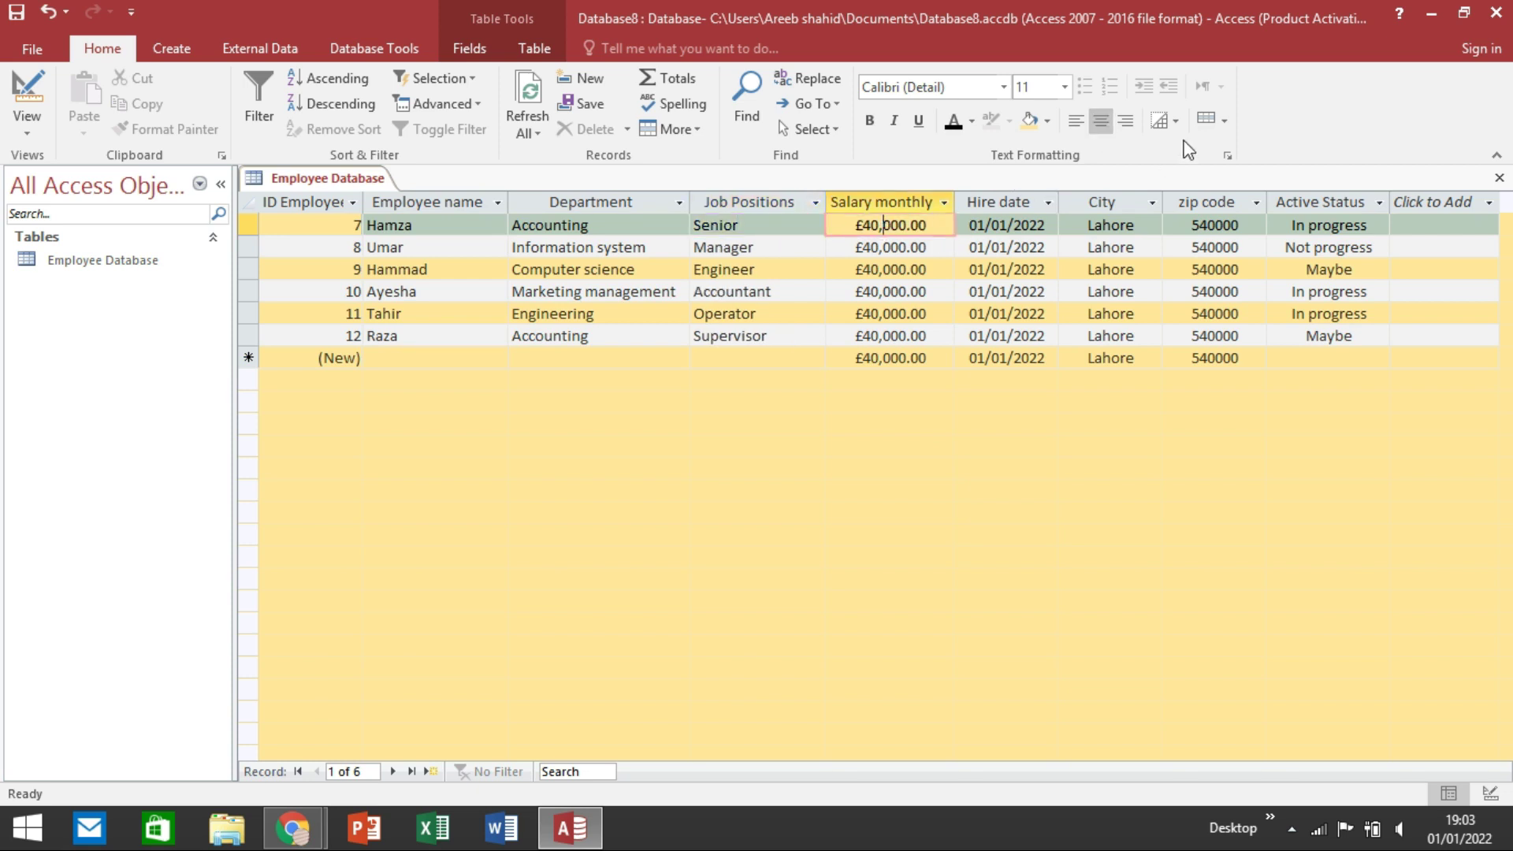
{"action": "left_click", "coordinate": [1073, 120]}
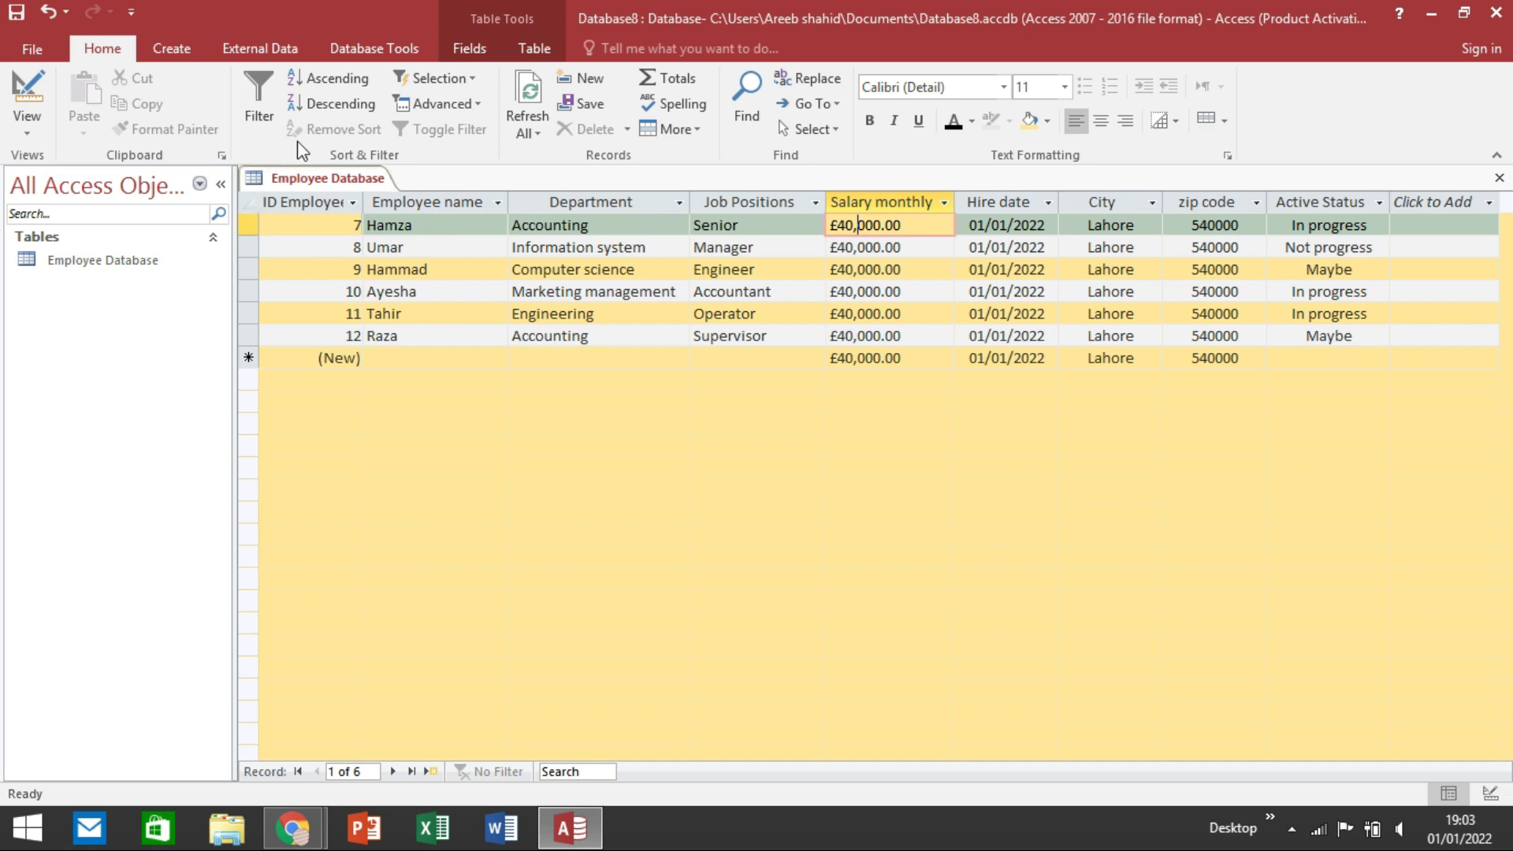
Step: Start importing external data from an Excel spreadsheet into the database
{"action": "left_click", "coordinate": [169, 48]}
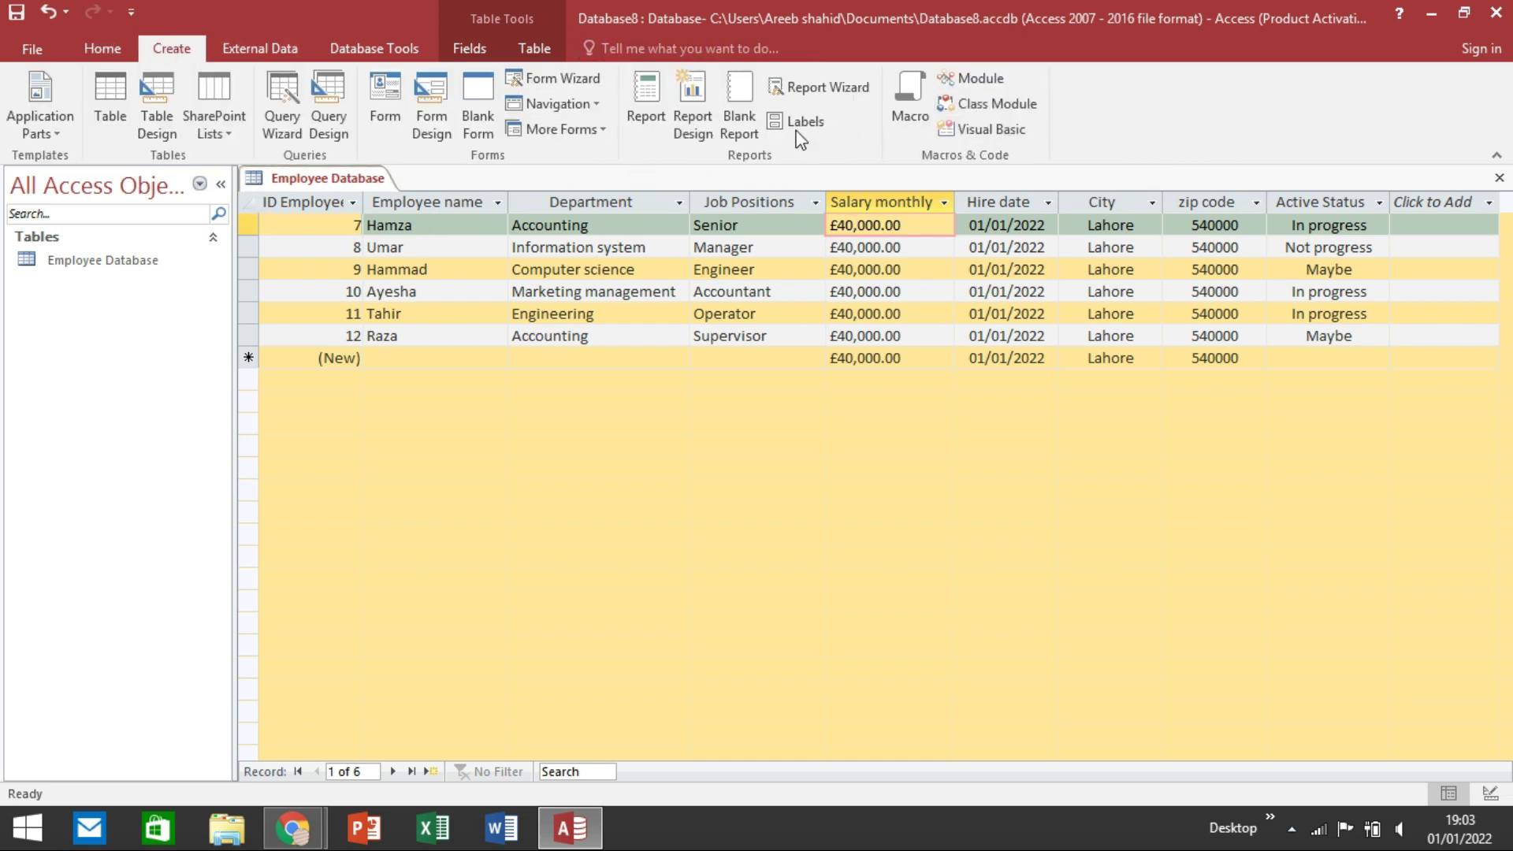
{"action": "left_click", "coordinate": [252, 49]}
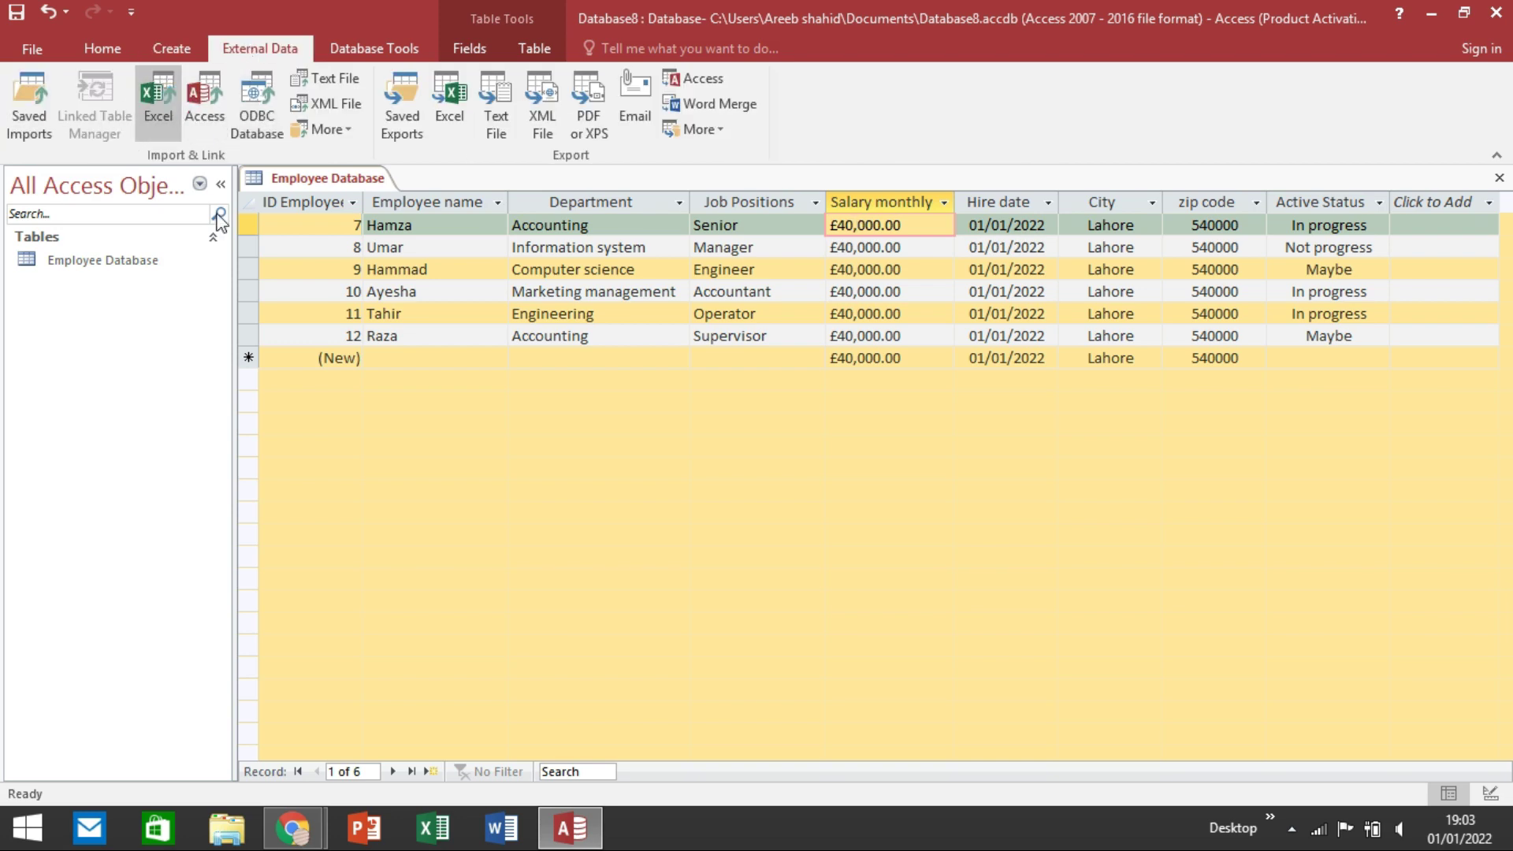
{"action": "left_click", "coordinate": [172, 98]}
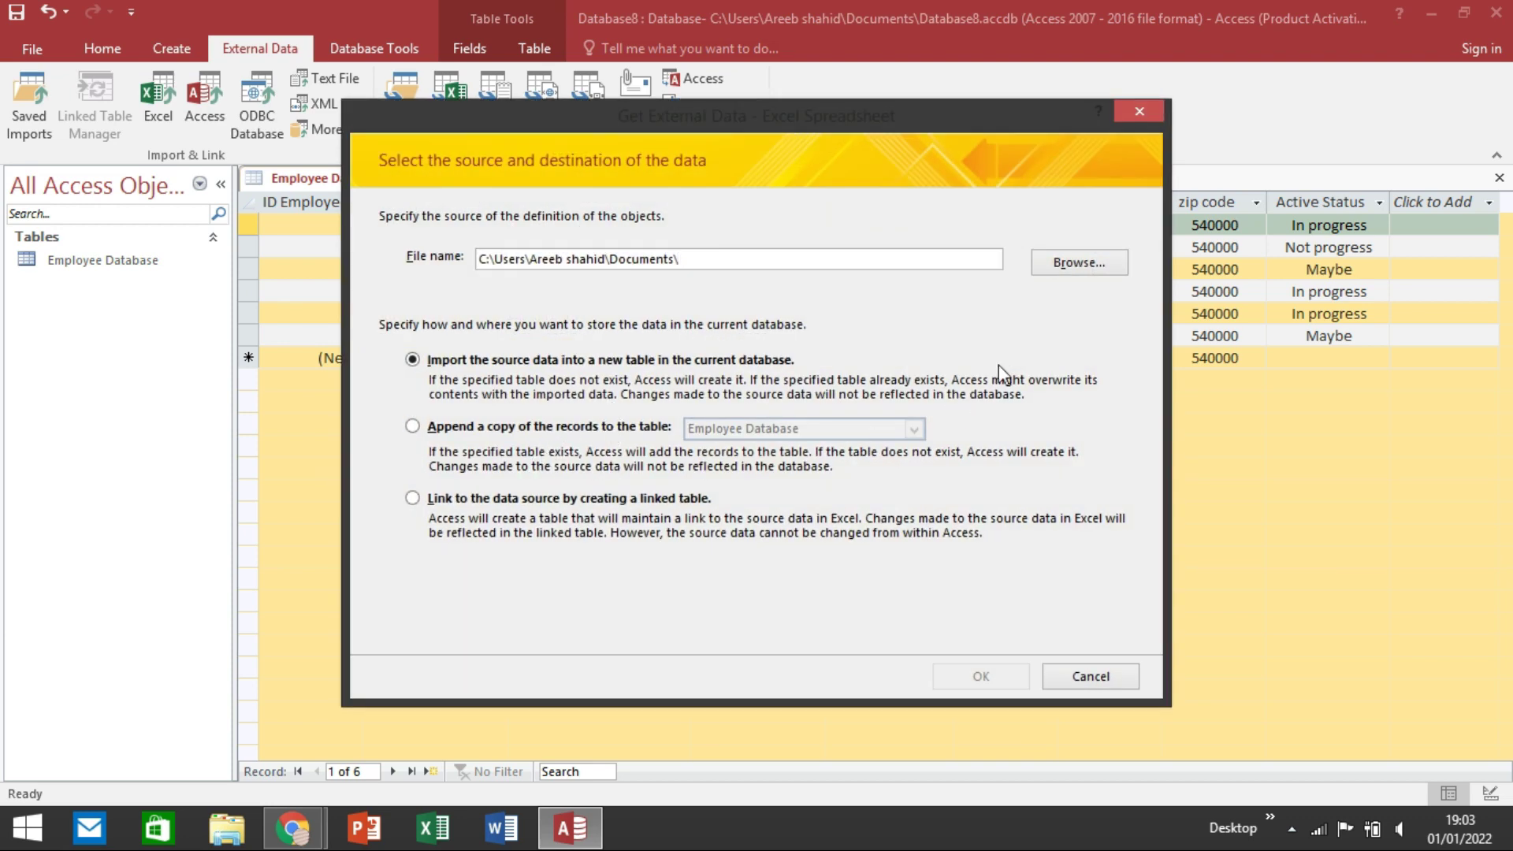
{"action": "left_click", "coordinate": [1090, 263]}
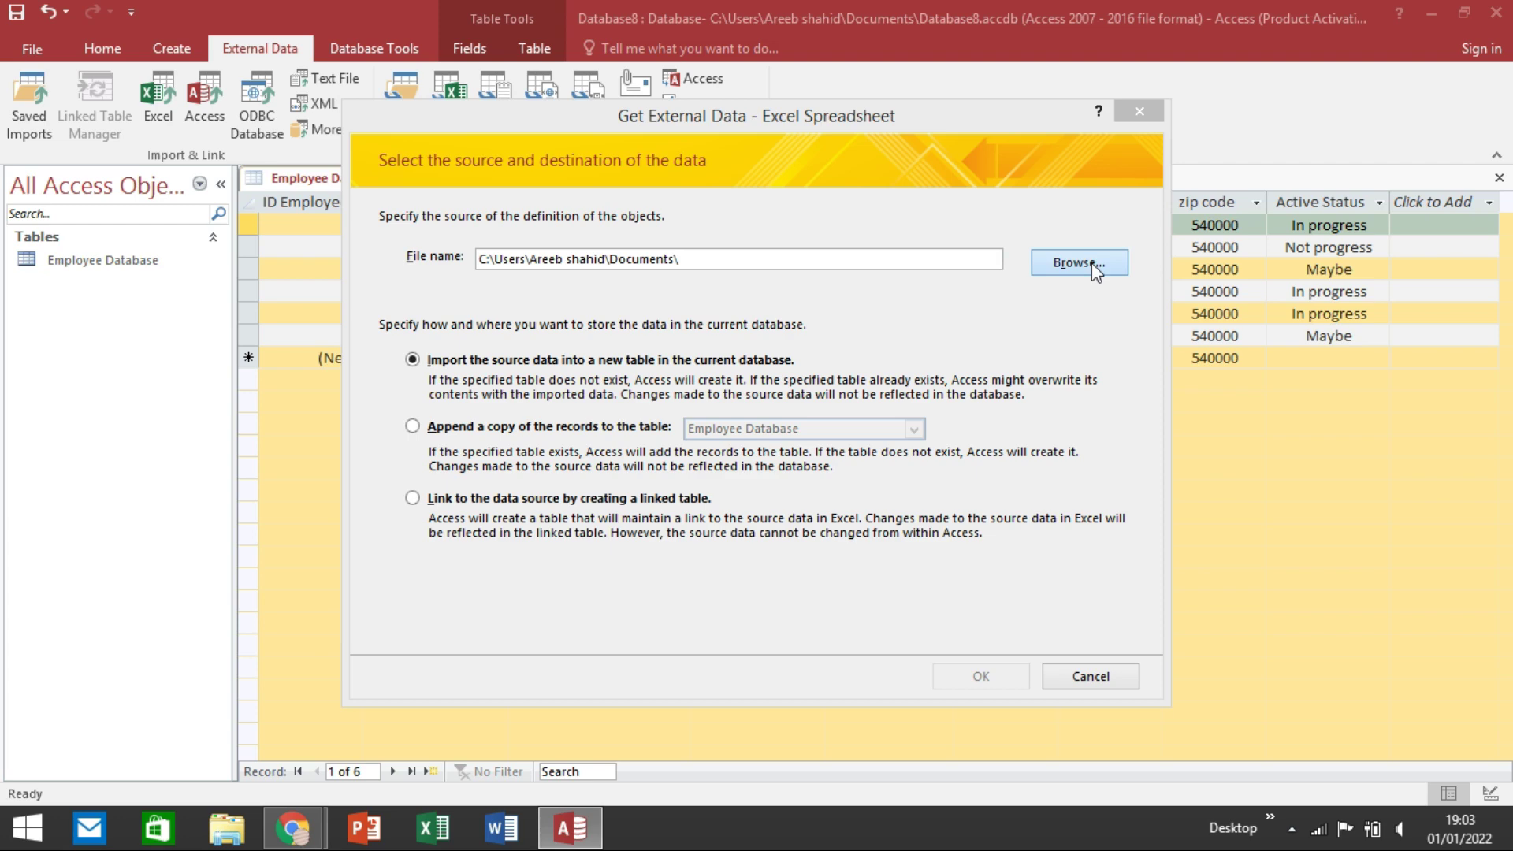
{"action": "left_click", "coordinate": [1090, 262]}
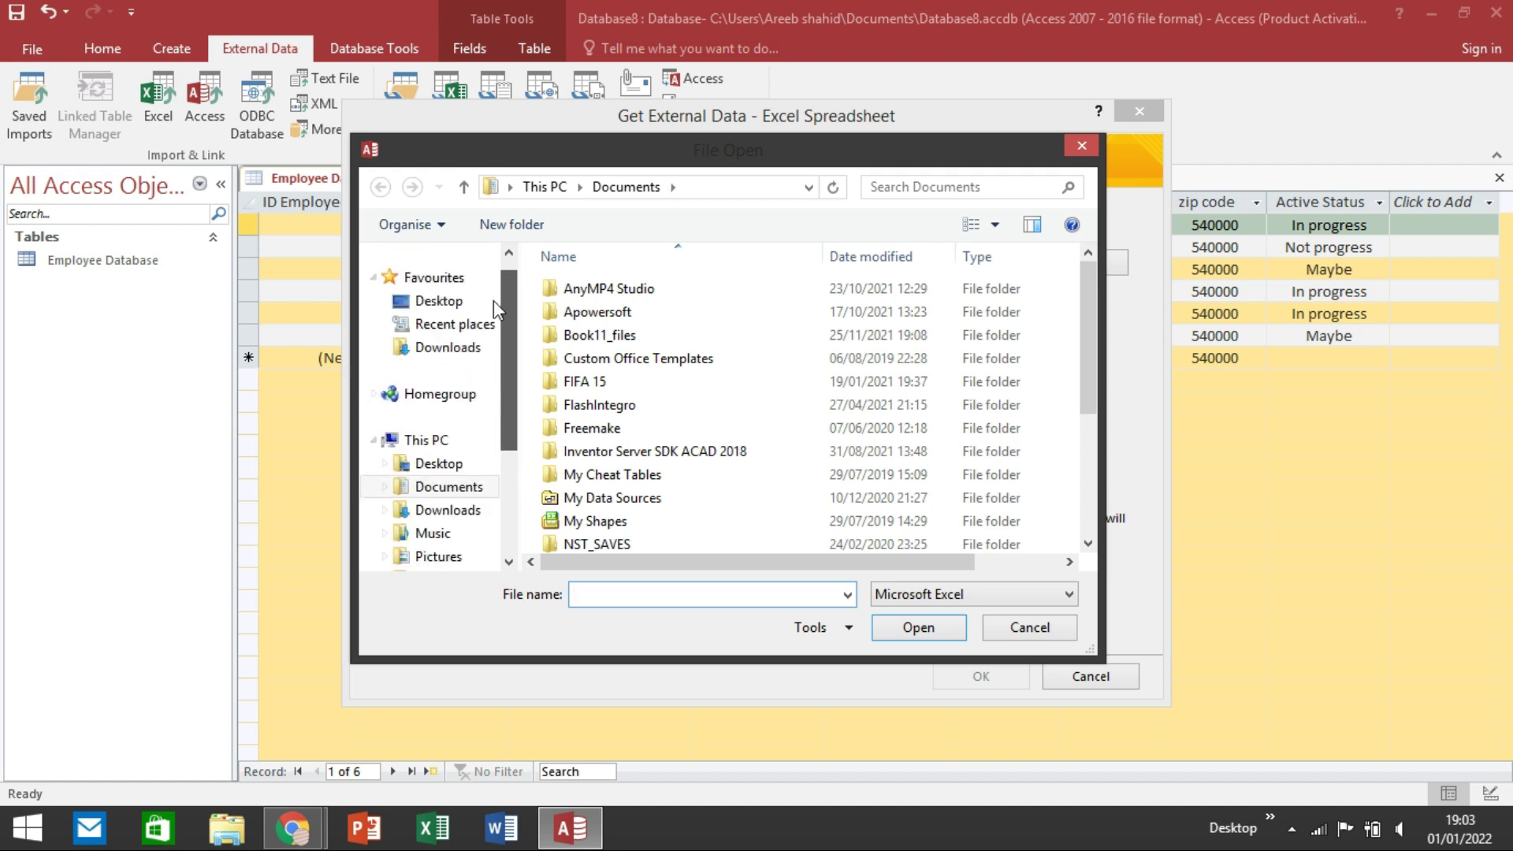
{"action": "left_click", "coordinate": [439, 332]}
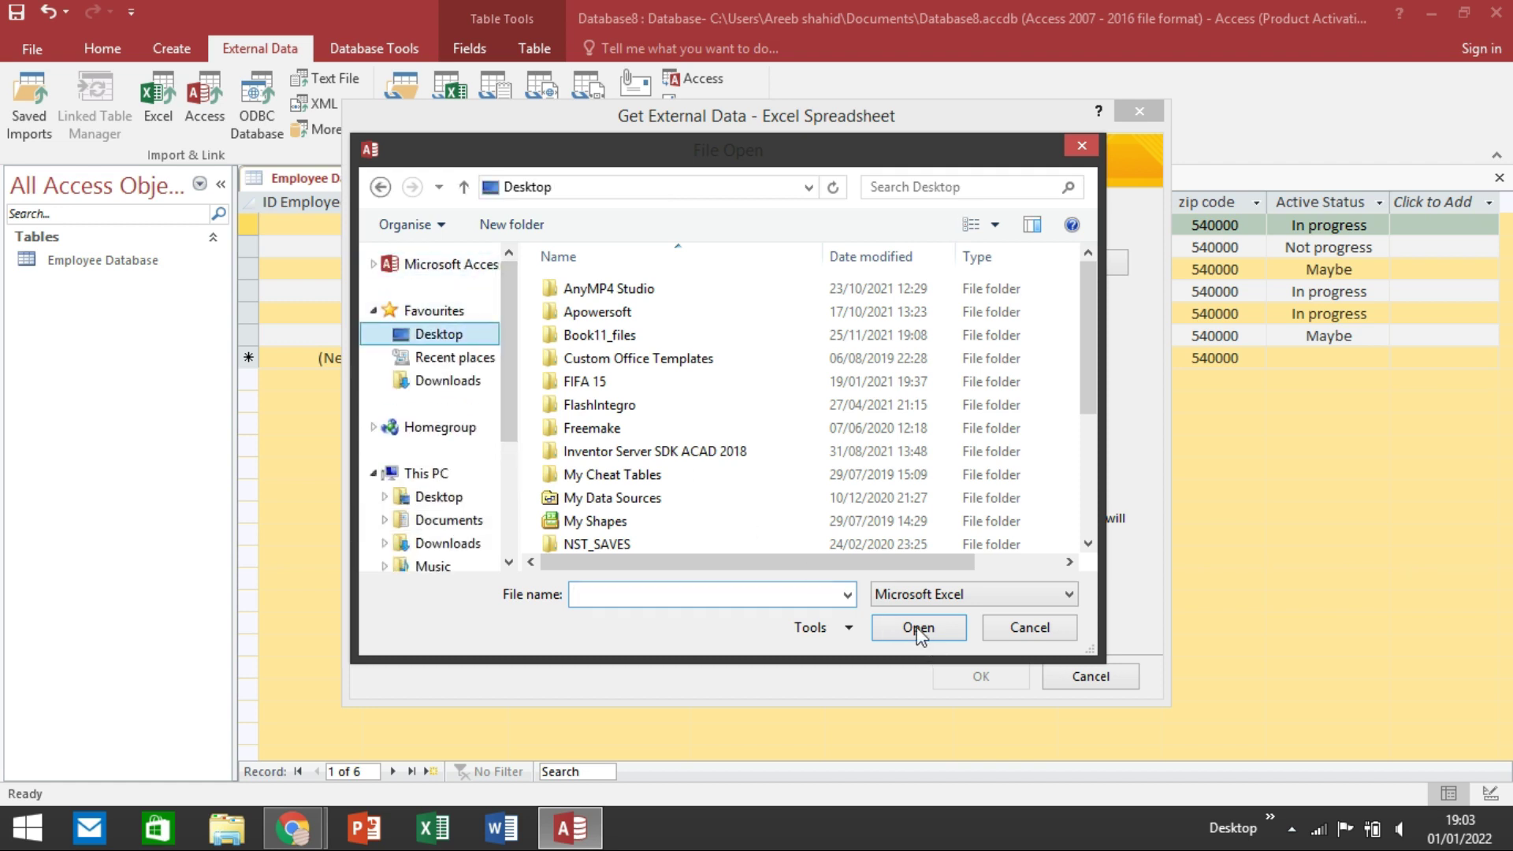
{"action": "left_click", "coordinate": [919, 628]}
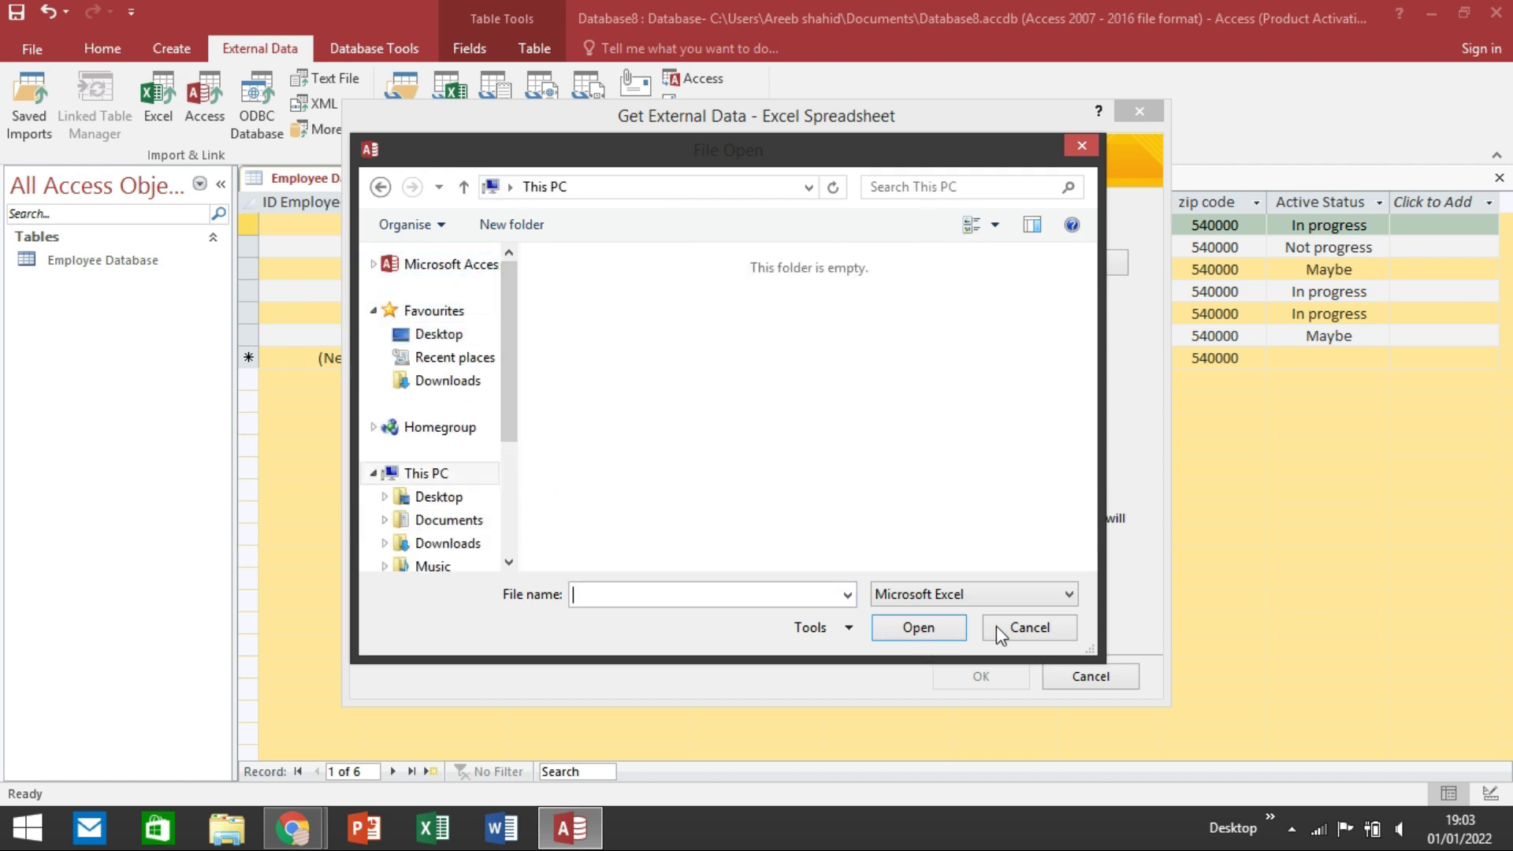
{"action": "left_click", "coordinate": [847, 595]}
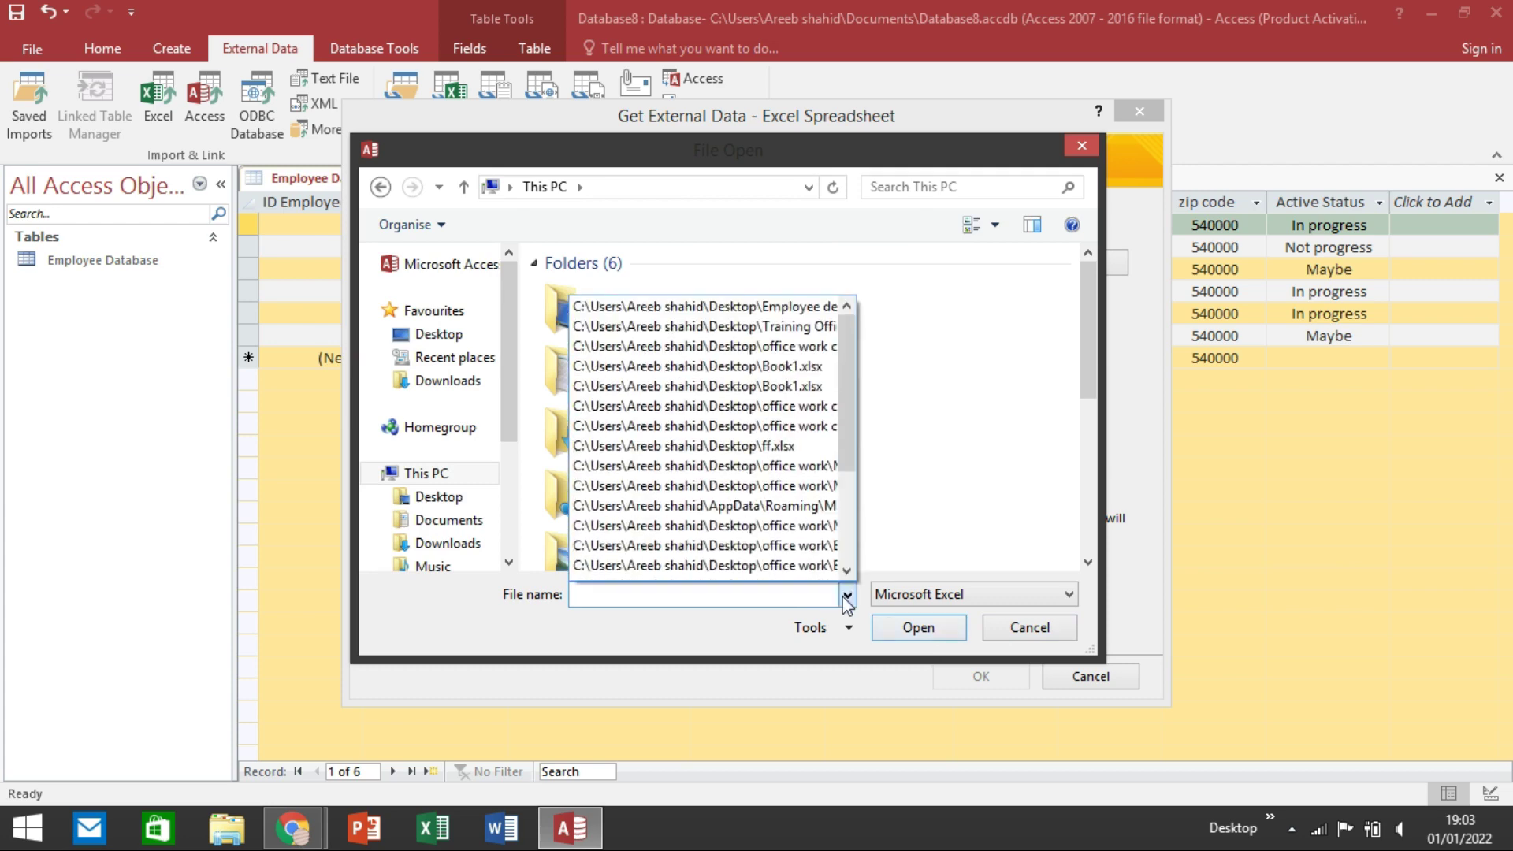
{"action": "left_click", "coordinate": [800, 504]}
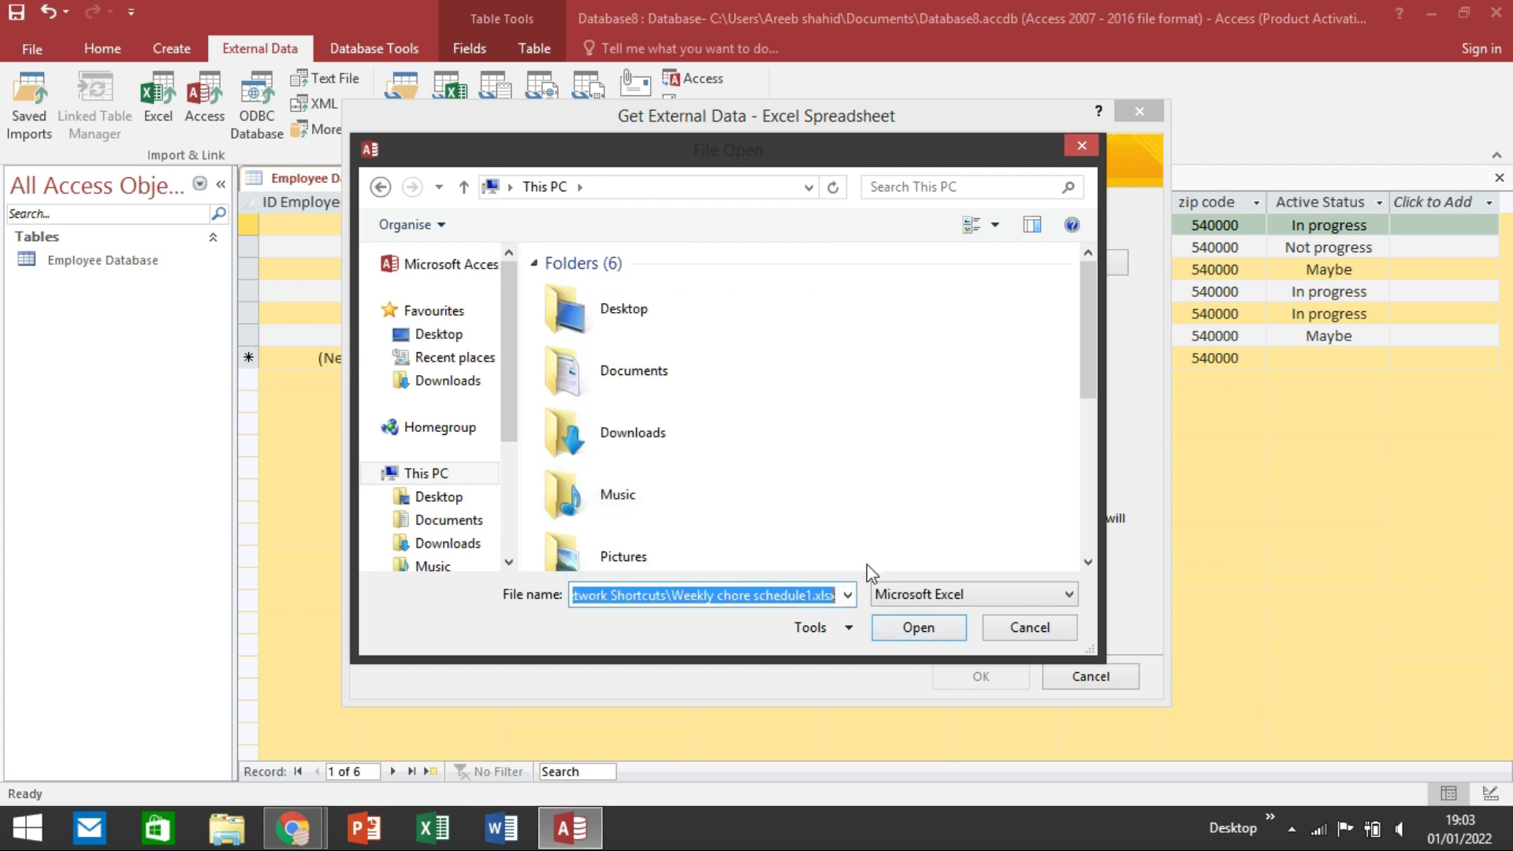
{"action": "left_click", "coordinate": [1002, 631]}
Step: Set the Excel import to bring the source data into a new table in the current database
{"action": "left_click", "coordinate": [542, 428]}
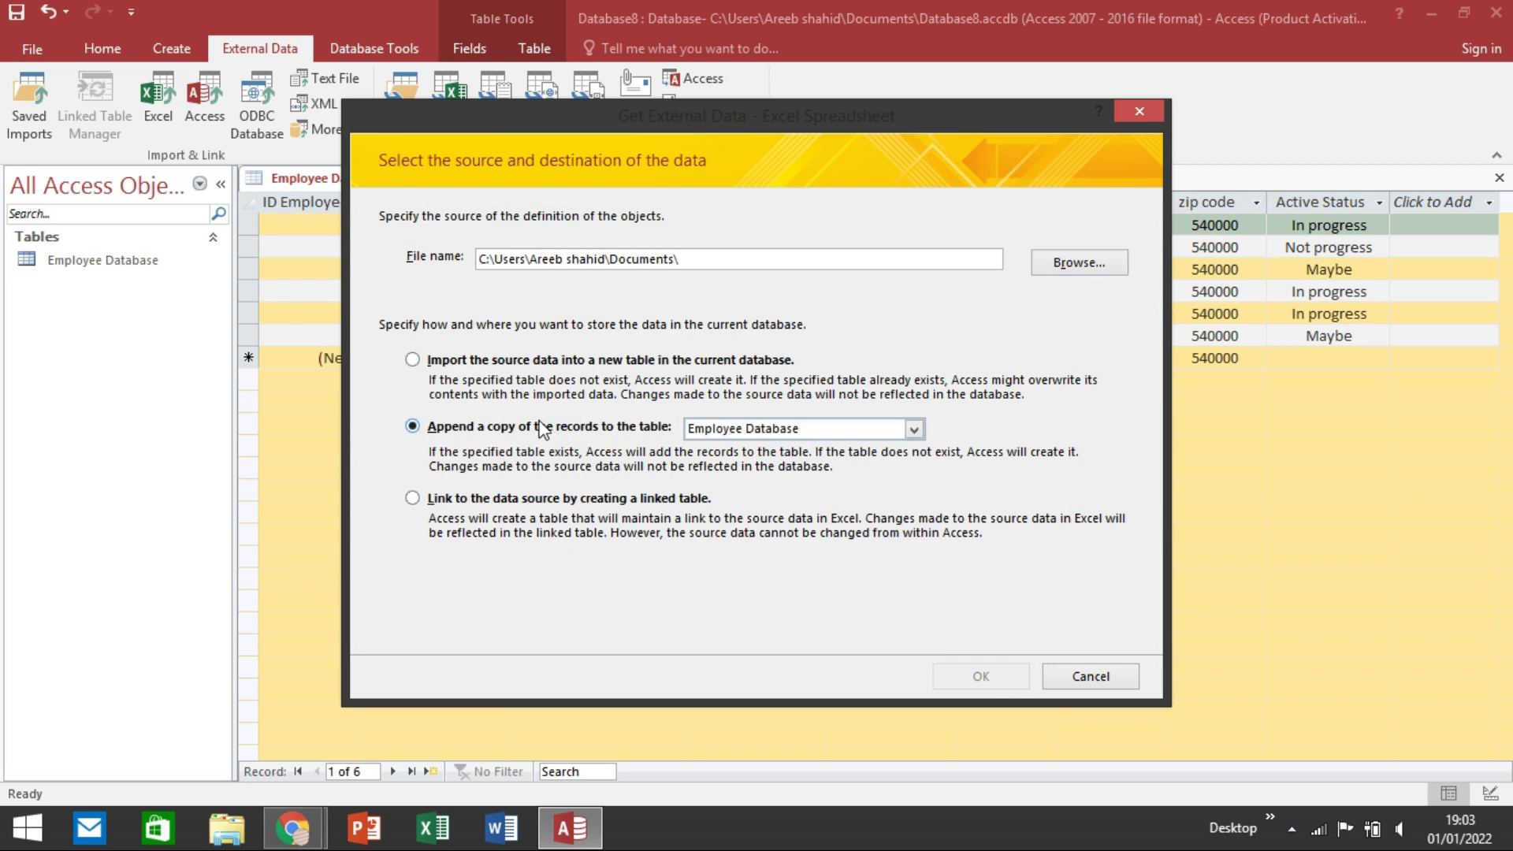
{"action": "left_click", "coordinate": [540, 362]}
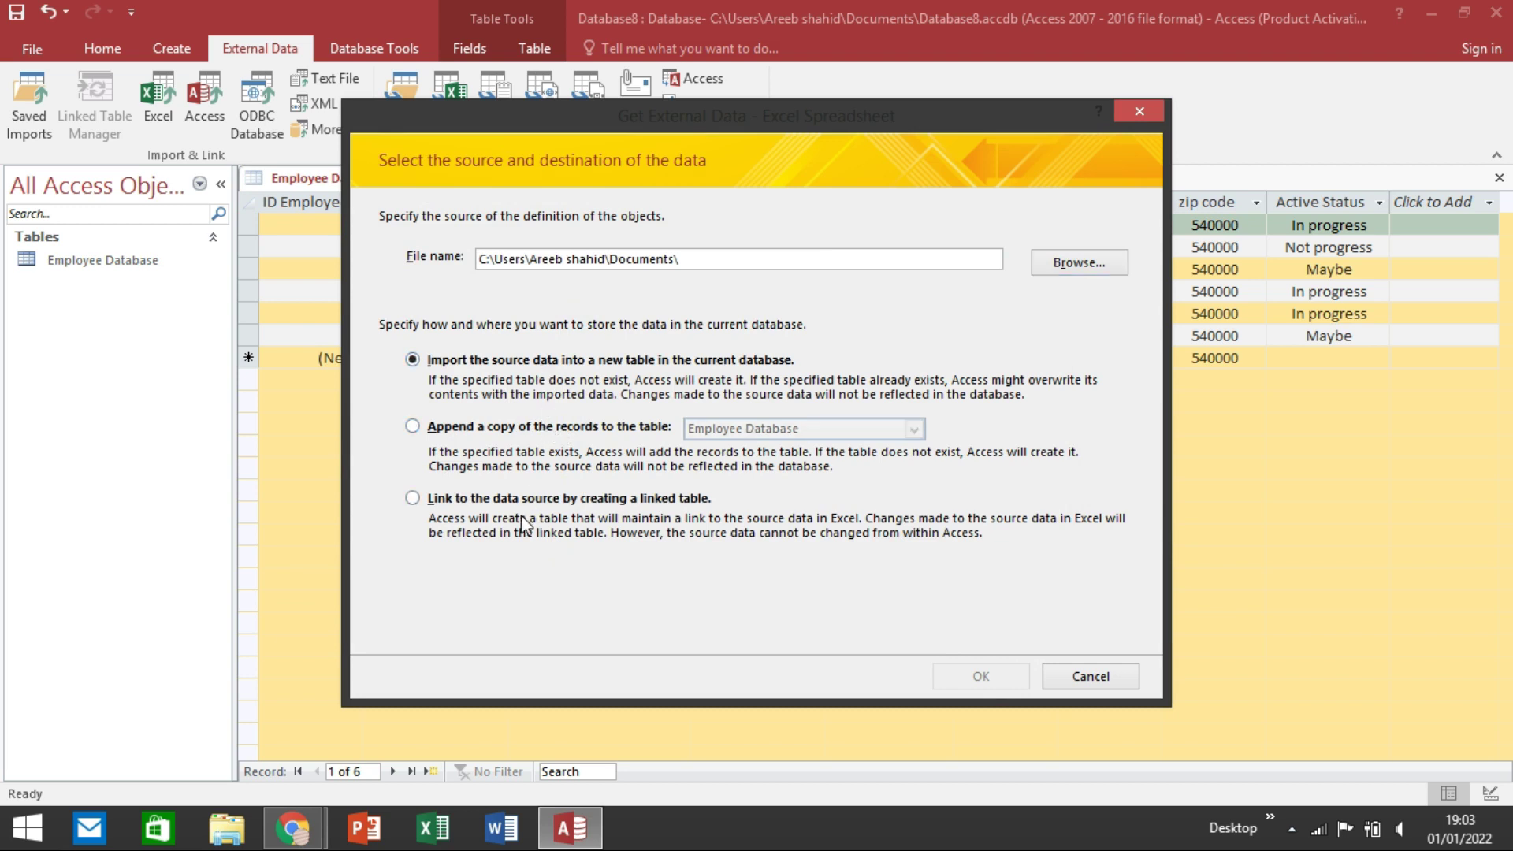
{"action": "left_click", "coordinate": [517, 362]}
Step: Try to use ff.xlsx from the Desktop as the import source, and cancel the import
{"action": "left_click", "coordinate": [1110, 263]}
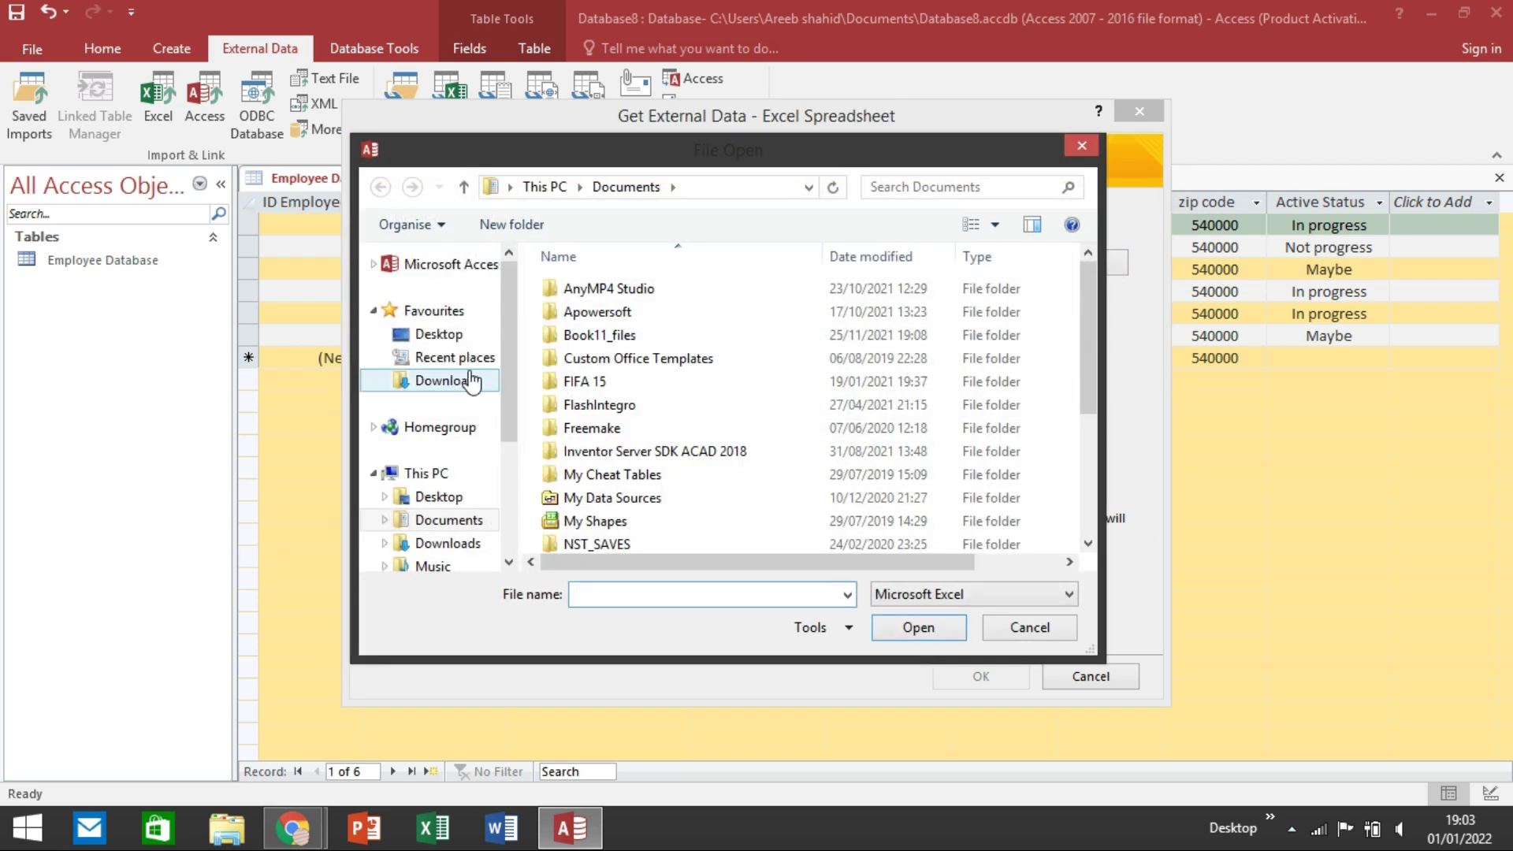
{"action": "left_click", "coordinate": [441, 333]}
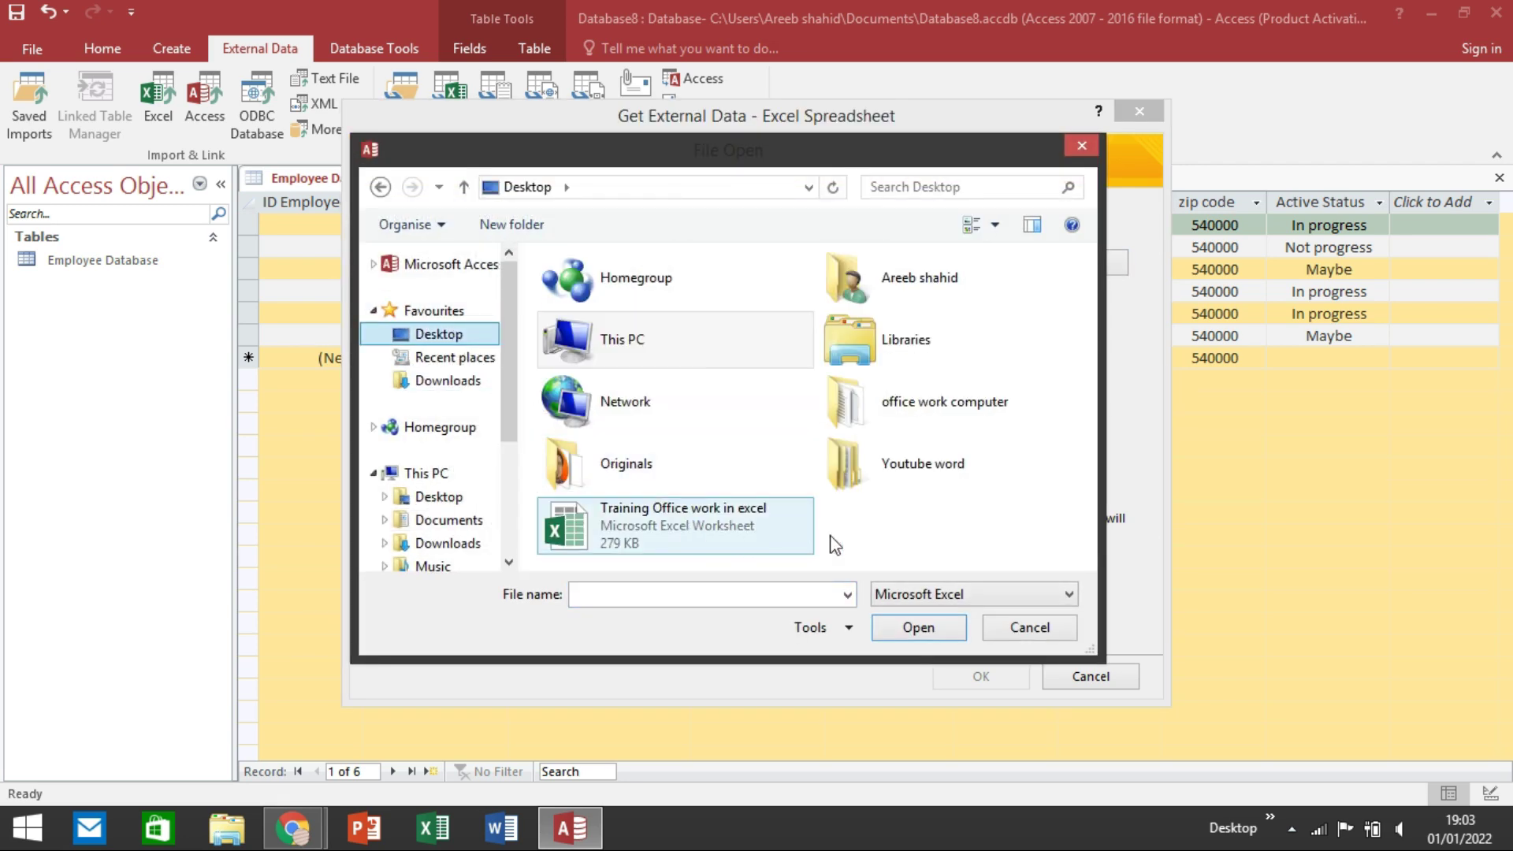
{"action": "left_click", "coordinate": [846, 596]}
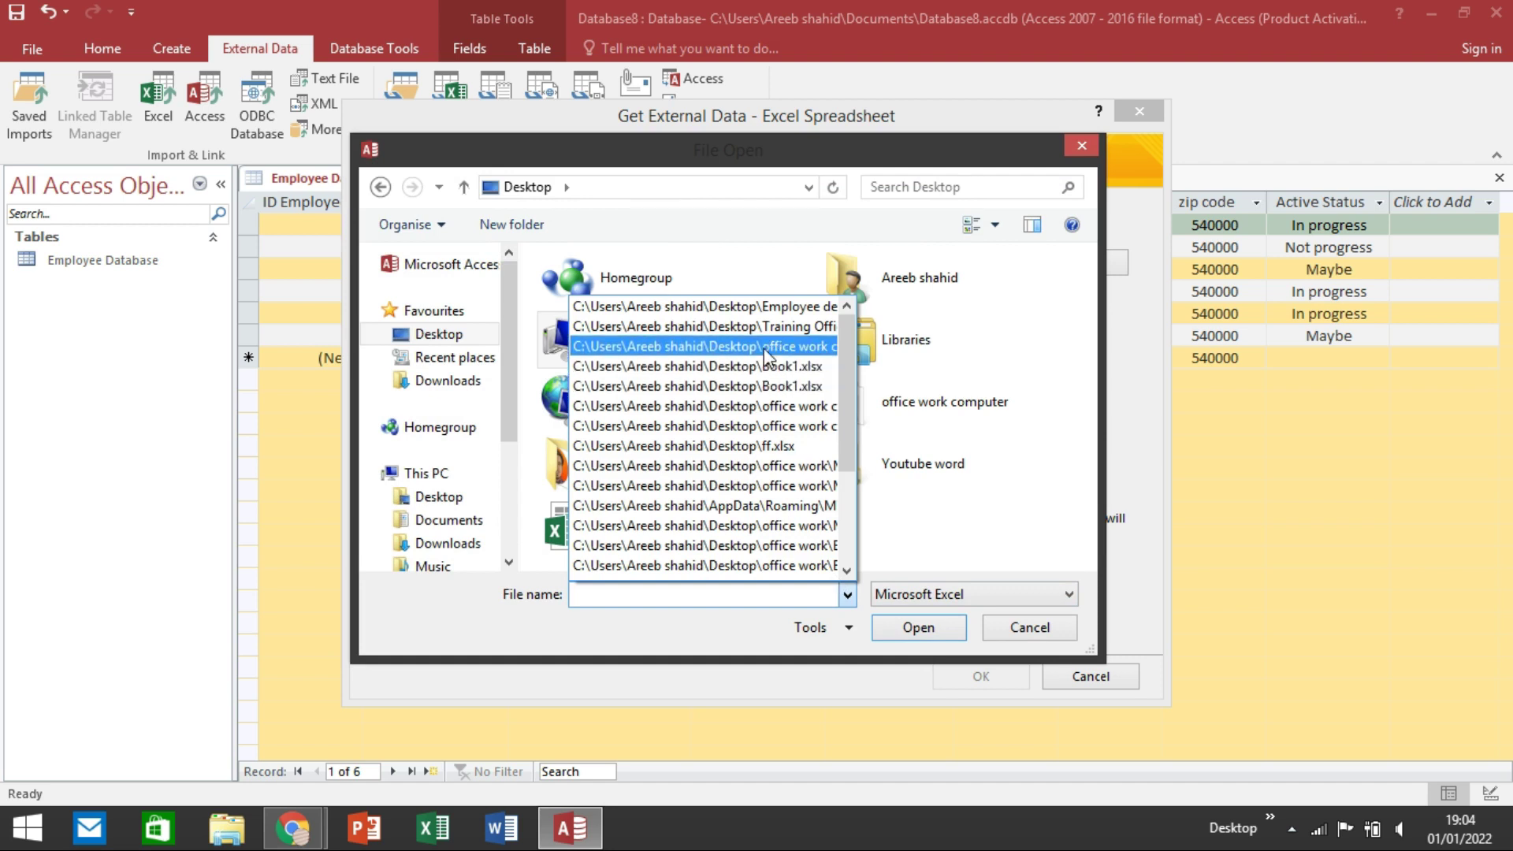
{"action": "left_click", "coordinate": [762, 446]}
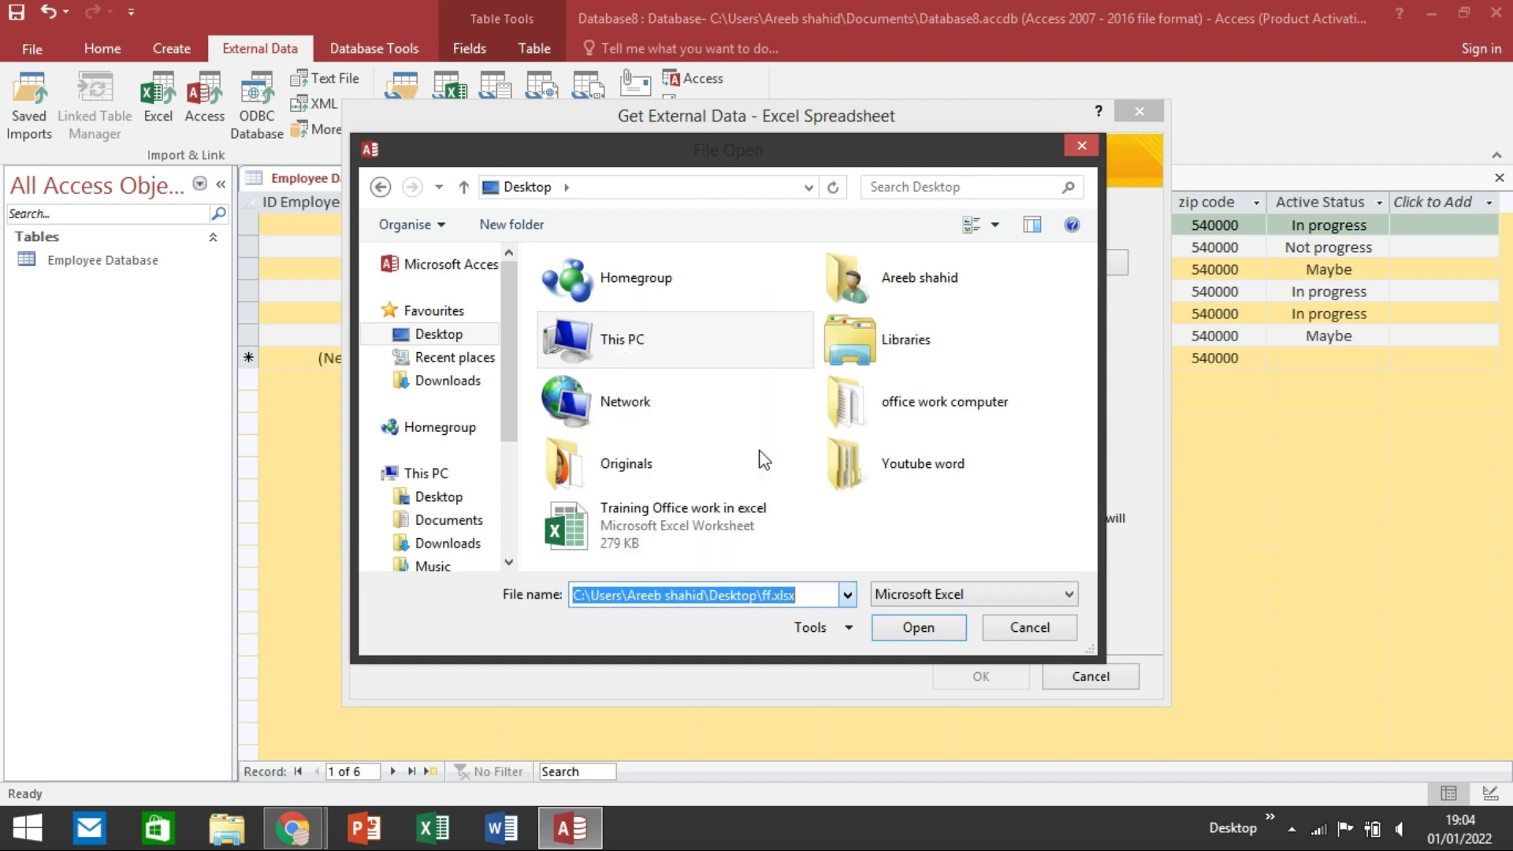
{"action": "left_click", "coordinate": [914, 627]}
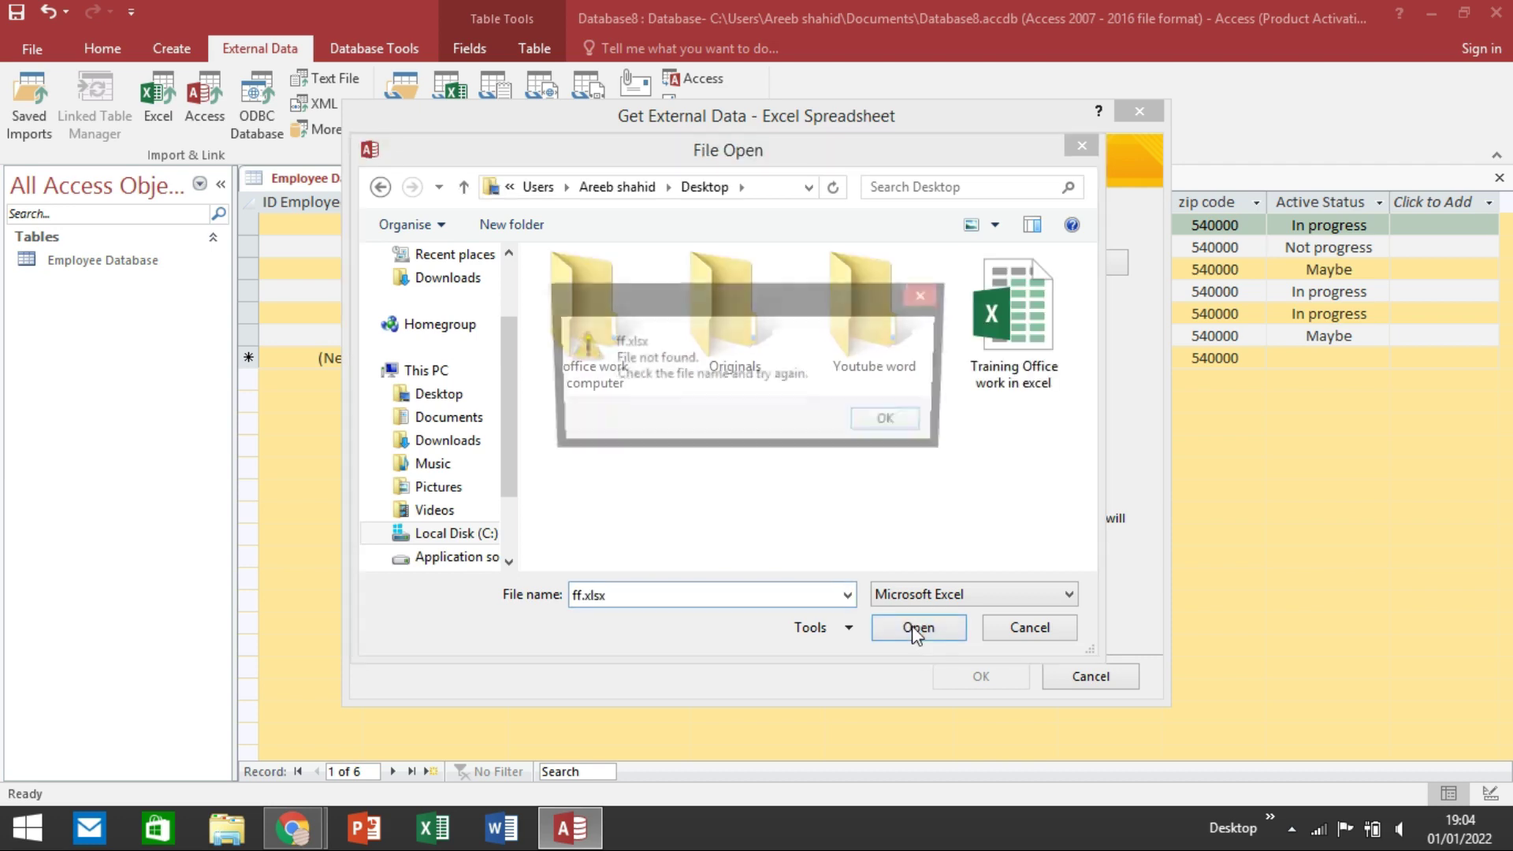
{"action": "left_click", "coordinate": [900, 418]}
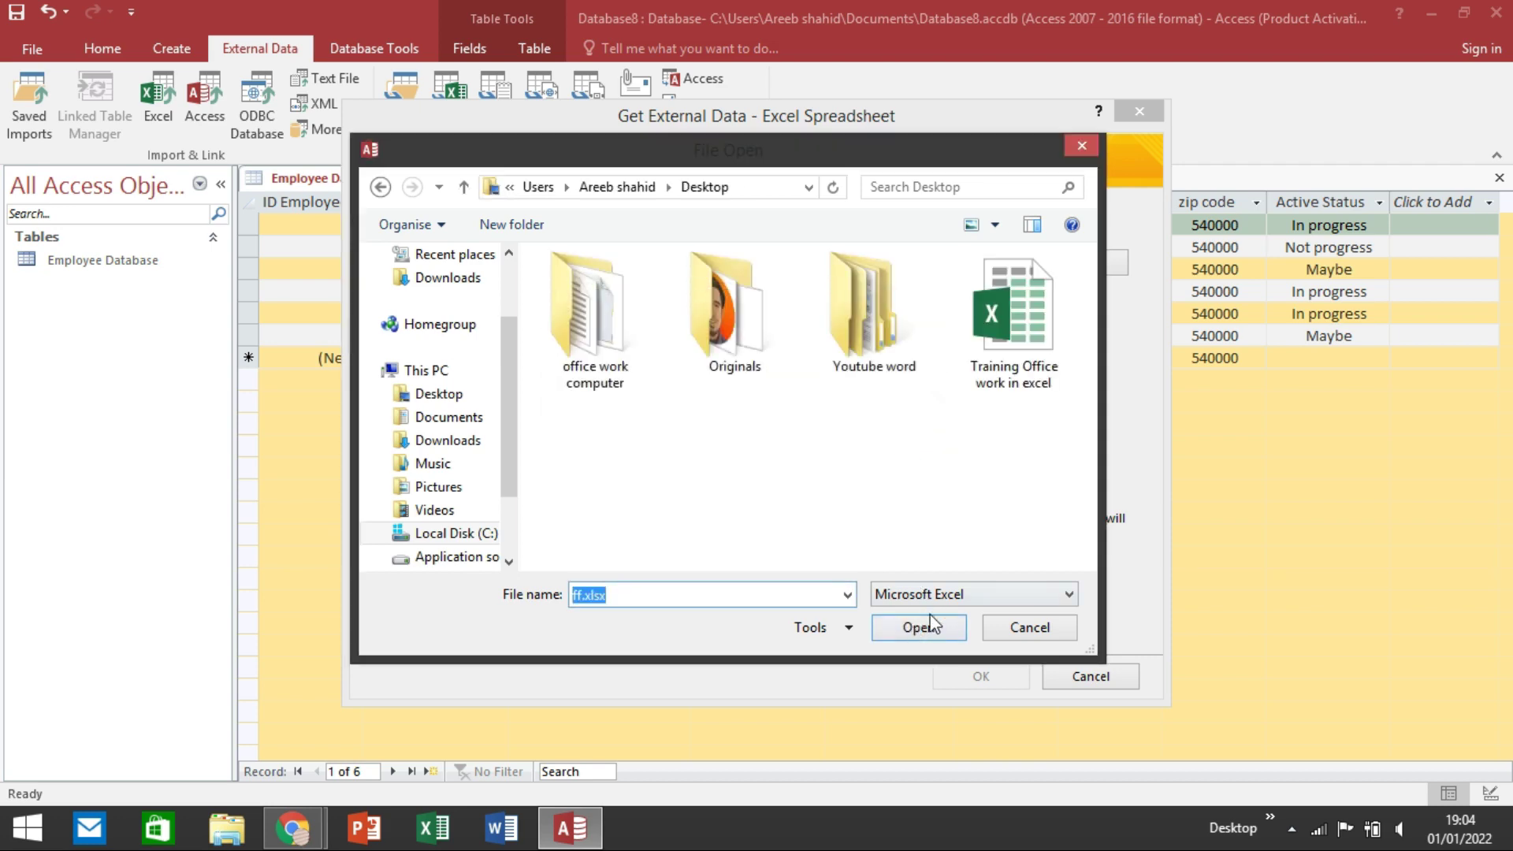
{"action": "left_click", "coordinate": [926, 624]}
{"action": "left_click", "coordinate": [889, 420]}
{"action": "left_click", "coordinate": [1028, 628]}
{"action": "left_click", "coordinate": [1076, 675]}
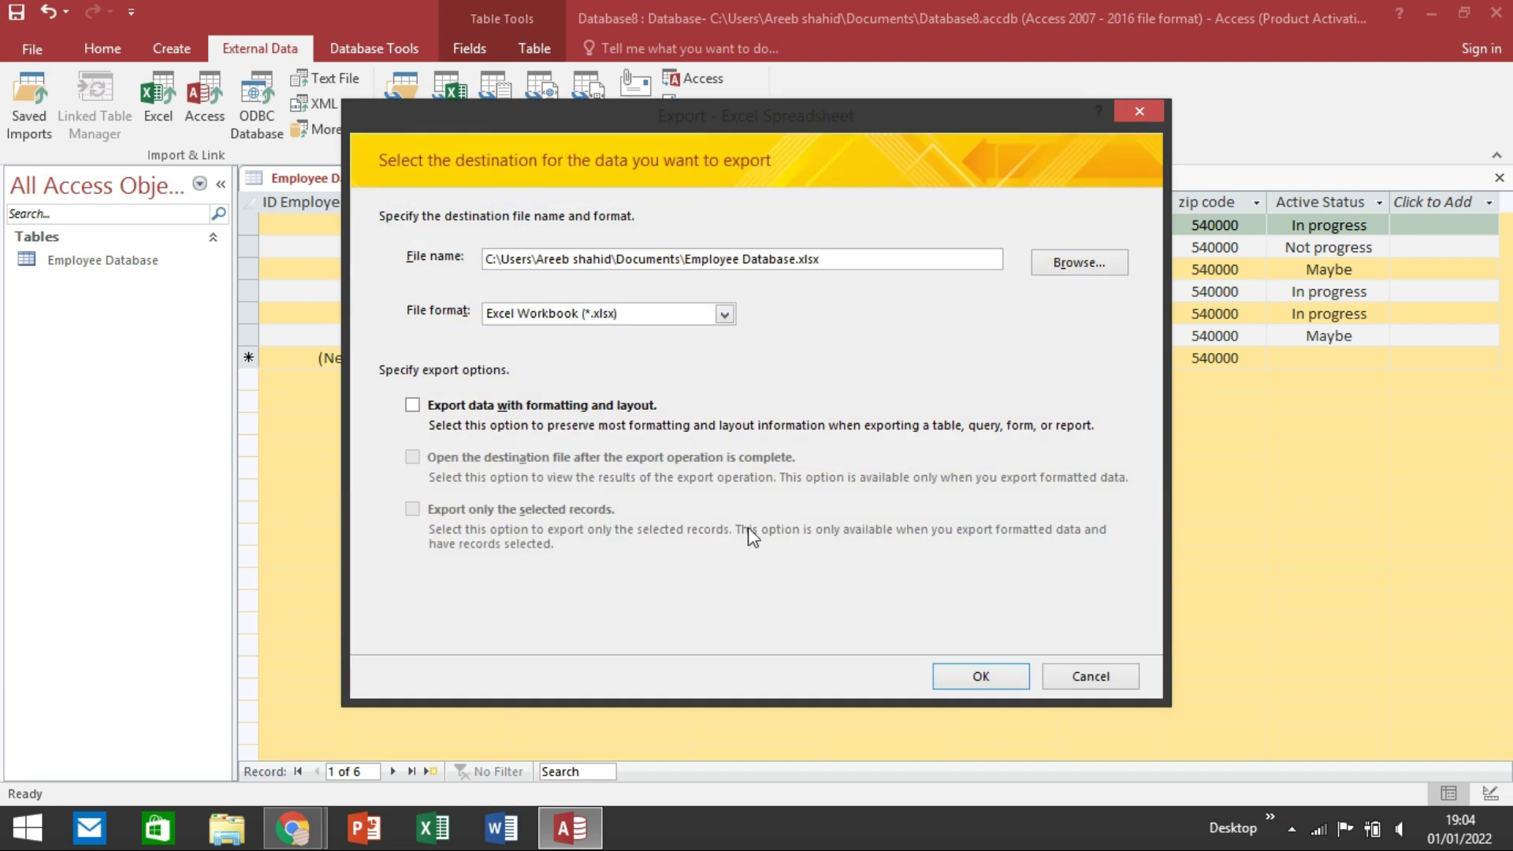
Step: Export the Employee Database table with formatting and layout as an Excel Workbook (*.xlsx) named Employee Database.xlsx in Documents
{"action": "left_click", "coordinate": [523, 403]}
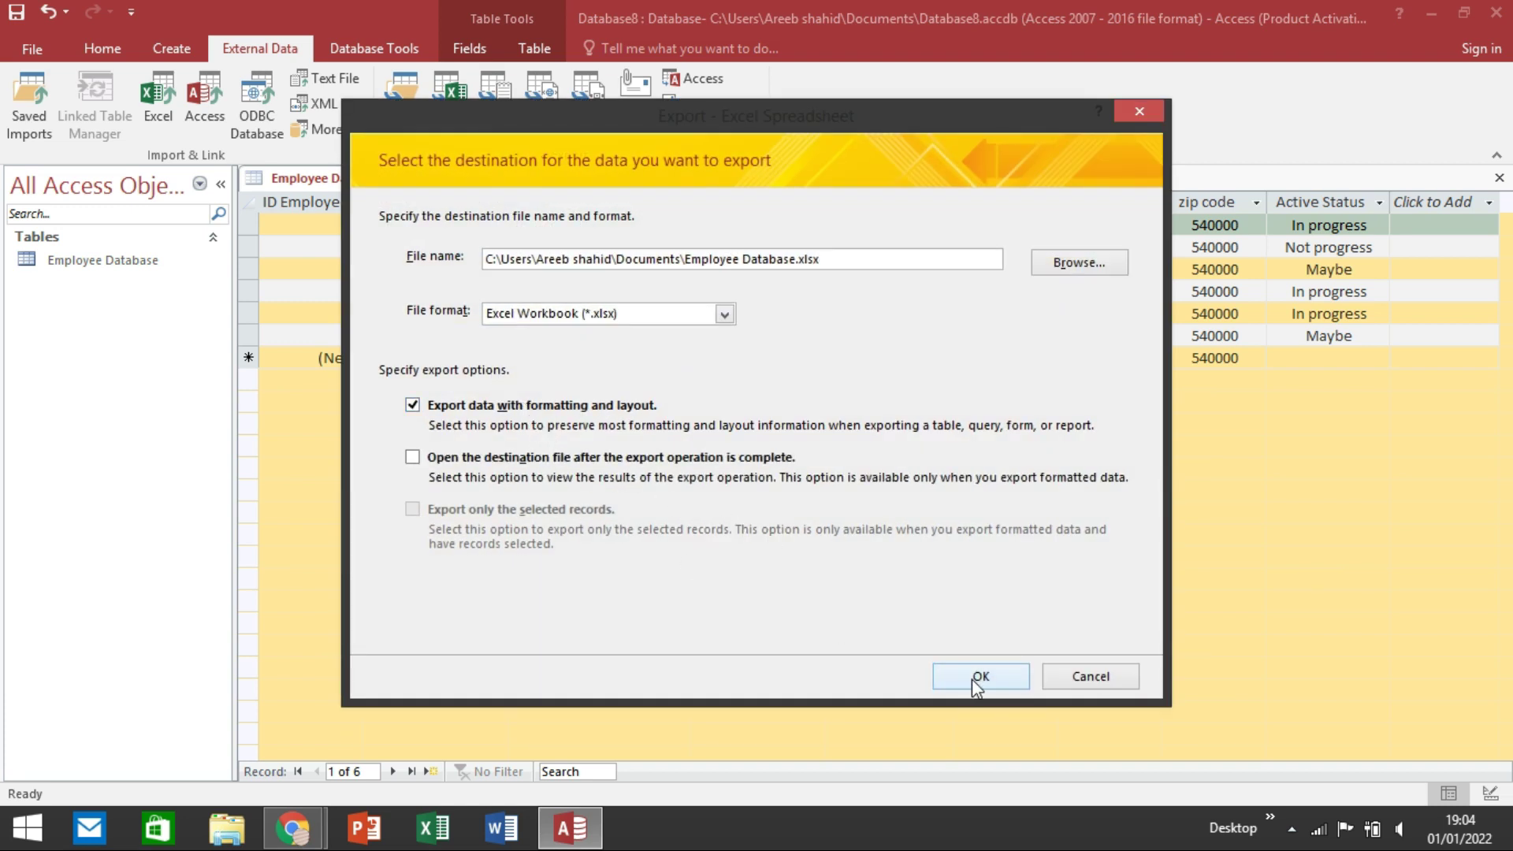
{"action": "left_click", "coordinate": [724, 315]}
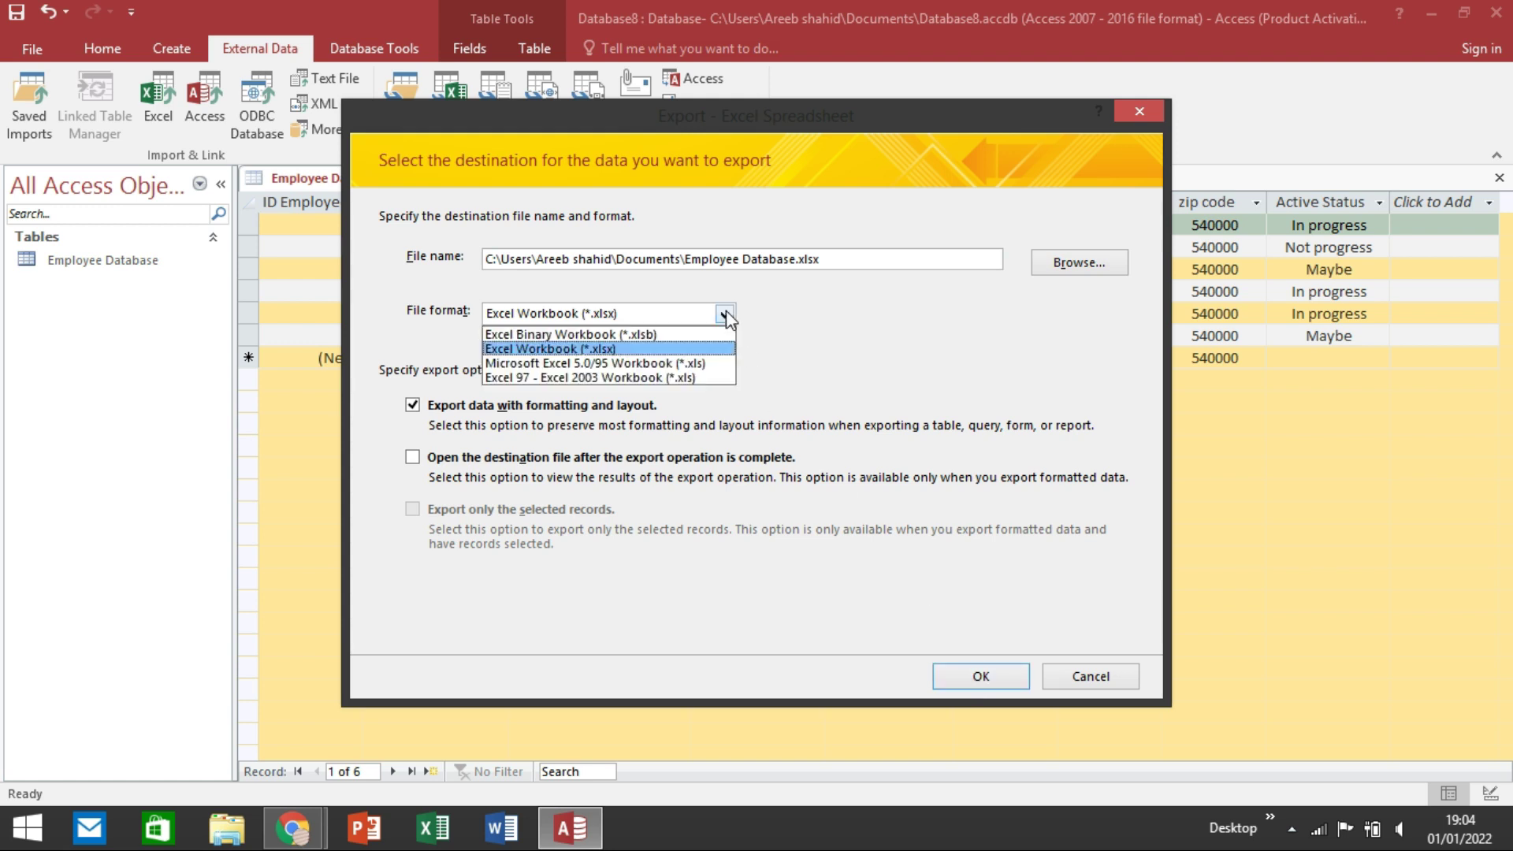
{"action": "left_click", "coordinate": [655, 348]}
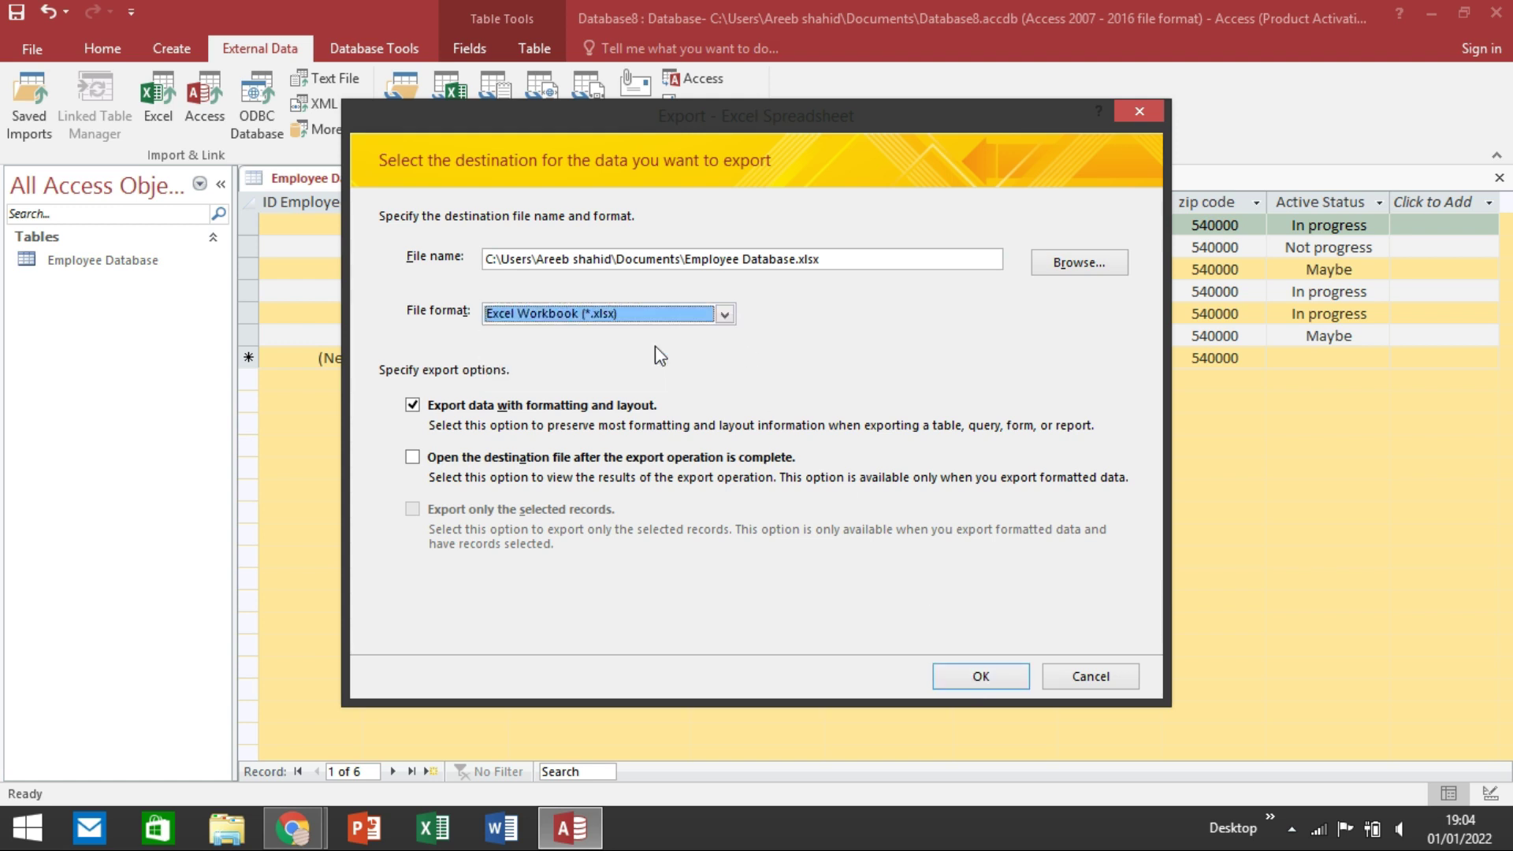
{"action": "left_click", "coordinate": [981, 676]}
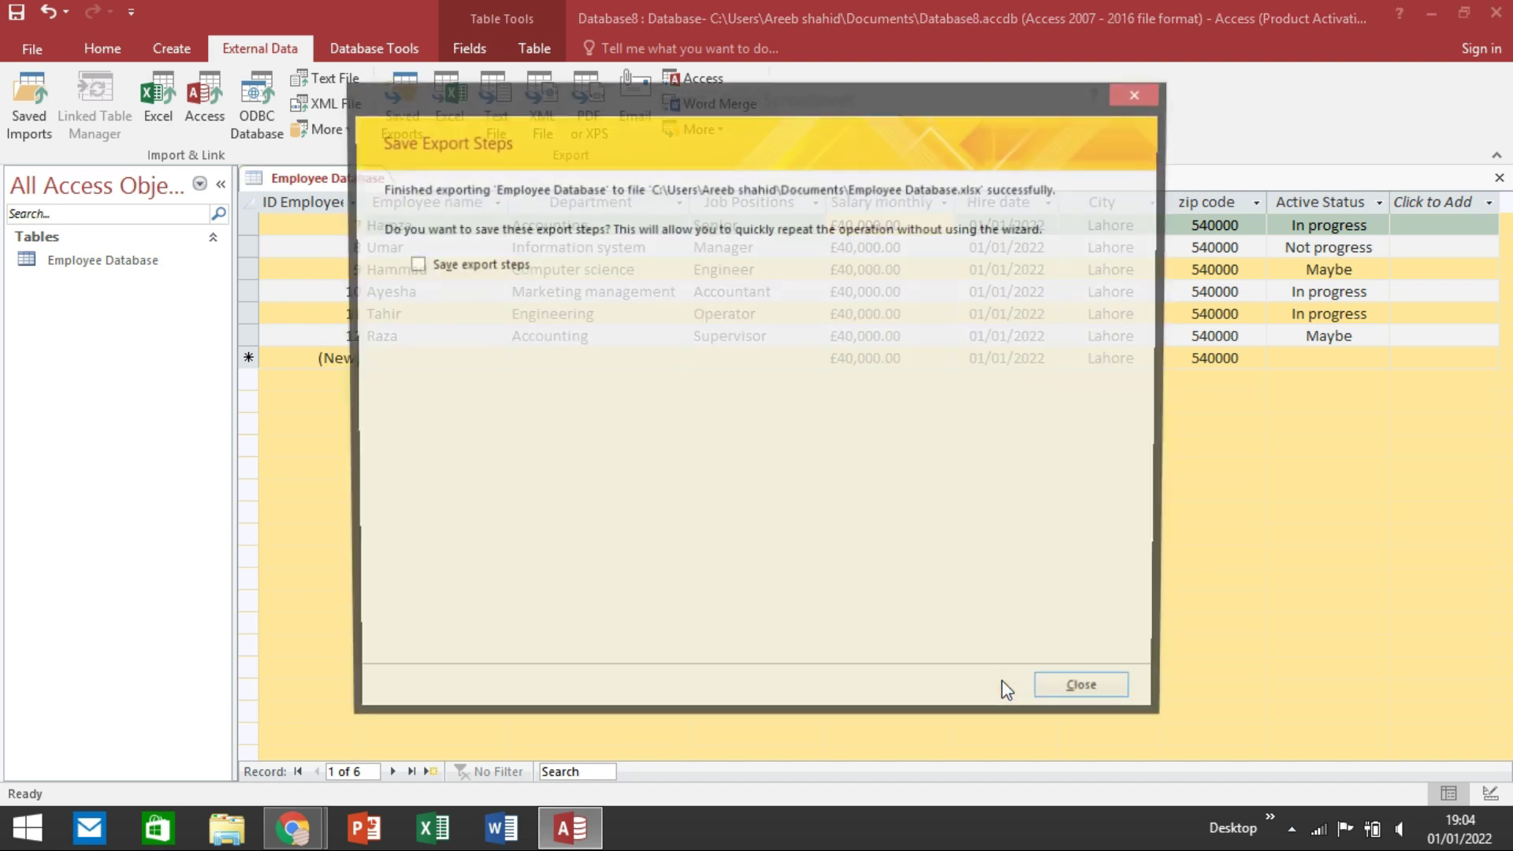
Step: Save the export steps under the name Export-Employee Database
{"action": "left_click", "coordinate": [465, 276]}
{"action": "left_click", "coordinate": [461, 274]}
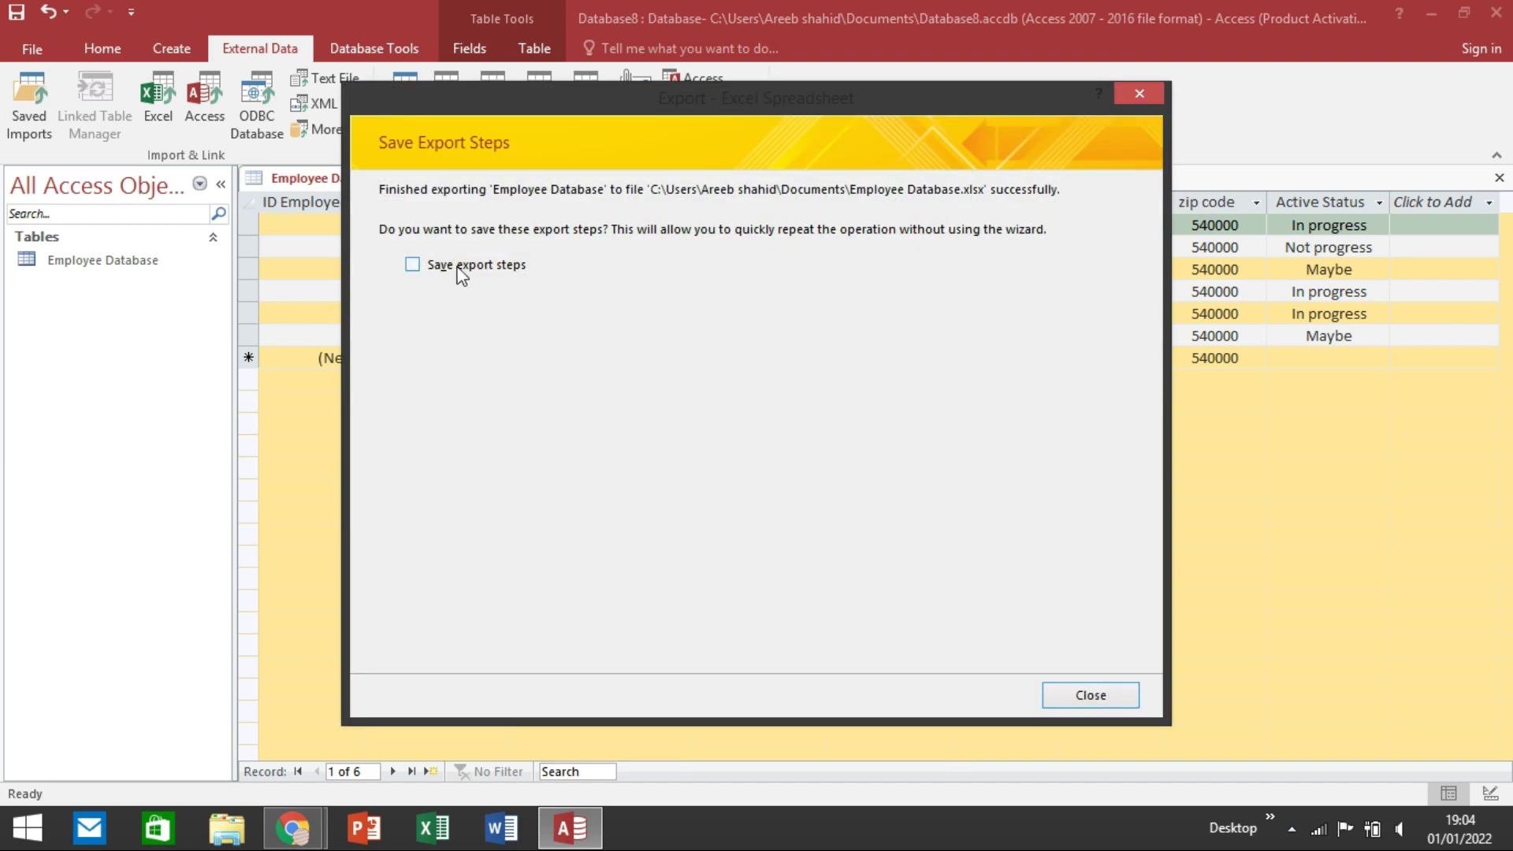
{"action": "left_click", "coordinate": [462, 275]}
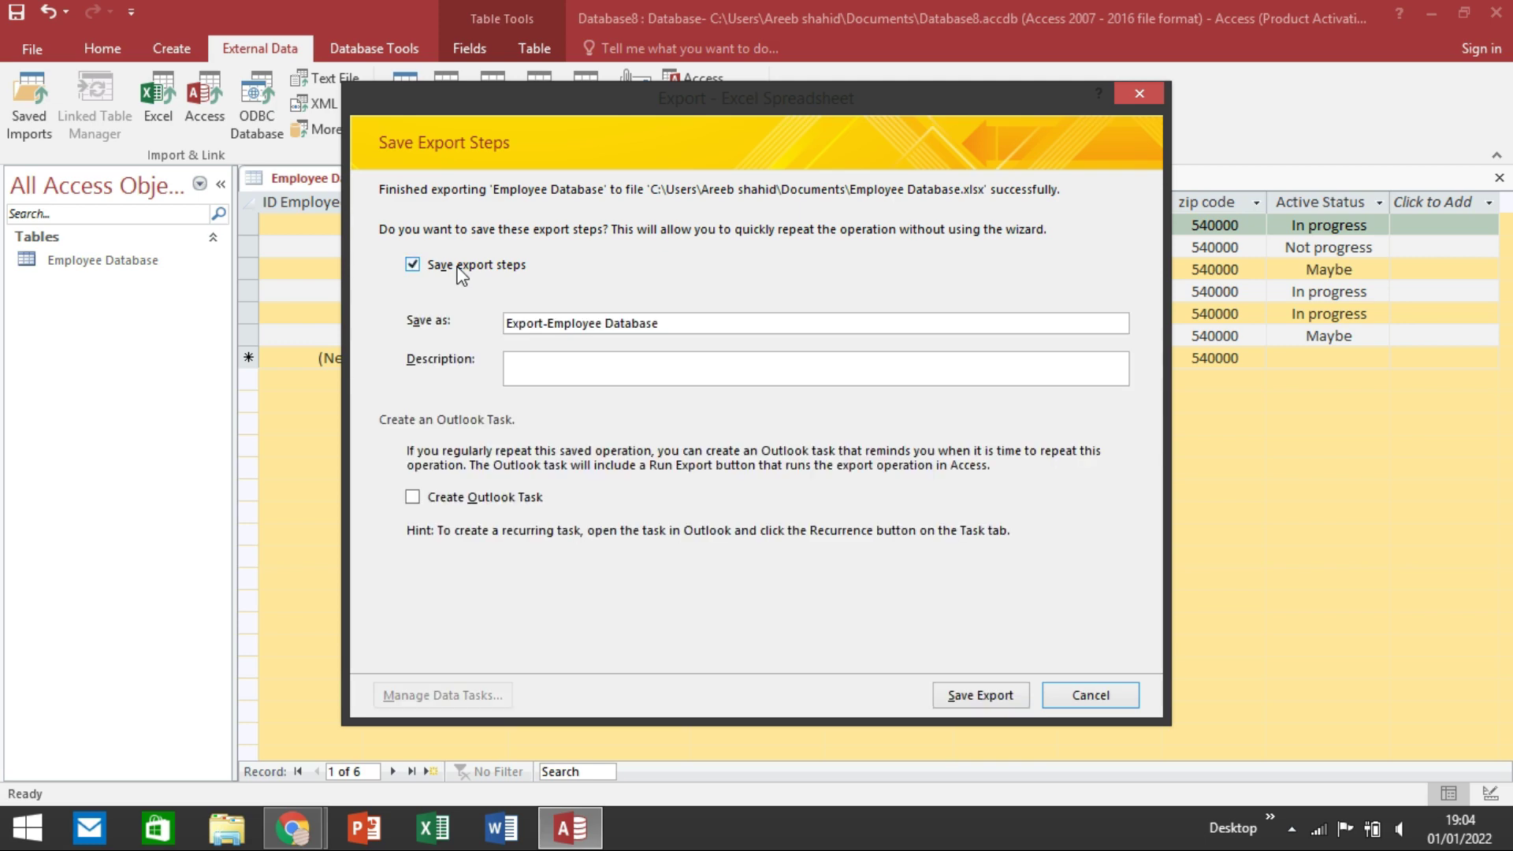
{"action": "left_click", "coordinate": [980, 695]}
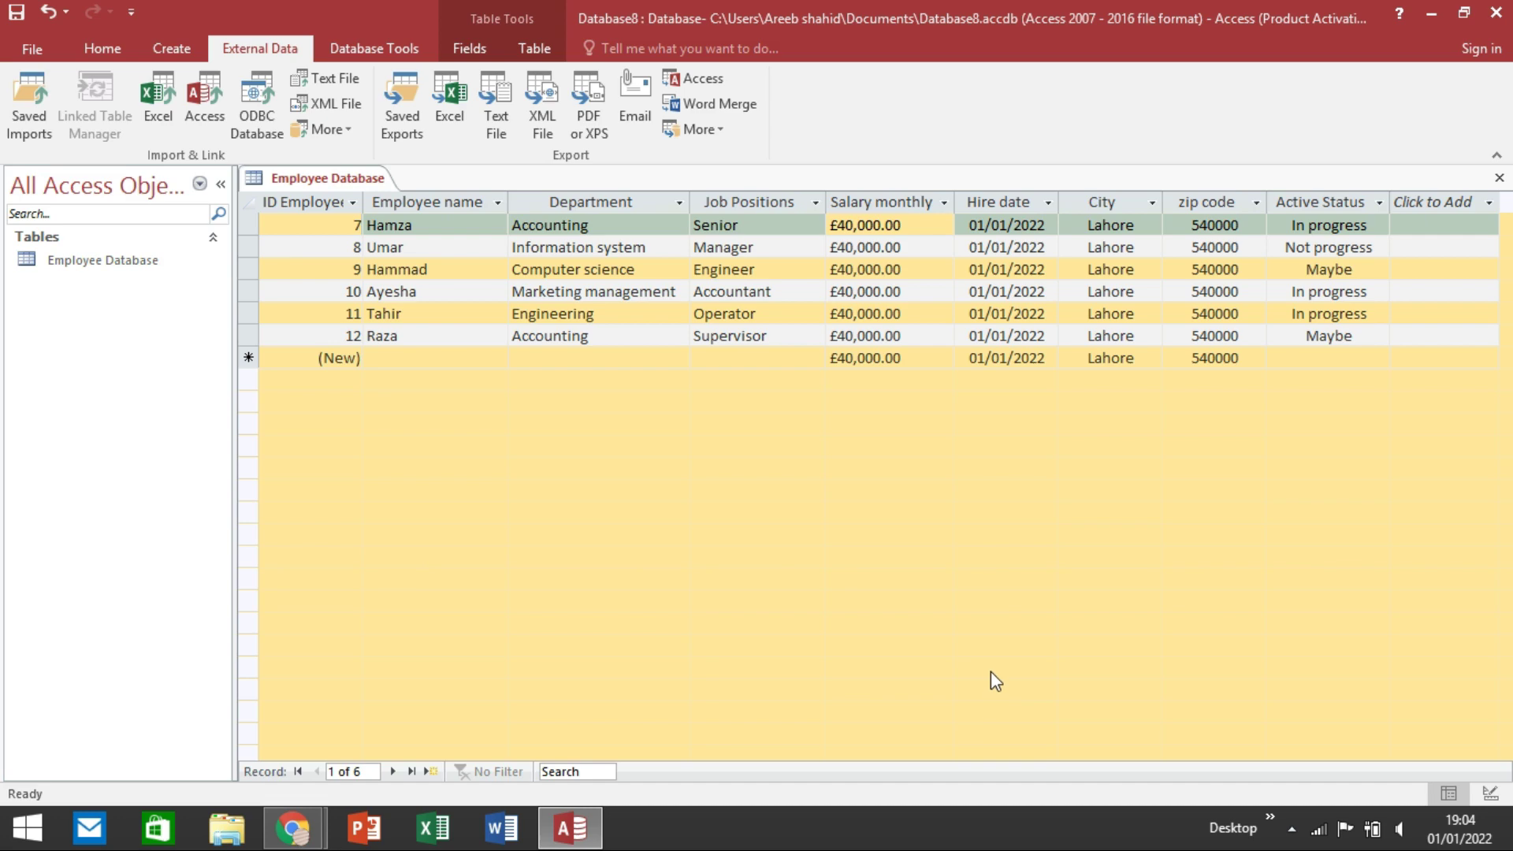
{"action": "left_click", "coordinate": [1429, 12]}
{"action": "left_click", "coordinate": [1415, 14]}
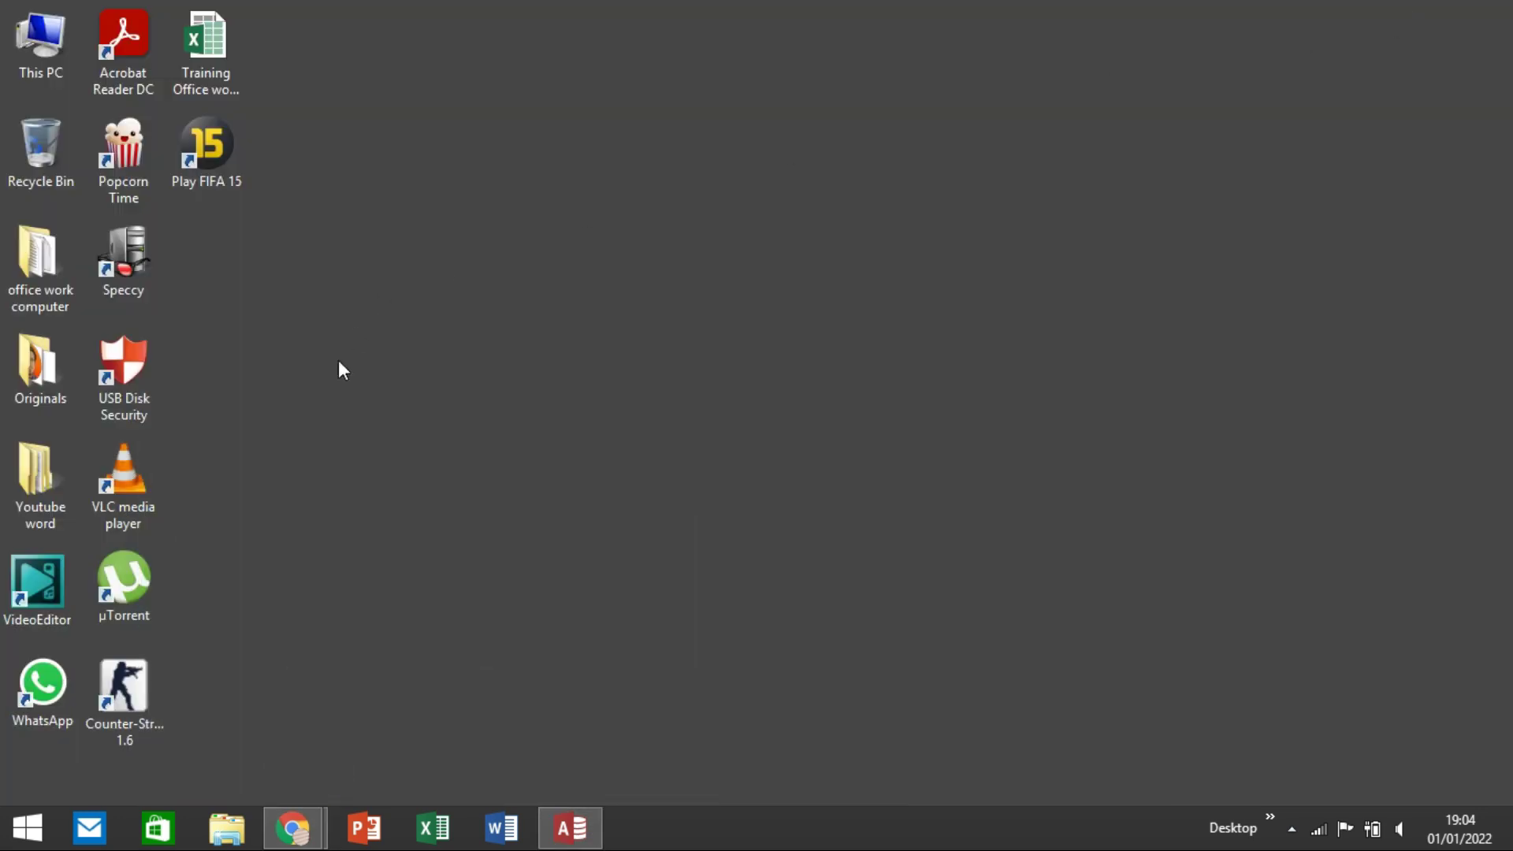
{"action": "left_click", "coordinate": [569, 827]}
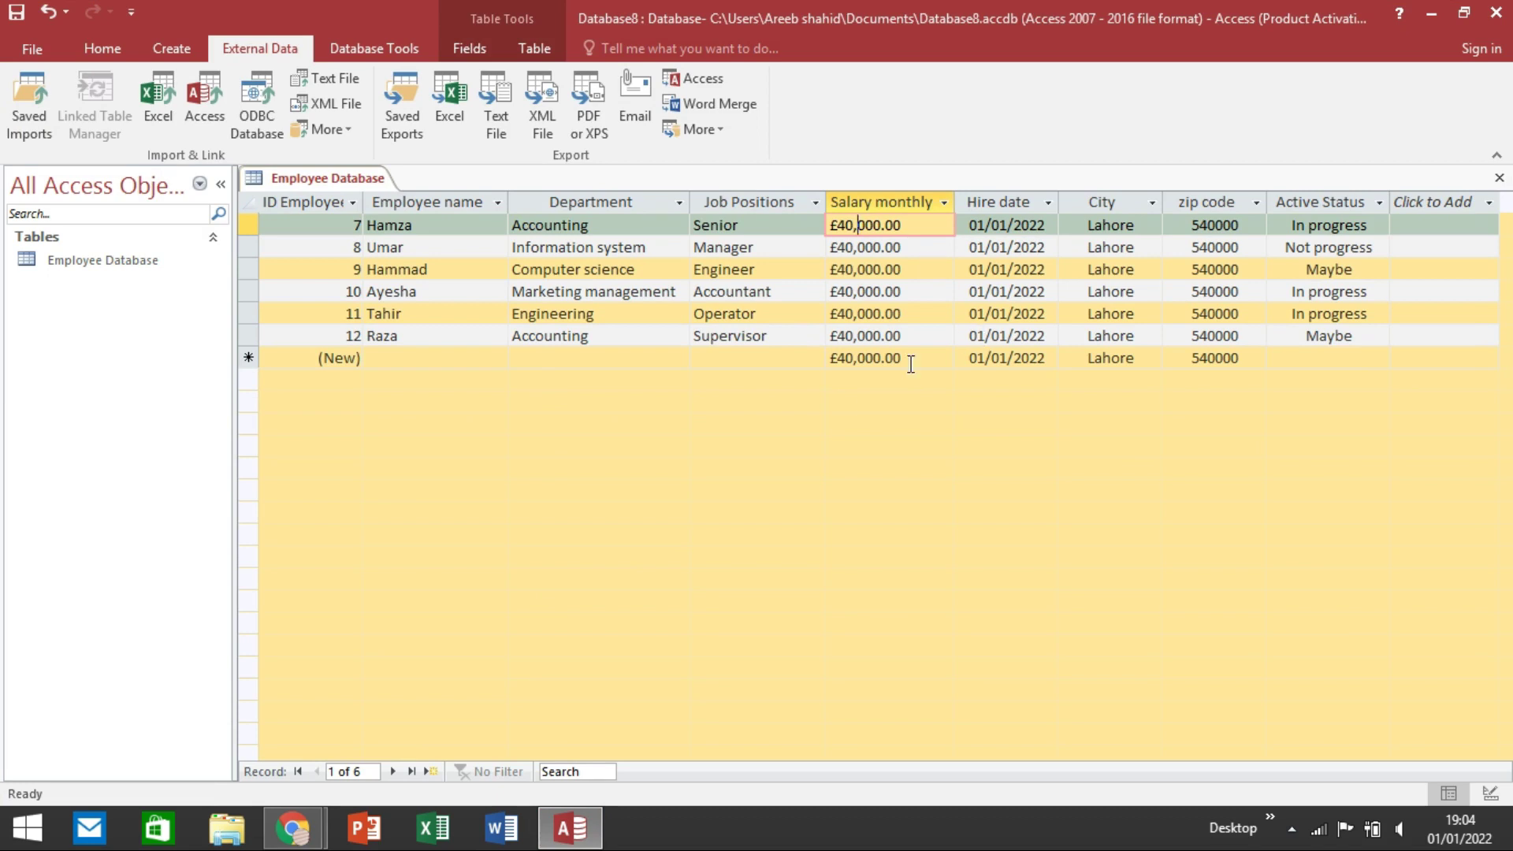
{"action": "right_click", "coordinate": [115, 259]}
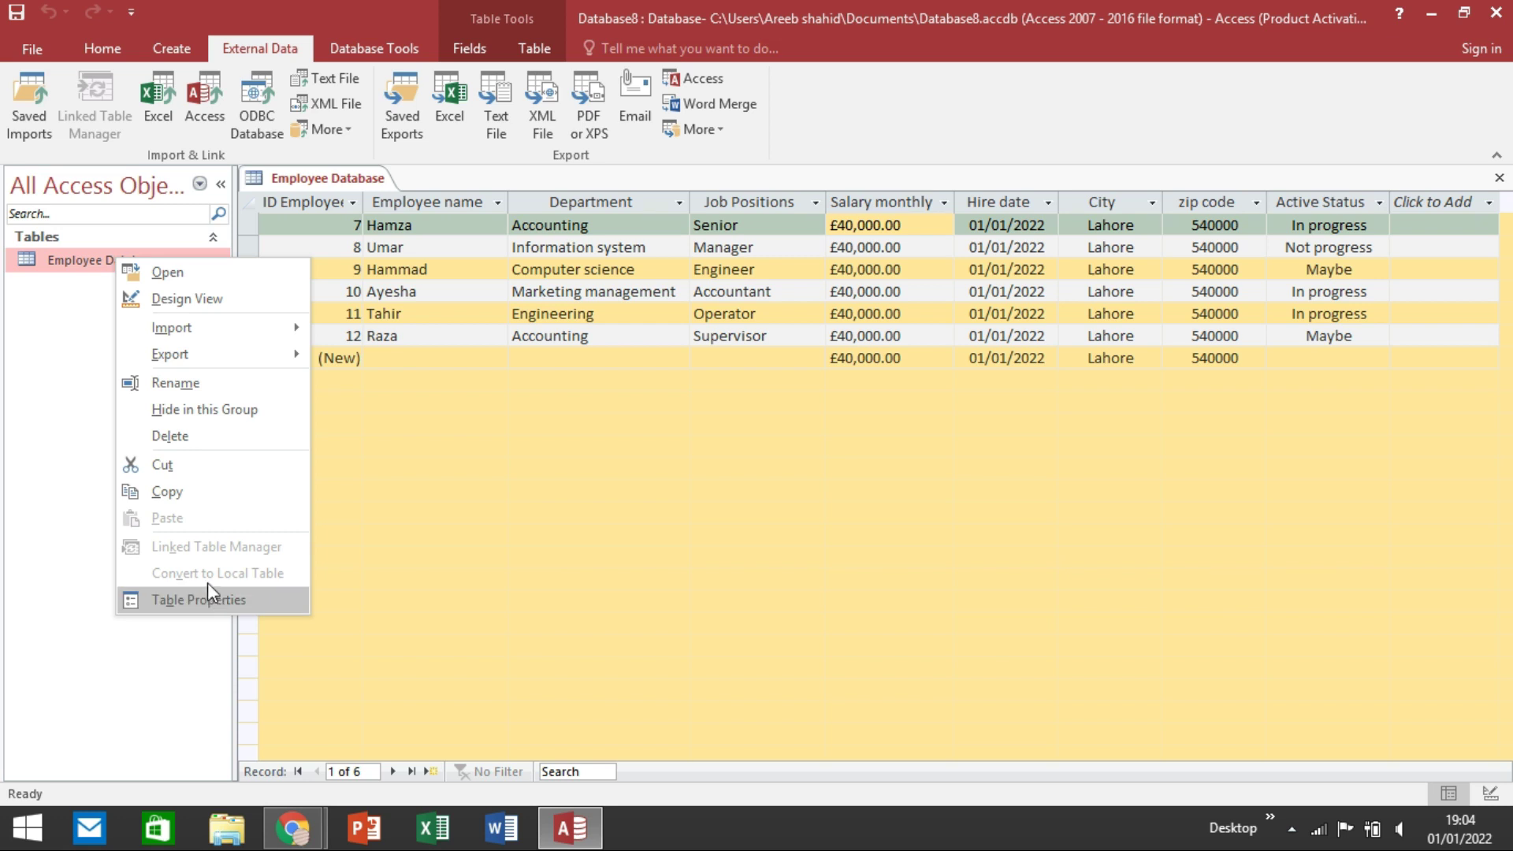
{"action": "mouse_move", "coordinate": [167, 326]}
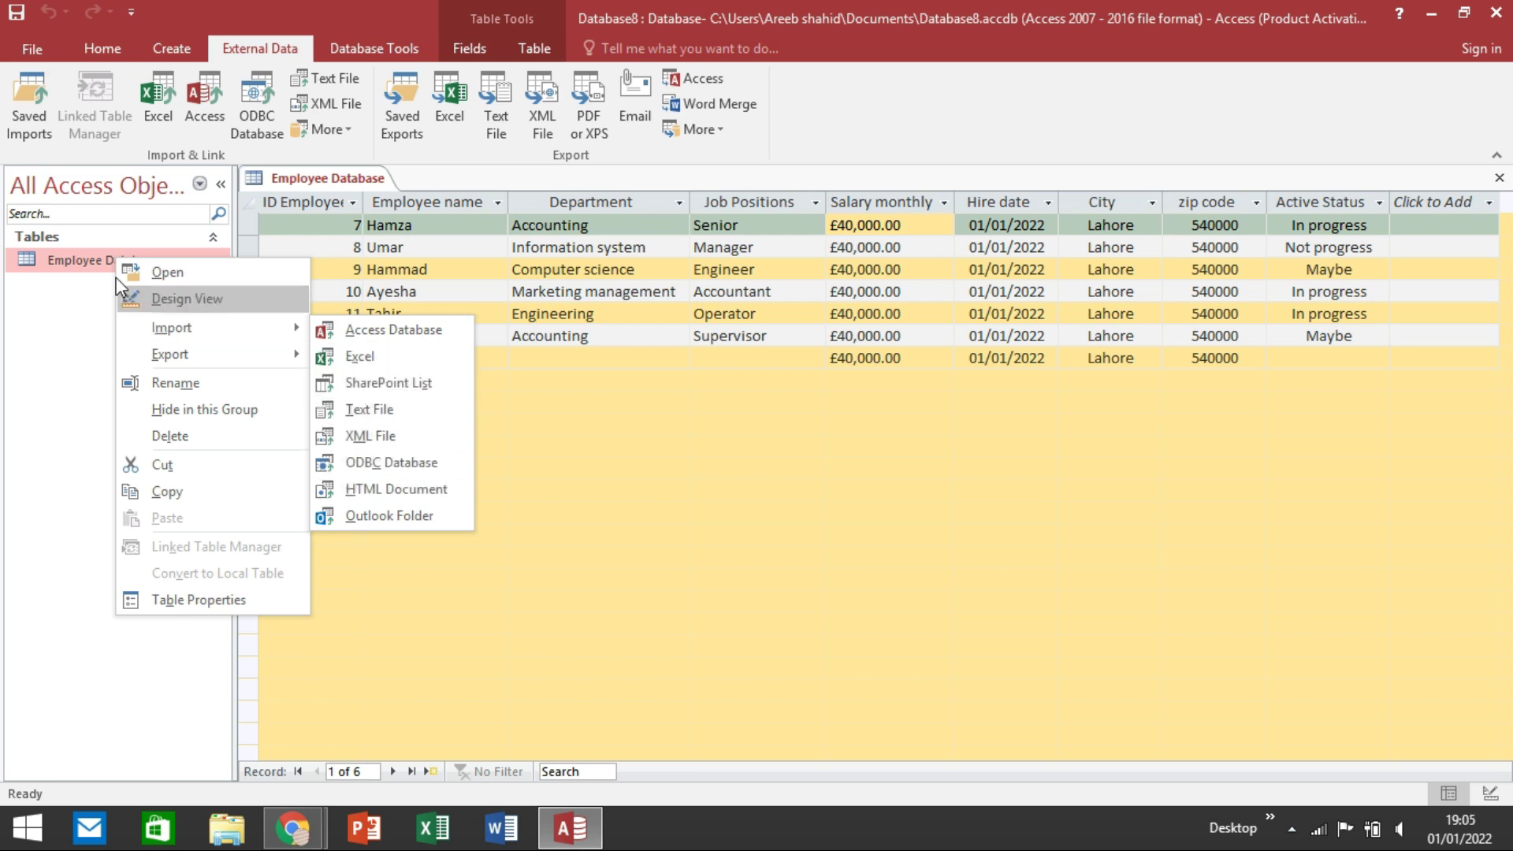
Step: Examine the Employee Database table's fields and data types in Design View and return to Datasheet View
{"action": "left_click", "coordinate": [106, 48]}
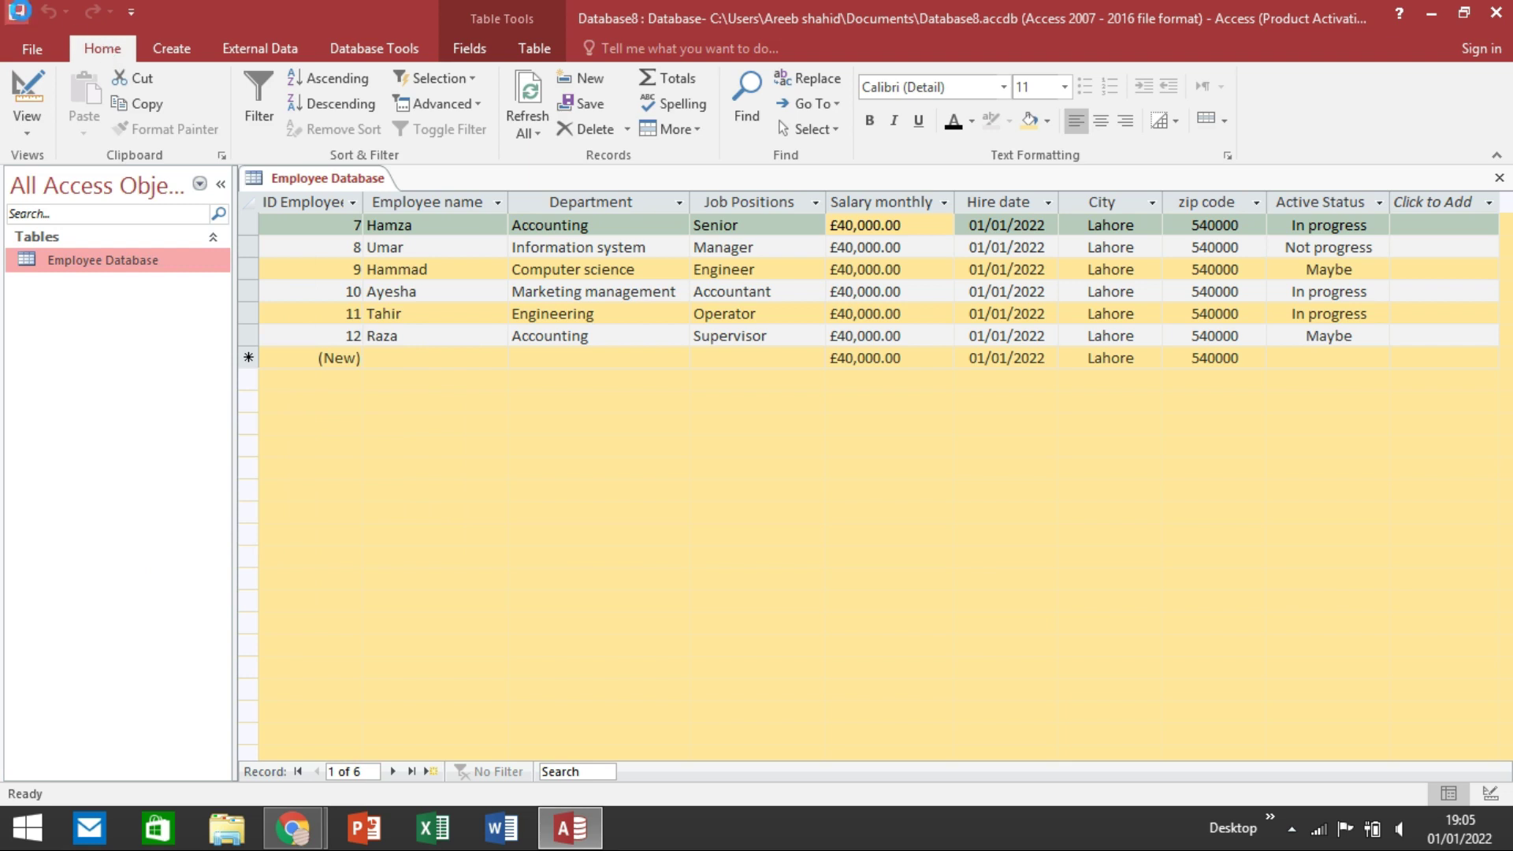
{"action": "left_click", "coordinate": [15, 120]}
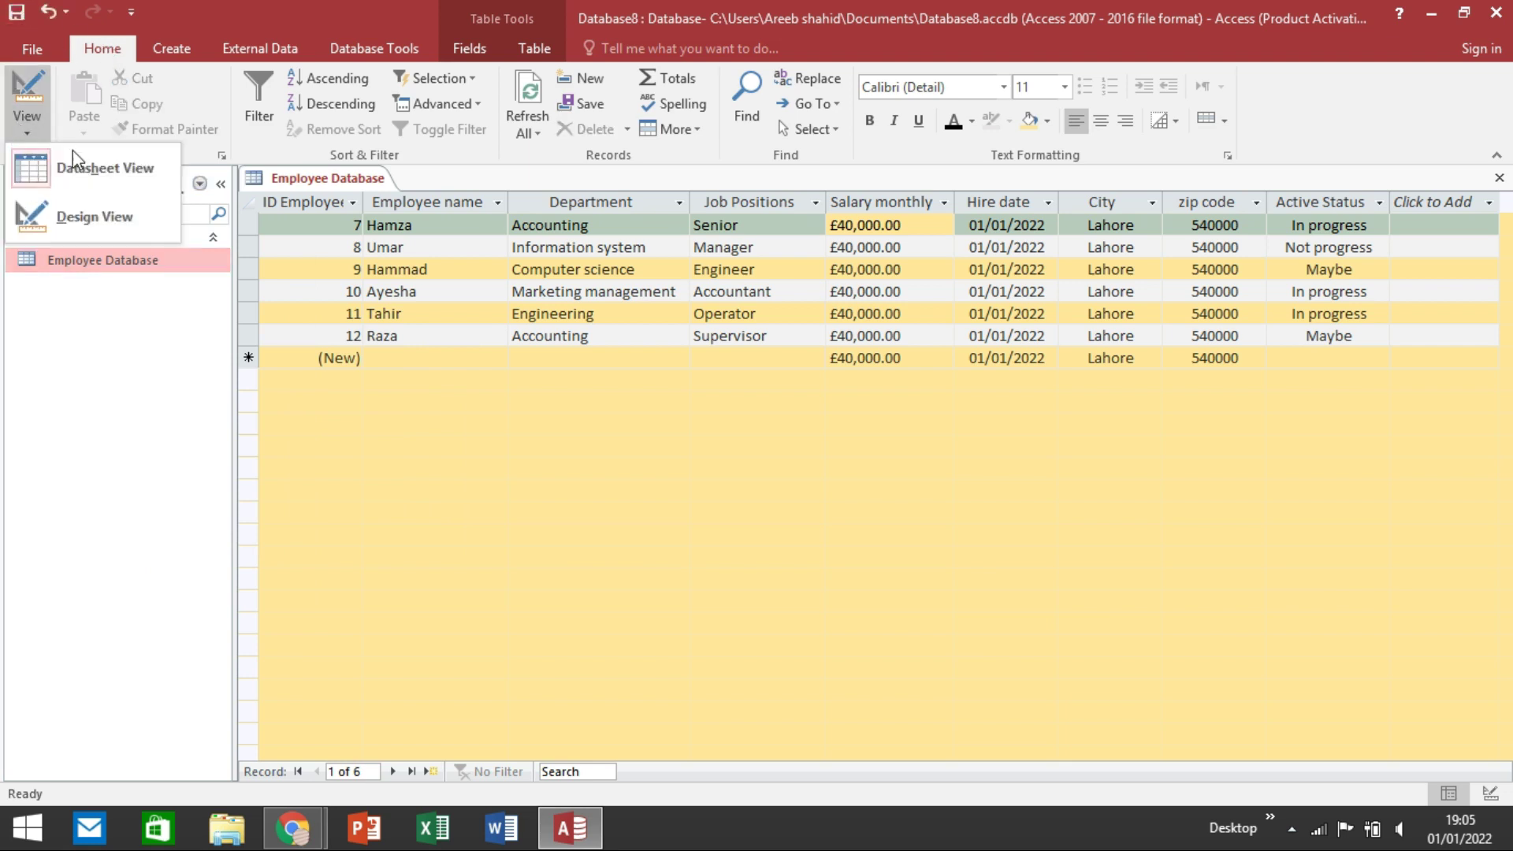
{"action": "left_click", "coordinate": [129, 221]}
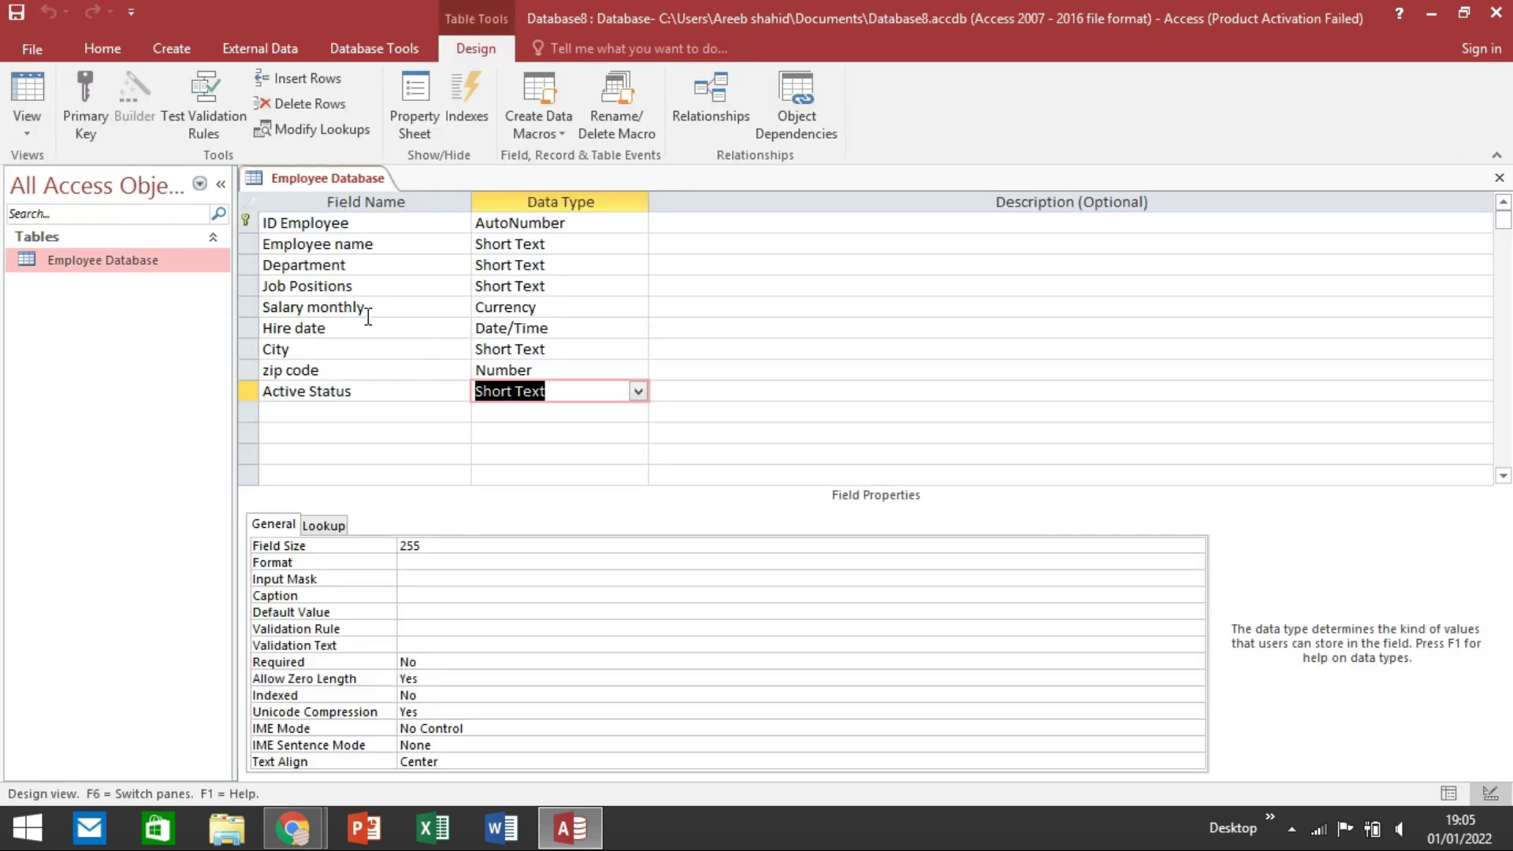
{"action": "left_click", "coordinate": [30, 126]}
{"action": "left_click", "coordinate": [87, 162]}
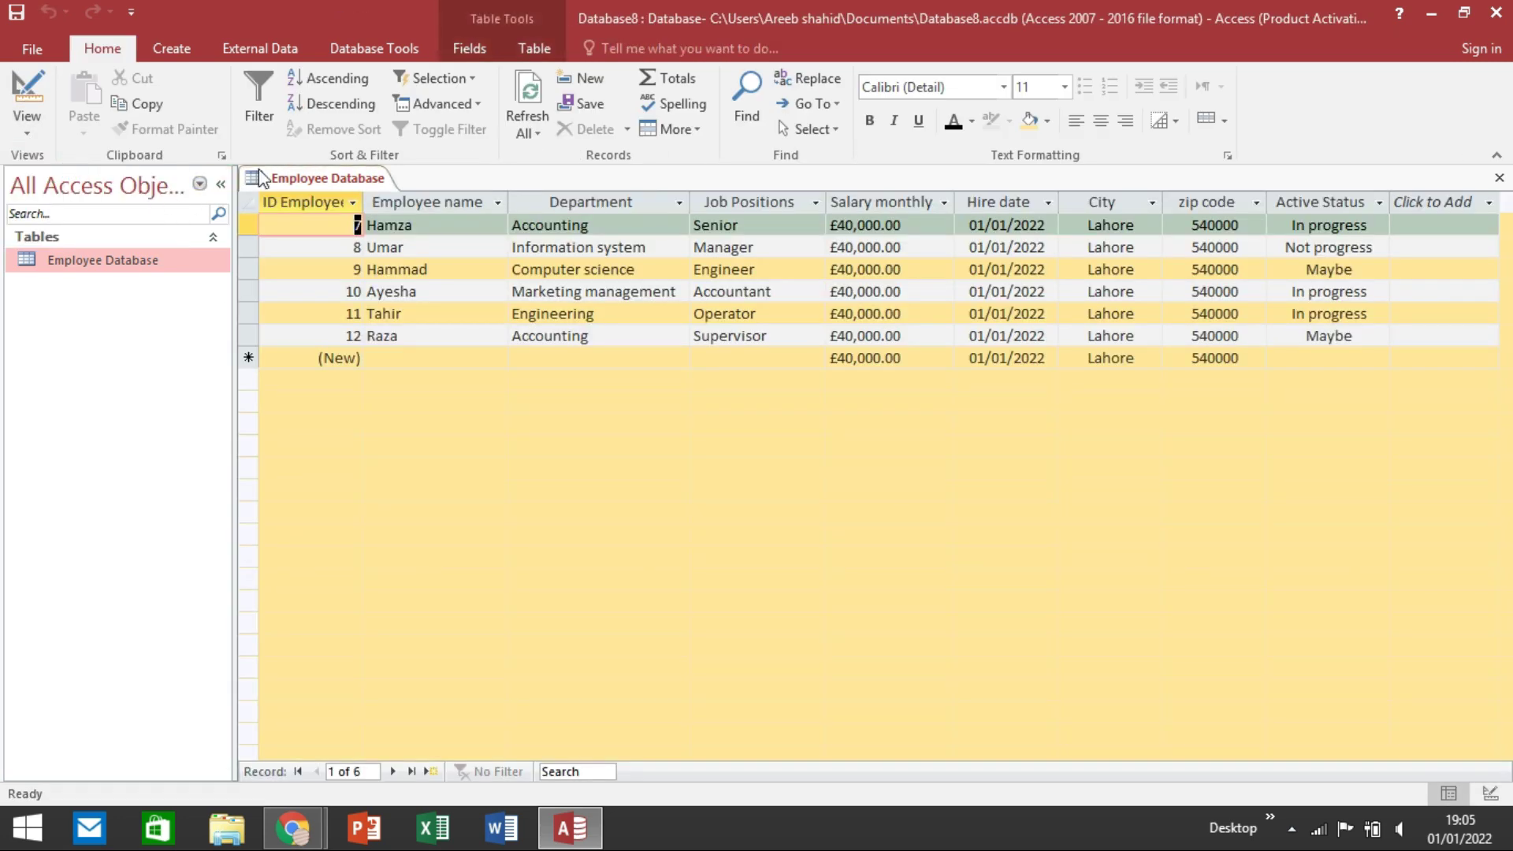
Step: Try out the value filter on the Employee name column without filtering any records
{"action": "key", "text": "Tab"}
{"action": "key", "text": "F2"}
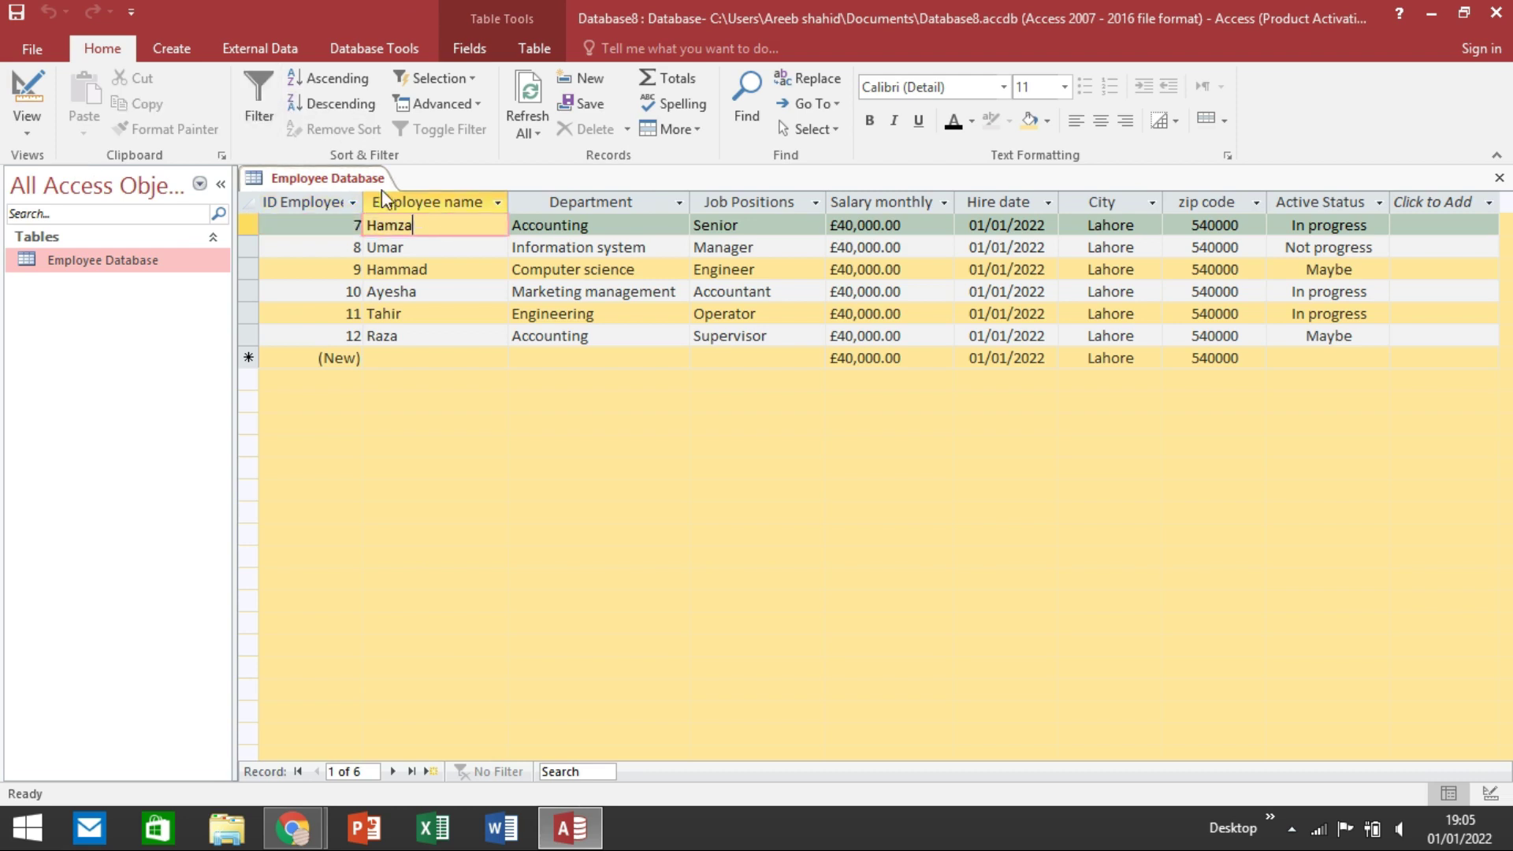
{"action": "left_click", "coordinate": [272, 116]}
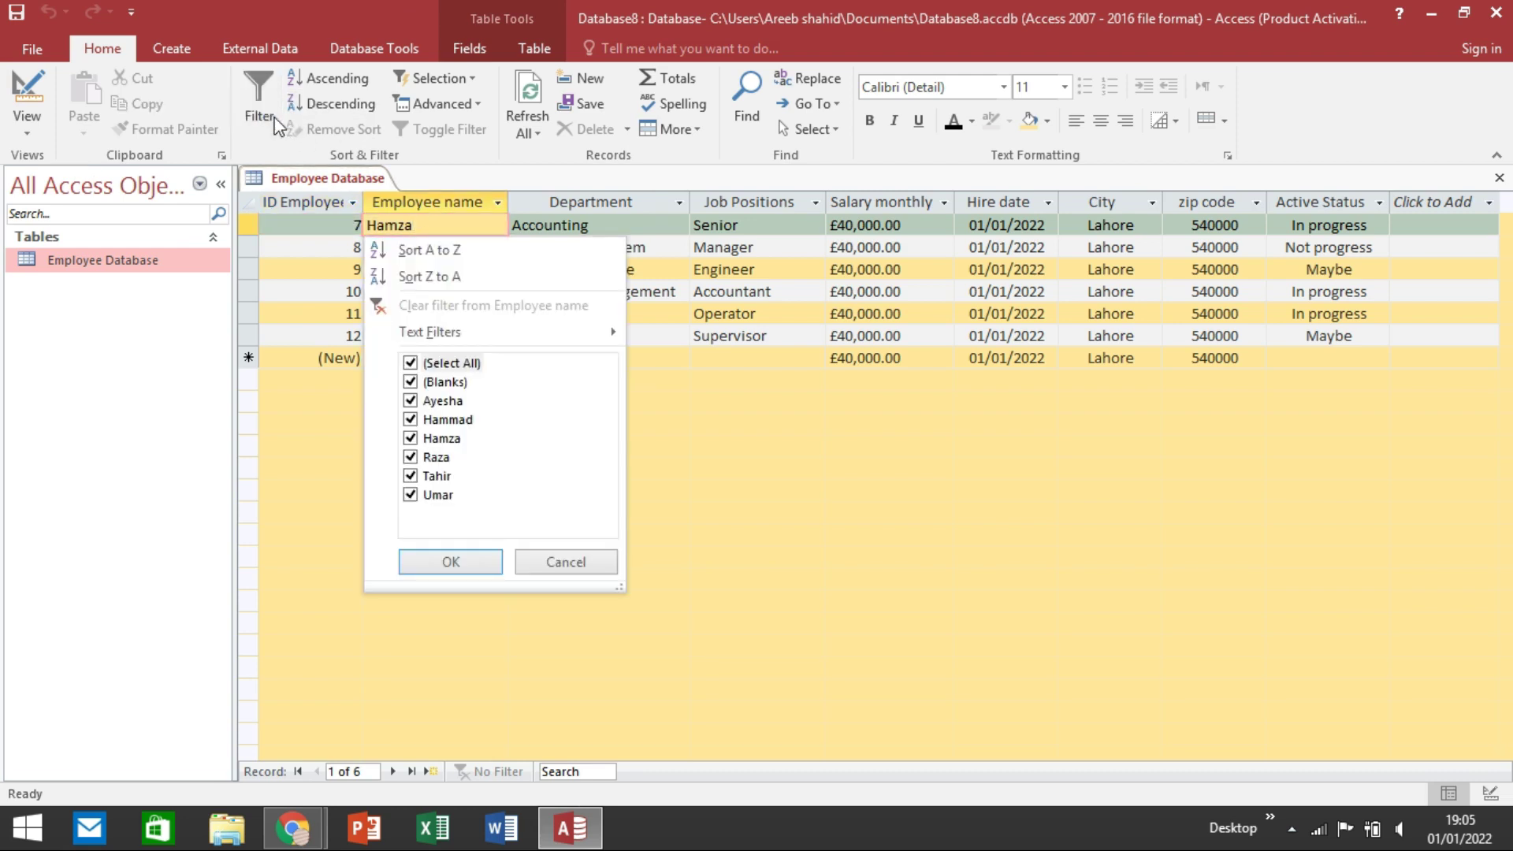
{"action": "left_click", "coordinate": [411, 364]}
{"action": "left_click", "coordinate": [479, 564]}
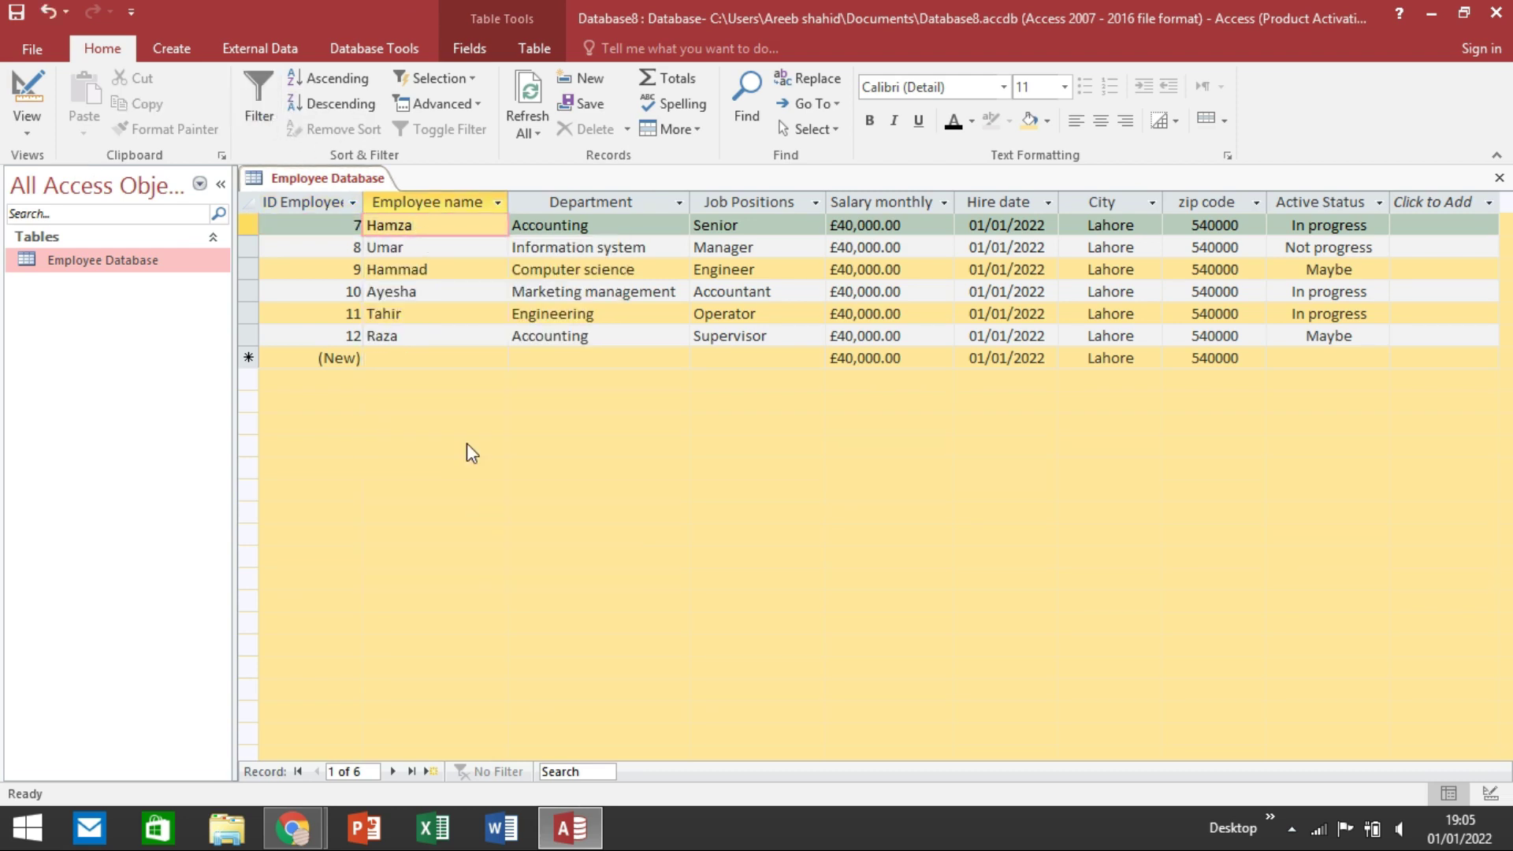
Step: Filter the Department column to exclude the Accounting records
{"action": "left_click", "coordinate": [539, 291]}
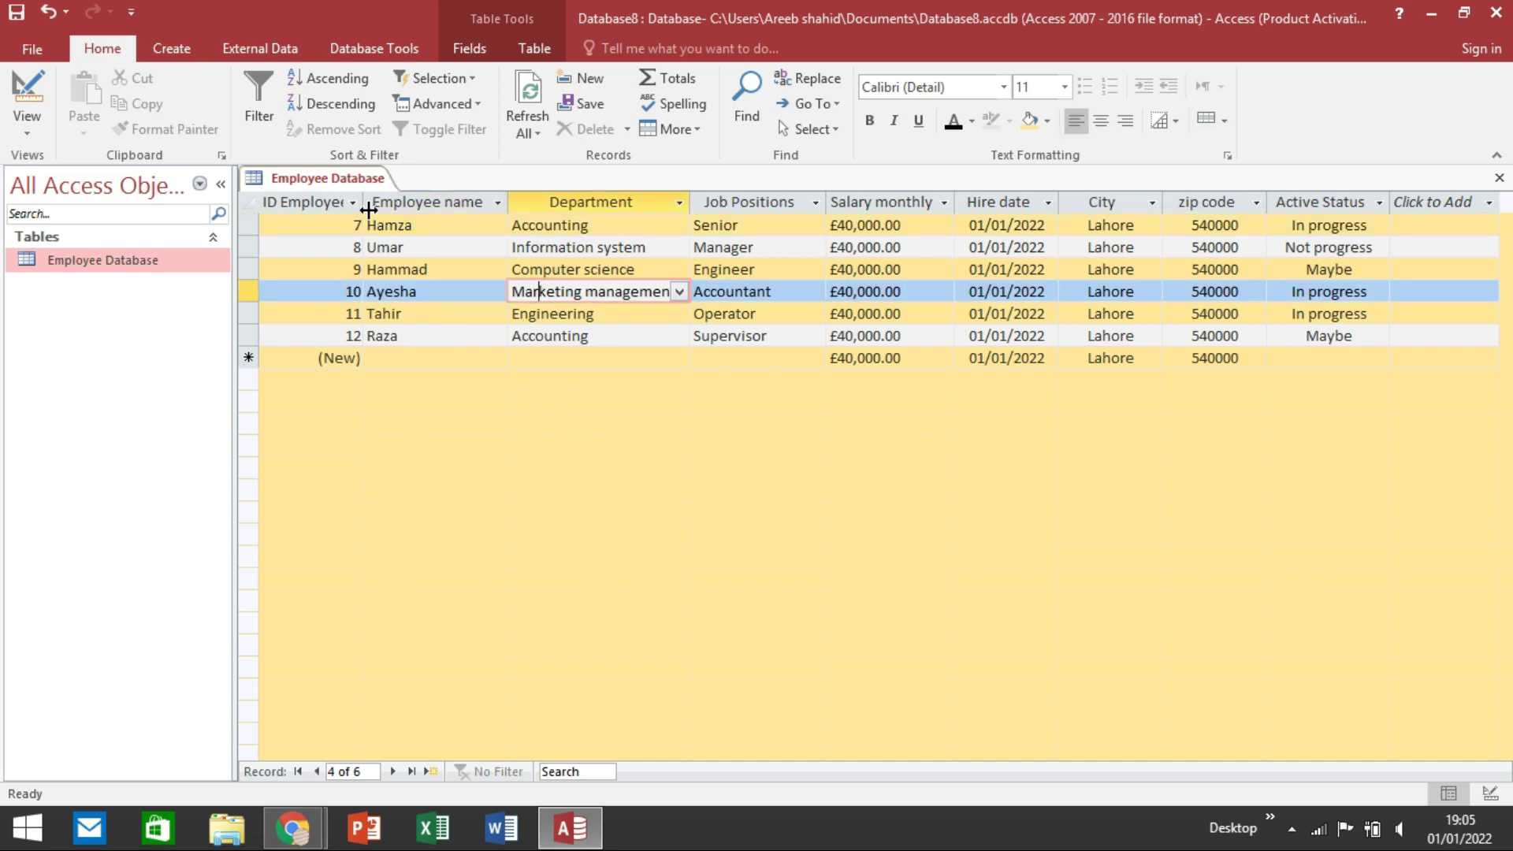
{"action": "left_click", "coordinate": [267, 115]}
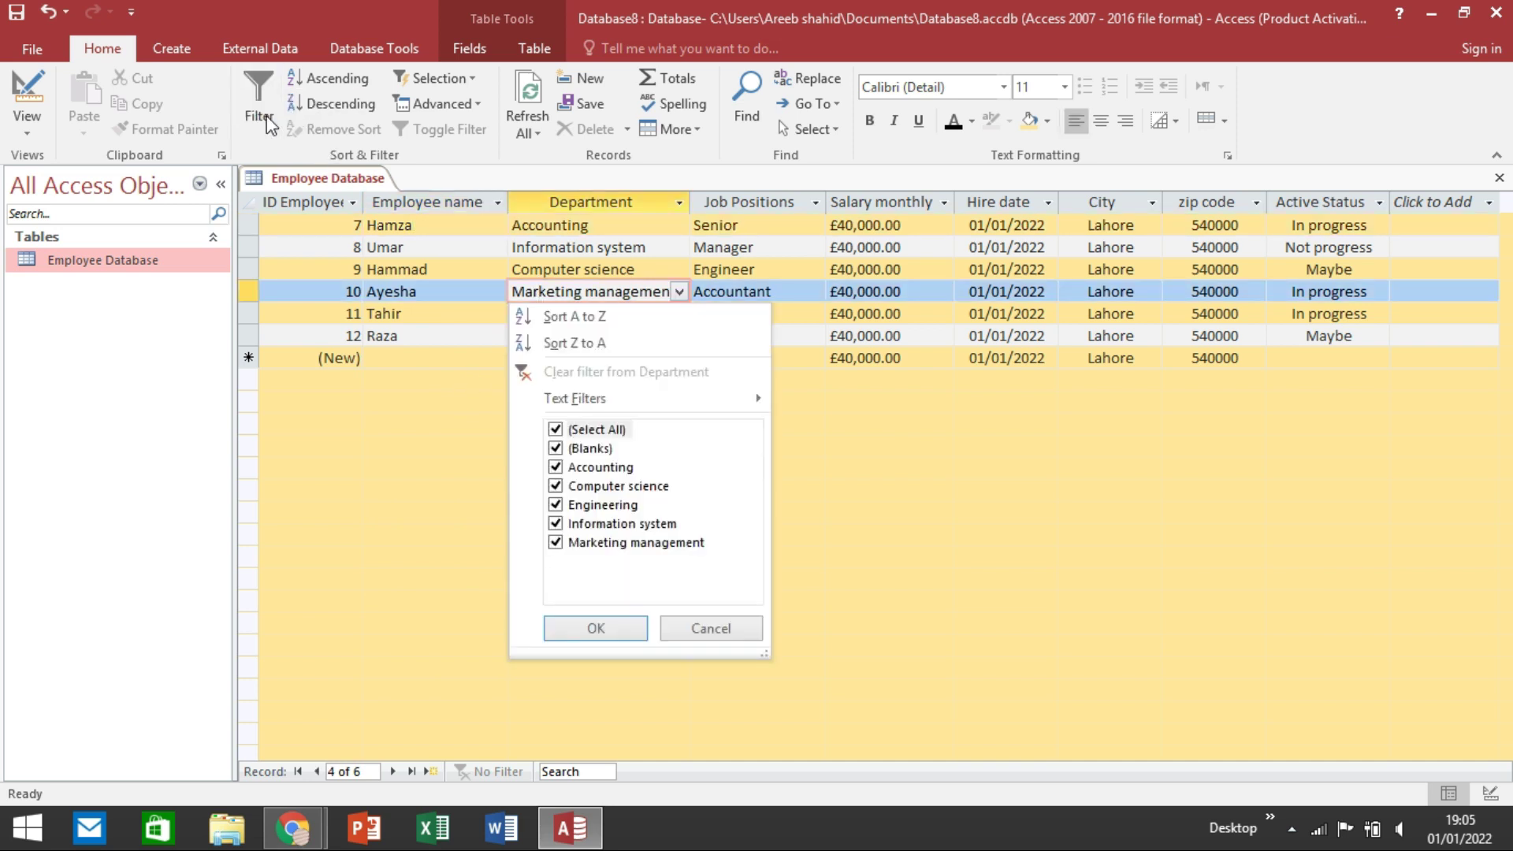
{"action": "left_click", "coordinate": [555, 466]}
{"action": "left_click", "coordinate": [595, 627]}
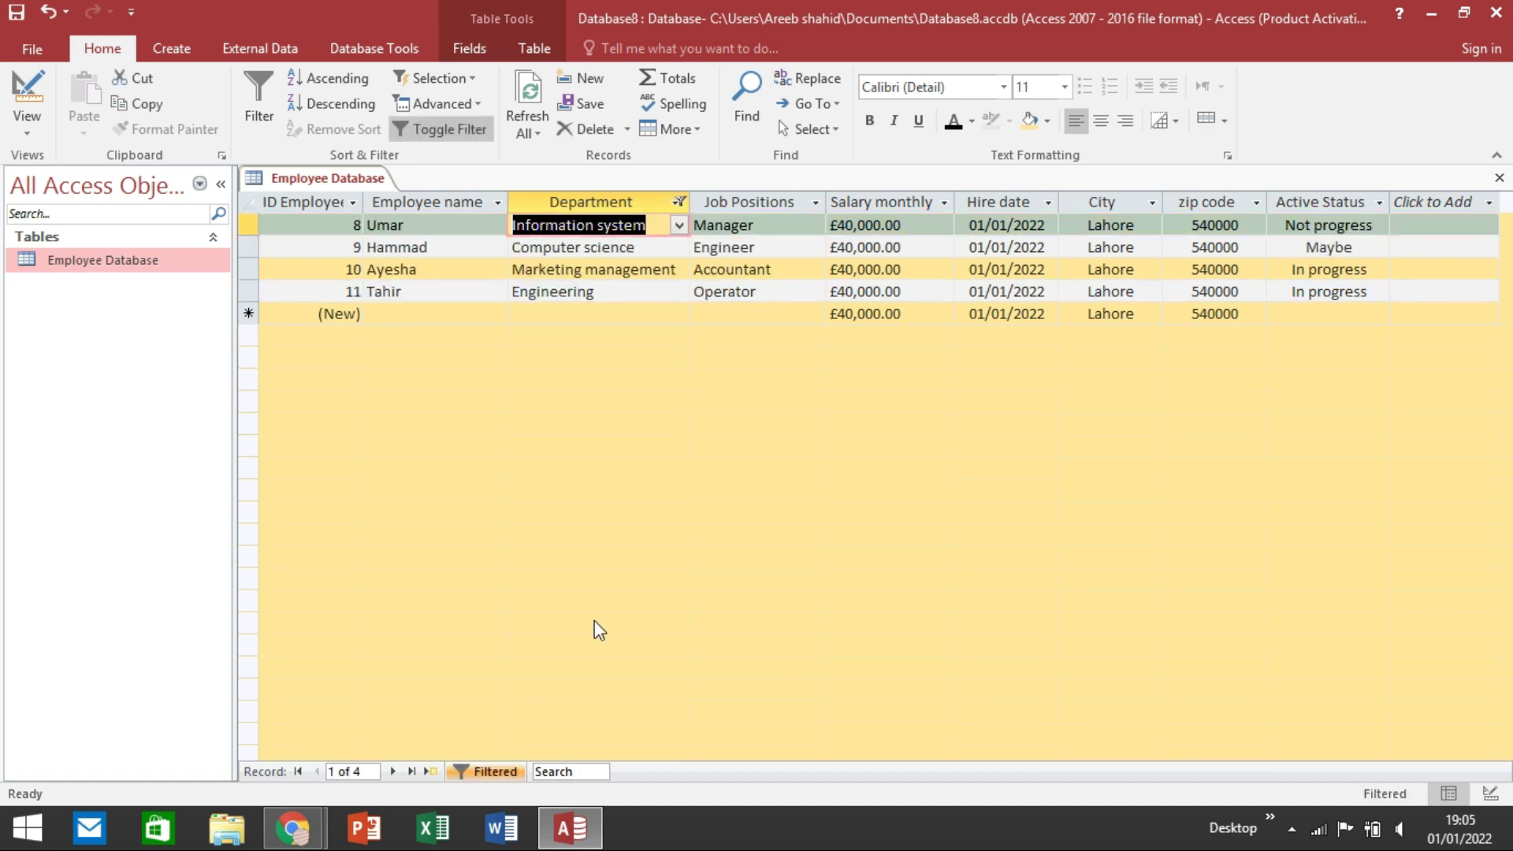
Step: Reselect all values in the Department filter to show every record again
{"action": "left_click", "coordinate": [262, 125]}
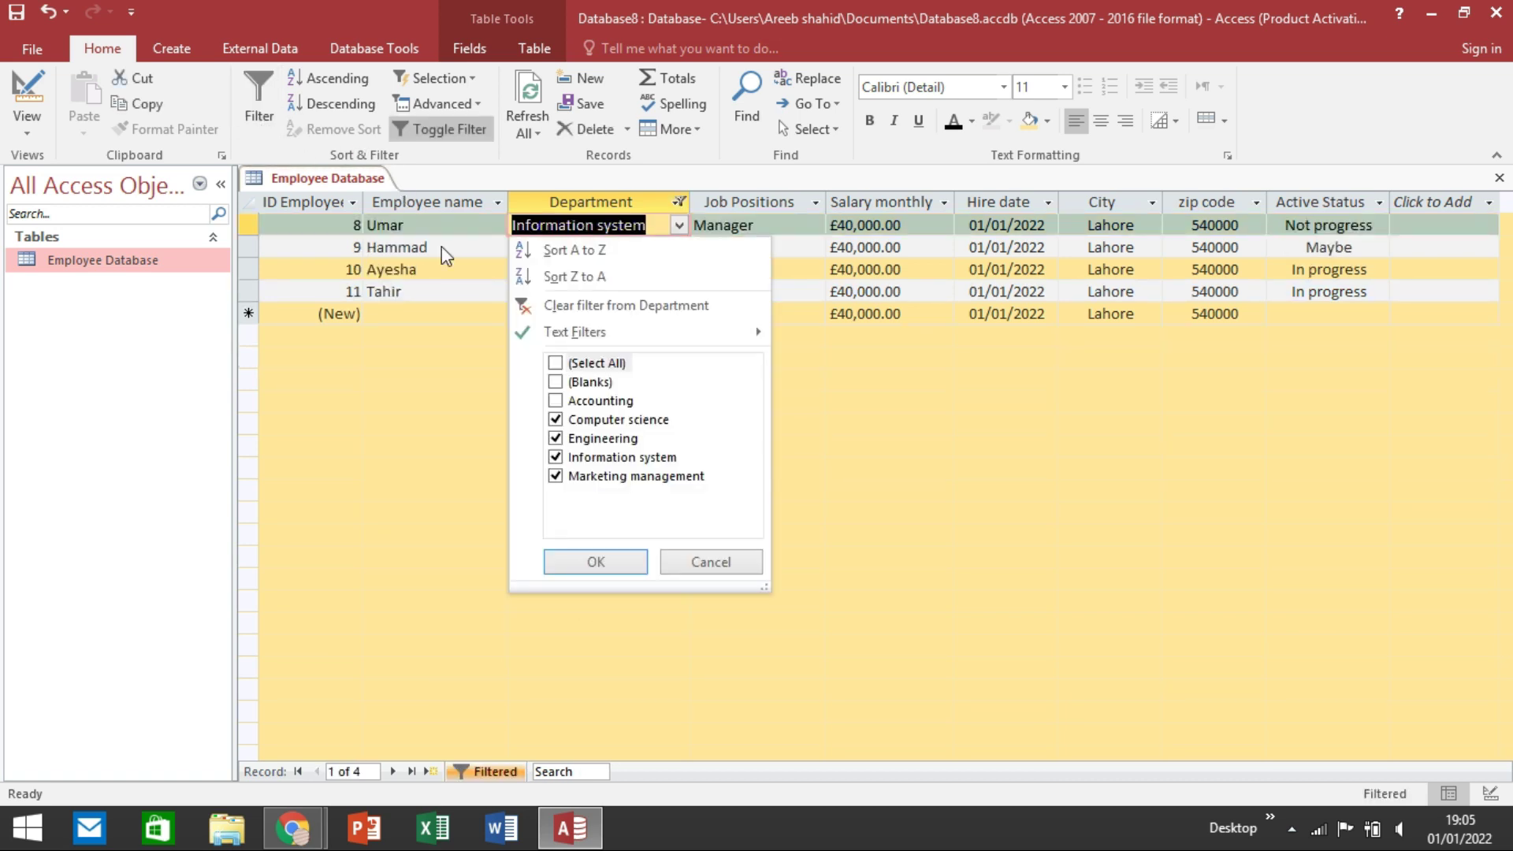
{"action": "left_click", "coordinate": [556, 363]}
{"action": "left_click", "coordinate": [605, 551]}
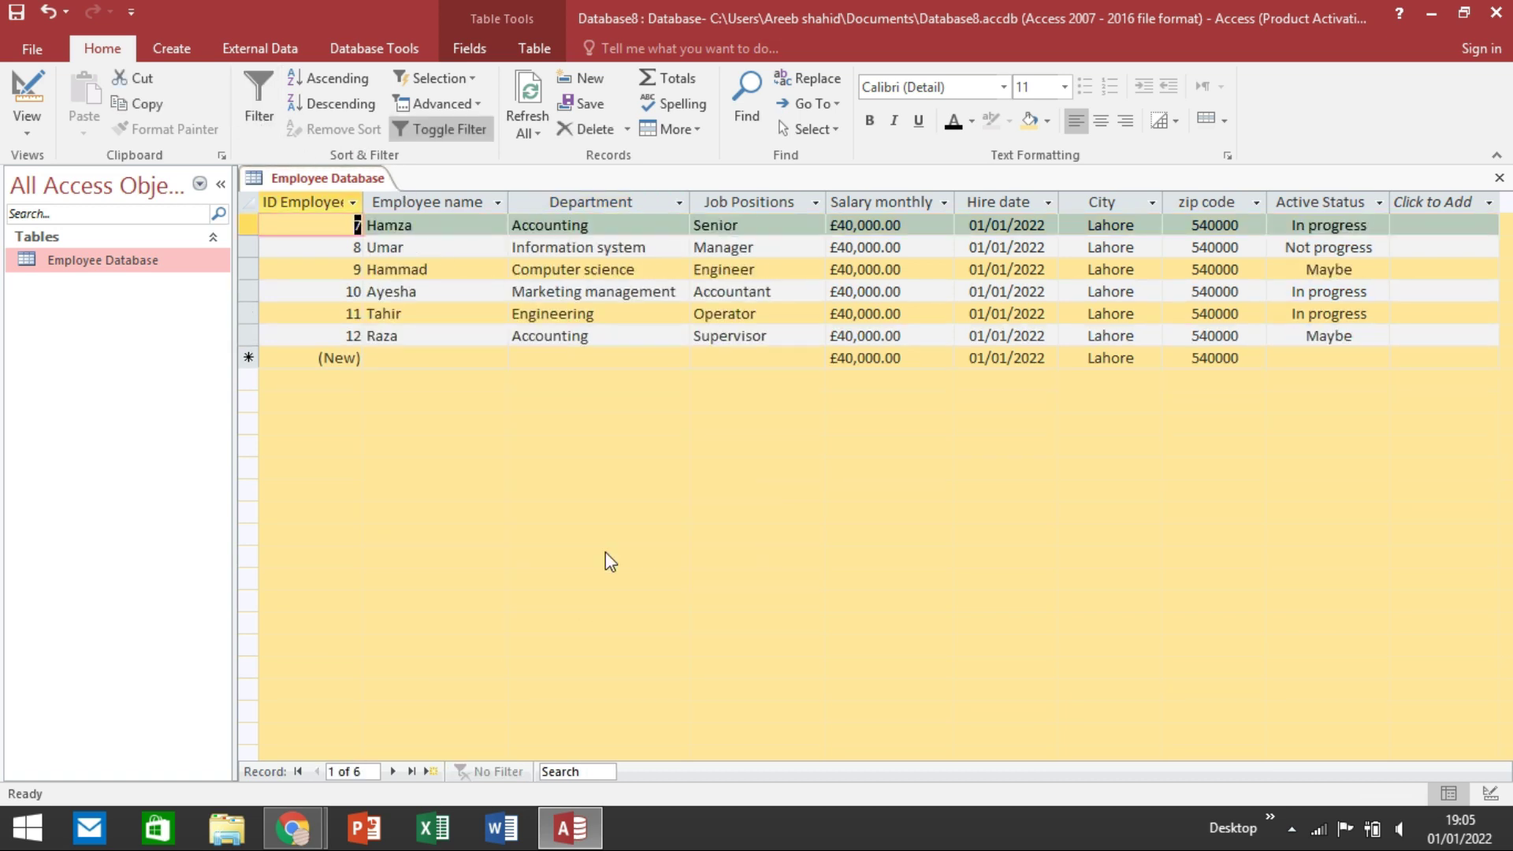
{"action": "left_click", "coordinate": [471, 104]}
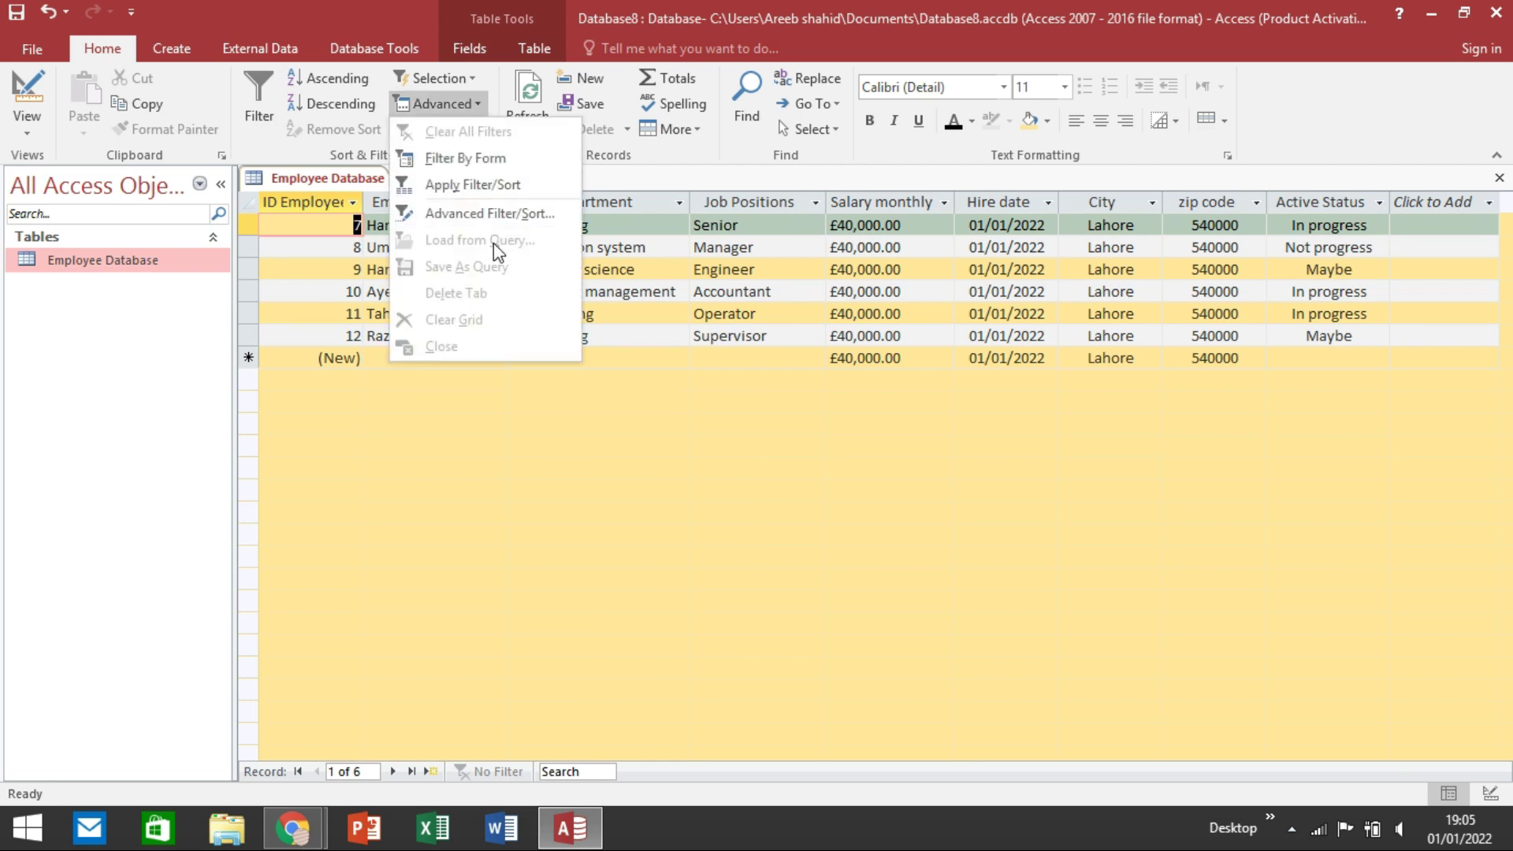
{"action": "left_click", "coordinate": [476, 104]}
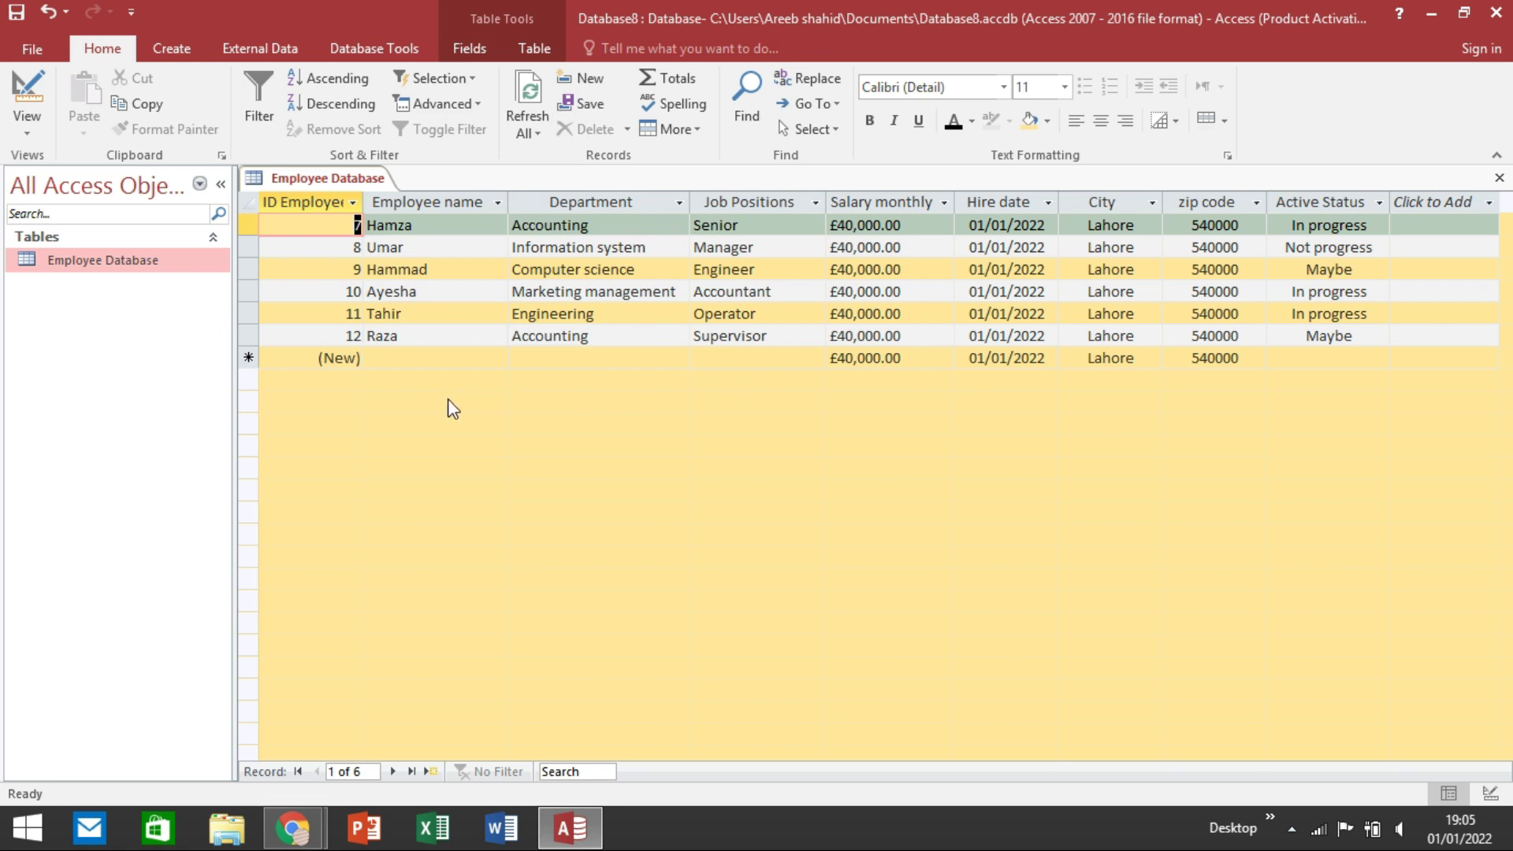
Step: Create a new blank table and close it without saving
{"action": "left_click", "coordinate": [188, 54]}
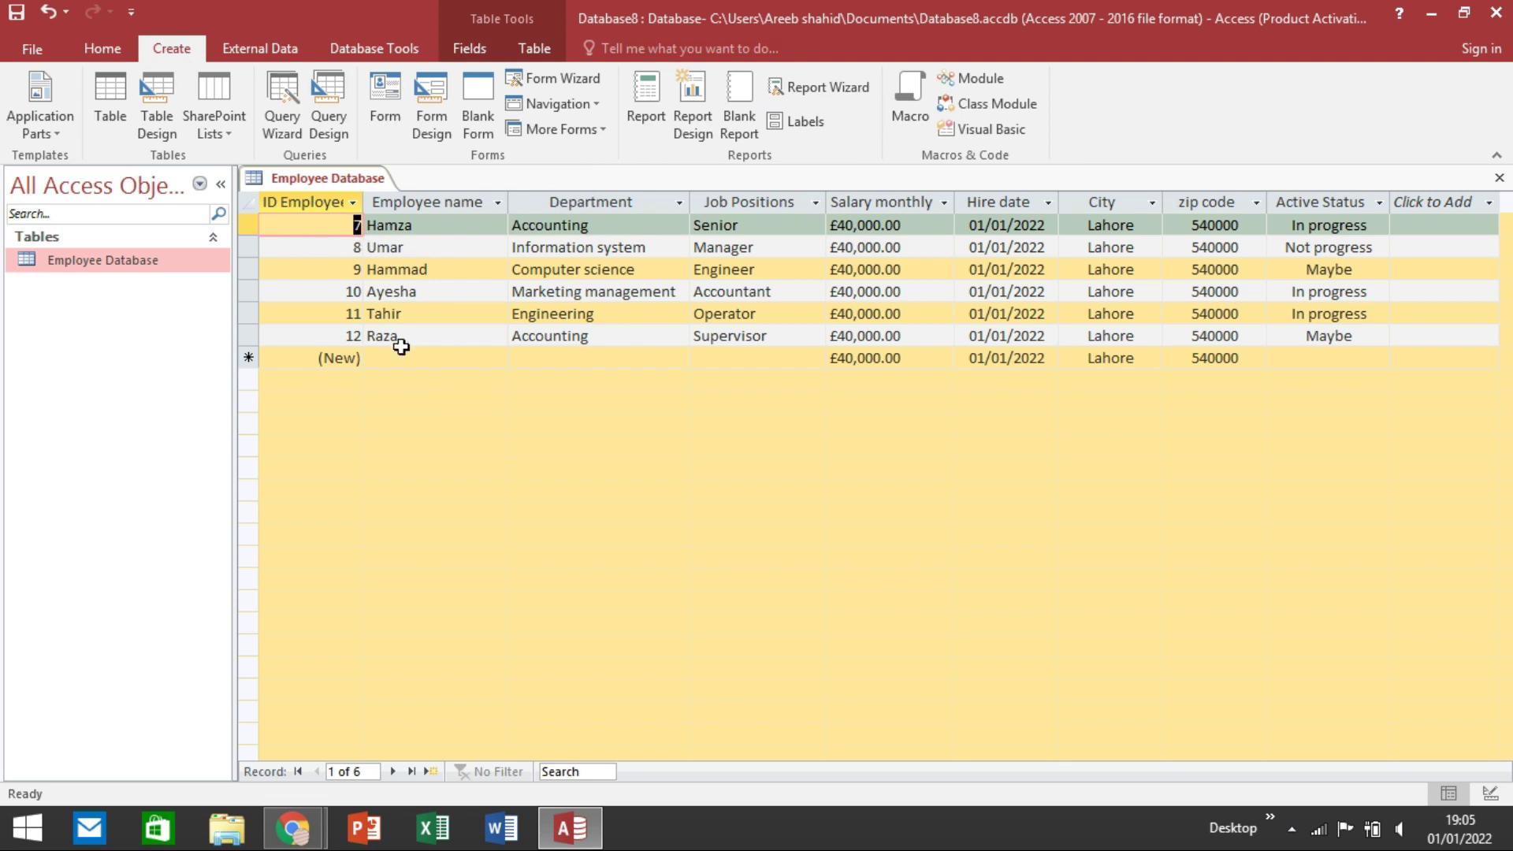
{"action": "left_click", "coordinate": [111, 120]}
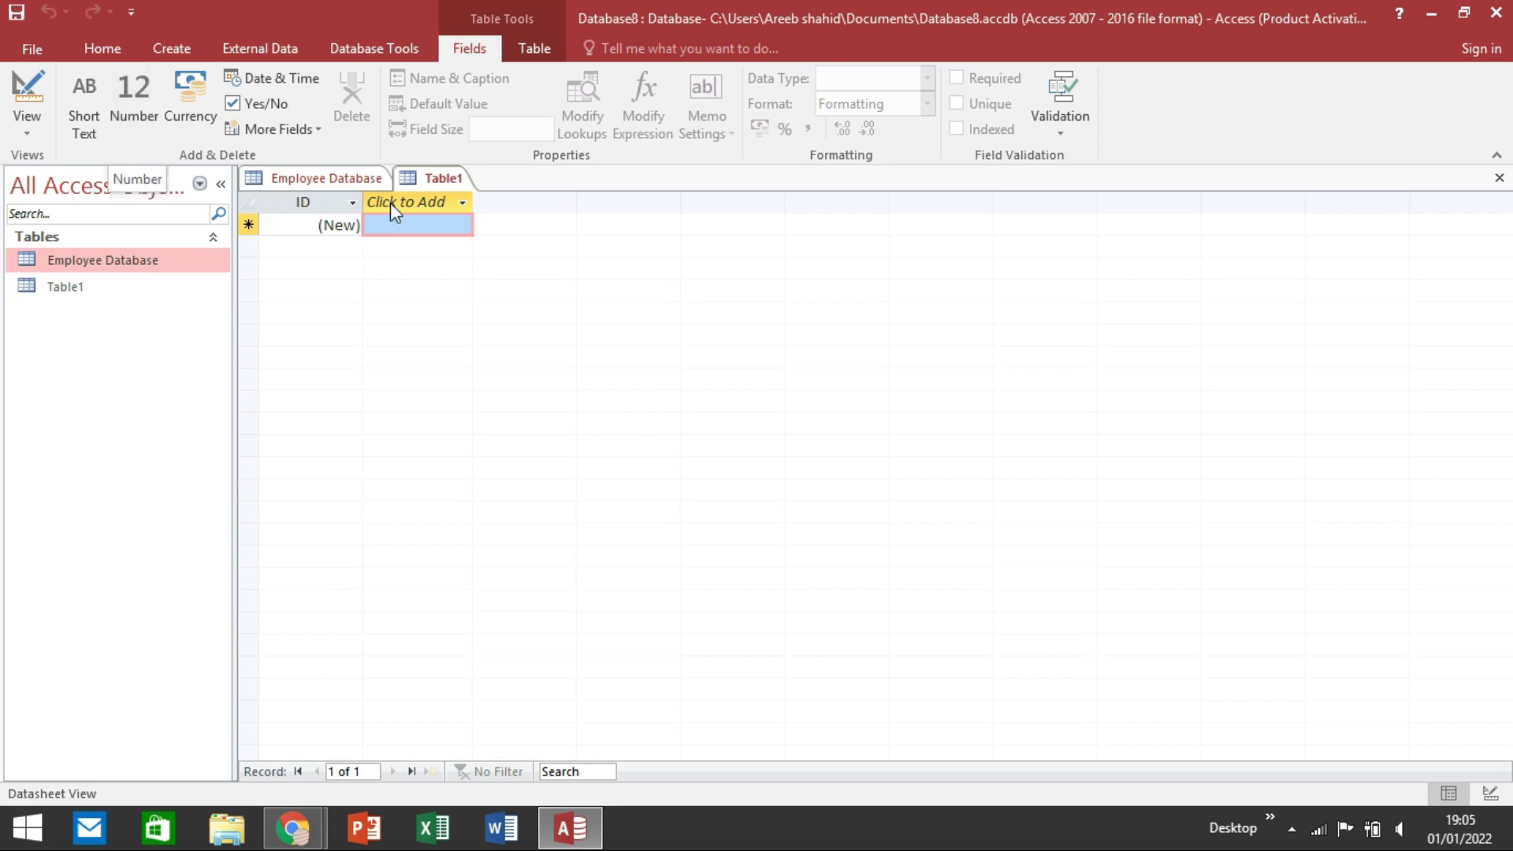
{"action": "left_click", "coordinate": [350, 179]}
{"action": "left_click", "coordinate": [449, 179]}
{"action": "right_click", "coordinate": [453, 176]}
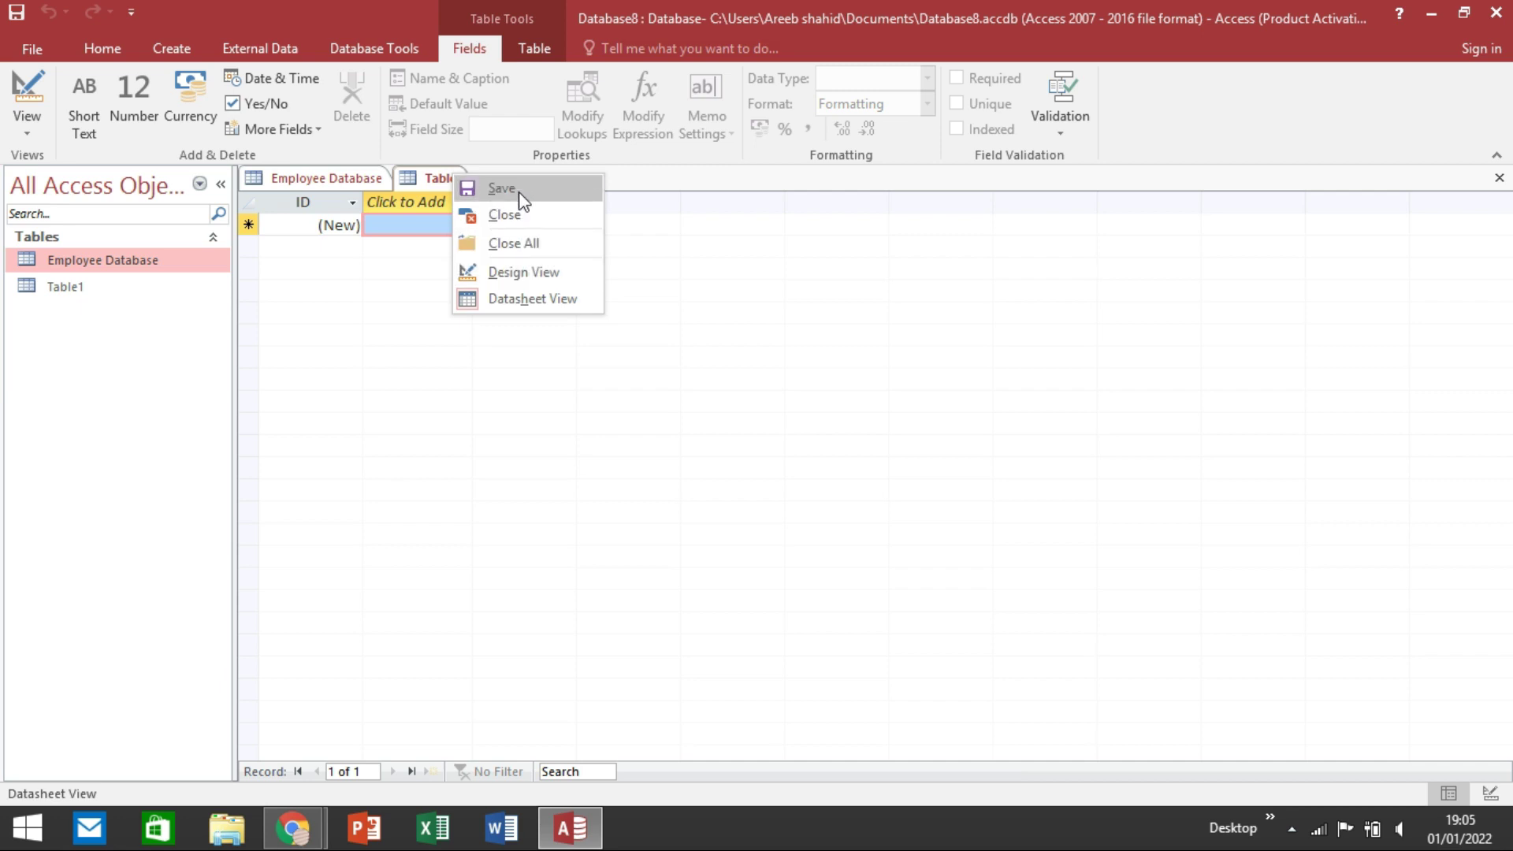
{"action": "left_click", "coordinate": [522, 212]}
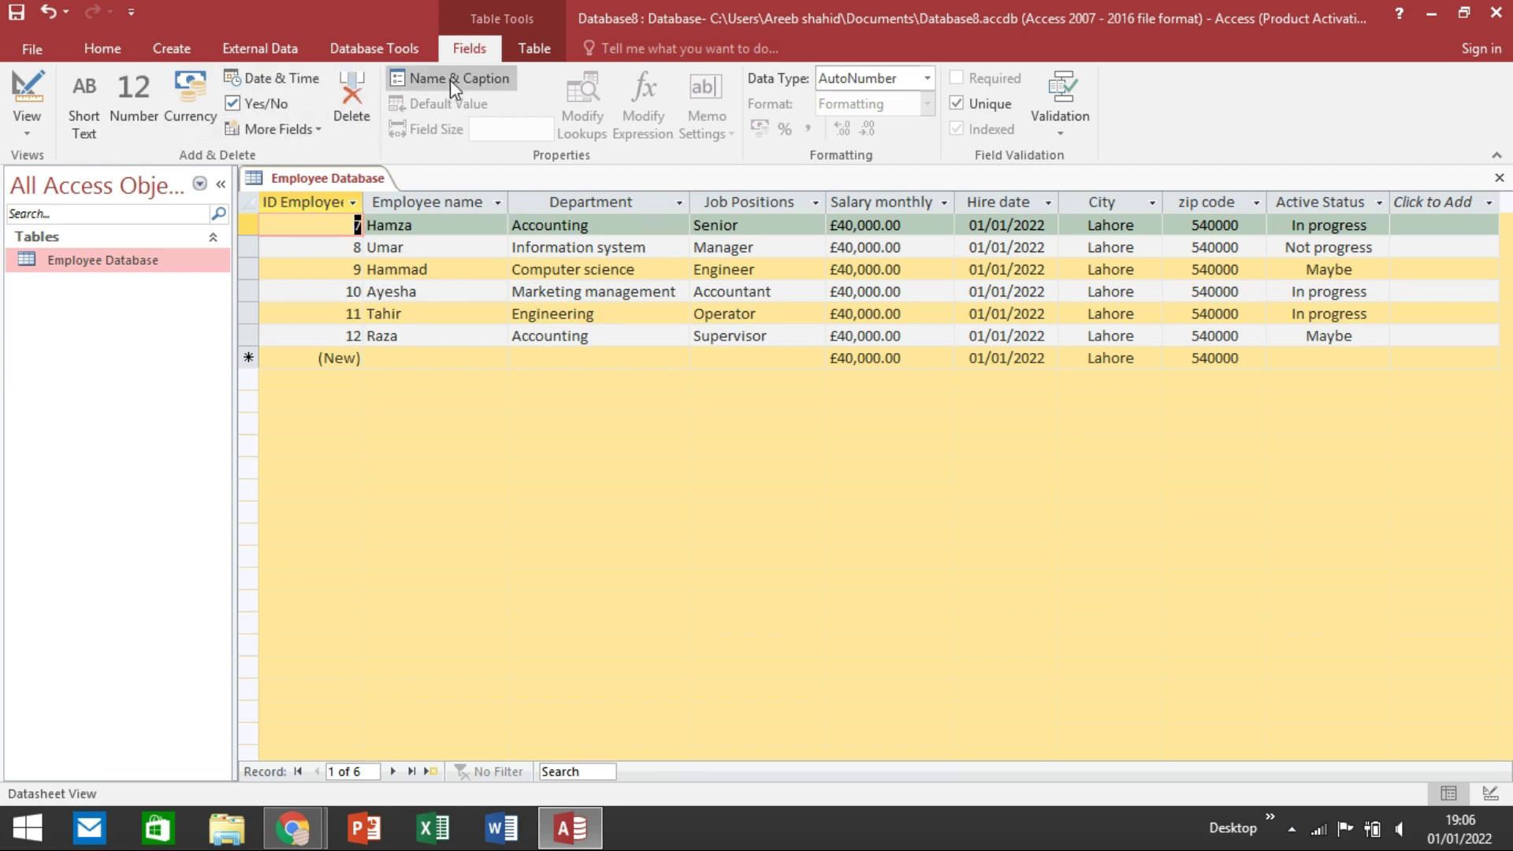
Step: Open the list of available data types for the ID Employee field
{"action": "left_click", "coordinate": [927, 78]}
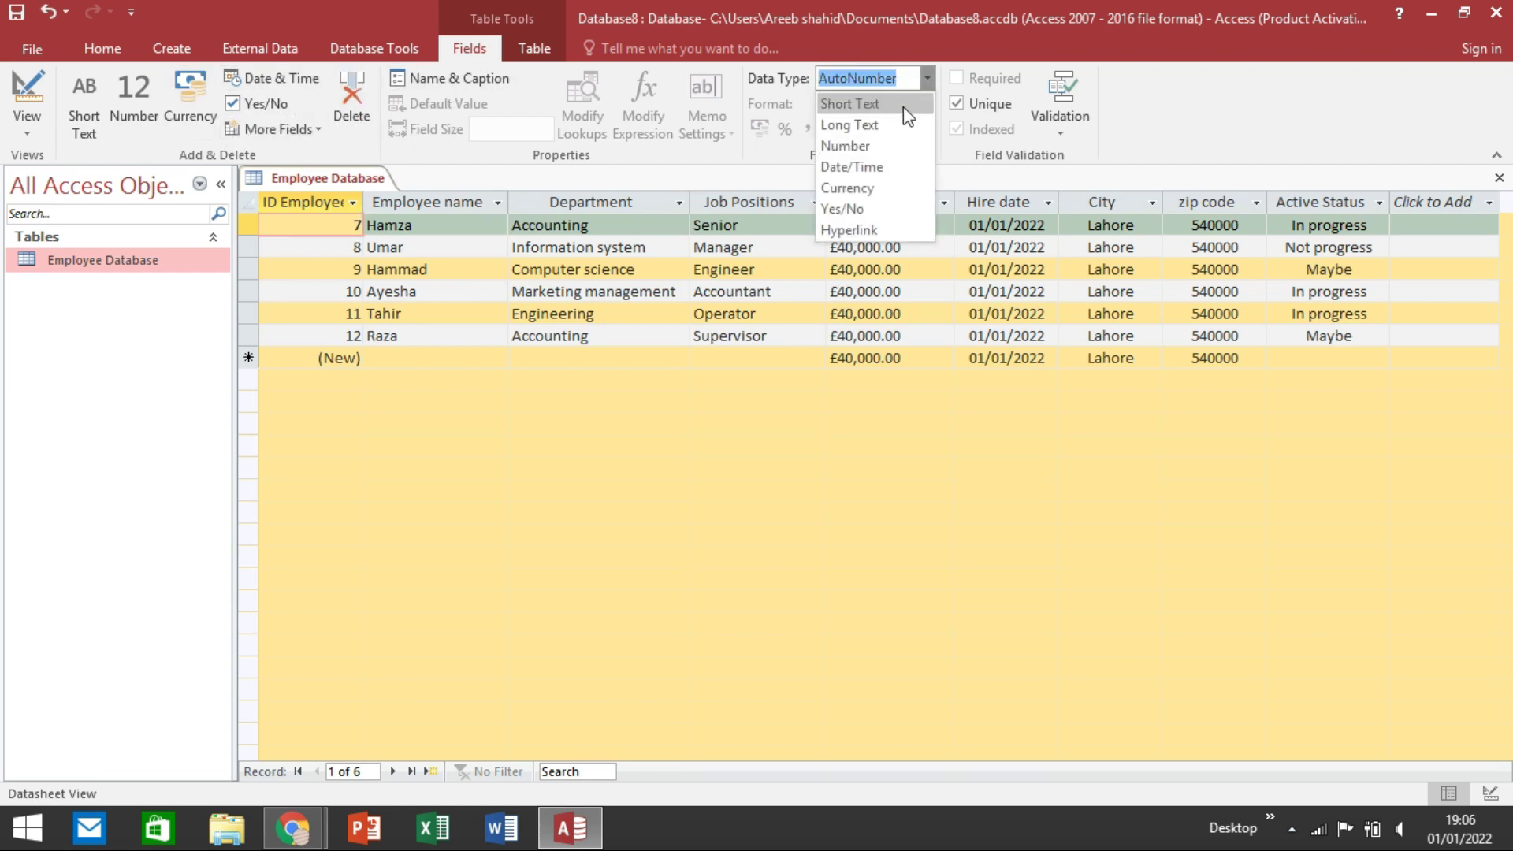